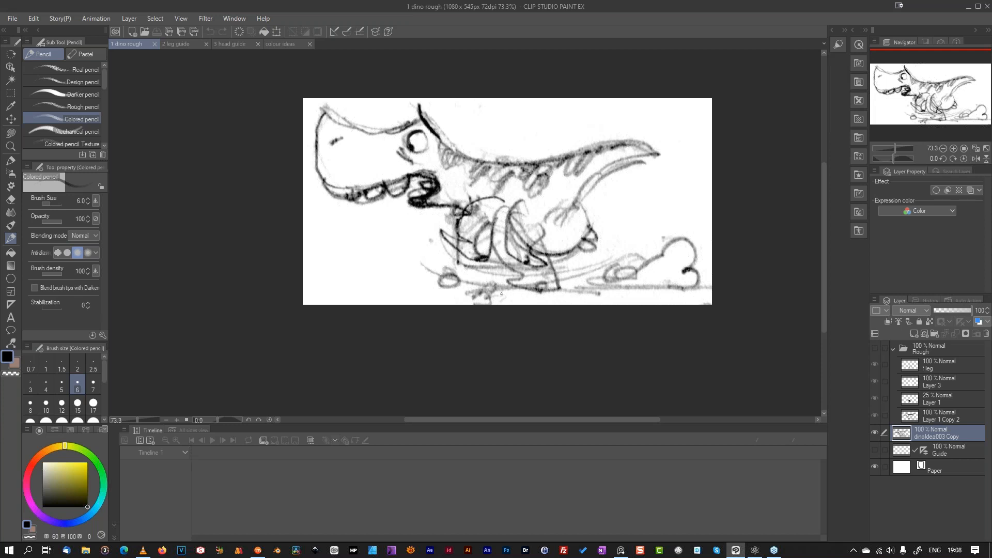
Step: Tint the dinoIdea003 Copy sketch layer blue at 34% opacity, and show the Rough folder's drawing in its place
click(978, 322)
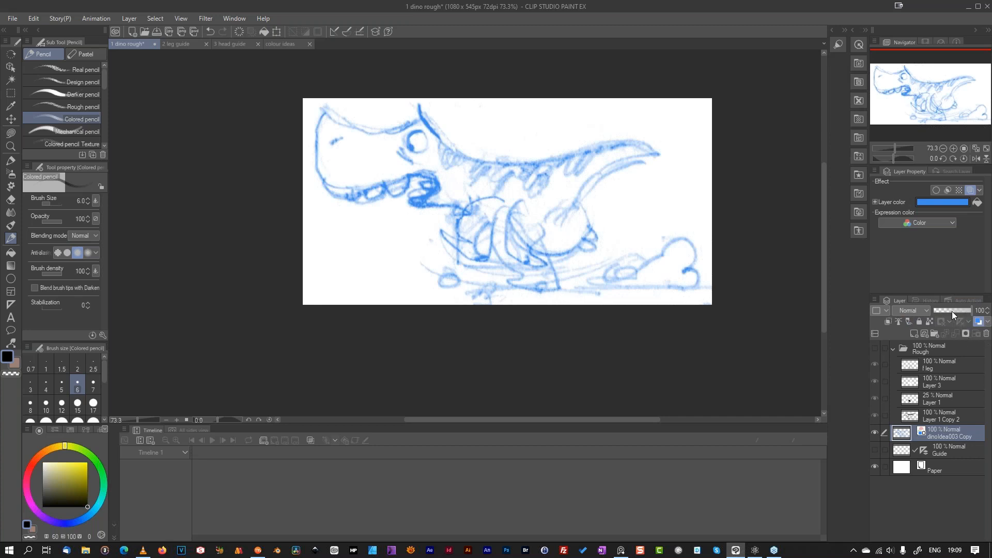
drag(950, 309, 947, 311)
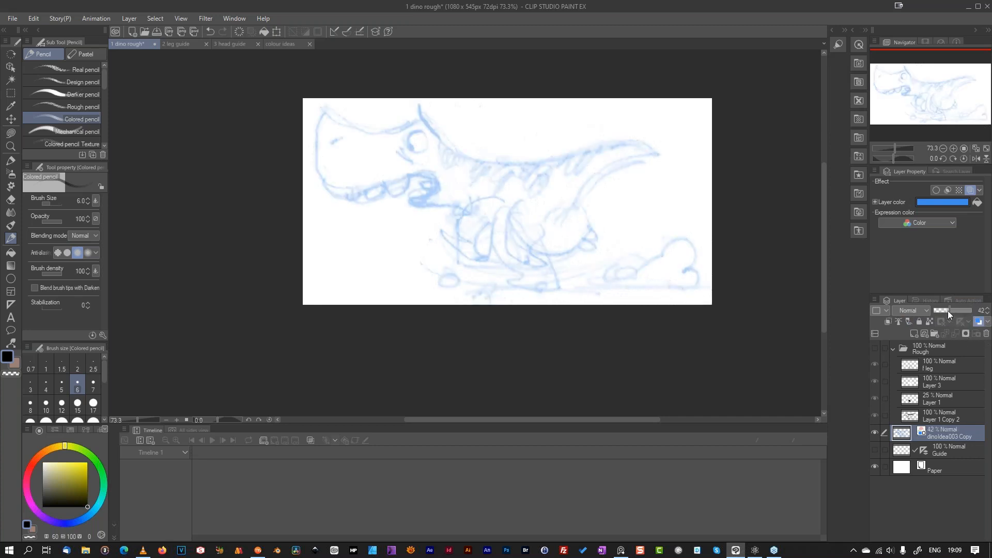
click(875, 350)
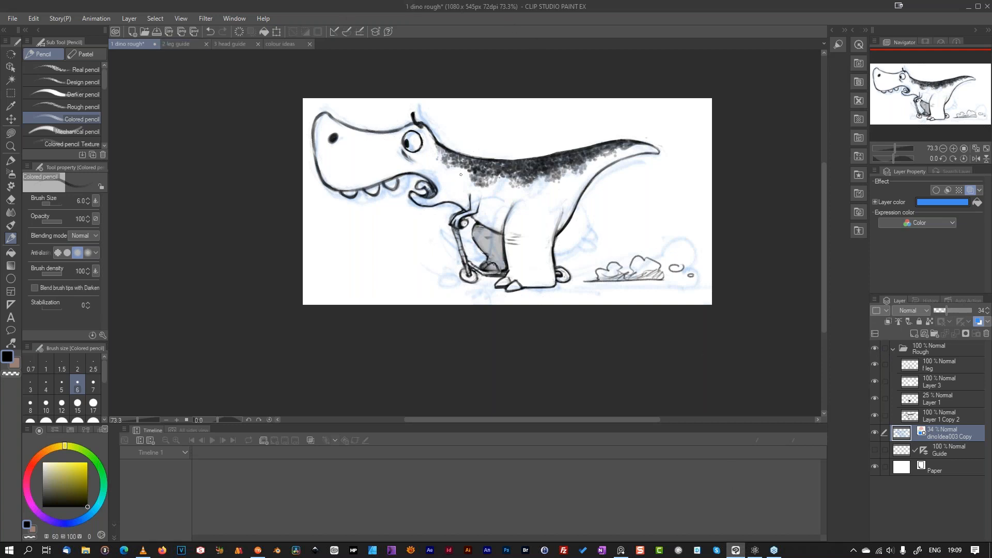
click(873, 433)
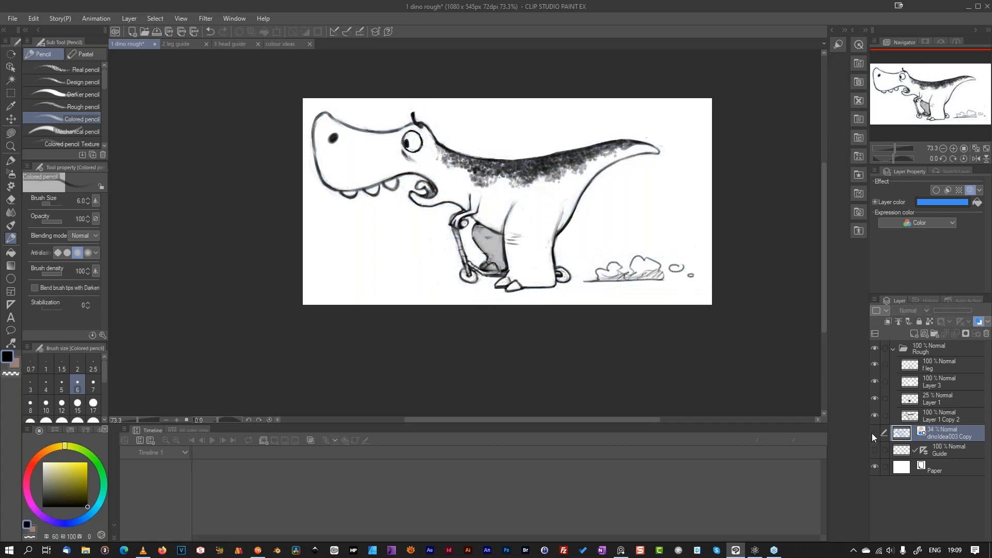
Step: Review the leg animation in the 2 leg guide document and the head drawings in the 3 head guide document
click(173, 44)
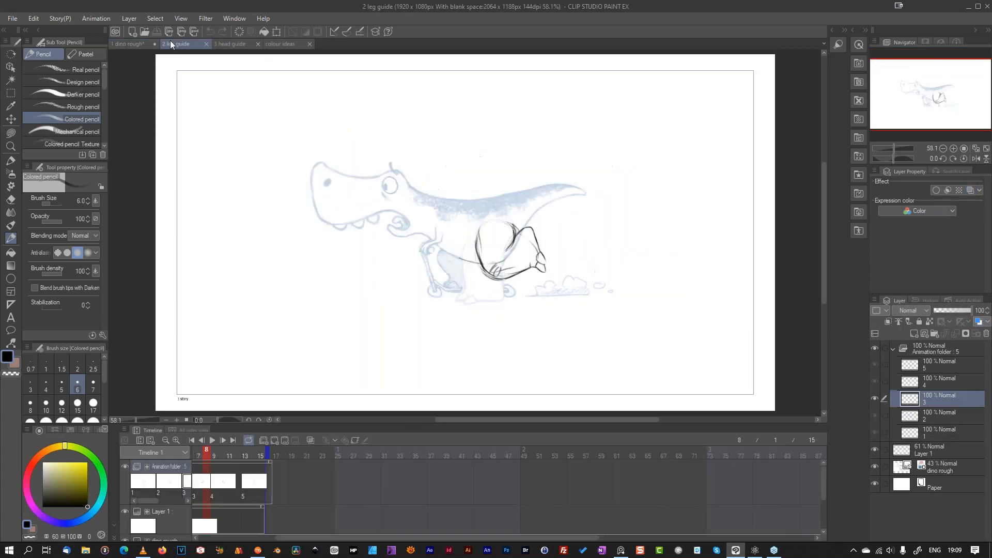
click(211, 440)
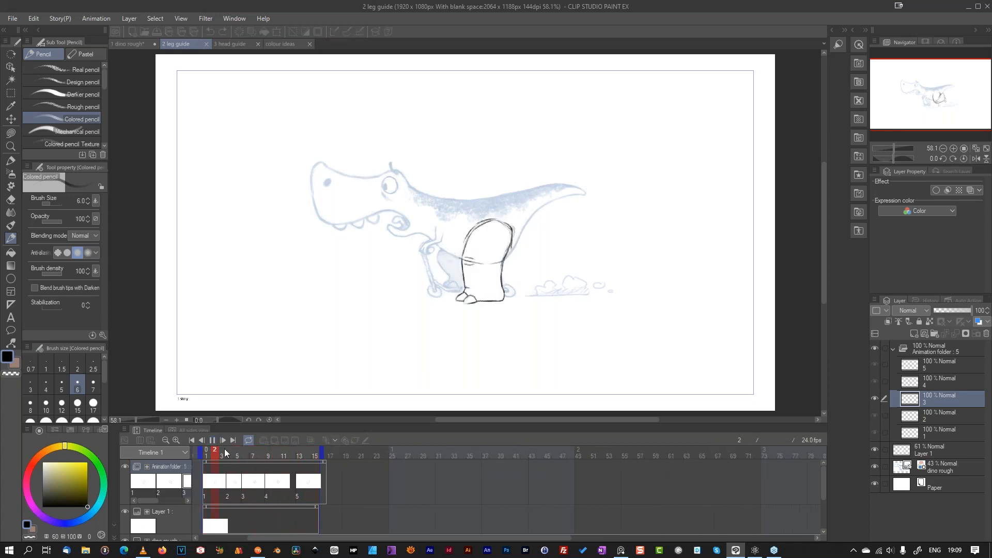
click(211, 442)
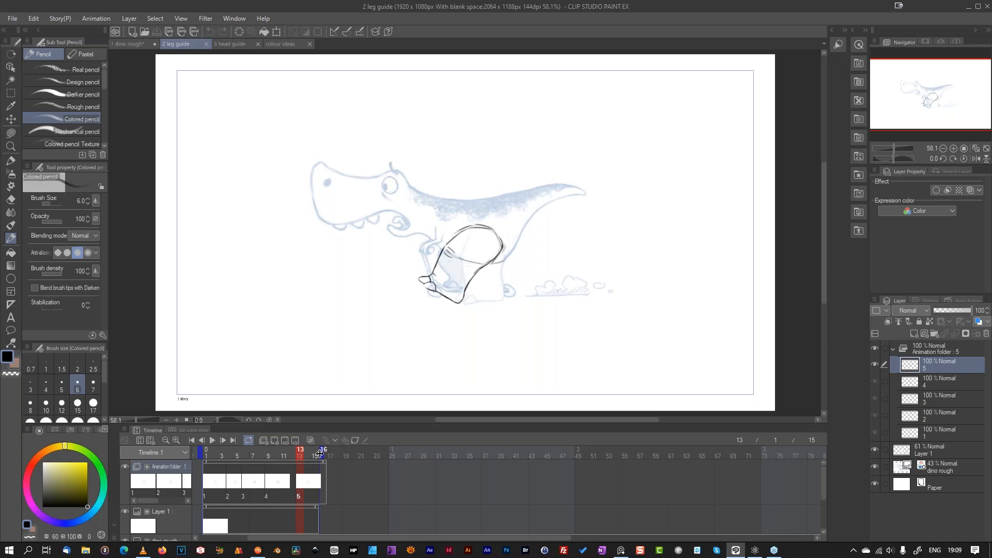
drag(293, 454, 200, 463)
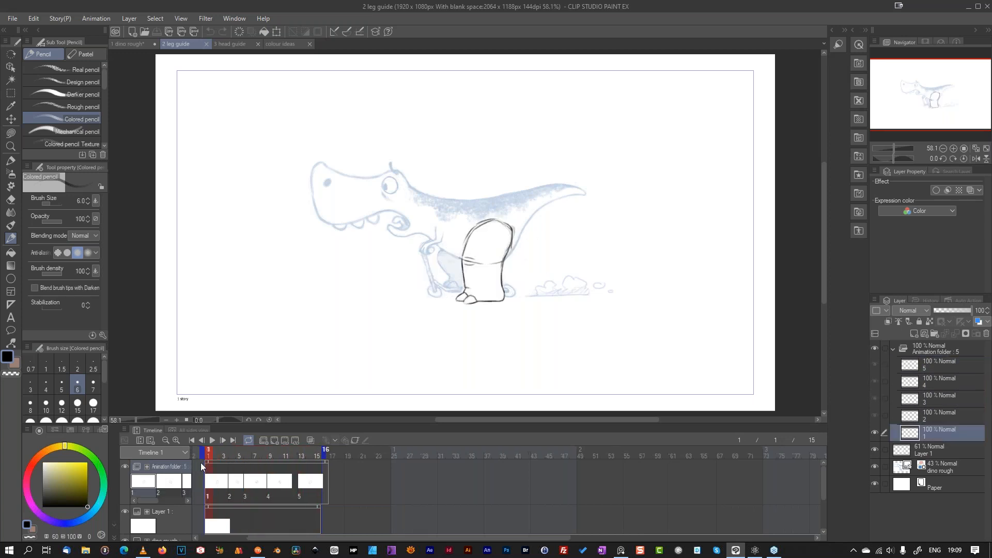
click(238, 44)
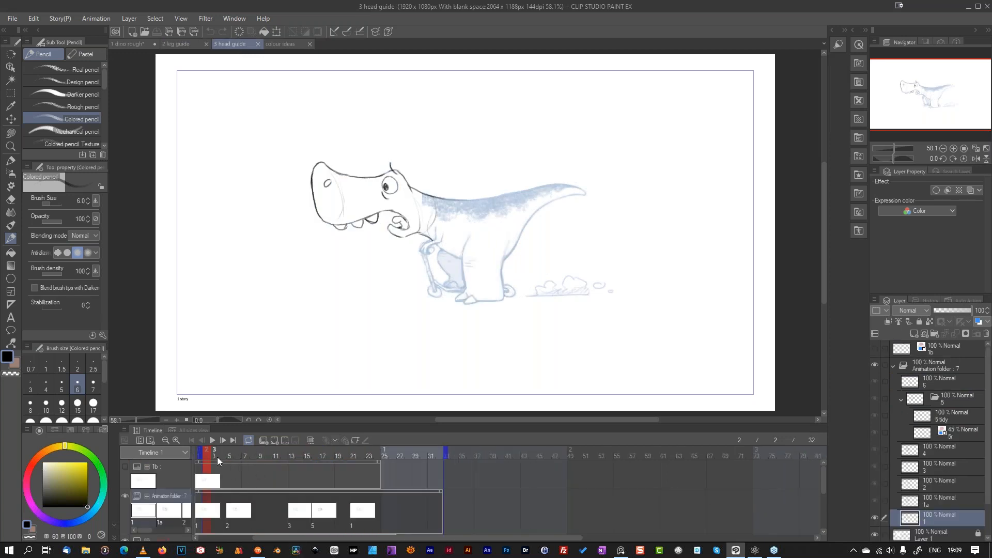
mouse_move(205, 446)
mouse_down()
mouse_move(333, 448)
mouse_move(206, 447)
mouse_up()
Step: Examine the four small dinosaur colour variations and the large purple dinosaur scene in the colour ideas document
click(289, 44)
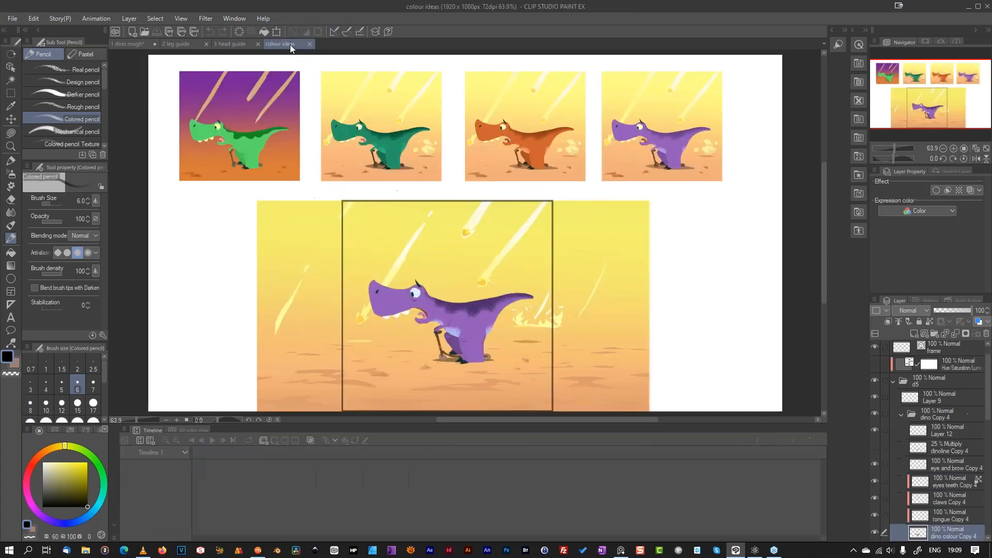
scroll(243, 128, up, 5)
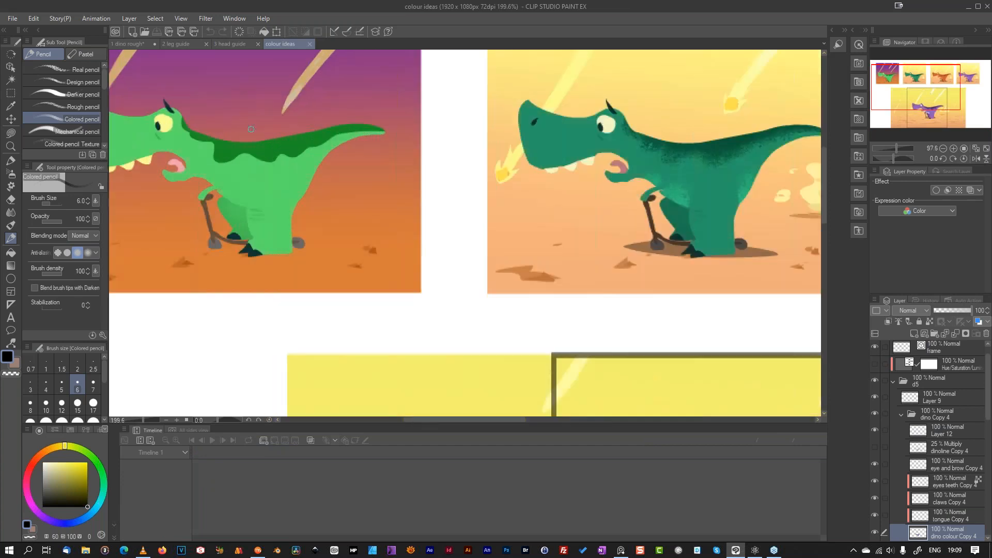
drag(250, 315, 438, 422)
scroll(444, 282, down, 1)
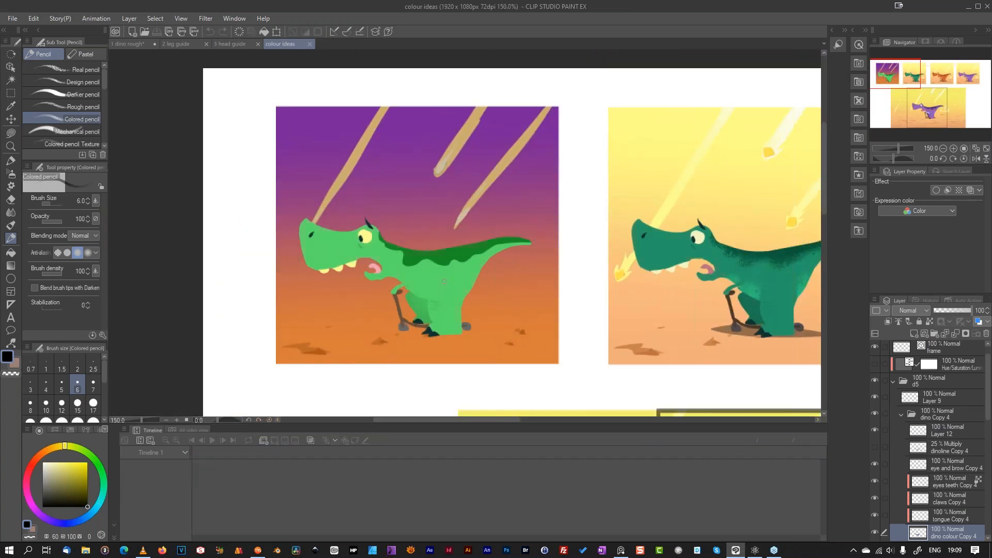
scroll(444, 282, down, 1)
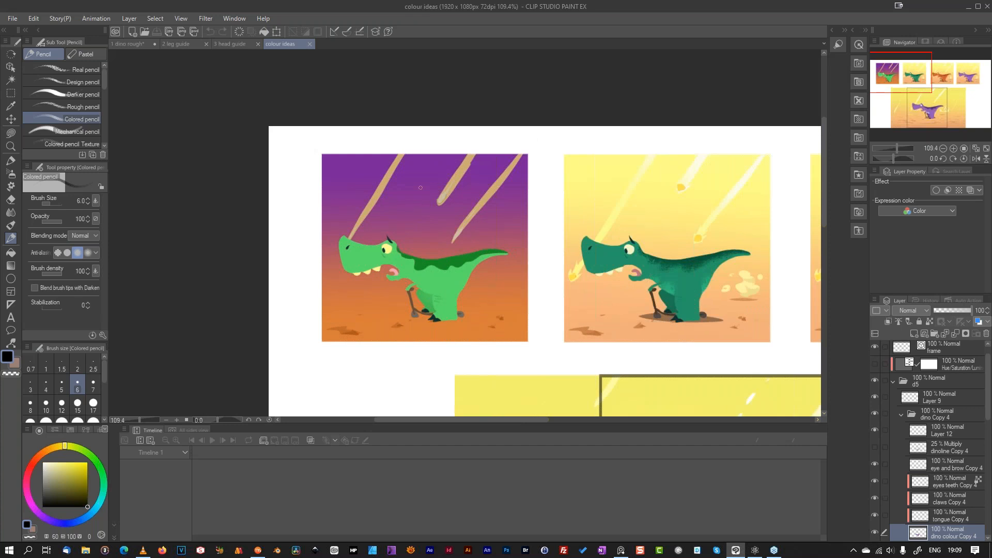
drag(571, 308, 355, 280)
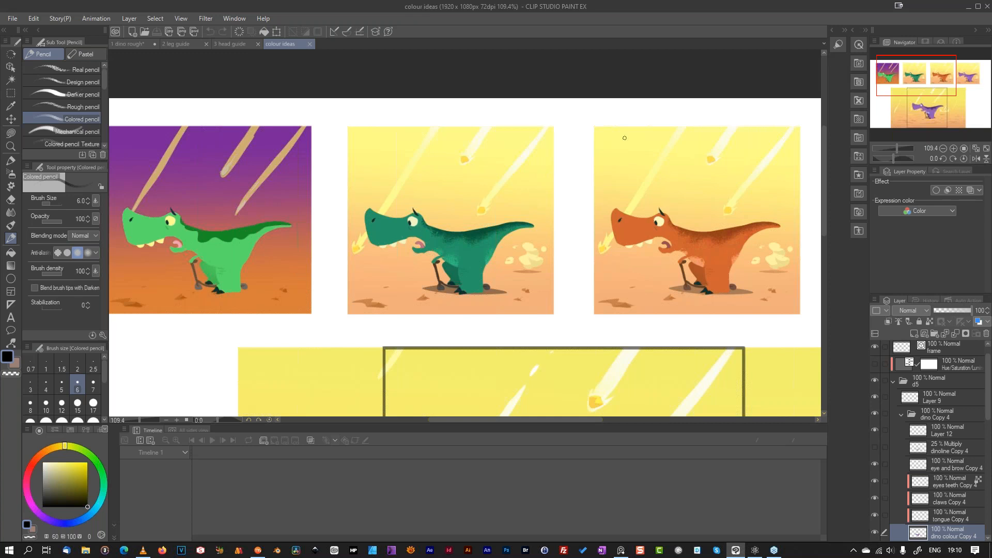
scroll(524, 260, down, 2)
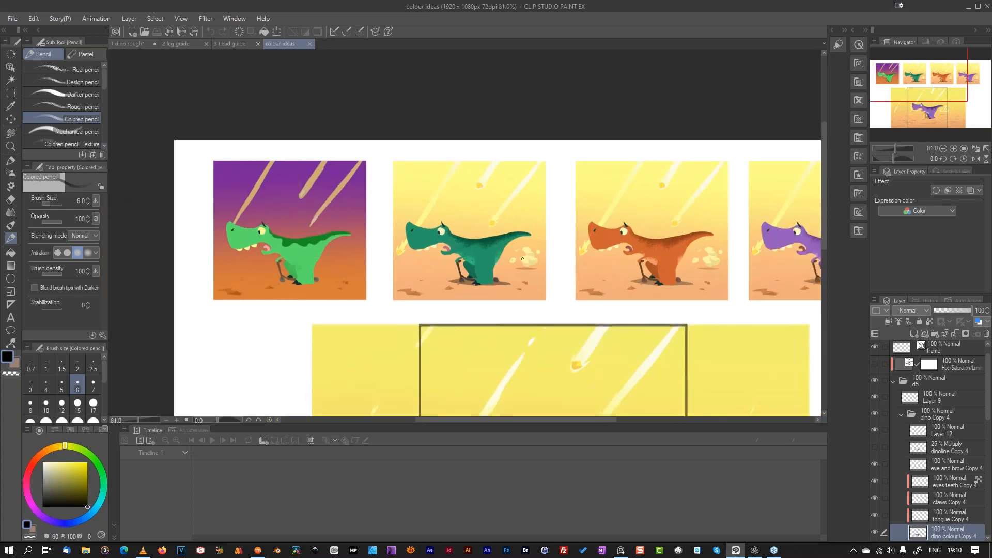
drag(646, 254, 419, 248)
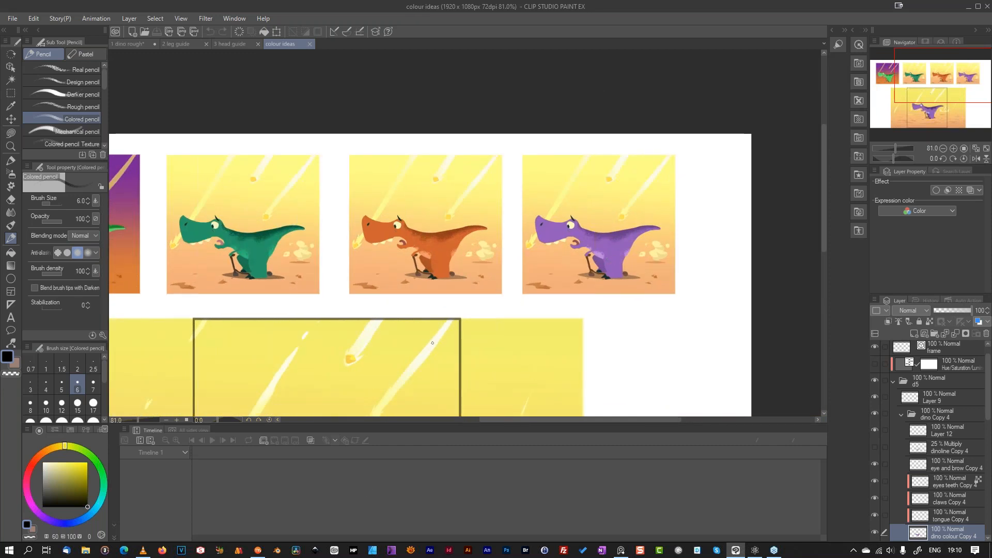
drag(436, 332, 575, 126)
scroll(550, 227, down, 1)
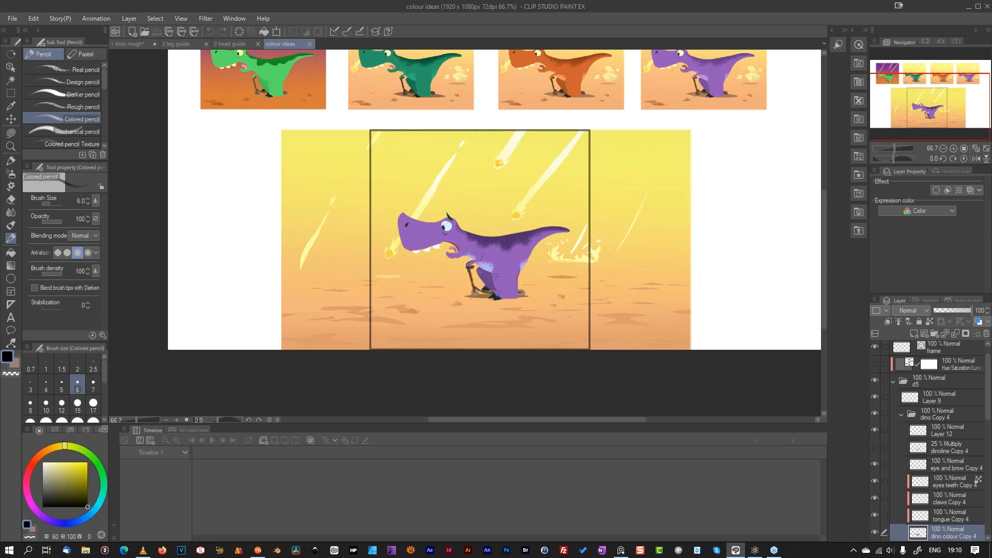
Step: Minimize the drawing program and the video player, and switch to Moho
click(965, 8)
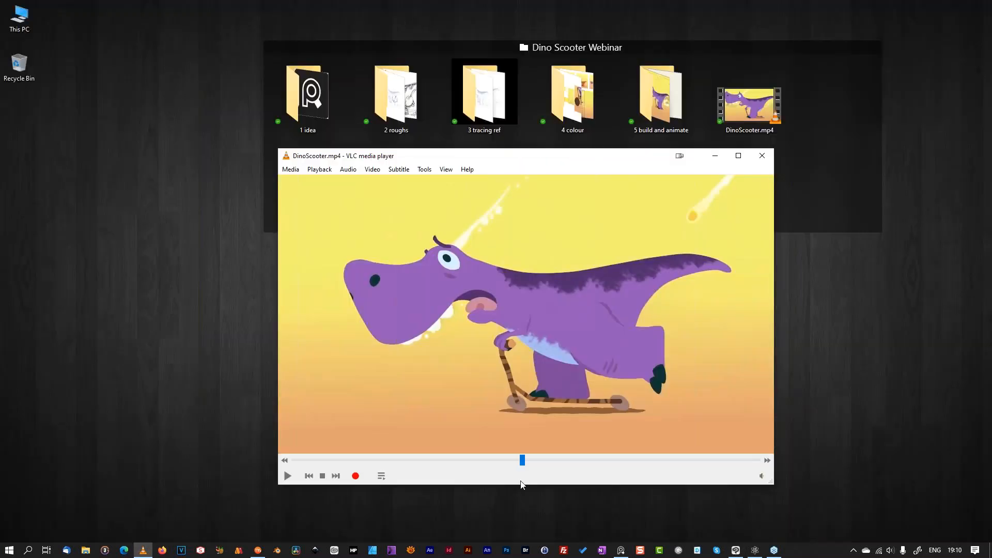
click(712, 157)
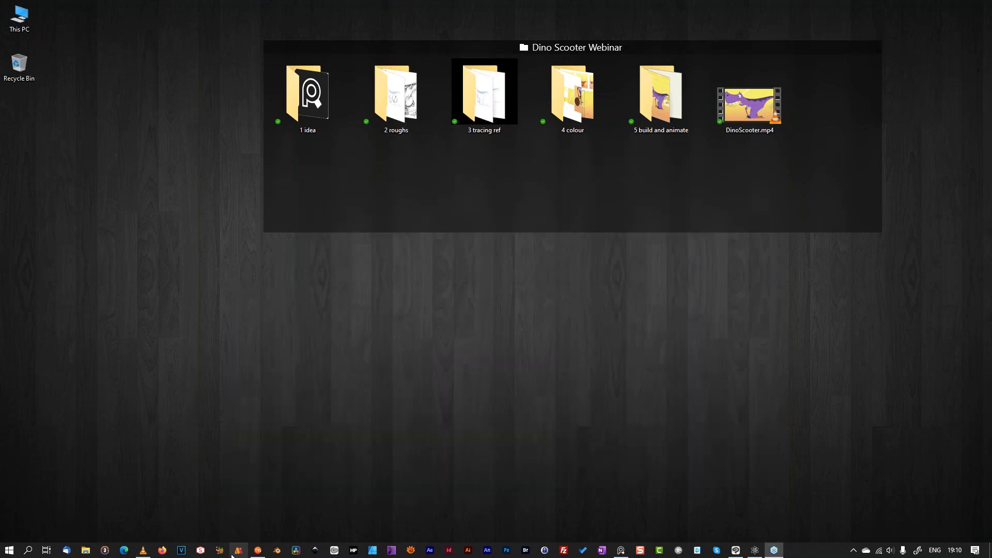
click(261, 552)
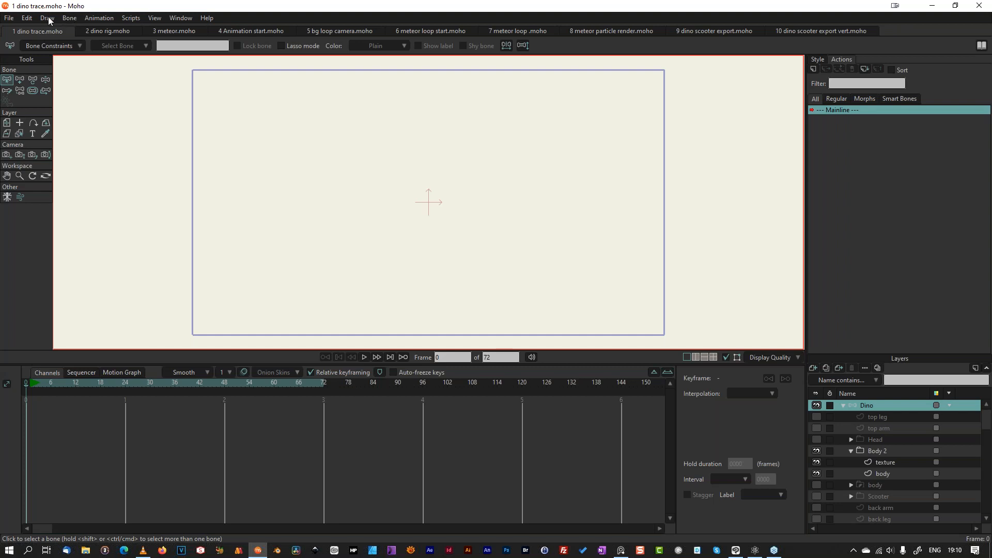
Step: Load dino trace 1.png from the 3 tracing ref folder as the tracing image for the dinosaur project
click(157, 17)
click(199, 205)
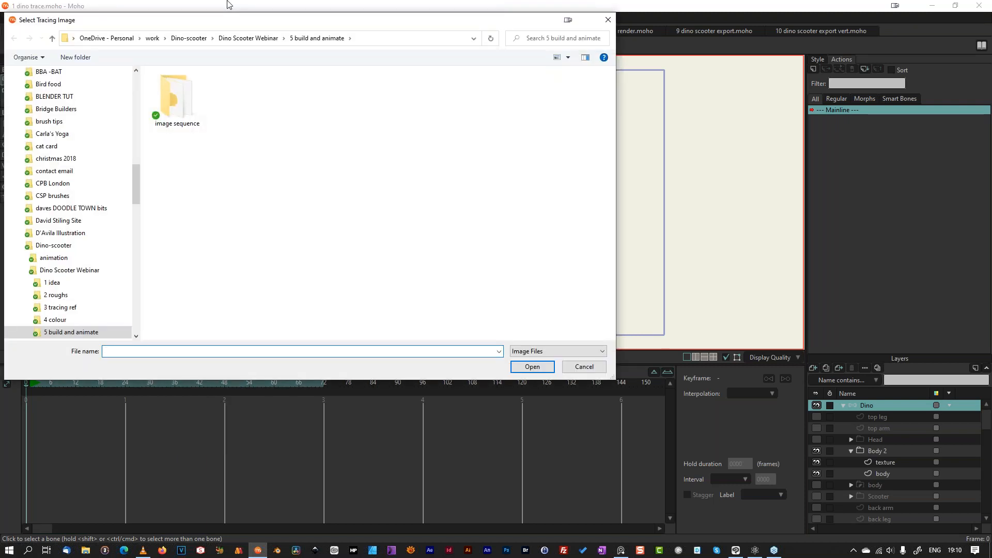
click(248, 38)
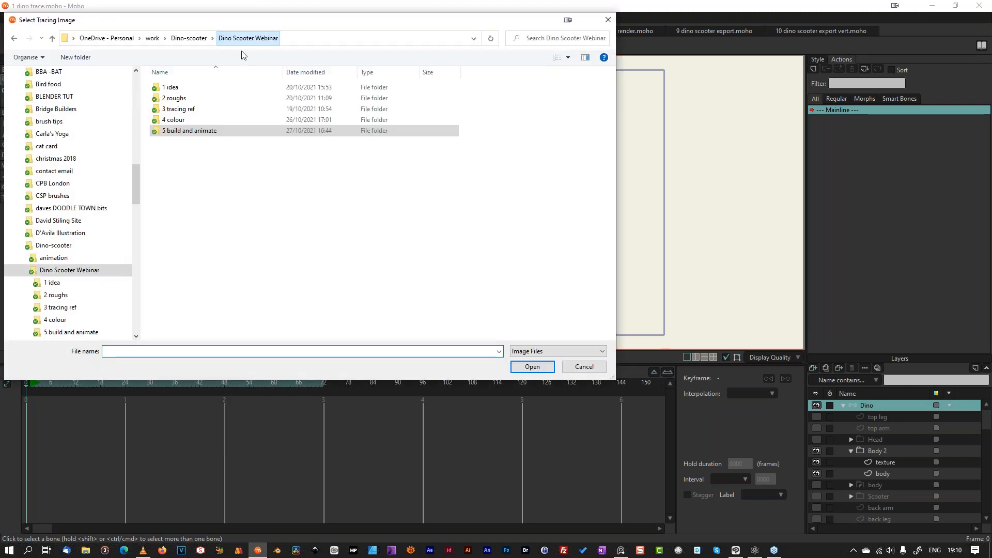
double_click(173, 98)
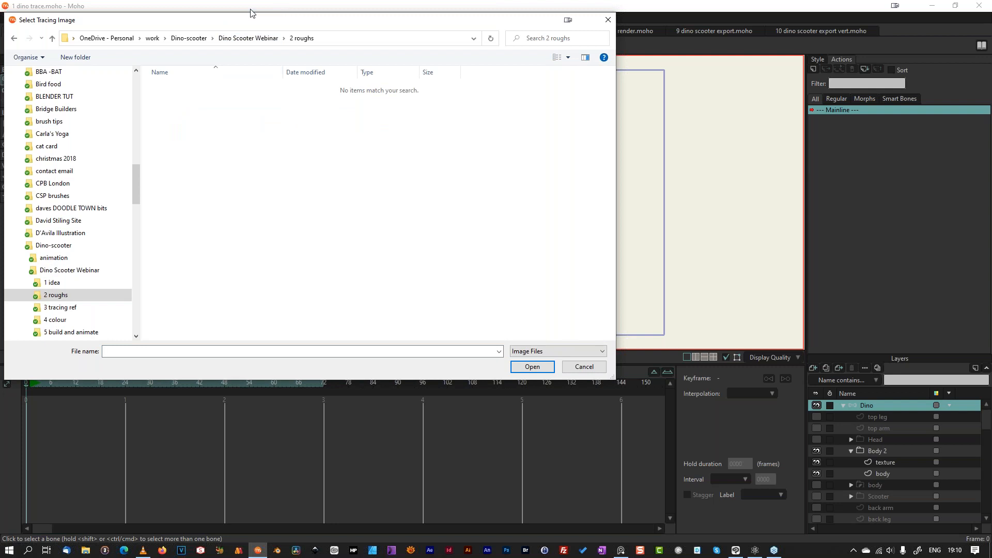
click(256, 39)
double_click(171, 109)
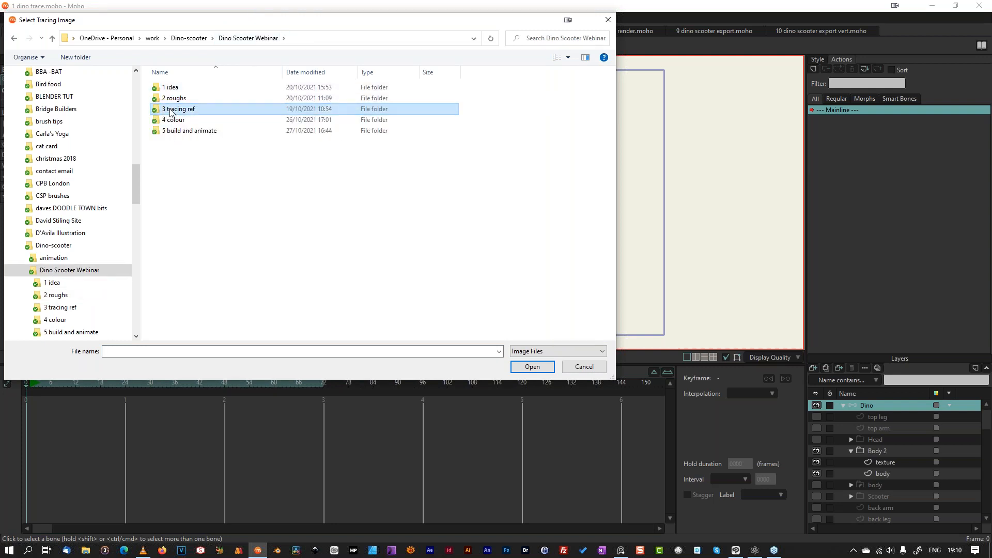
click(173, 105)
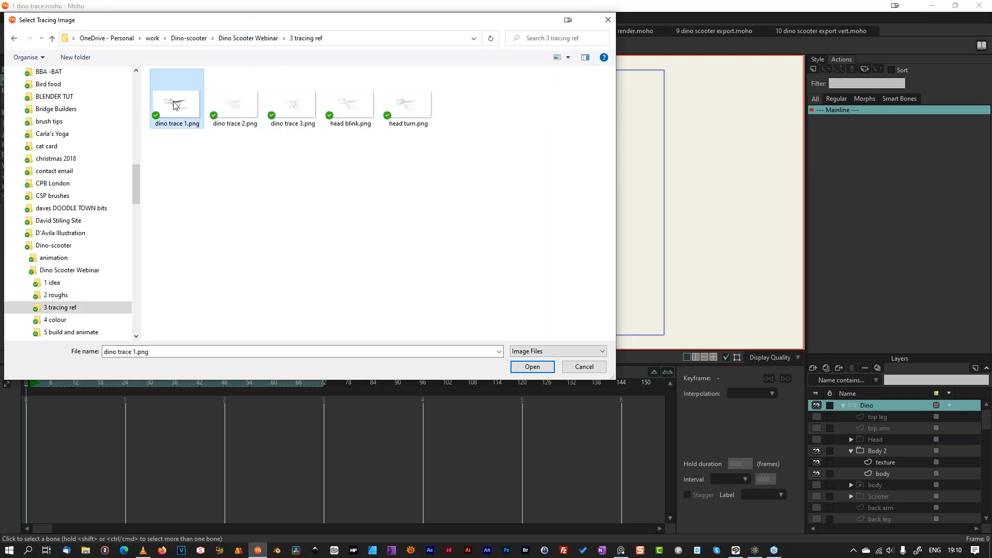
click(532, 366)
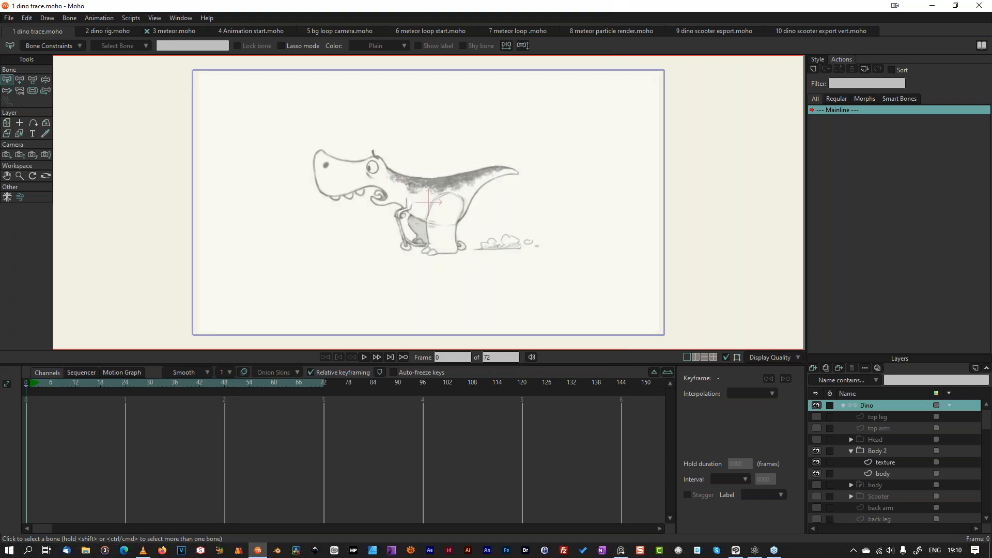
scroll(502, 218, up, 3)
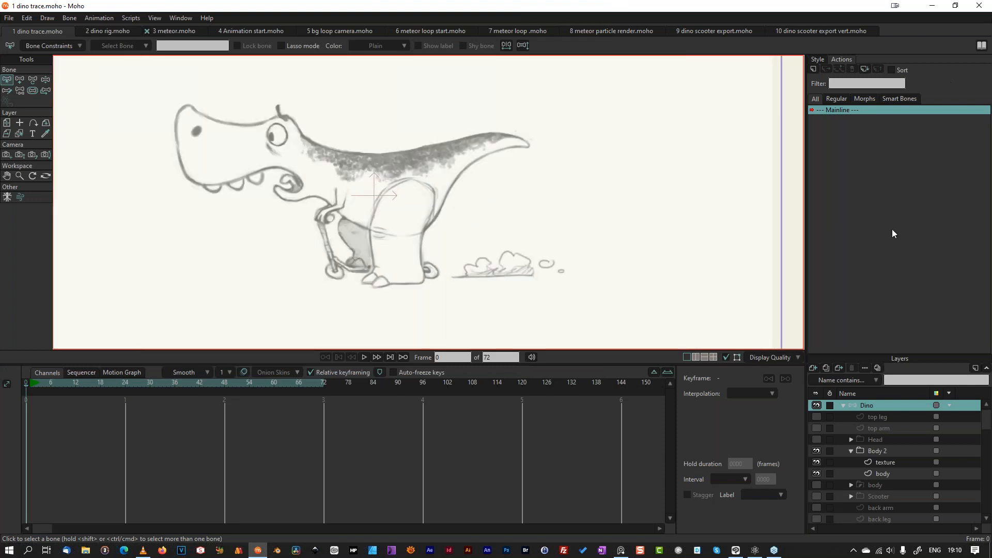
Step: Set the style swatches to the custom image dino palette.png from the 4 colour folder
click(818, 59)
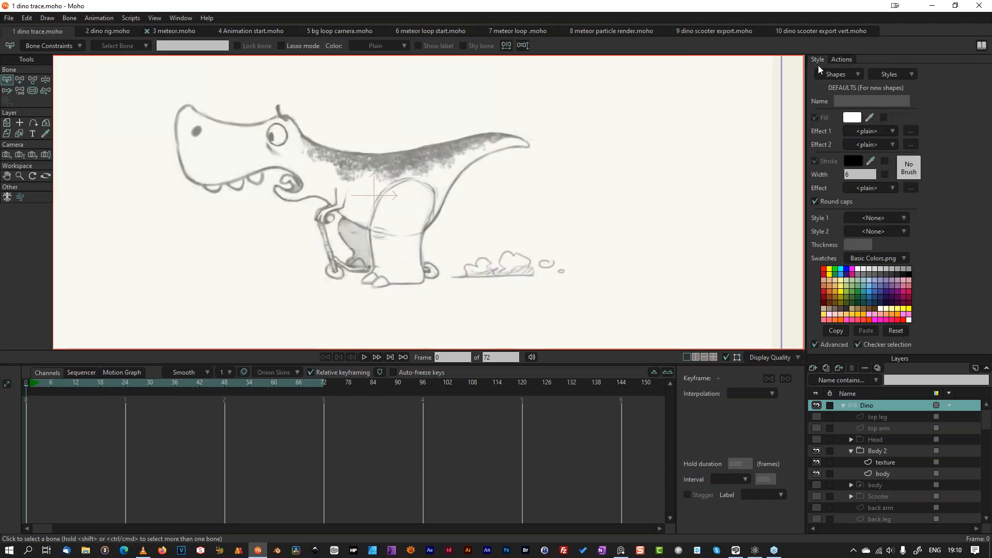
click(895, 261)
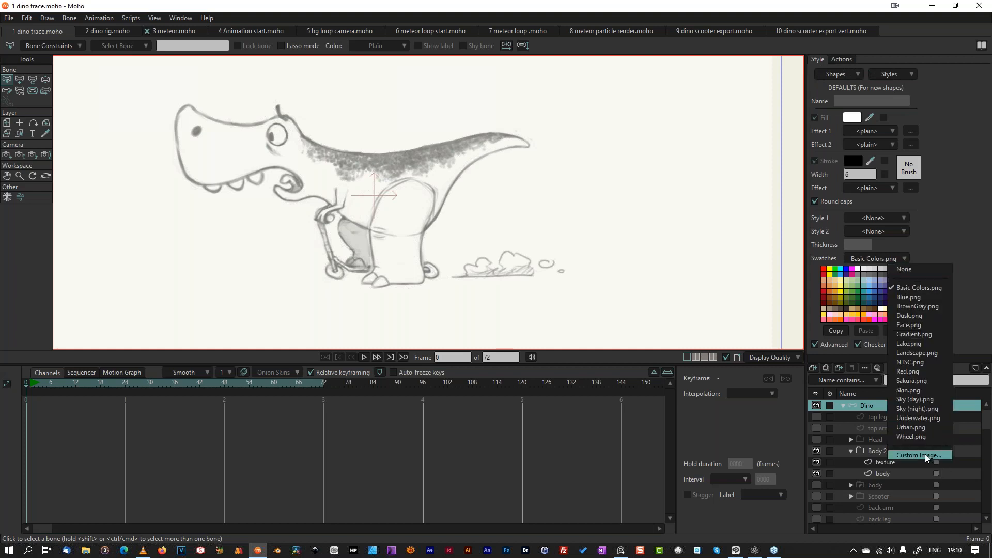
click(965, 116)
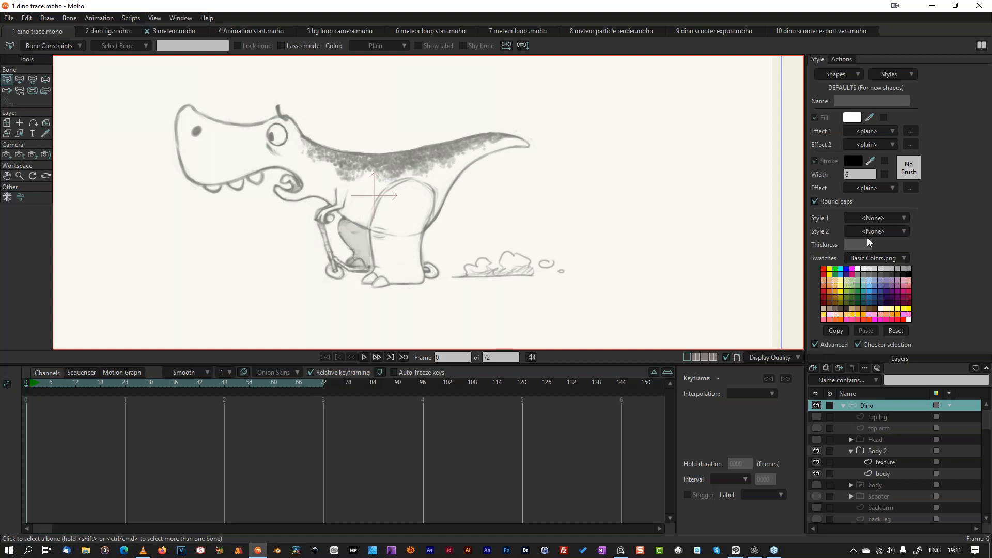
click(901, 260)
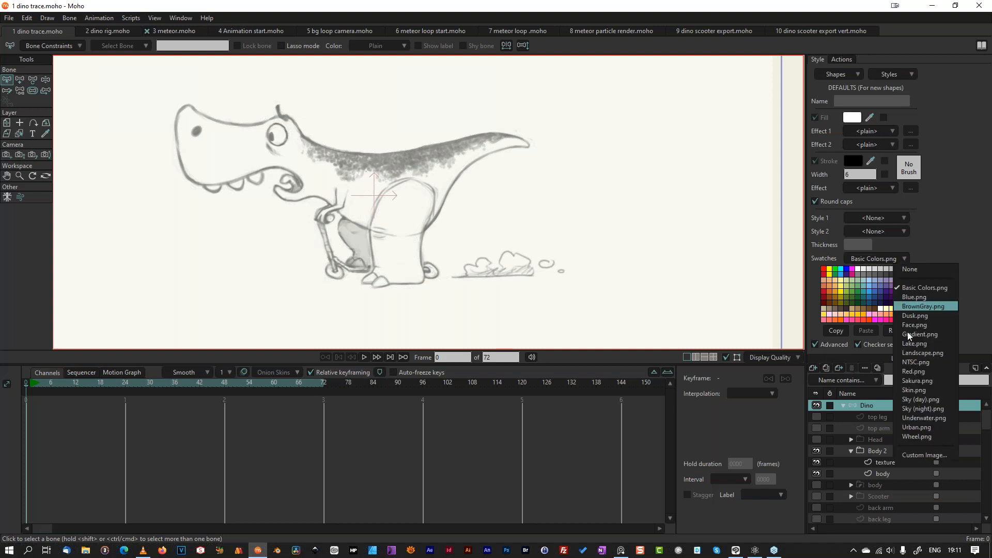
click(924, 455)
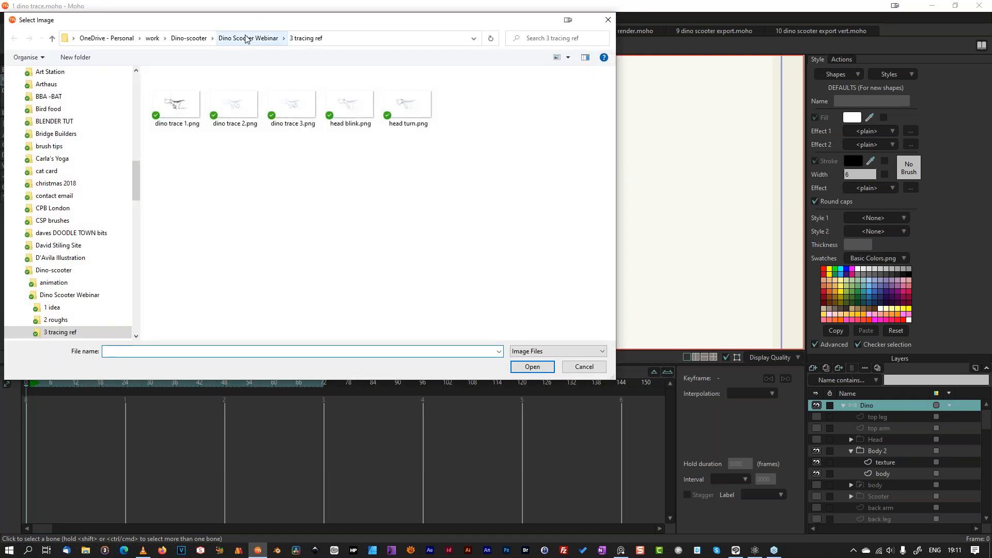
click(249, 38)
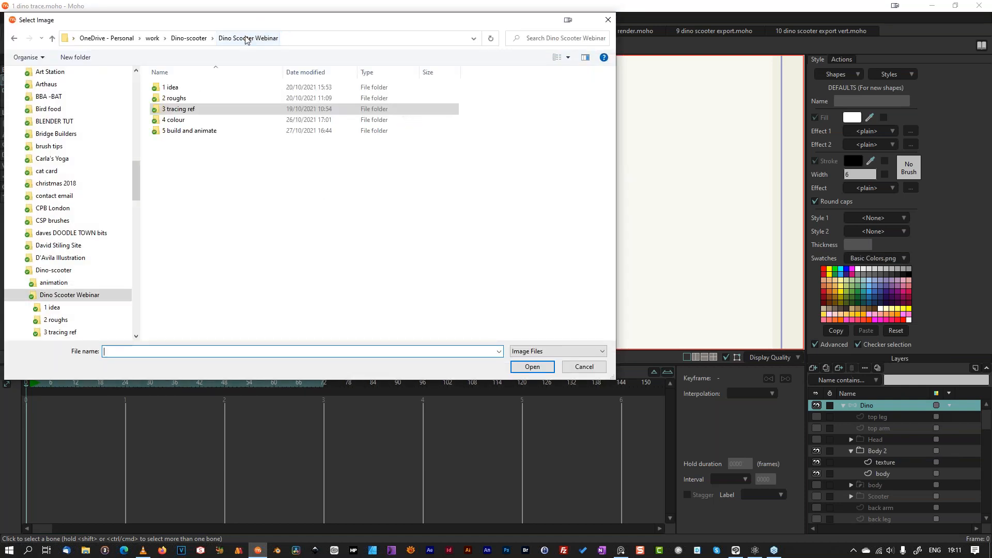
double_click(177, 120)
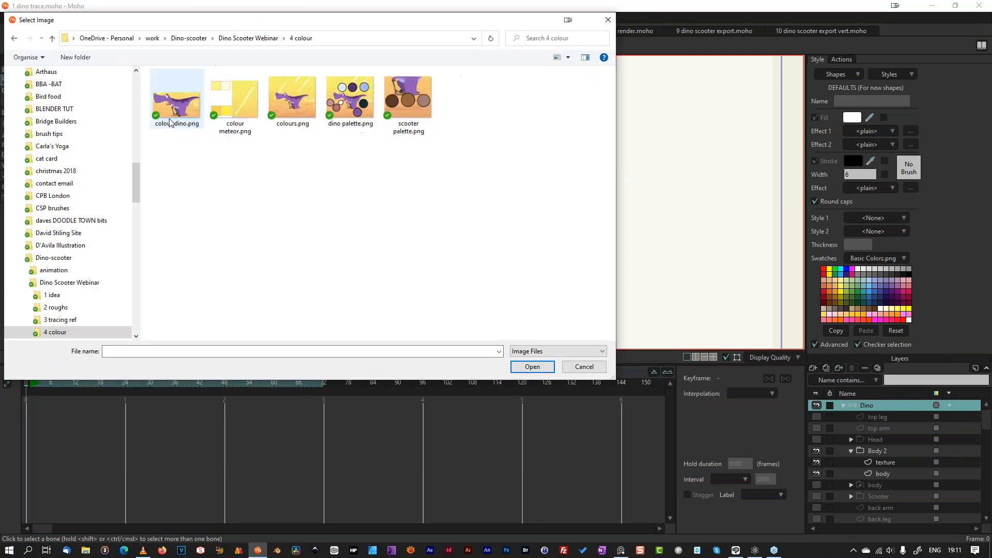
click(346, 98)
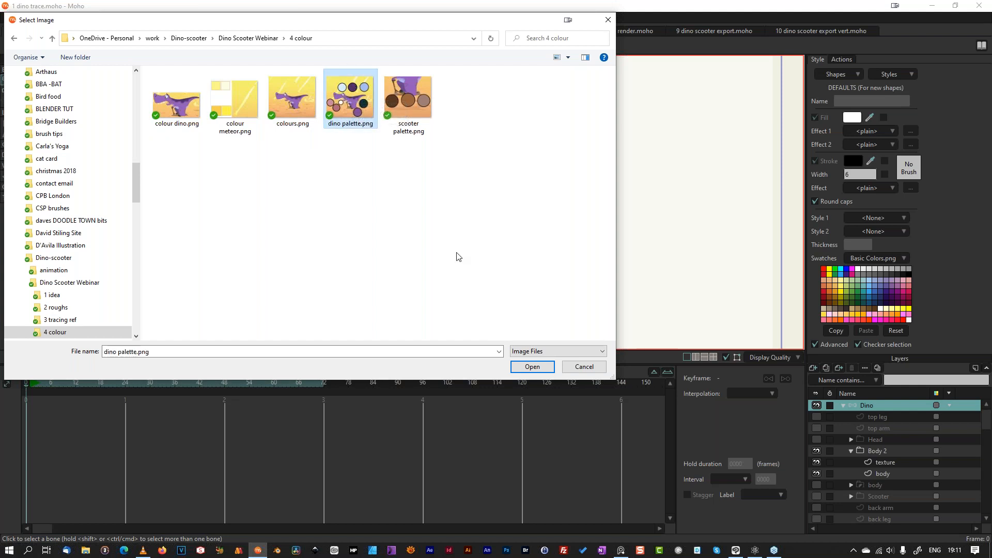
click(541, 370)
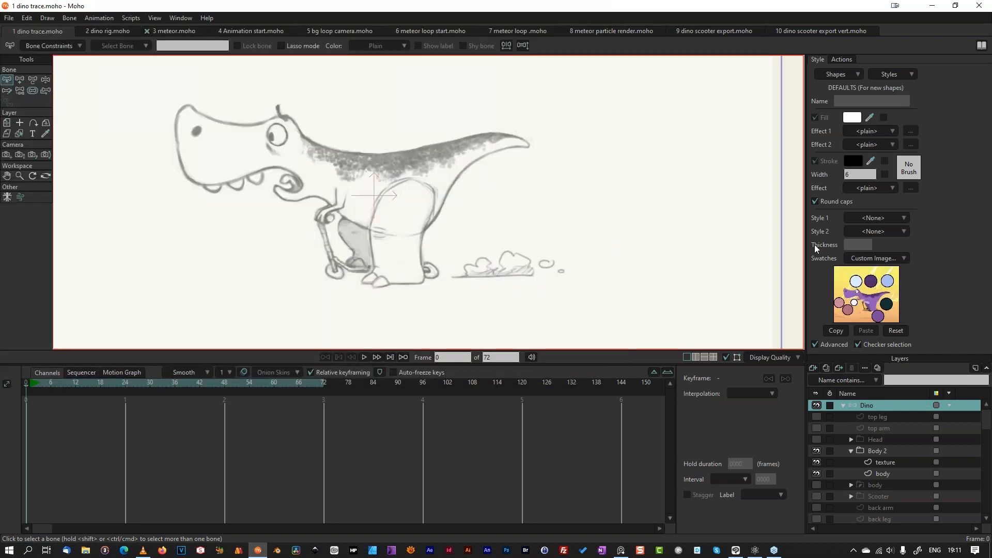
Step: Pick dark purple as the default stroke colour and lighter purple as the default fill colour from the dino palette swatch
click(870, 283)
shift+click(871, 282)
click(871, 313)
Step: On the body layer inside Body 2, trace the dinosaur's body and tail as a closed filled shape and deselect its points
click(907, 472)
click(32, 79)
drag(366, 159, 315, 193)
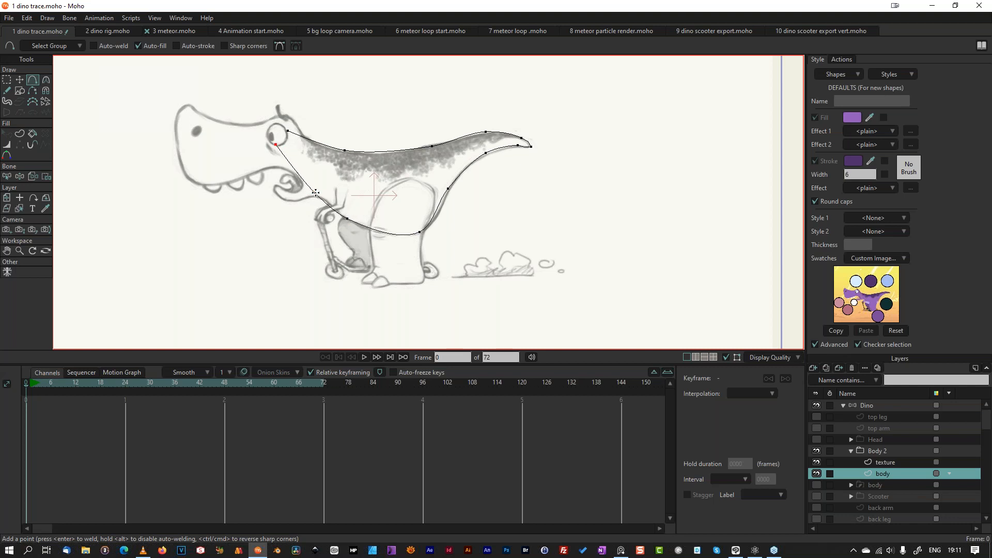
mouse_move(277, 144)
mouse_down()
mouse_move(273, 132)
mouse_move(286, 130)
mouse_up()
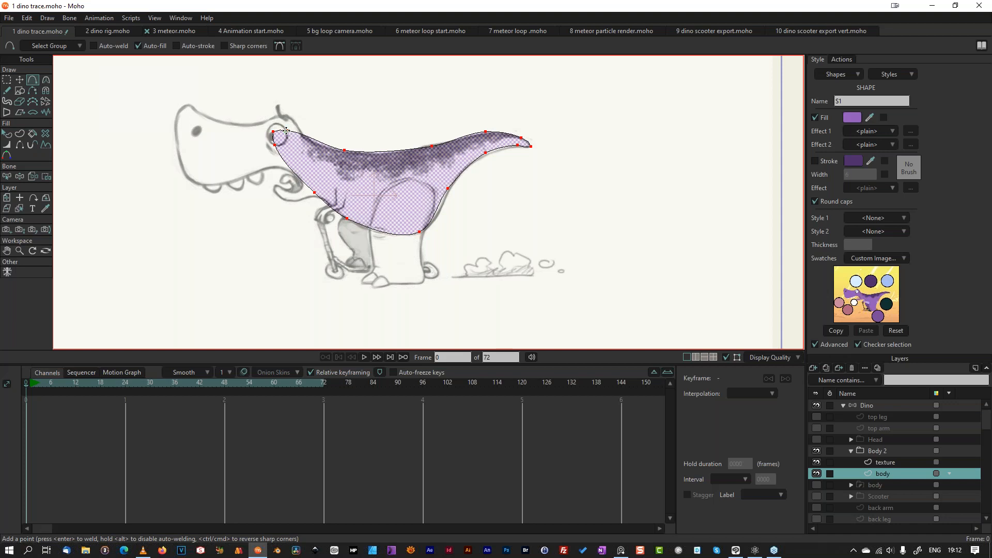
key(ctrl+shift+a)
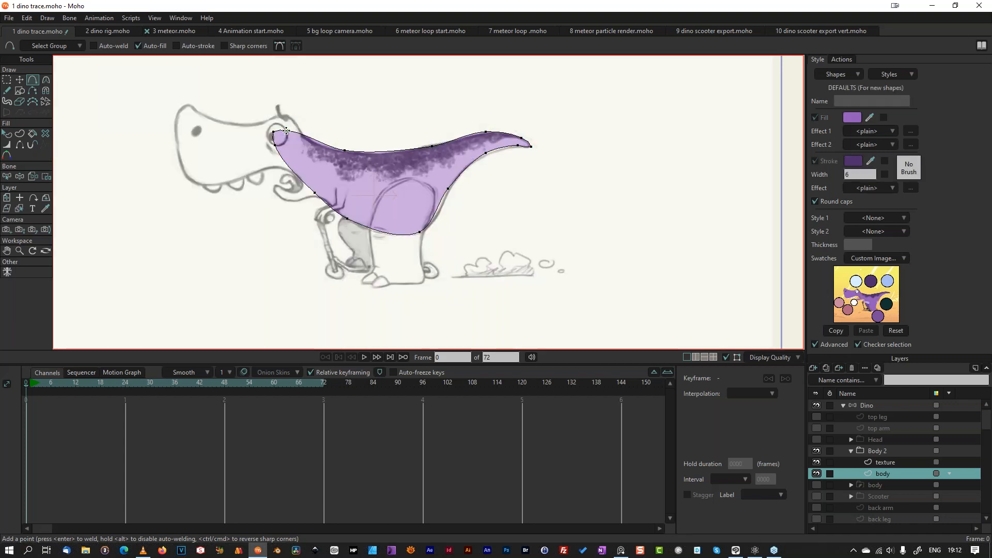
Step: Add outline points at the rump, mid-back and neck, and adjust the points along the underside of the tail to the sketch
click(440, 210)
click(380, 154)
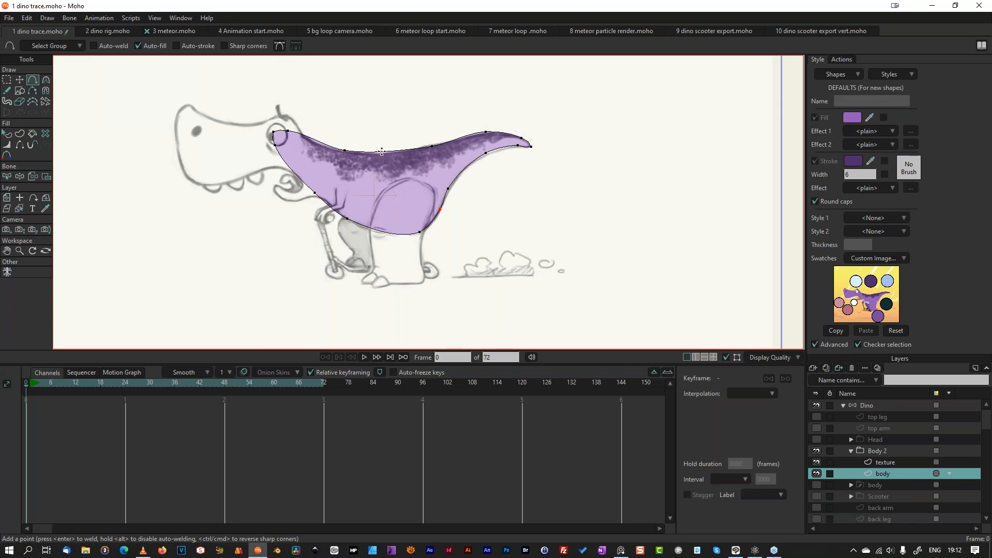
click(312, 141)
click(19, 80)
click(486, 153)
click(518, 147)
Step: Reduce the curvature of the upper neck point and make the lower neck point peaked
click(46, 81)
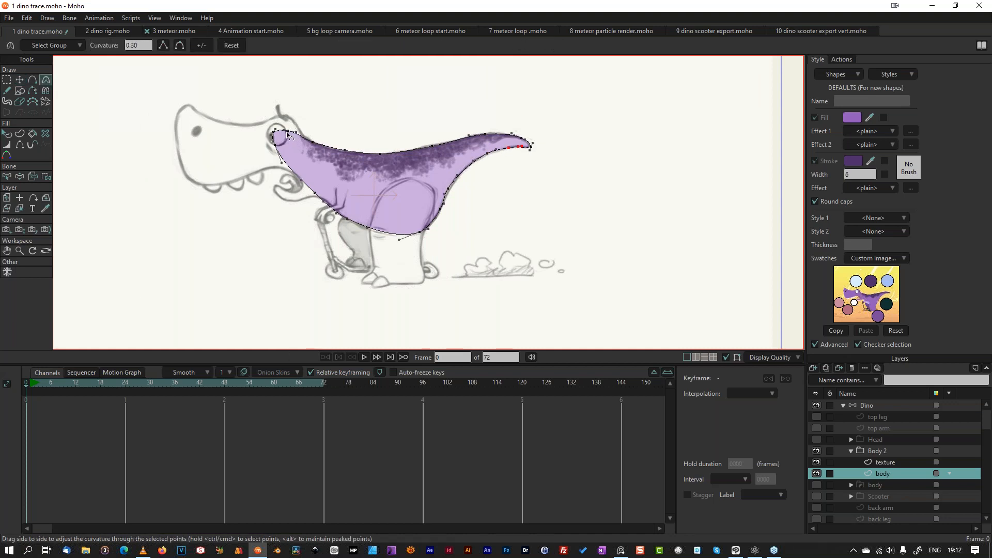
click(19, 251)
drag(283, 105, 101, 129)
click(46, 81)
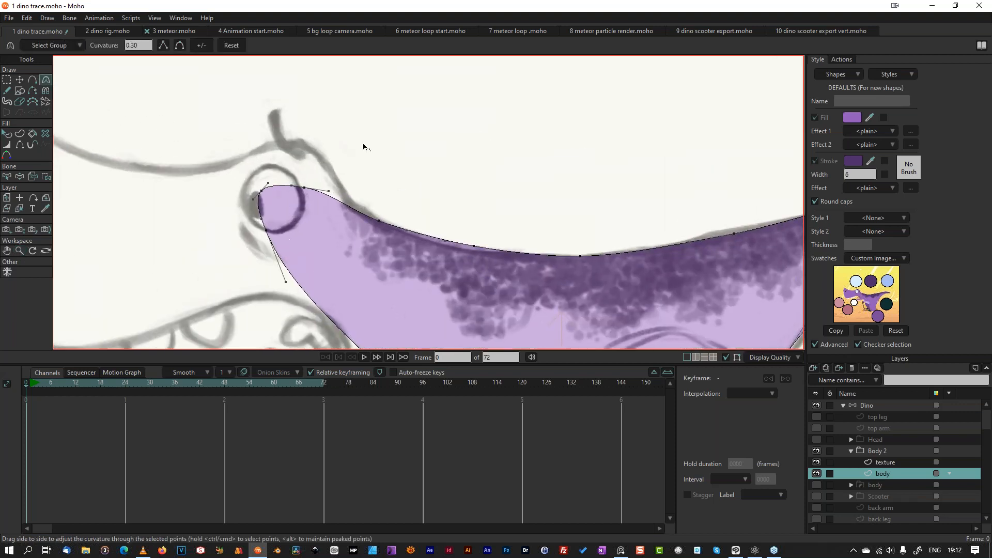
drag(331, 193, 306, 190)
drag(305, 190, 282, 186)
mouse_move(262, 221)
mouse_down()
mouse_move(300, 225)
mouse_move(268, 234)
mouse_up()
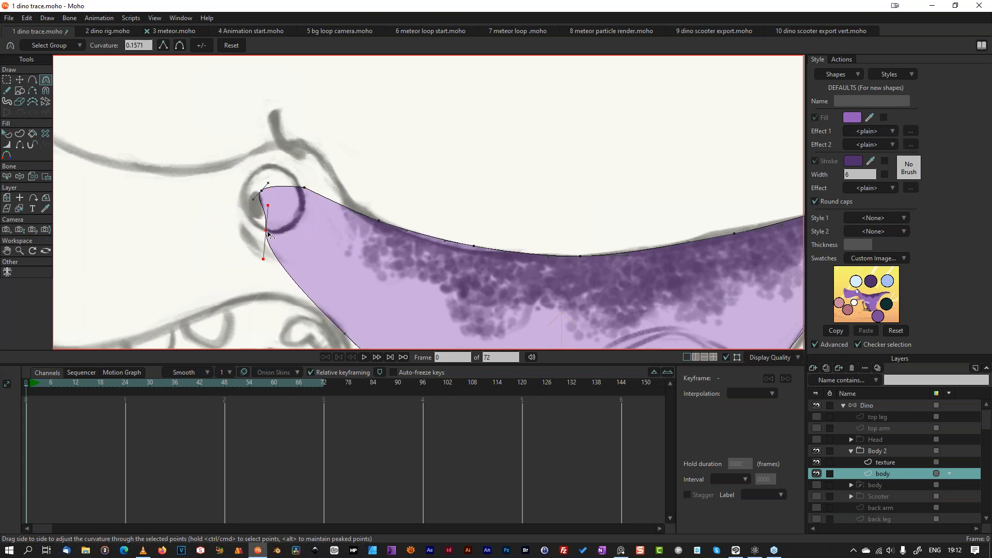
click(163, 45)
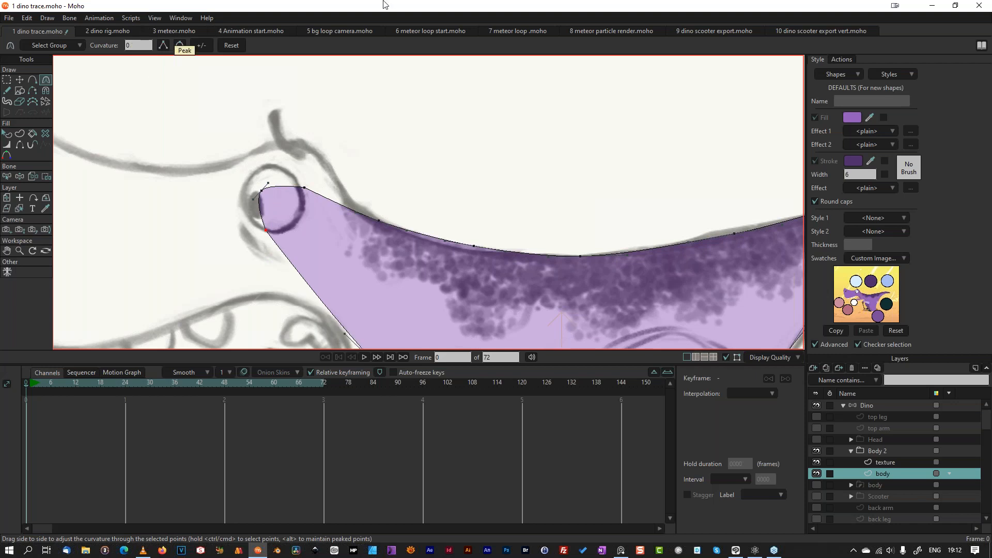
Step: Nudge the point on the front part of the back slightly down to refine the body outline
scroll(394, 171, down, 4)
scroll(508, 114, up, 1)
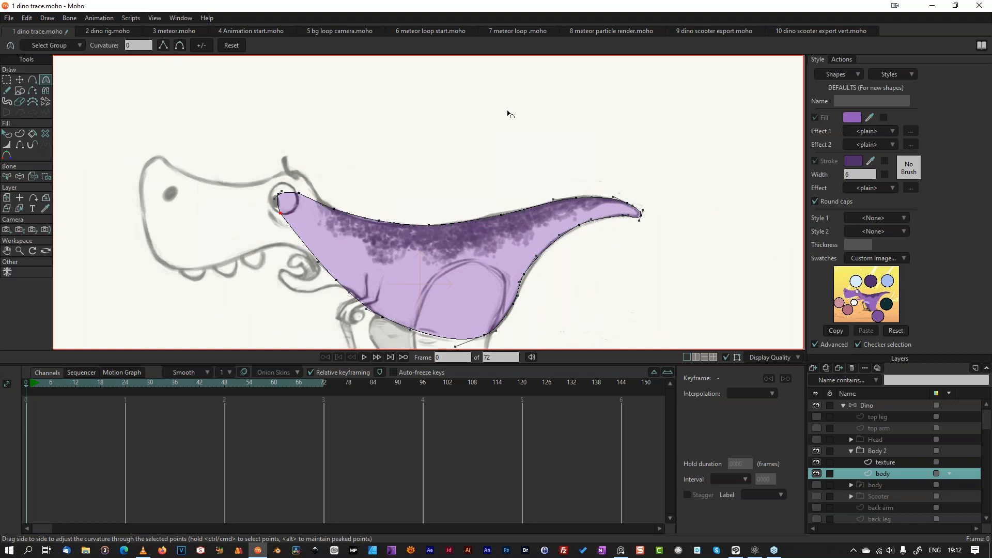
click(19, 80)
click(379, 221)
drag(378, 223, 379, 226)
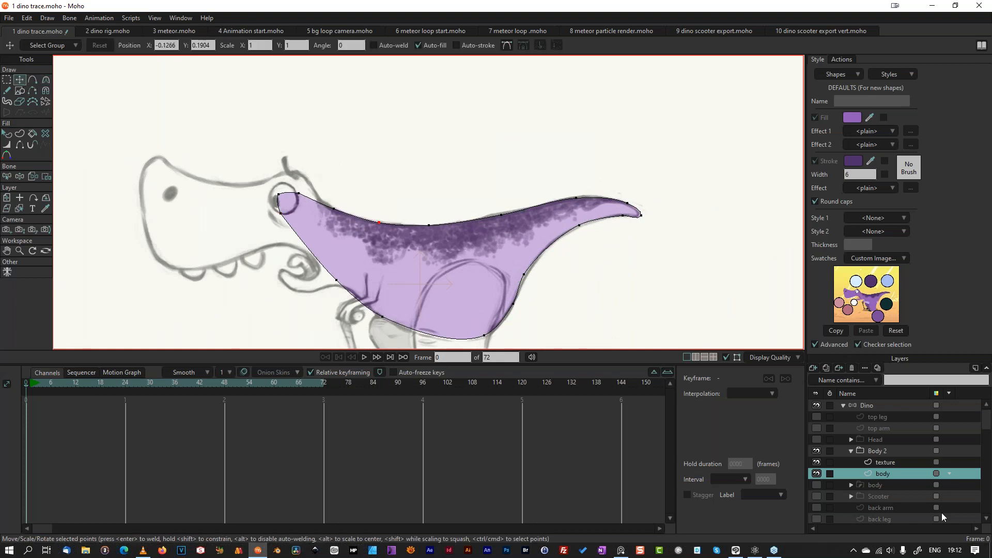
Step: On the texture layer, assign the Brush501.png brush to the stroke and set the stroke width to 60
click(899, 462)
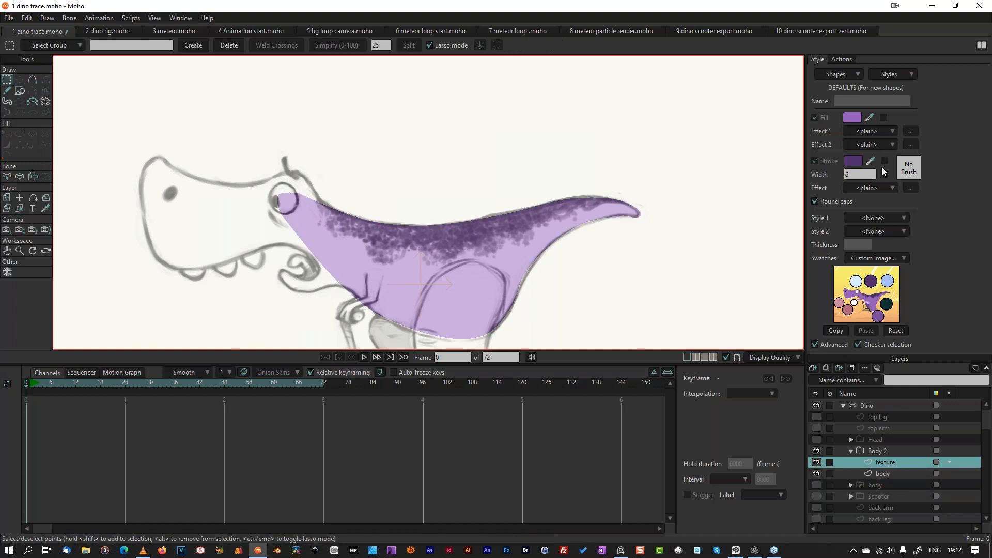
click(32, 81)
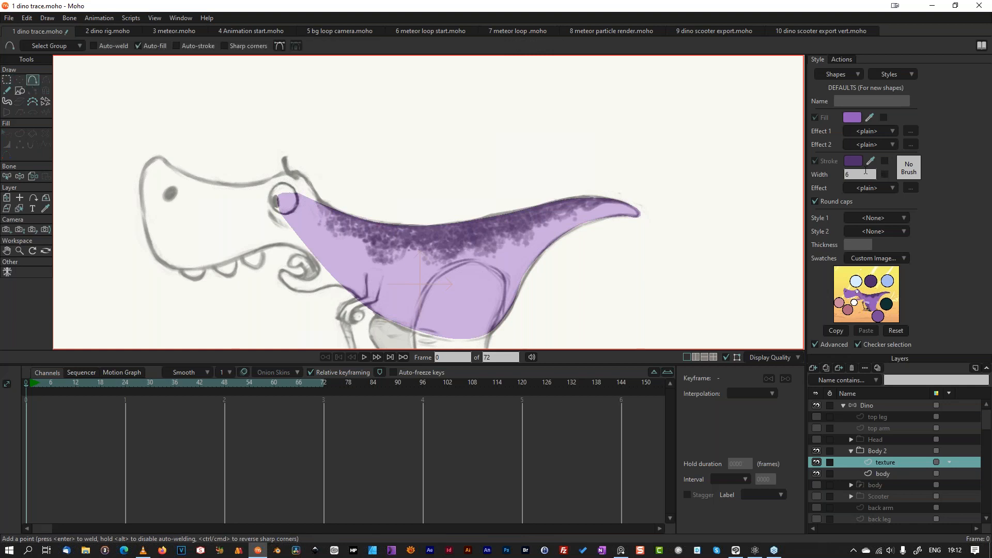
click(910, 170)
click(700, 180)
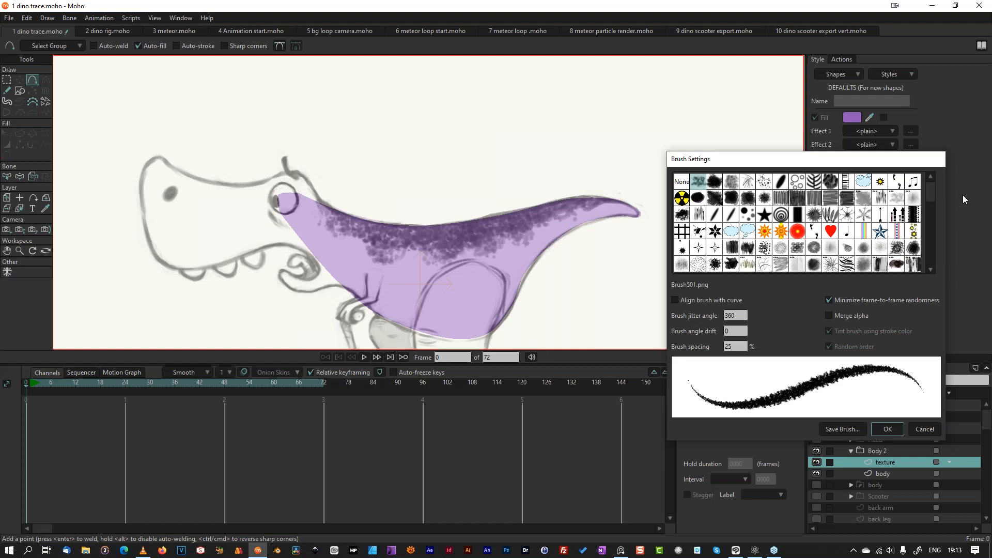
click(886, 429)
double_click(858, 173)
text(60)
key(Return)
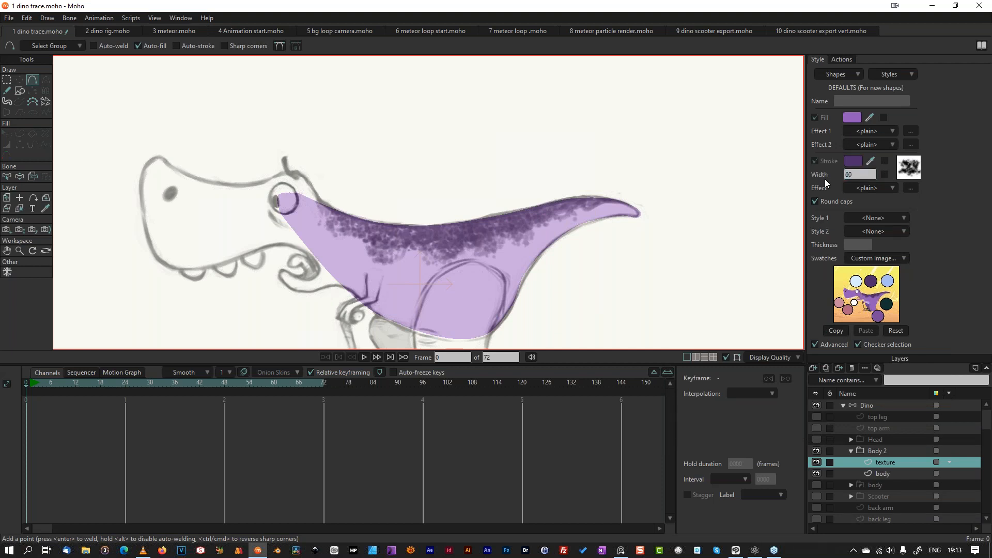
Step: Draw an open zigzag curve along the dinosaur's back from the neck to the tail on the texture layer
drag(332, 191, 347, 229)
click(381, 208)
click(395, 244)
click(432, 213)
click(449, 247)
click(480, 212)
click(505, 227)
click(523, 200)
click(546, 214)
click(587, 186)
Step: Create a stroke-only shape from the zigzag curve and deselect it
click(20, 133)
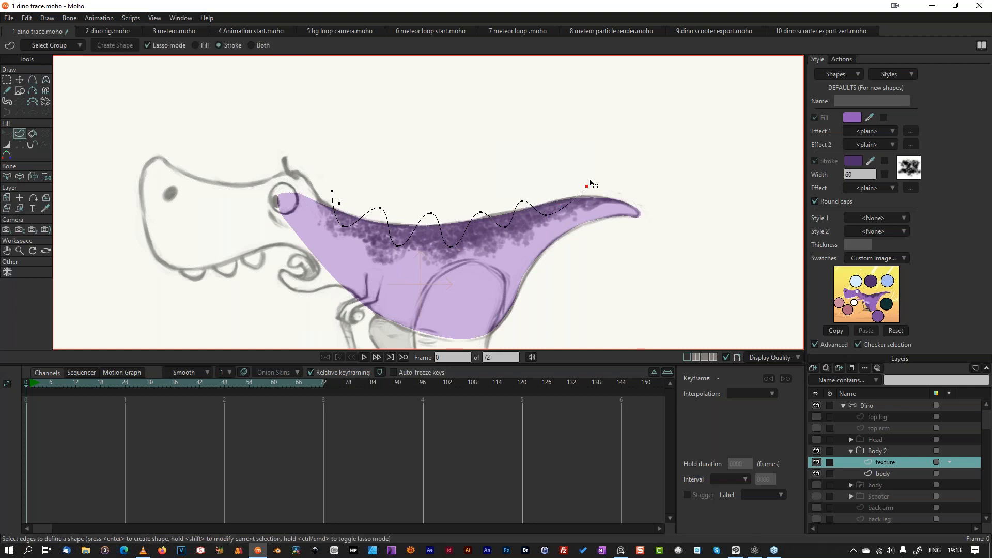
key(Return)
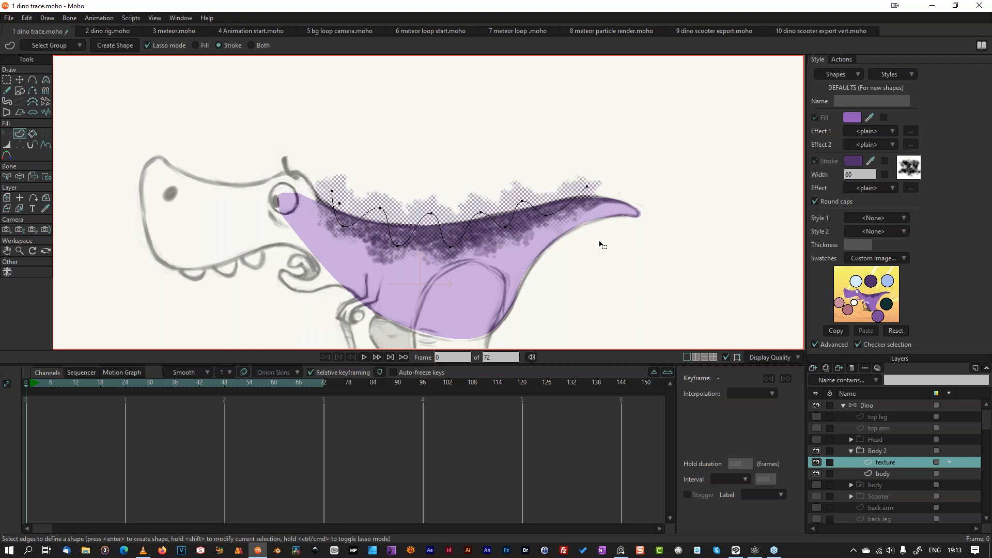
click(601, 245)
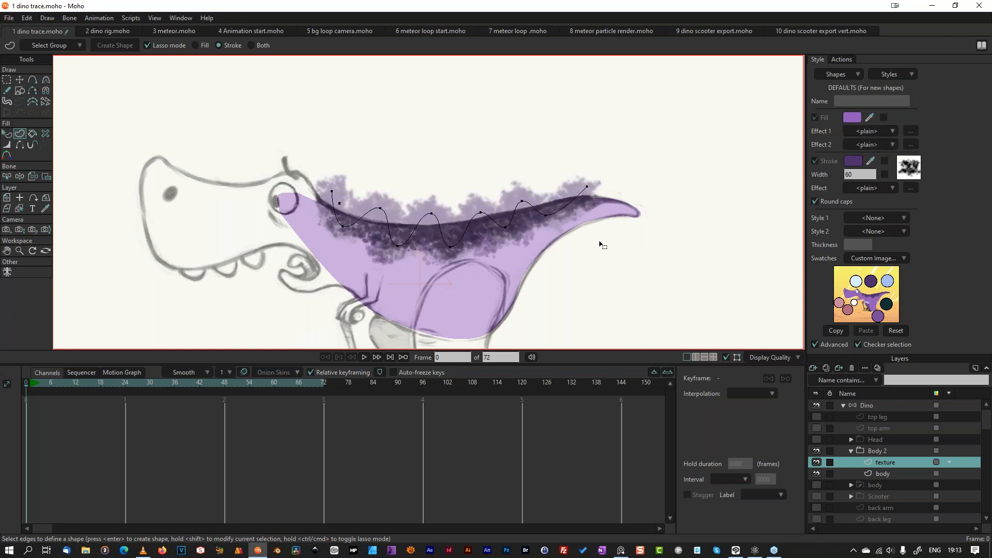
Step: Hide the tracing image and set the Body 2 group to Mask - Inside Bottom Layer
key(ctrl+shift+t)
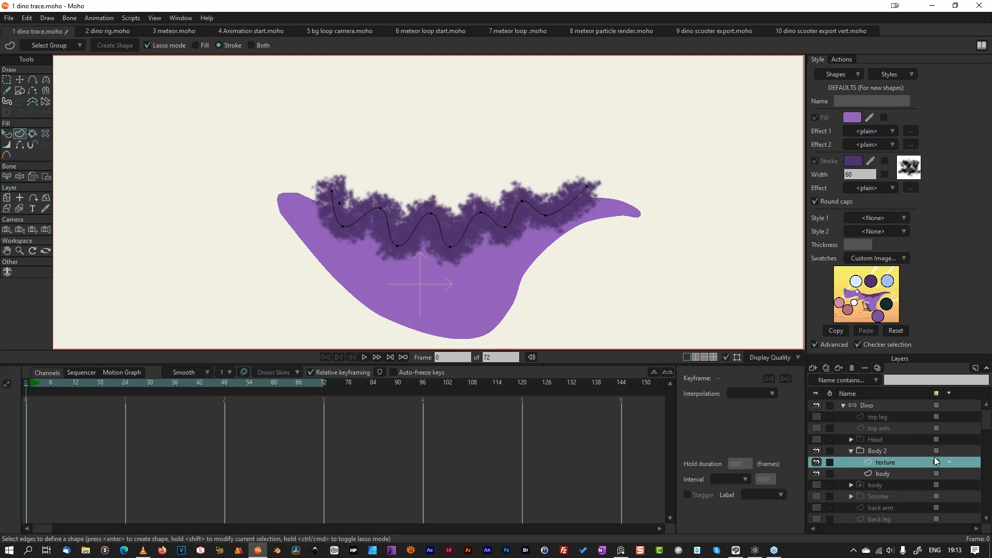
click(896, 450)
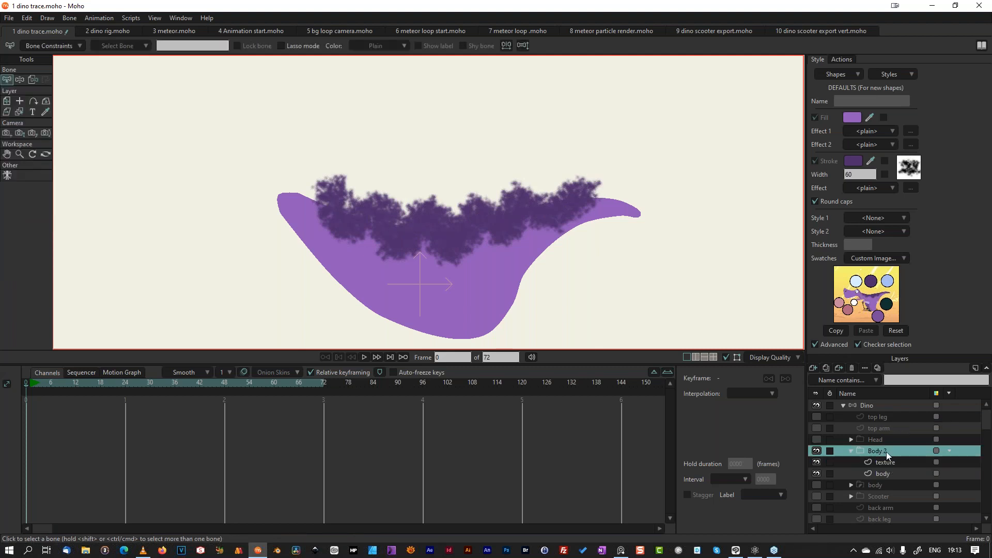
right_click(885, 451)
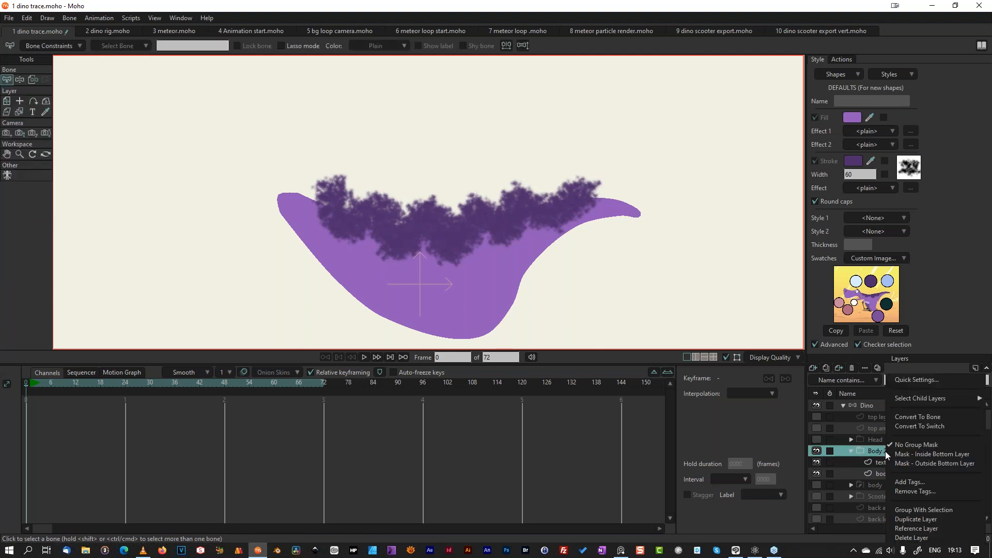
click(953, 454)
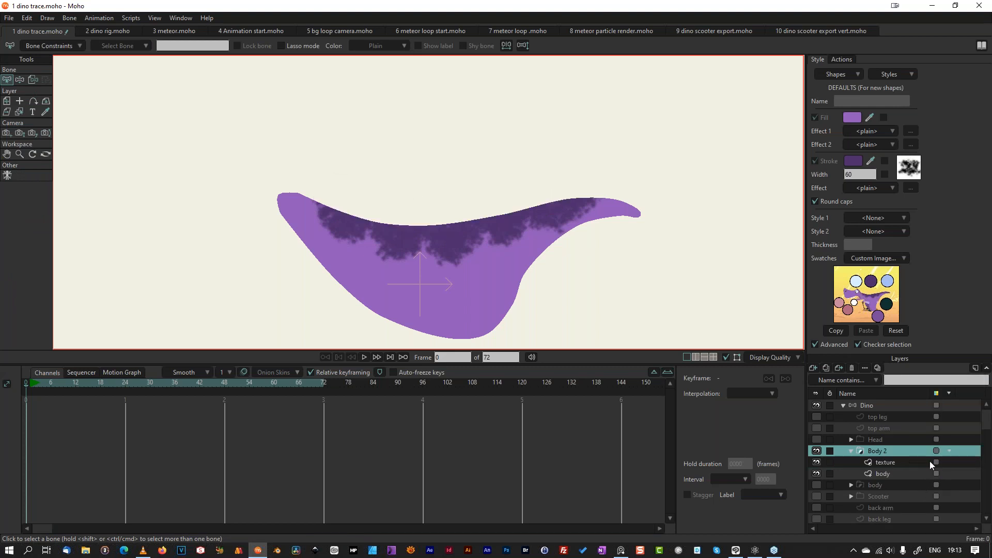
Step: Collapse and hide the Body 2 group, and show the top leg, top arm, Head, body, Scooter, back arm and back leg layers
click(851, 451)
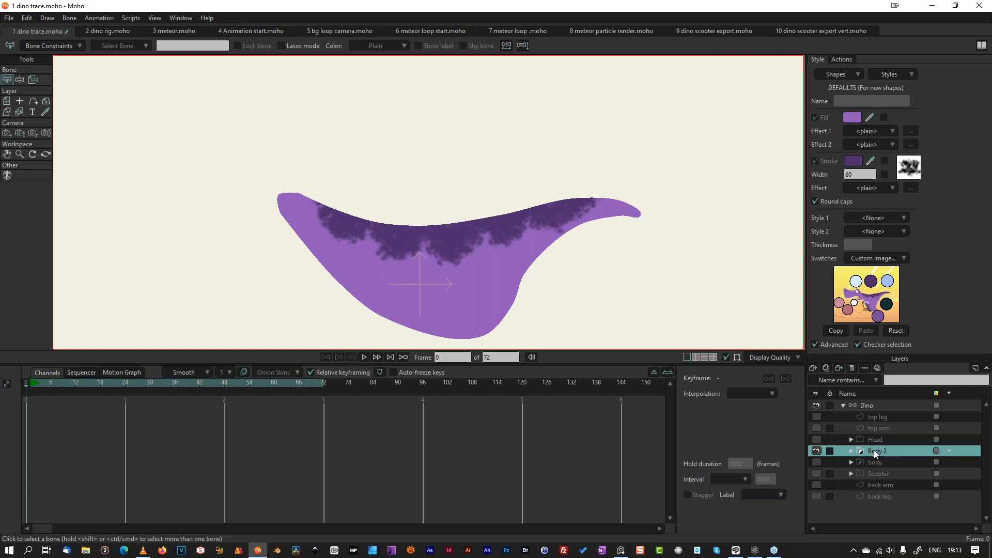
click(816, 450)
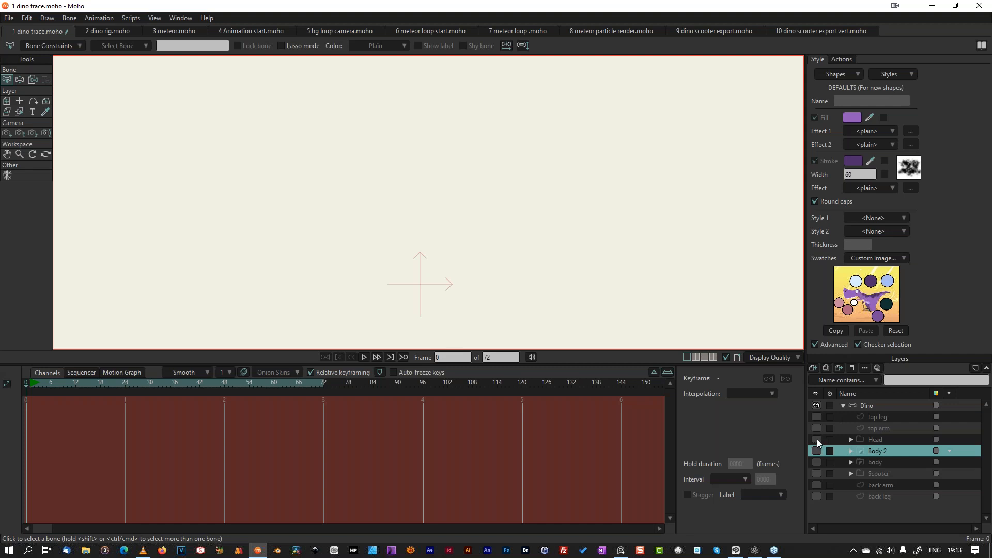
click(817, 439)
click(817, 428)
click(816, 416)
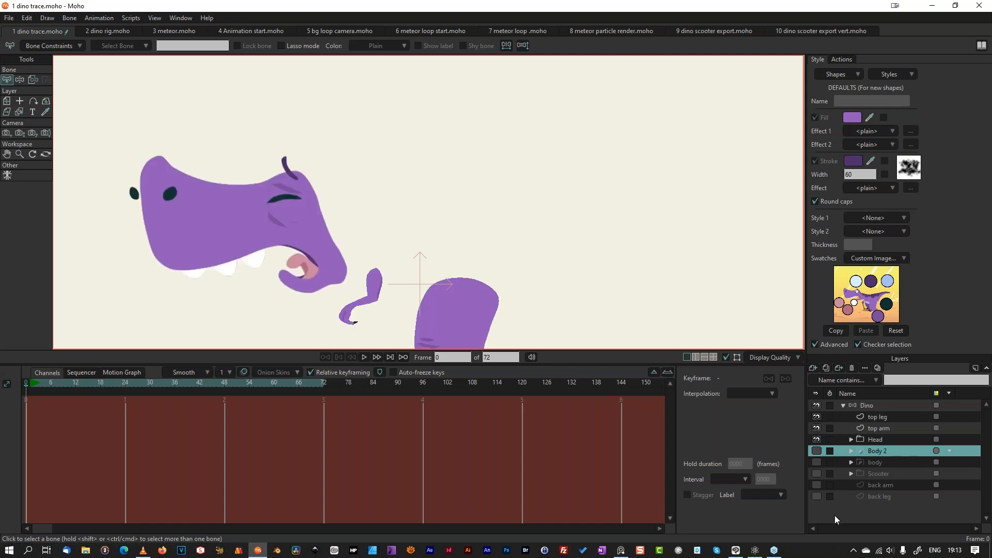
click(816, 473)
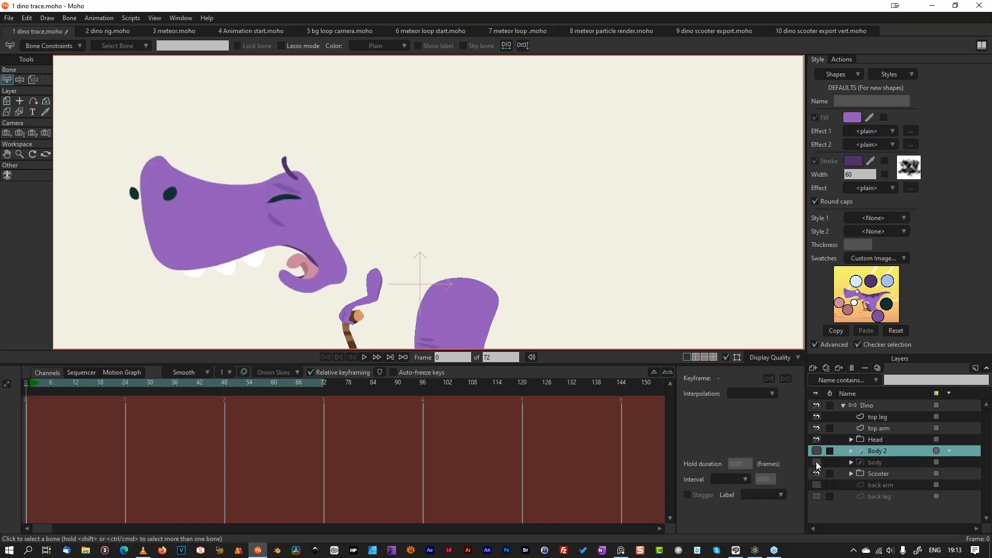
click(817, 462)
click(816, 485)
click(817, 494)
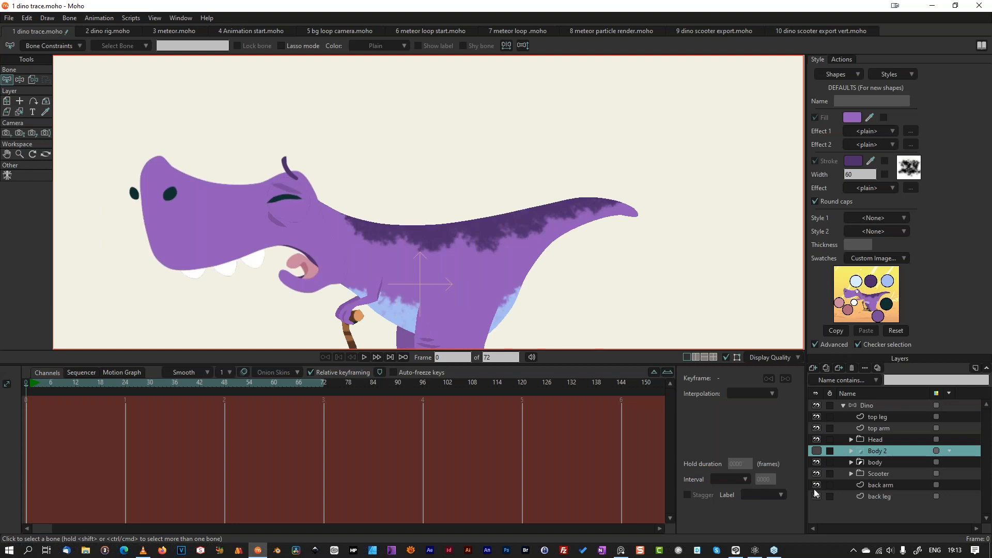
Step: Switch to the 2 dino rig.moho document and select the Body bone in the leg rig example layer
scroll(580, 279, down, 2)
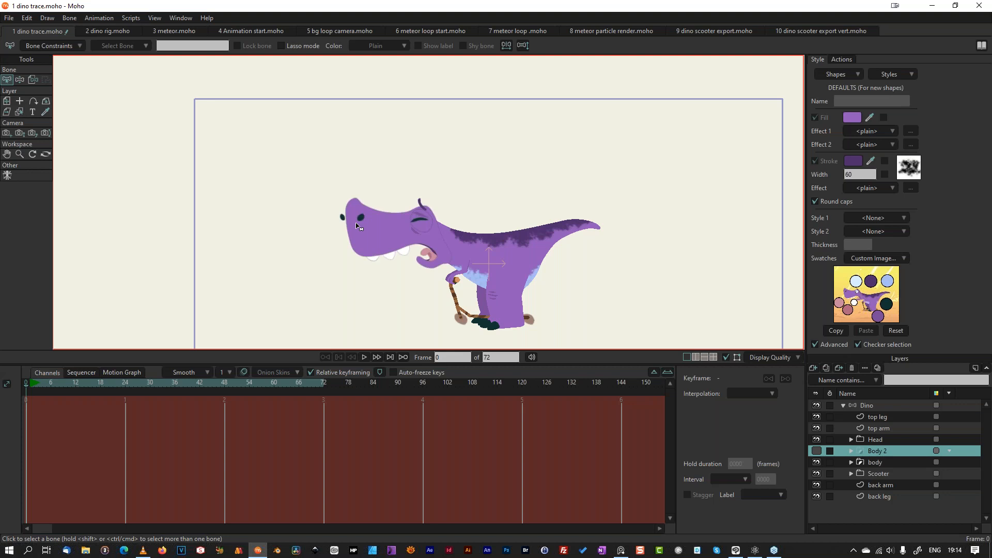
click(131, 31)
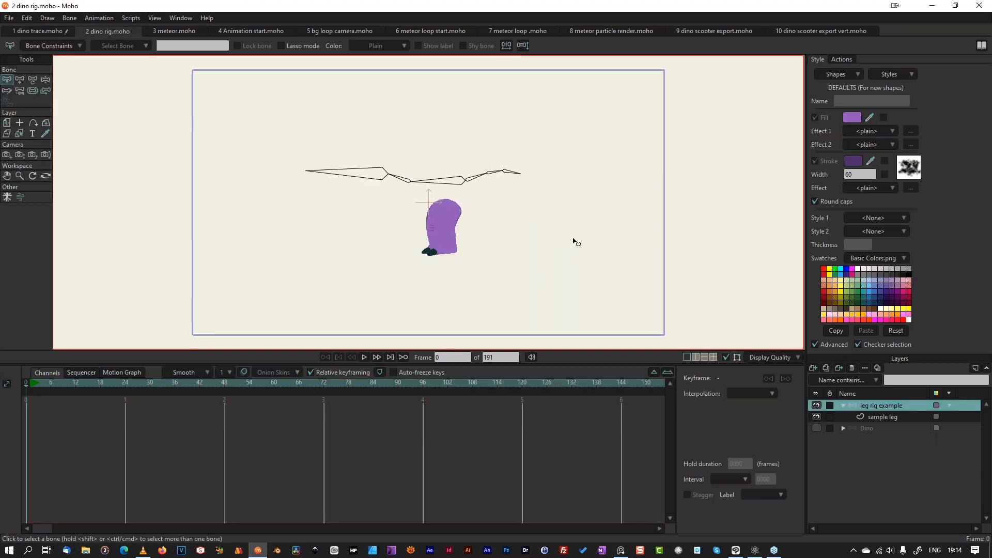
scroll(577, 242, up, 5)
scroll(577, 242, down, 4)
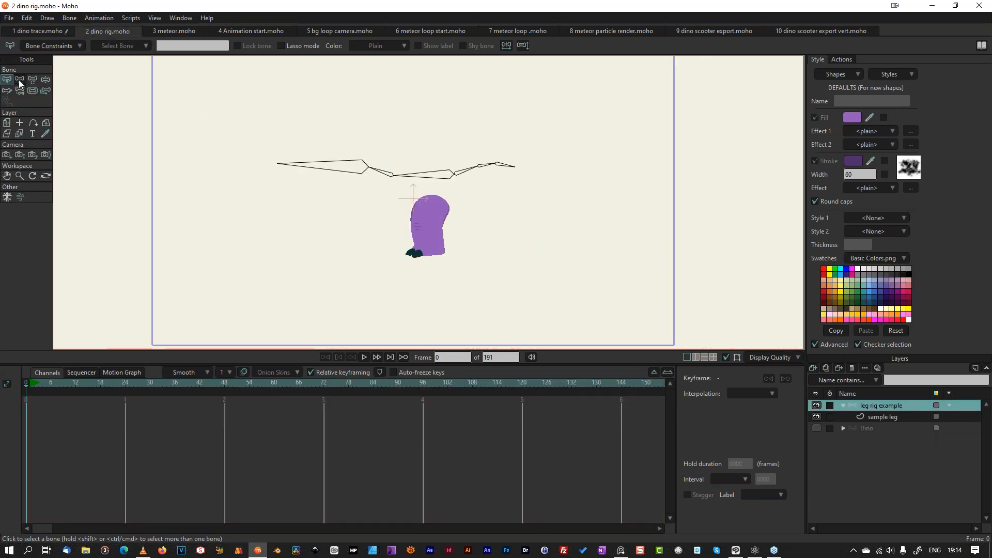
click(438, 174)
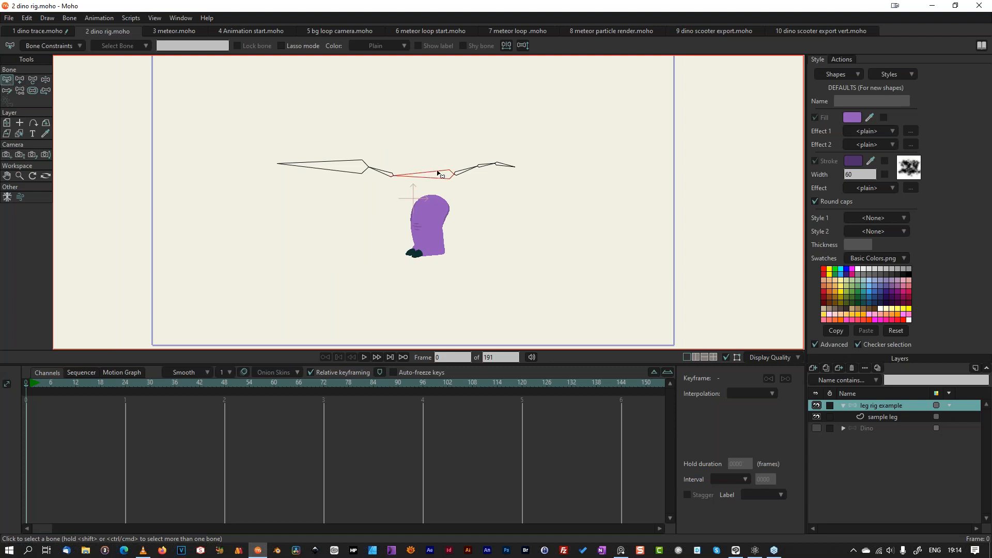
Step: Add a chain of three leg bones parented to the Body bone: thigh to knee, knee to heel, and heel past the toes
click(21, 177)
drag(409, 155, 687, 282)
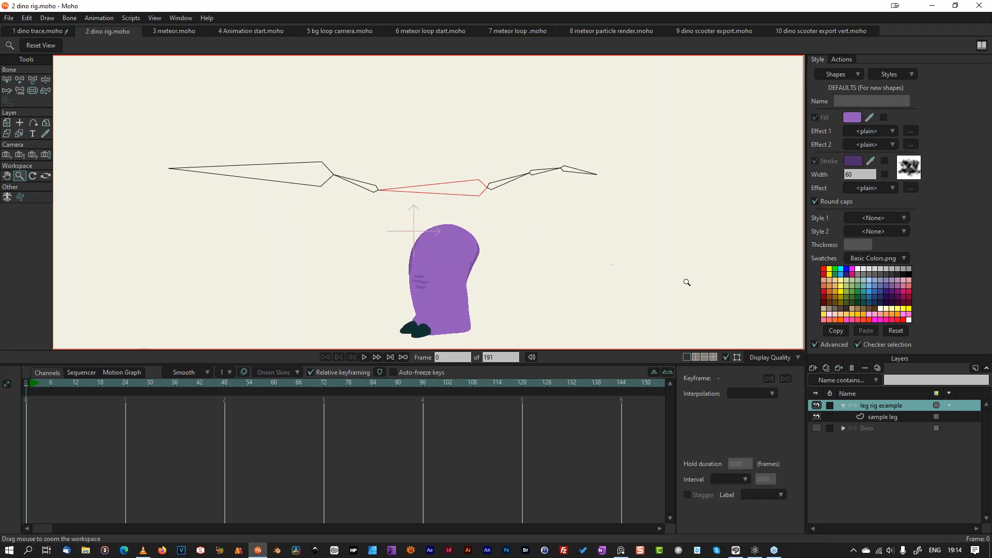
click(19, 81)
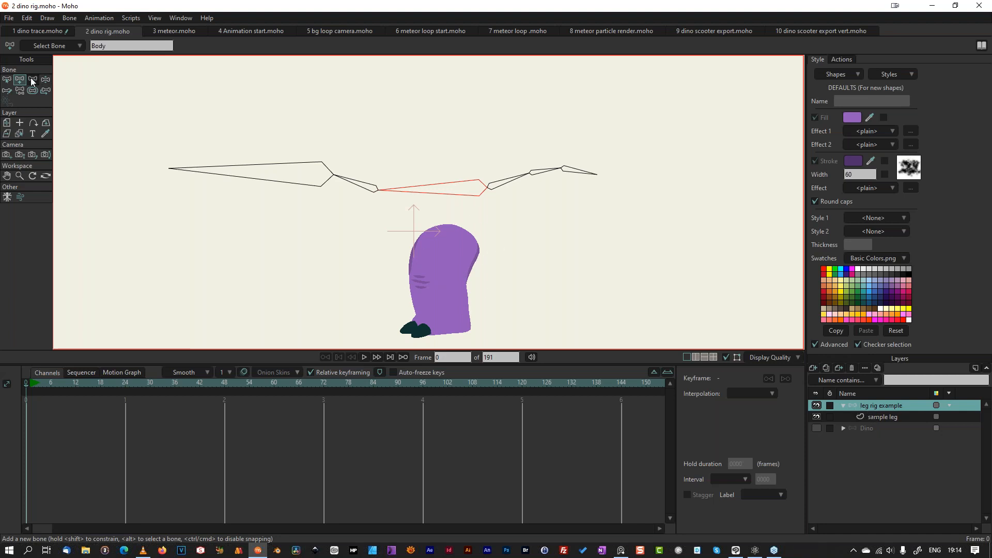
drag(454, 233, 433, 281)
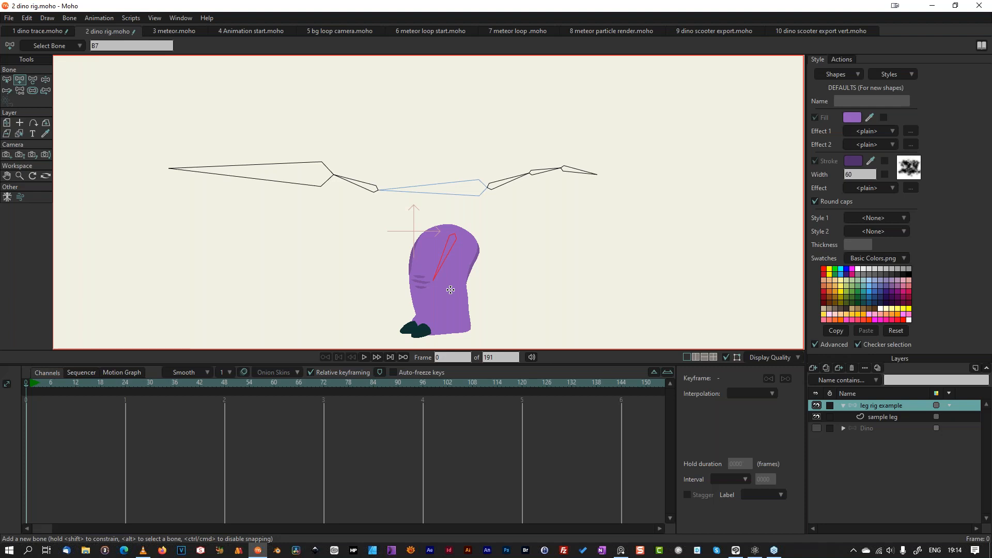
drag(433, 281, 368, 333)
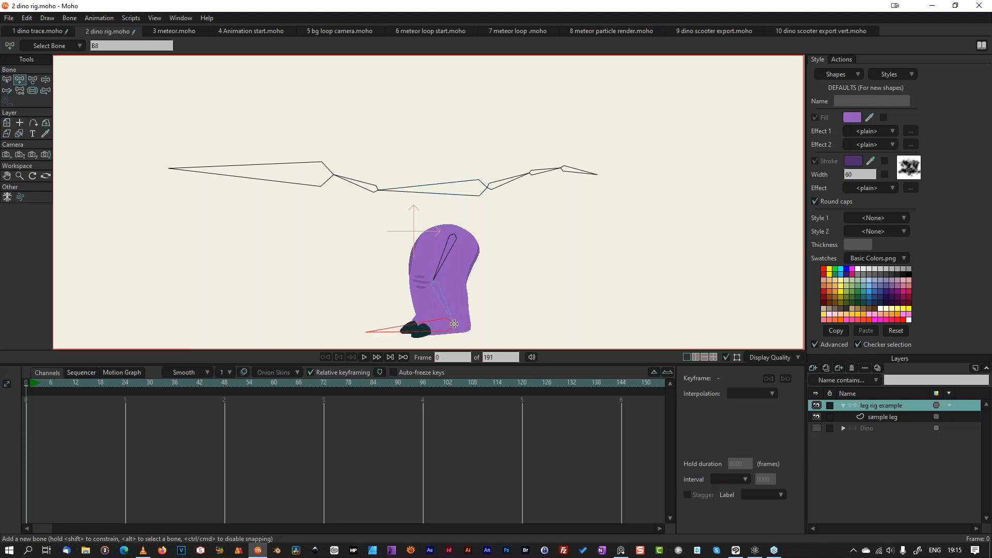
click(454, 325)
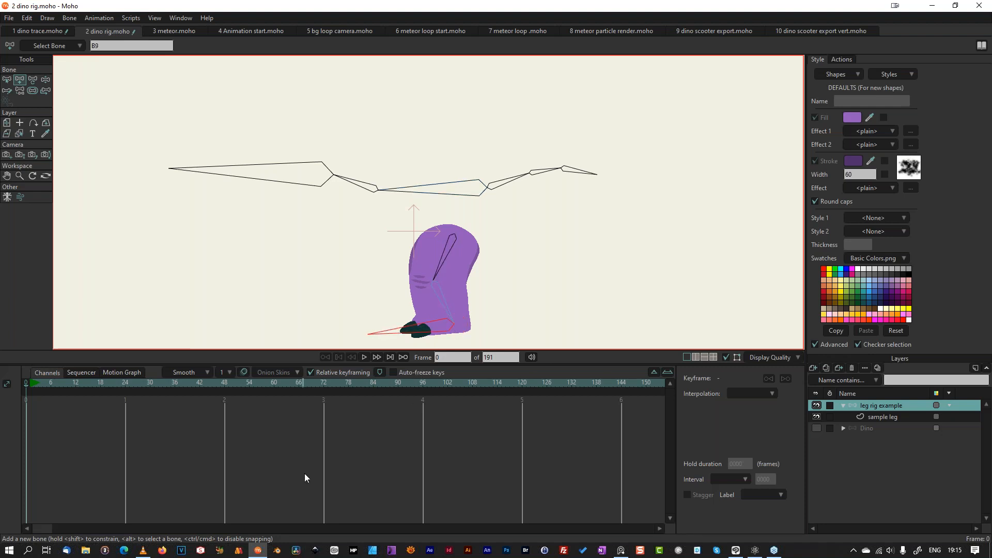
Step: Test how the leg artwork deforms by moving the foot with the Manipulate Bones tool
click(46, 79)
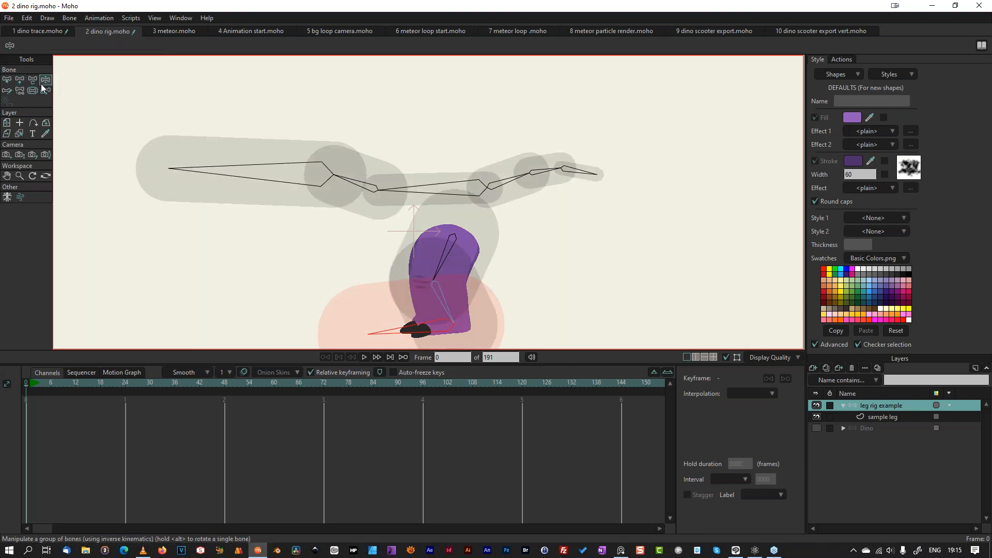
click(448, 308)
drag(449, 309, 412, 327)
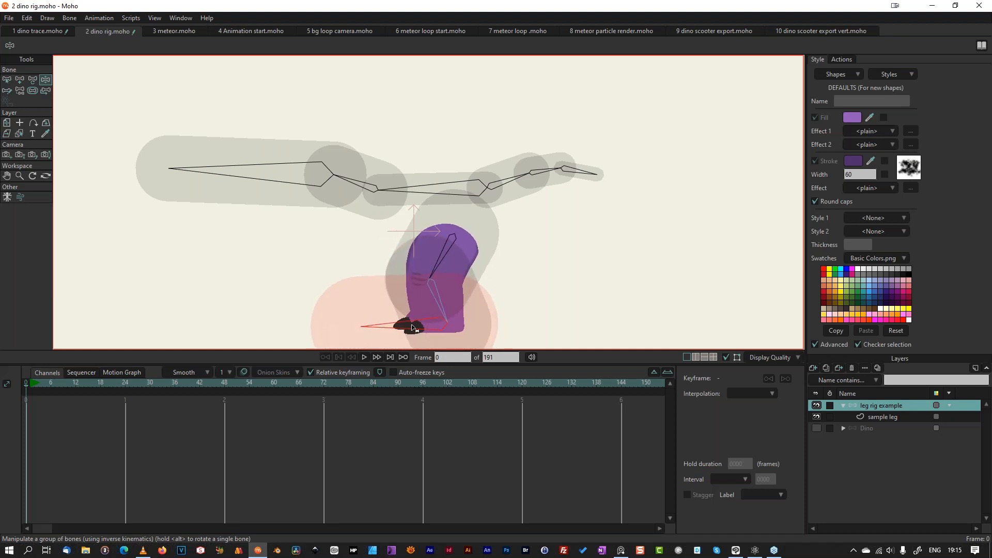
Step: Adjust the bone strength of the leg bones to fit the thigh, shin and foot artwork, and test the leg's bend
click(35, 90)
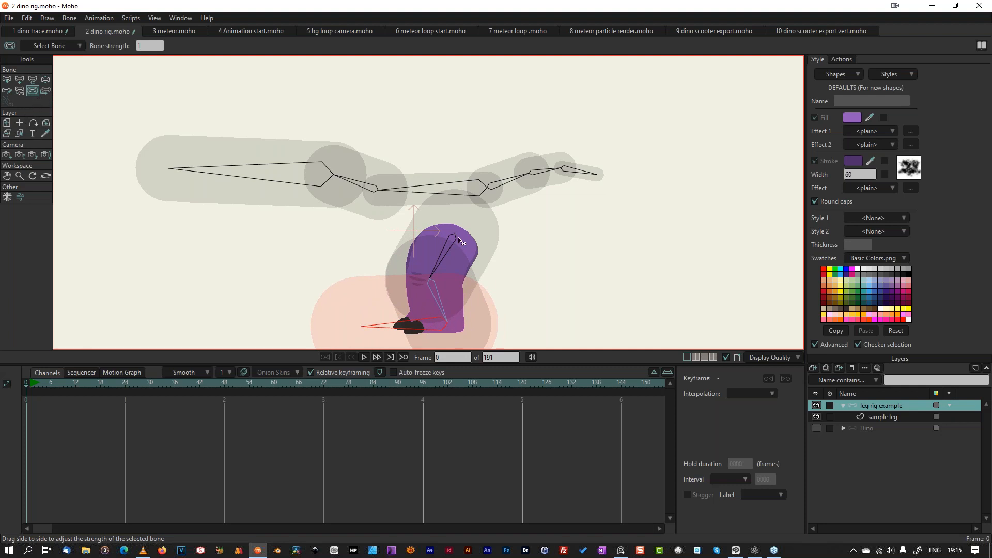
click(448, 255)
drag(448, 255, 470, 255)
click(430, 328)
drag(430, 328, 366, 337)
click(46, 79)
drag(443, 313, 390, 313)
Step: Rename the lower leg bone SHIN
click(7, 80)
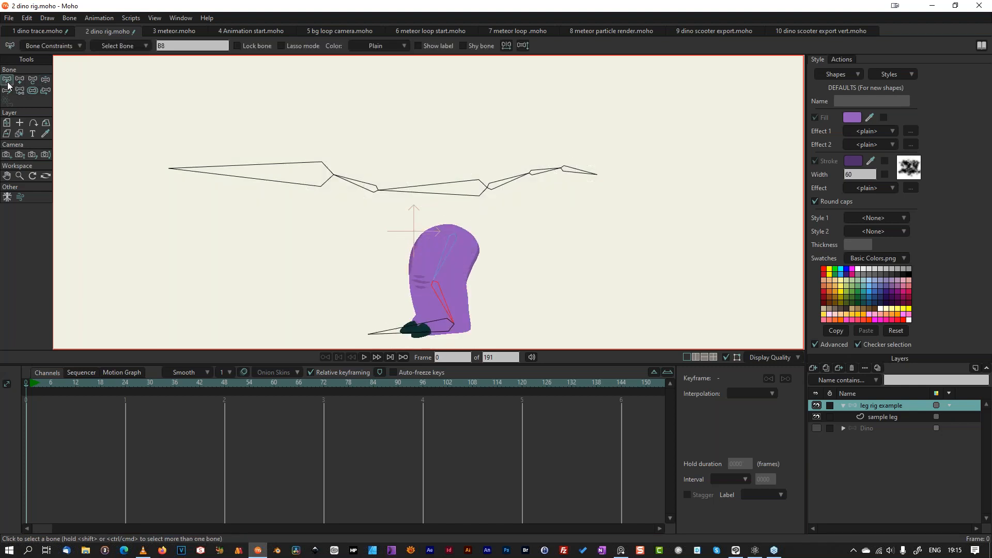
click(173, 46)
text(N)
key(Return)
Step: Create a smart bone action named SHIN for the selected bone
click(843, 58)
click(899, 99)
click(825, 69)
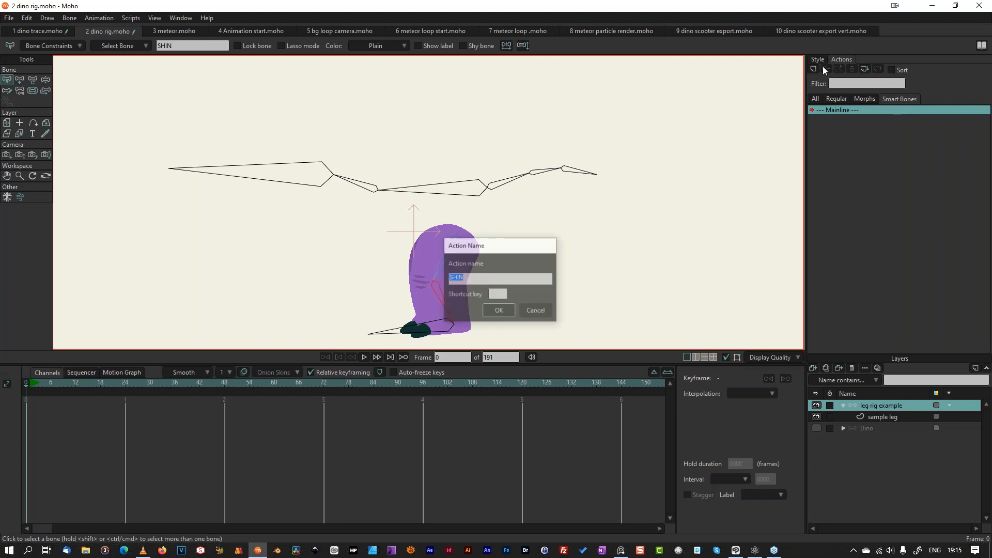
click(499, 311)
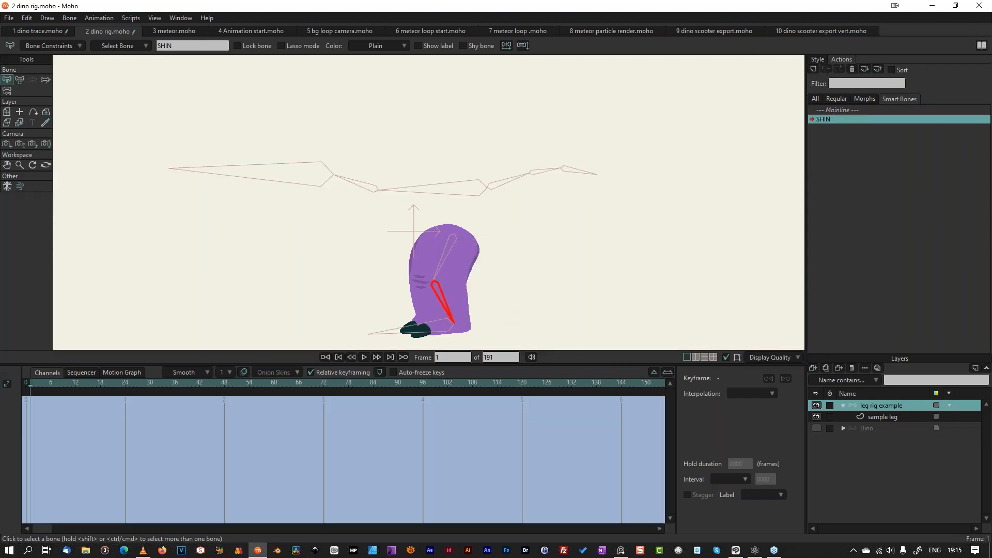
Step: Rotate the SHIN bone to about 132 degrees at frame 96 of the action, folding the shin up behind the thigh
click(41, 384)
click(20, 80)
drag(457, 315, 446, 310)
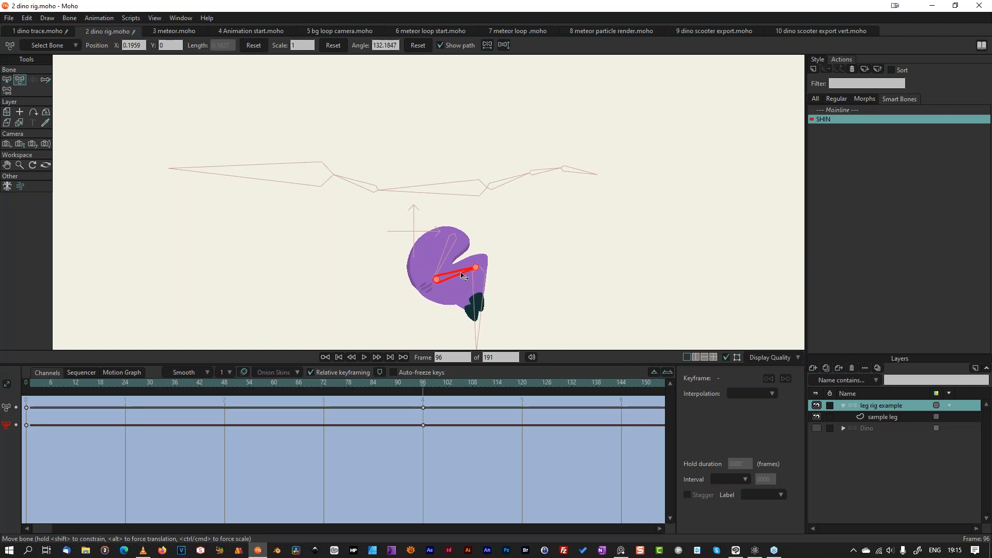
Step: On the sample leg layer, move the outline points on the front of the thigh and knee inward at frame 96
click(888, 417)
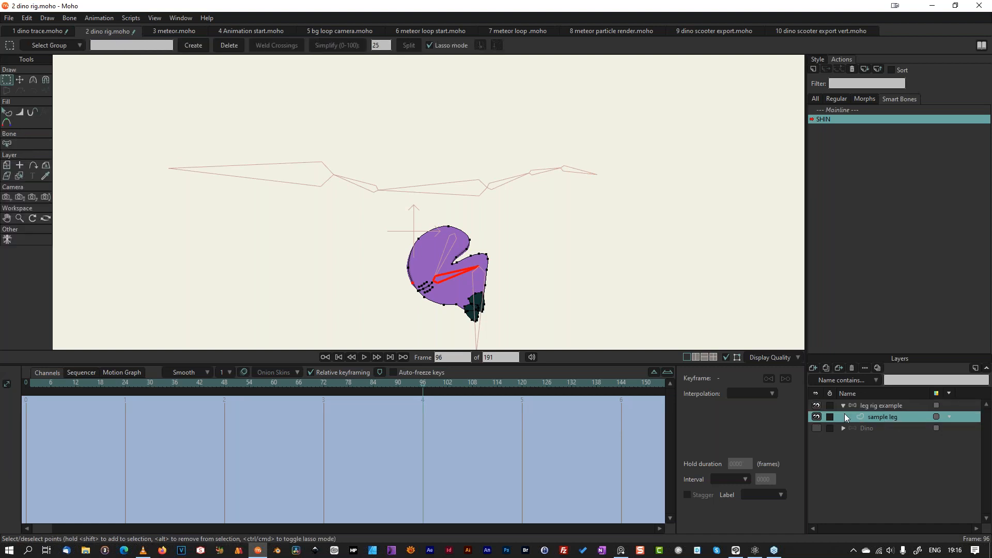
click(20, 218)
drag(442, 256, 442, 252)
scroll(443, 252, up, 3)
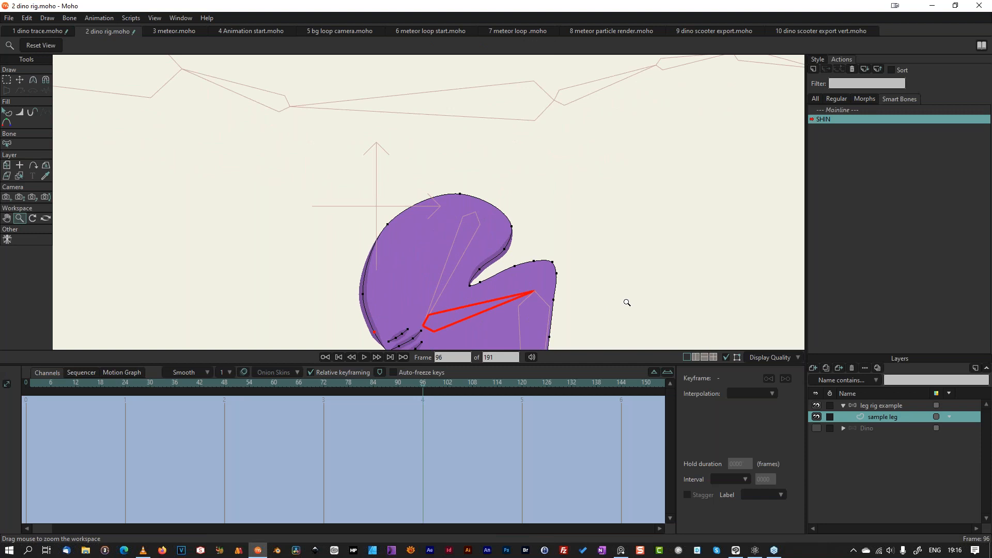
scroll(626, 303, down, 3)
click(21, 80)
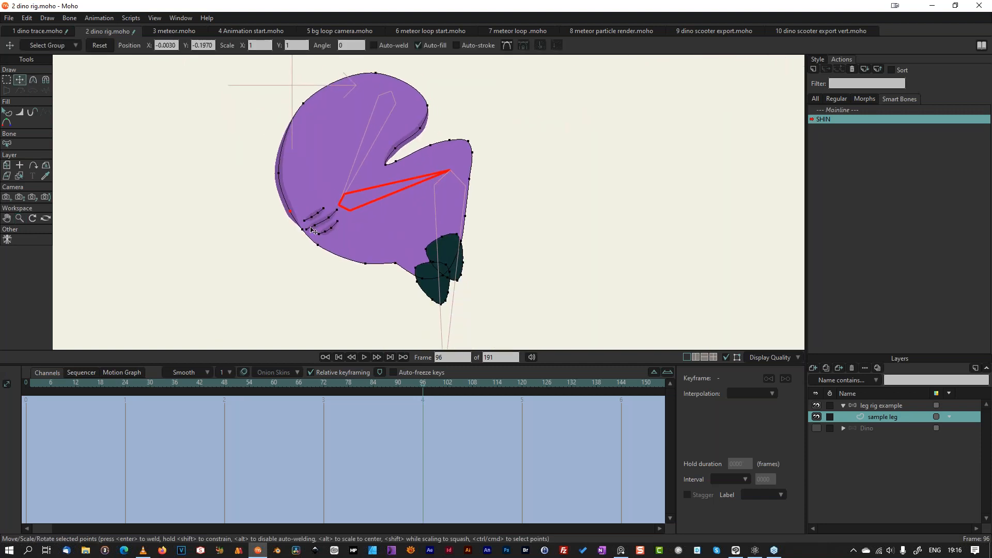
drag(278, 174, 283, 177)
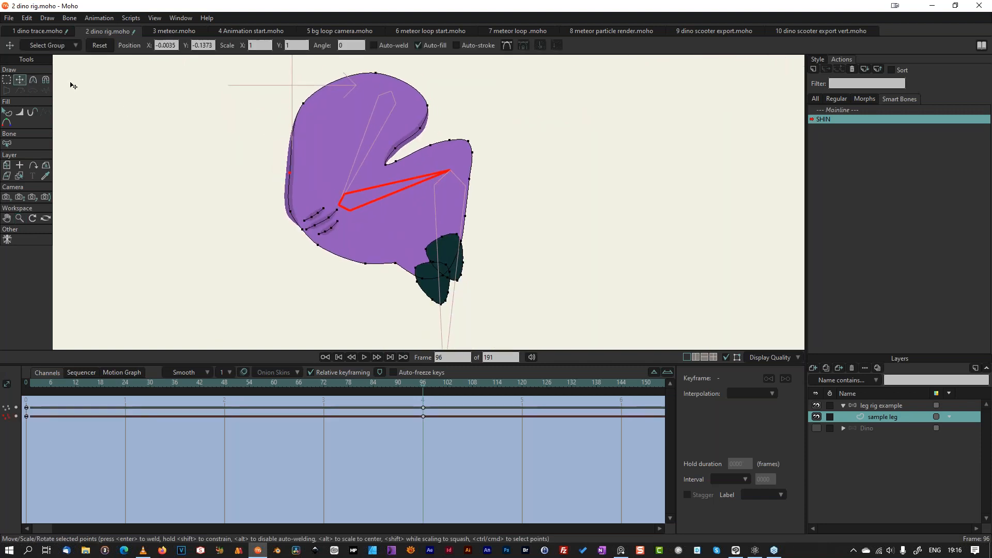
Step: Sharpen the crease point behind the knee into a corner and move the neighbouring points so the thigh and calf overlap
click(33, 80)
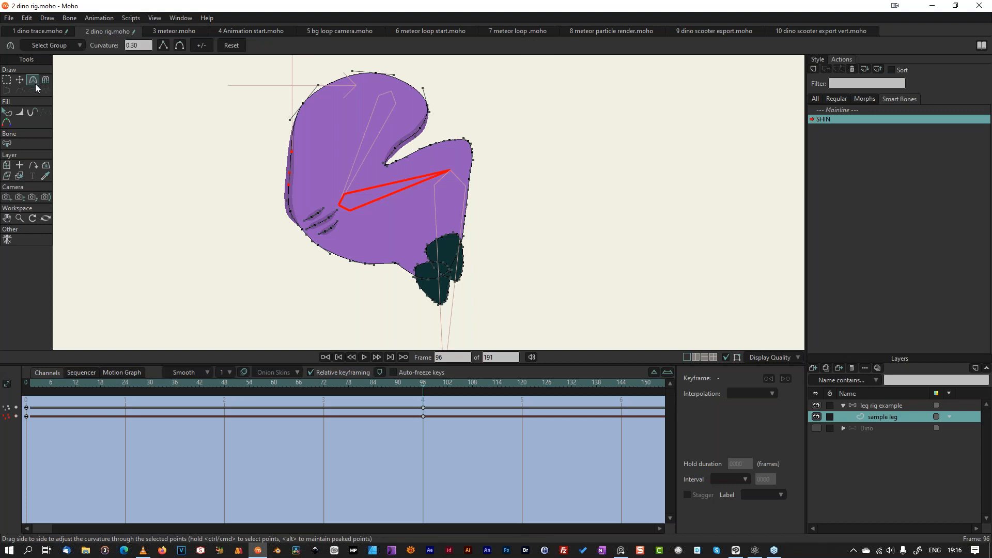
click(388, 165)
drag(388, 169, 297, 200)
click(21, 218)
scroll(381, 131, up, 5)
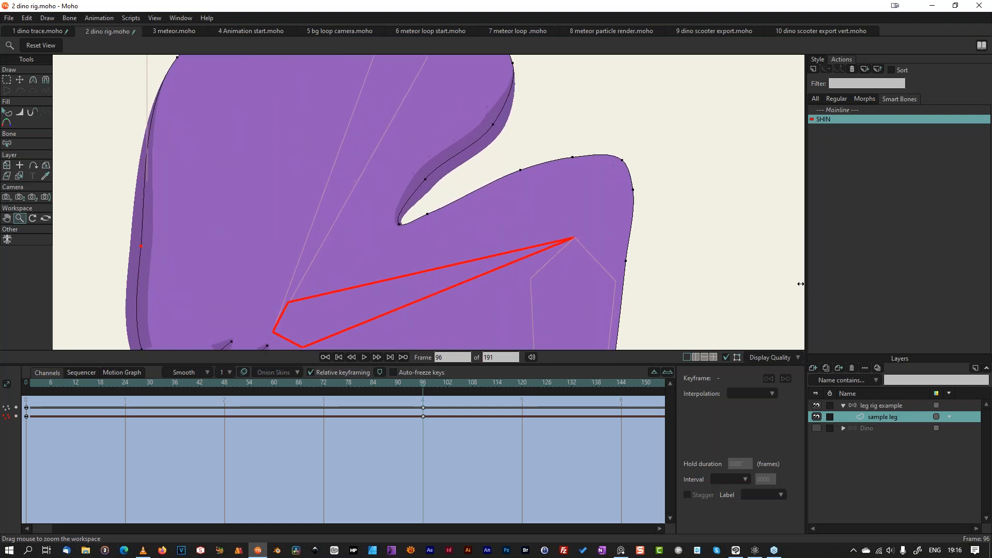
click(31, 80)
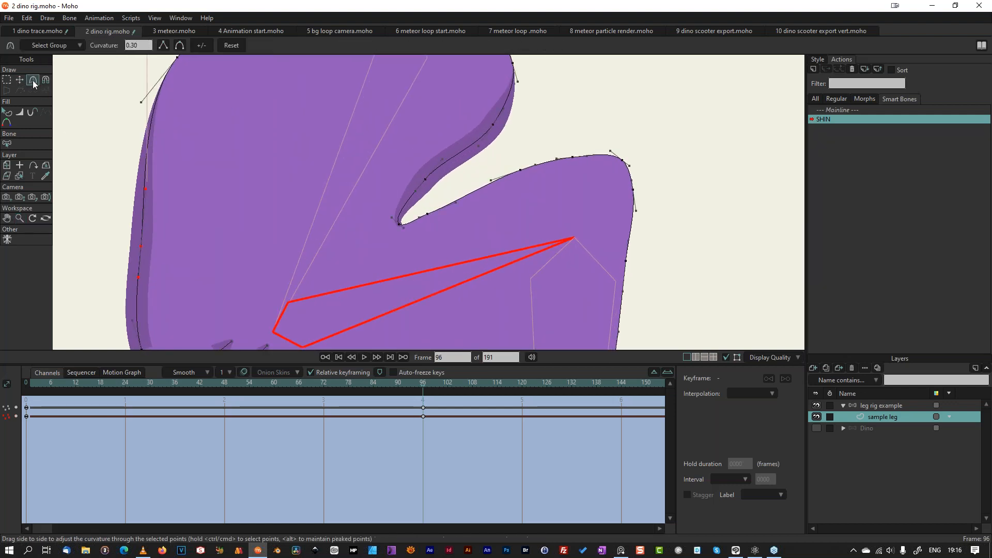
drag(399, 223, 201, 298)
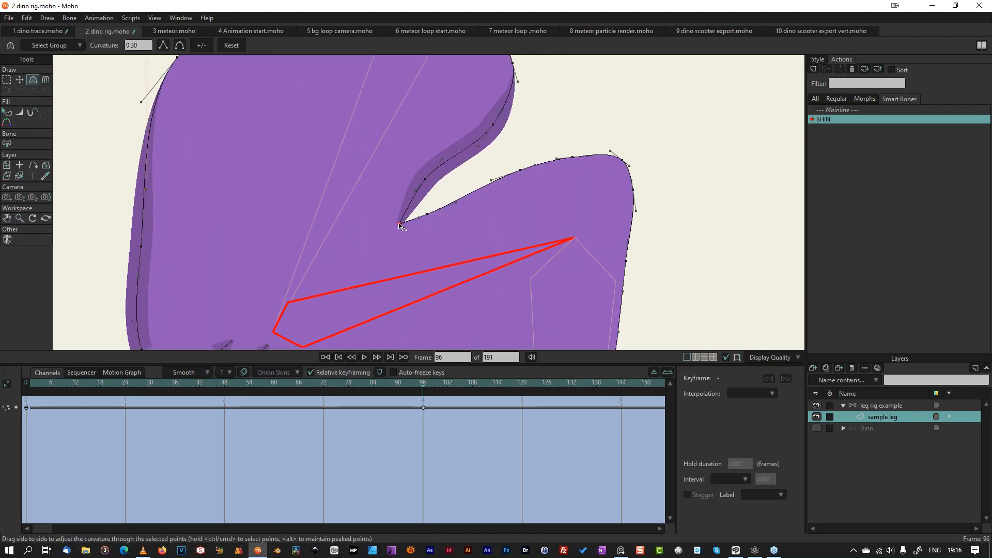
click(23, 81)
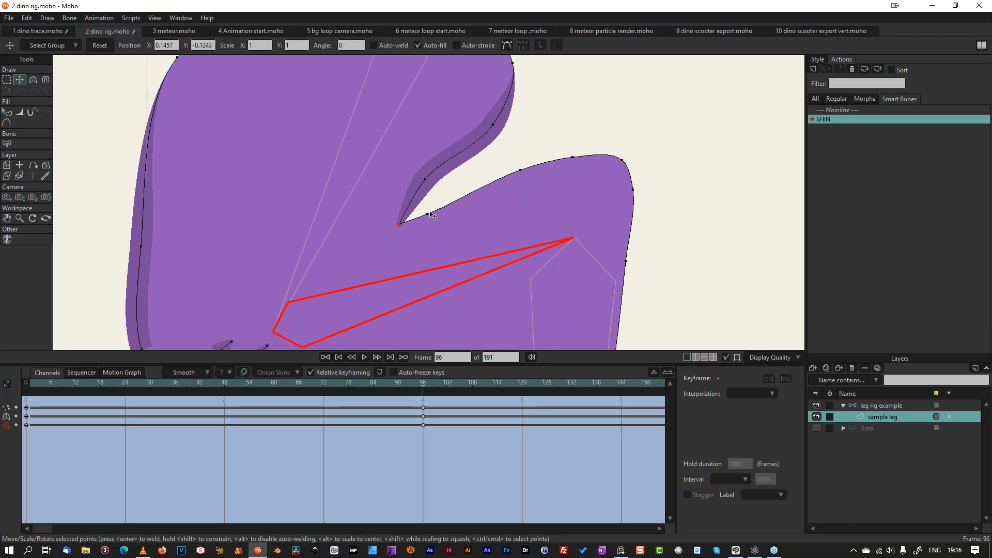
mouse_move(438, 209)
mouse_down()
mouse_move(425, 181)
mouse_move(441, 193)
mouse_up()
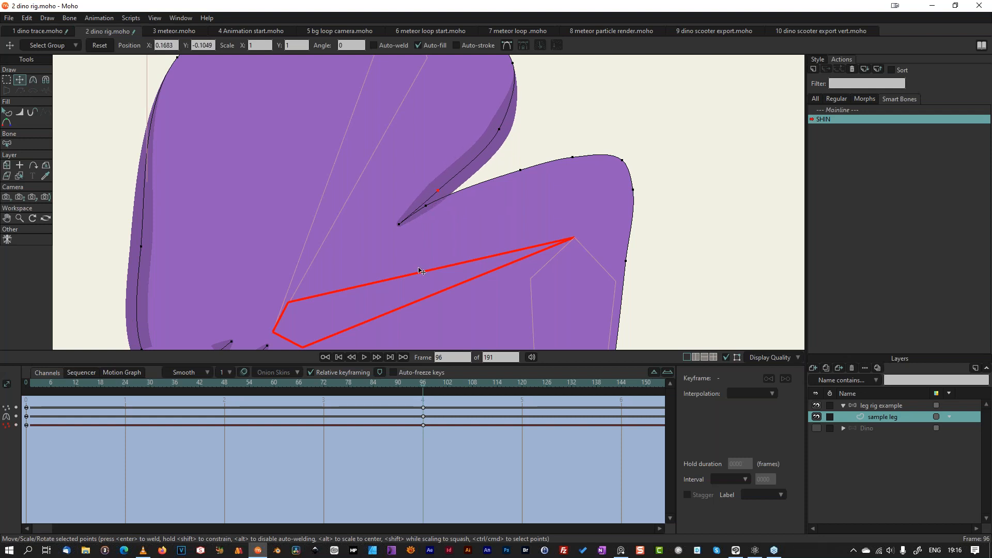
Step: Preview the SHIN action, rewind to frame 0 and return to the Mainline
scroll(272, 243, down, 5)
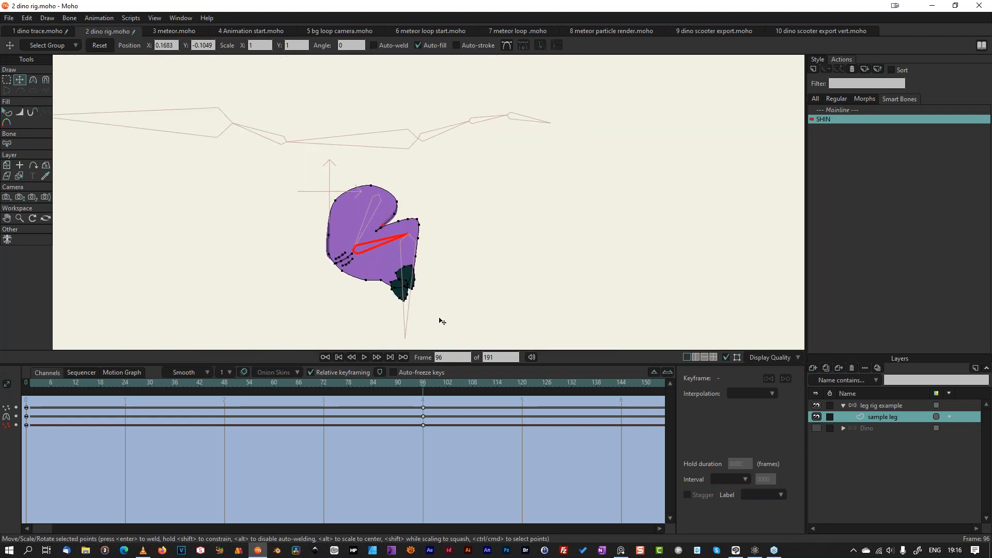
click(57, 382)
key(space)
key(shift+ctrl+Left)
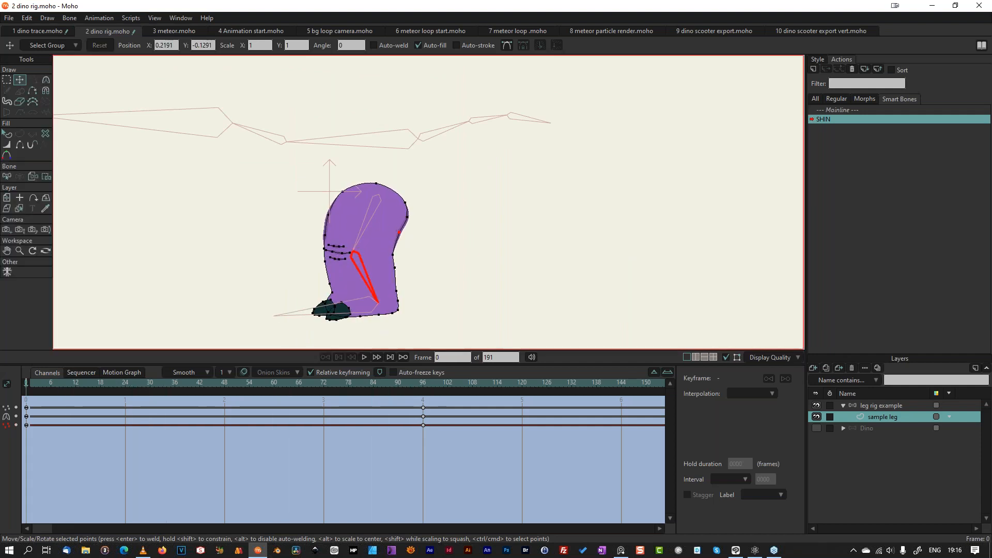
click(844, 109)
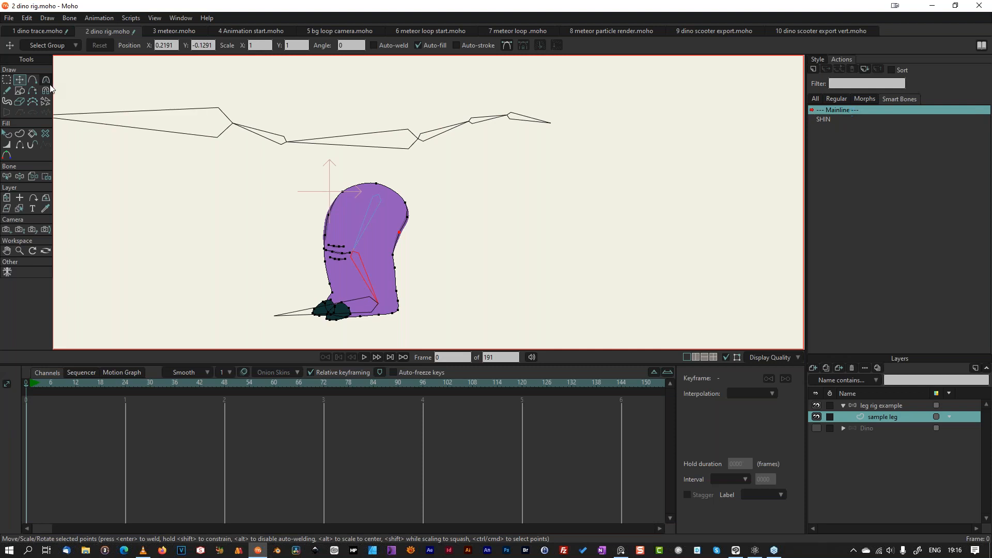
Step: Select the leg rig example layer and test the corrected knee bend with the Manipulate Bones tool
double_click(898, 406)
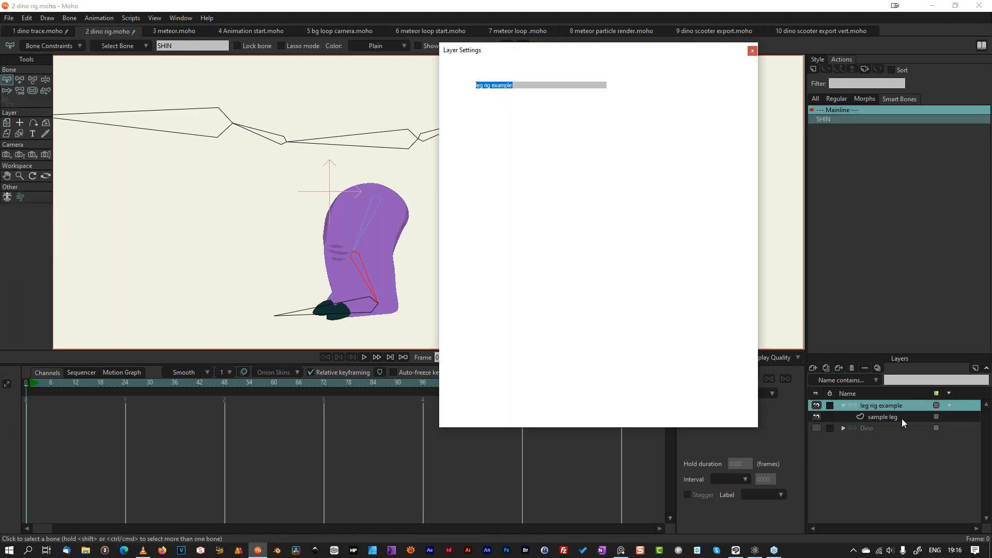
click(738, 417)
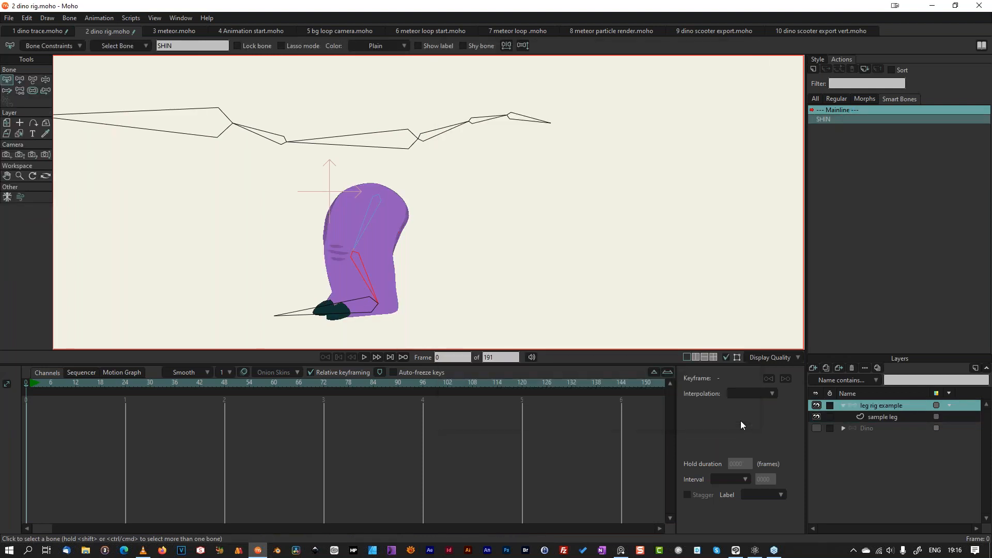
click(47, 80)
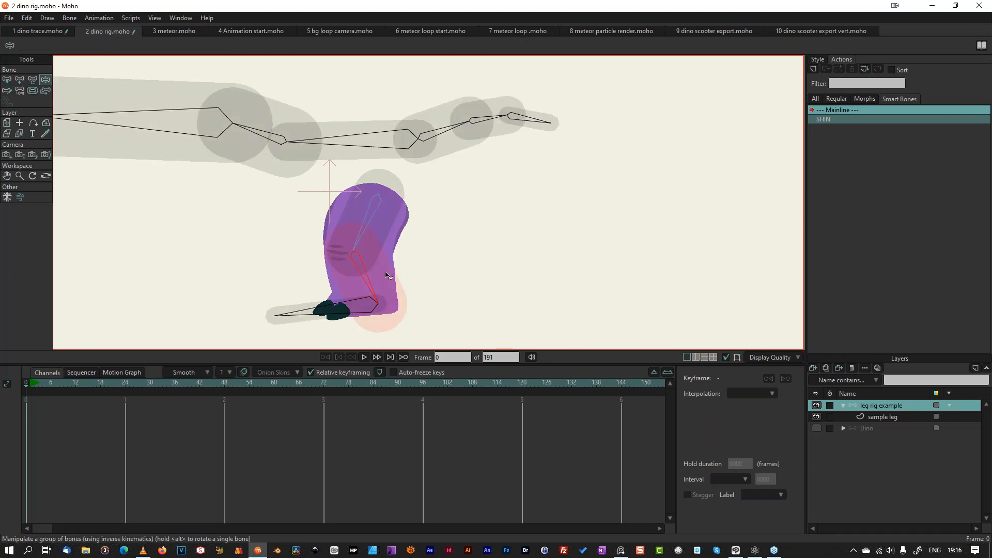
drag(372, 286, 371, 288)
key(z)
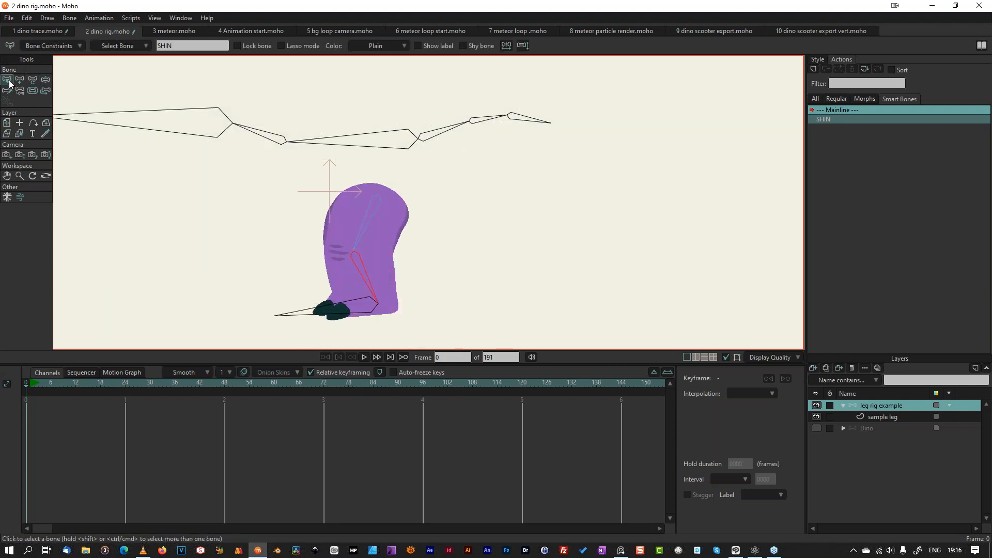
Step: Enable angle constraints on the SHIN bone with a range of -70 to 70 degrees
click(65, 47)
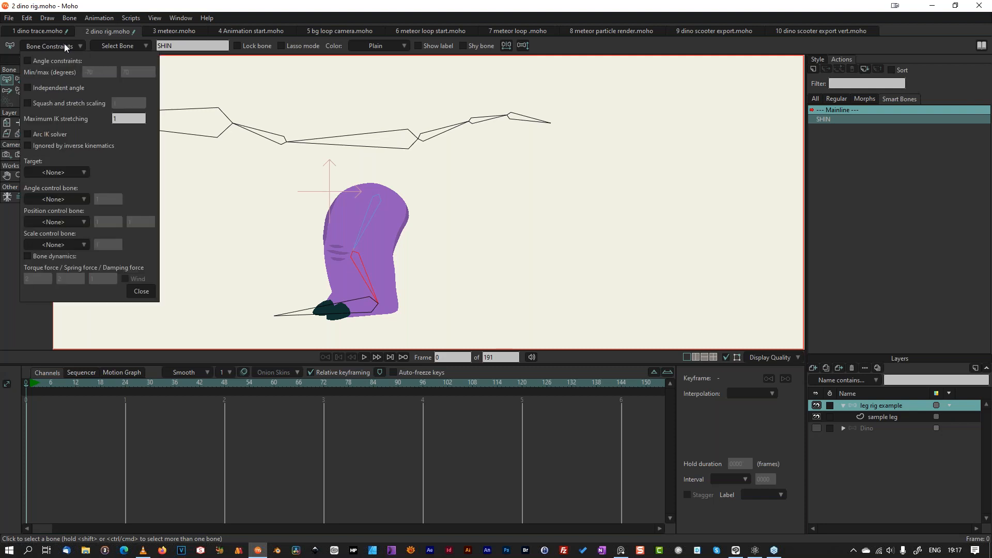
click(28, 60)
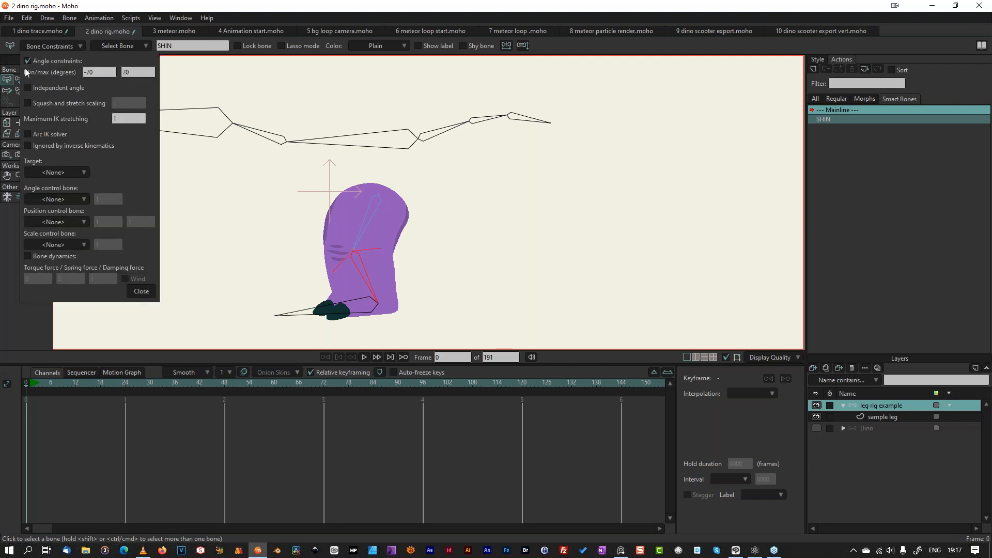
click(142, 292)
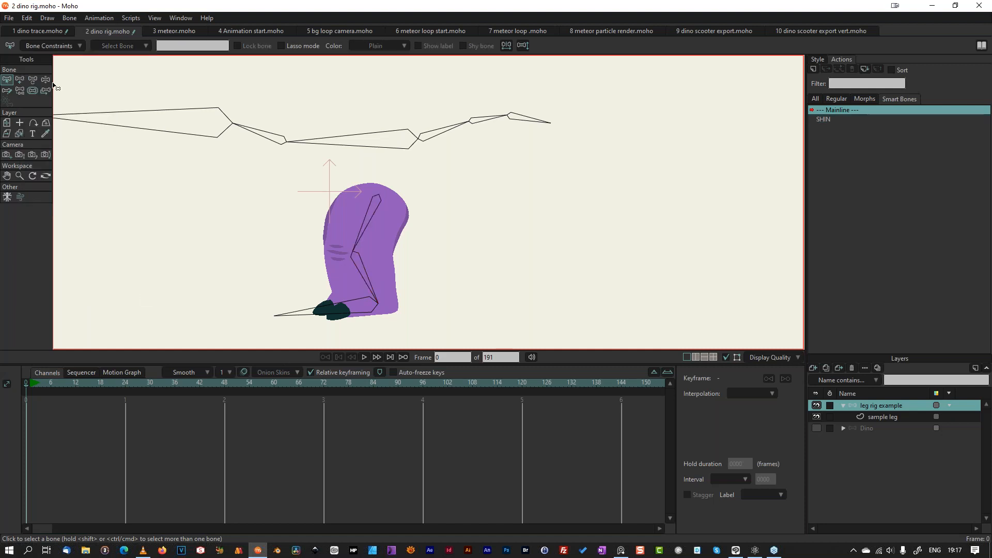
click(52, 45)
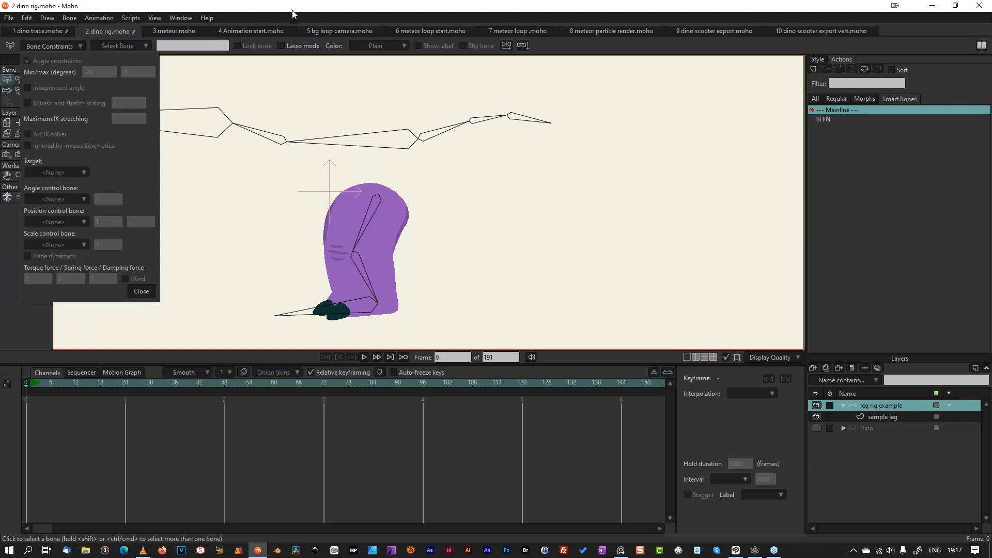
click(141, 291)
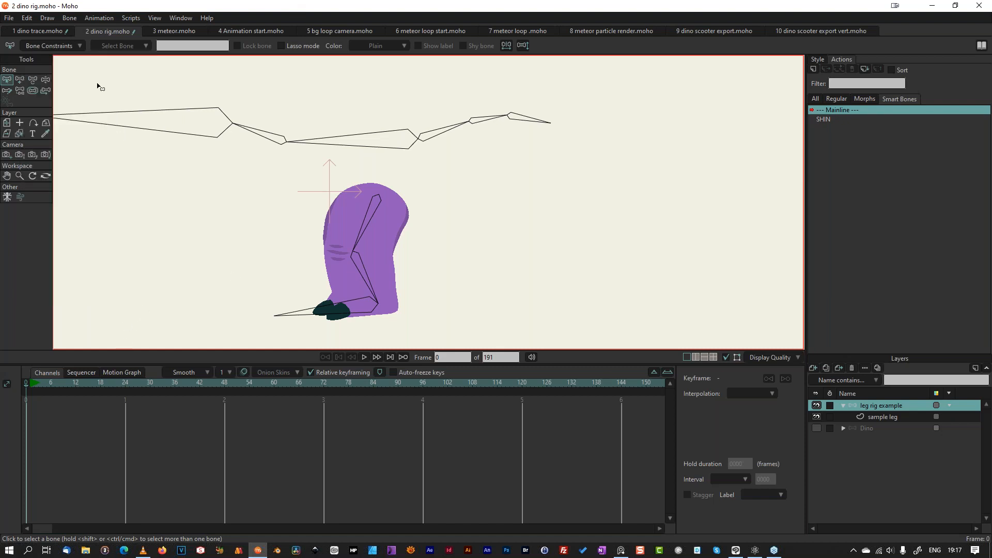
Step: Select the SHIN bone and test its constrained bend and the foot's movement with the Manipulate Bones tool
click(367, 276)
click(45, 80)
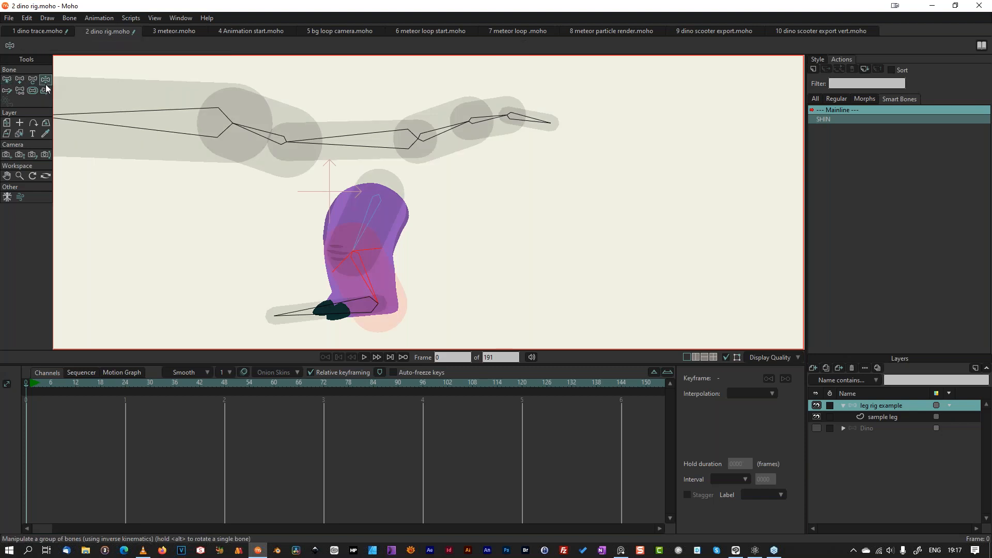
drag(376, 285, 384, 337)
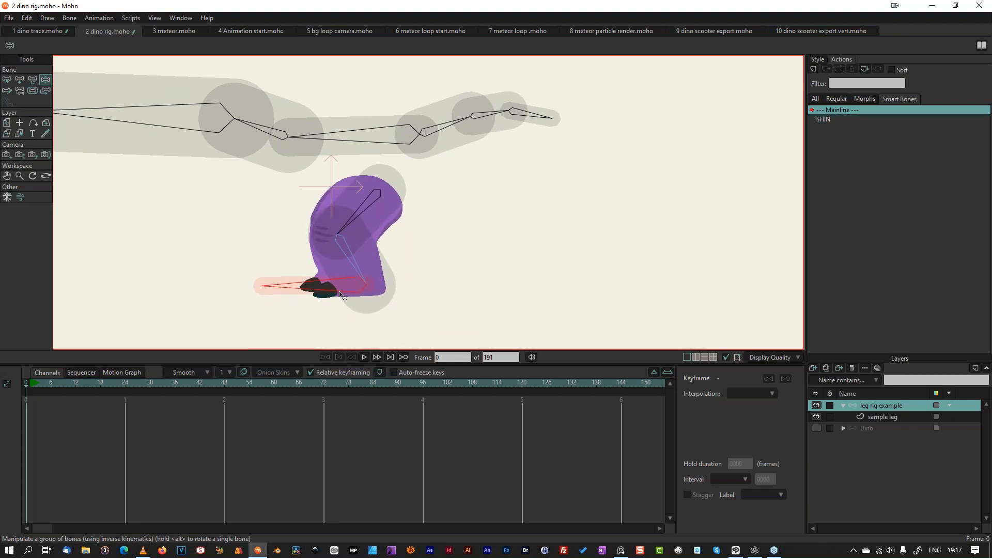
mouse_move(319, 293)
mouse_down()
mouse_move(325, 320)
mouse_move(302, 272)
mouse_move(299, 287)
mouse_move(318, 287)
mouse_up()
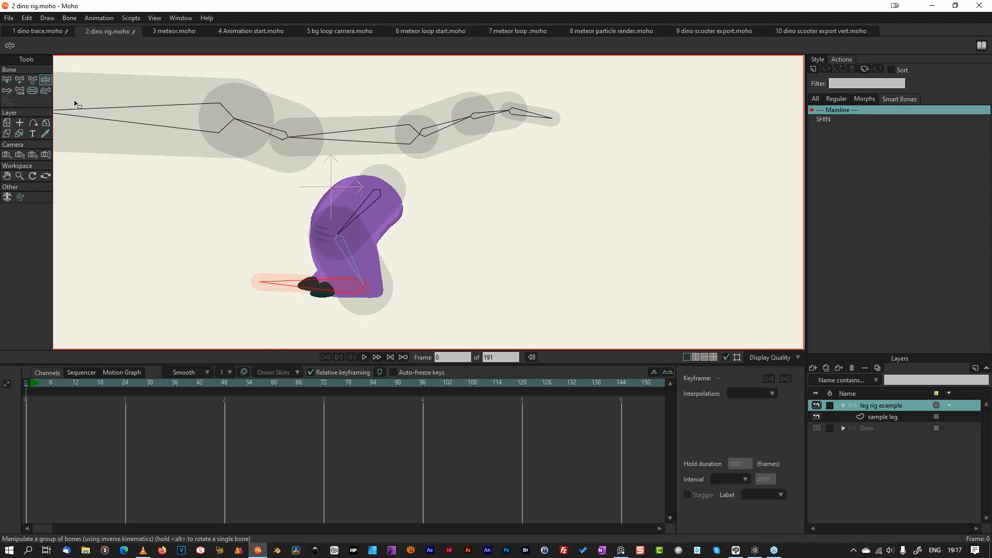
click(8, 82)
click(31, 176)
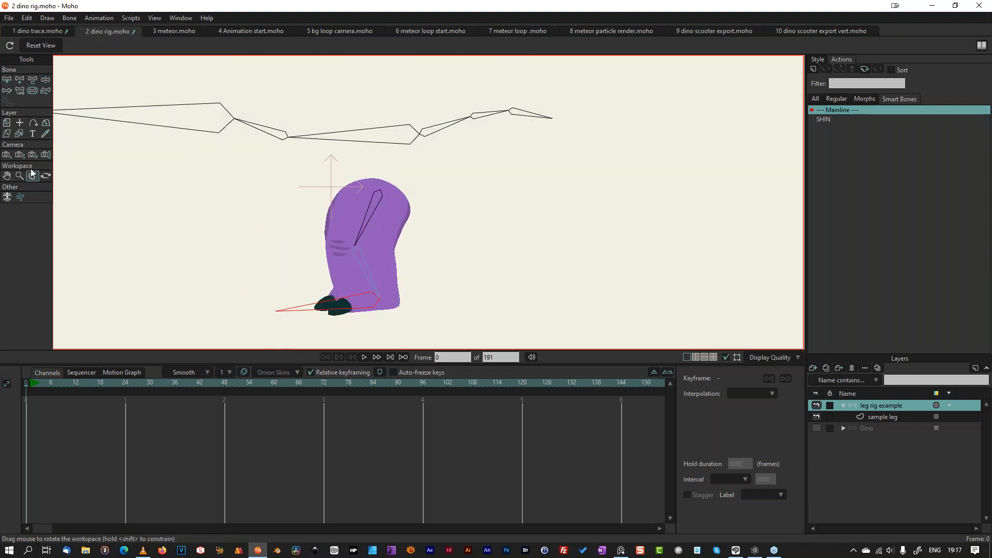
drag(310, 288, 283, 288)
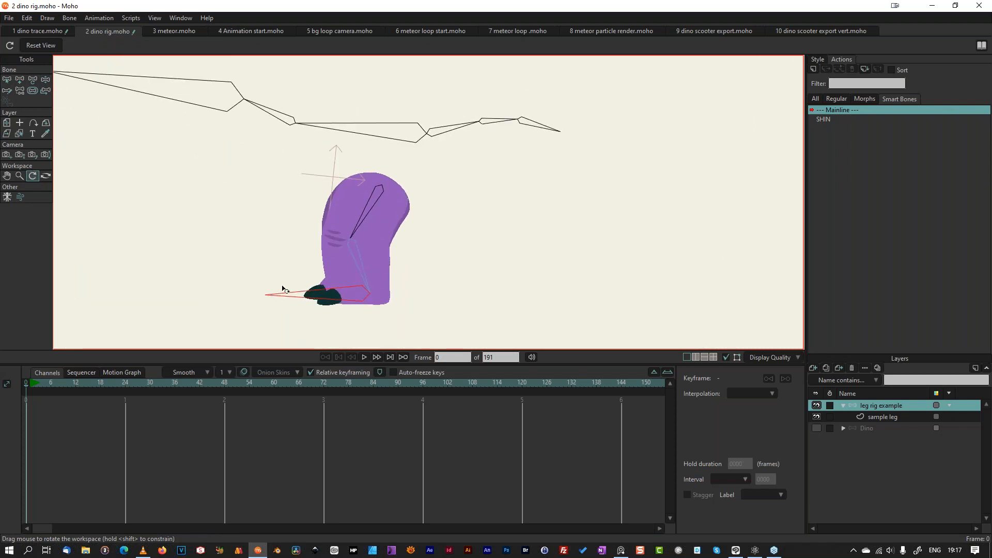
key(ctrl+r)
Step: Select the sample leg layer and activate the Bind Points tool for the foot area
click(20, 175)
drag(423, 222, 434, 250)
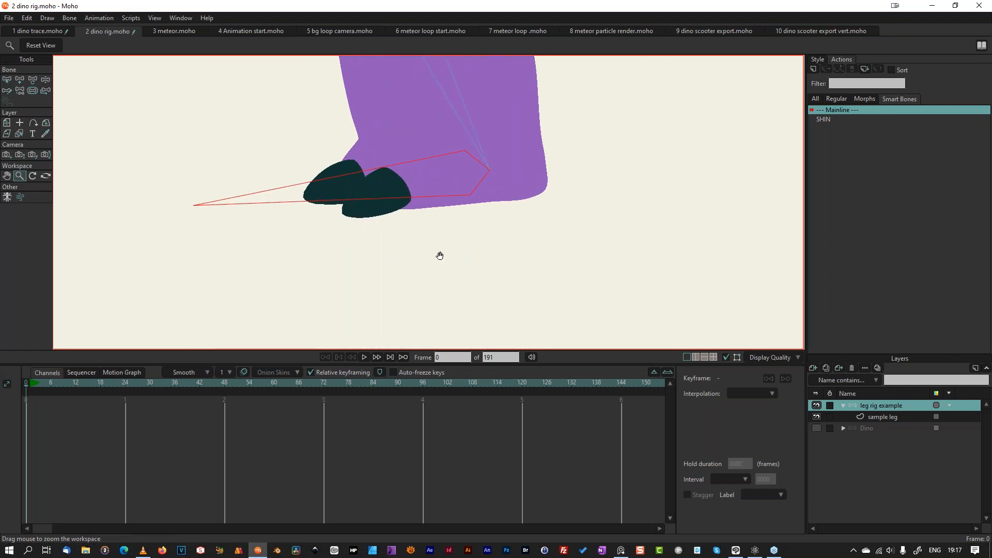
scroll(434, 248, up, 3)
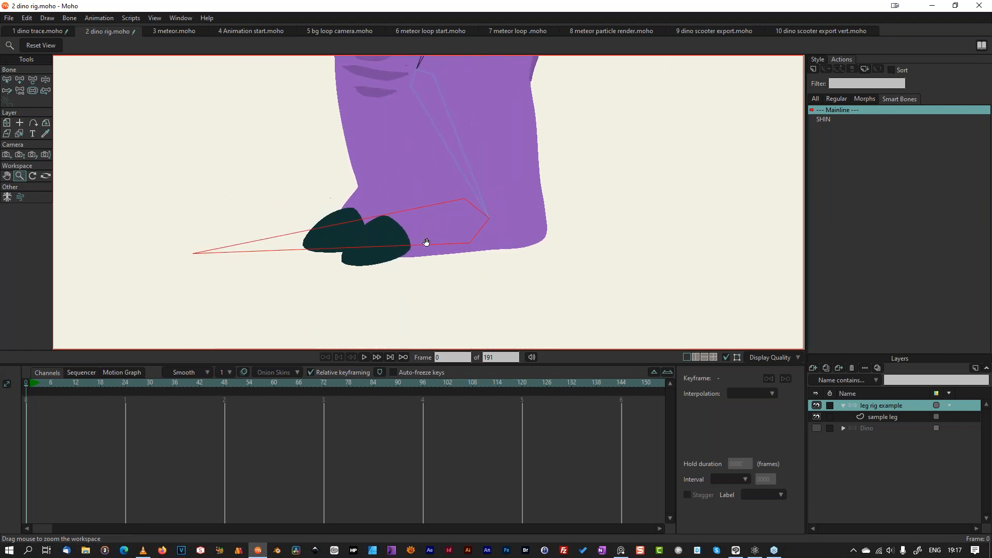
click(893, 417)
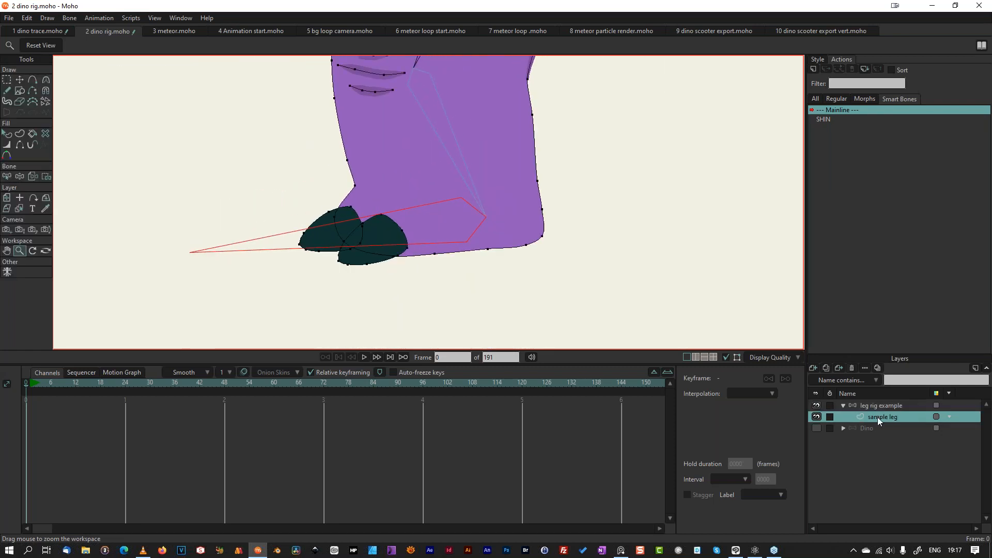
click(46, 177)
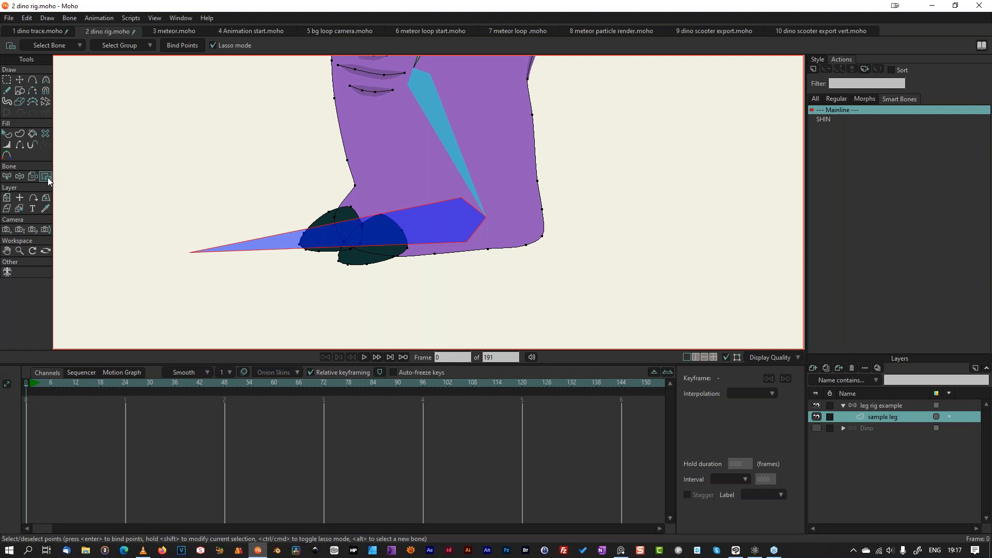
Step: Try to bind the sample leg's foot and toe points with no bone selected, and test the foot bone
click(7, 176)
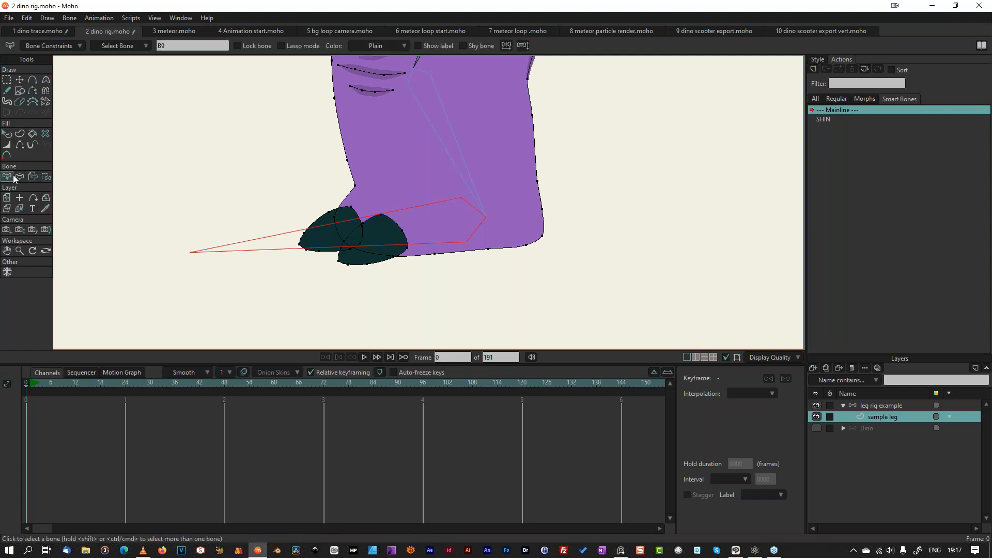
click(286, 239)
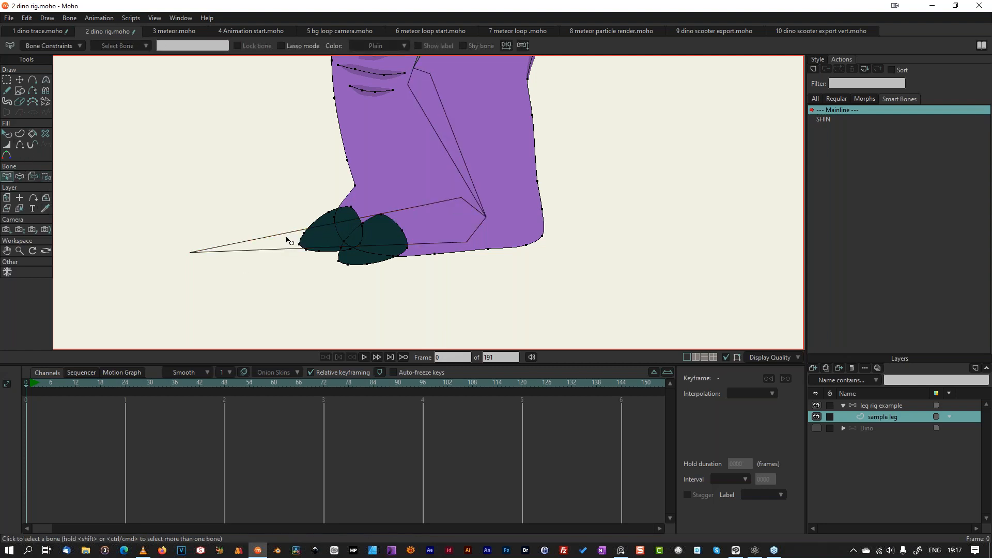
click(45, 177)
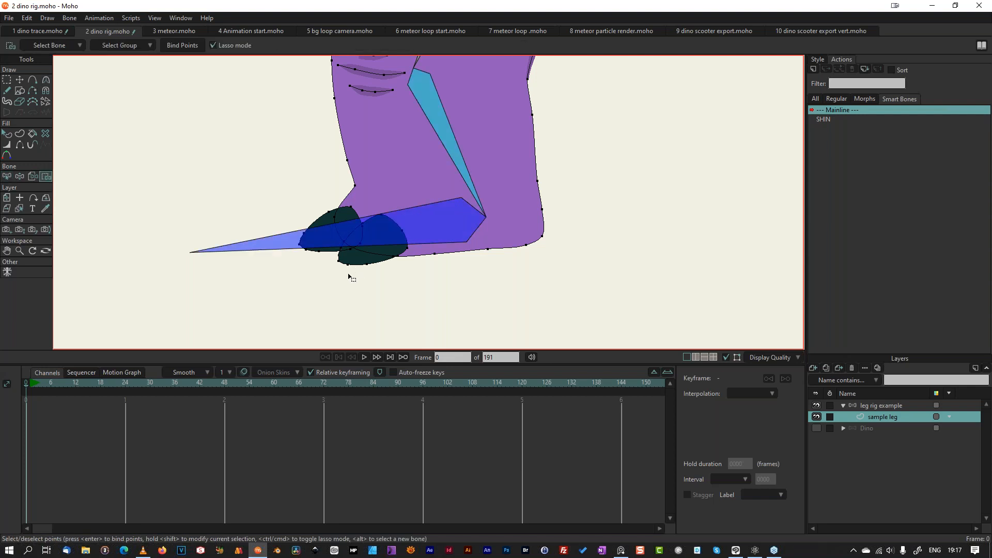
mouse_move(331, 283)
mouse_down()
mouse_move(490, 274)
mouse_move(570, 226)
mouse_up()
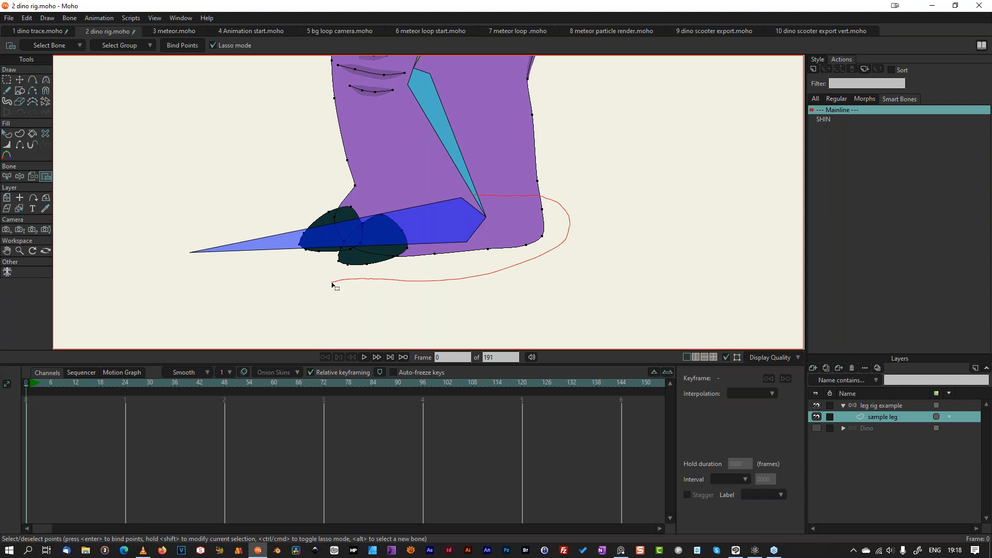
mouse_move(374, 183)
mouse_down()
mouse_move(333, 180)
mouse_move(168, 240)
mouse_move(236, 306)
mouse_move(480, 284)
mouse_up()
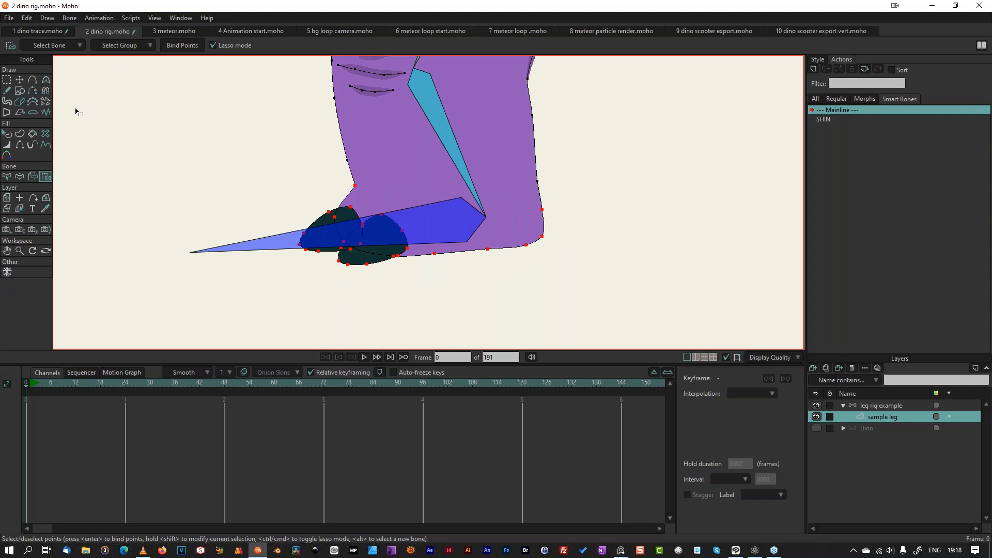
click(24, 178)
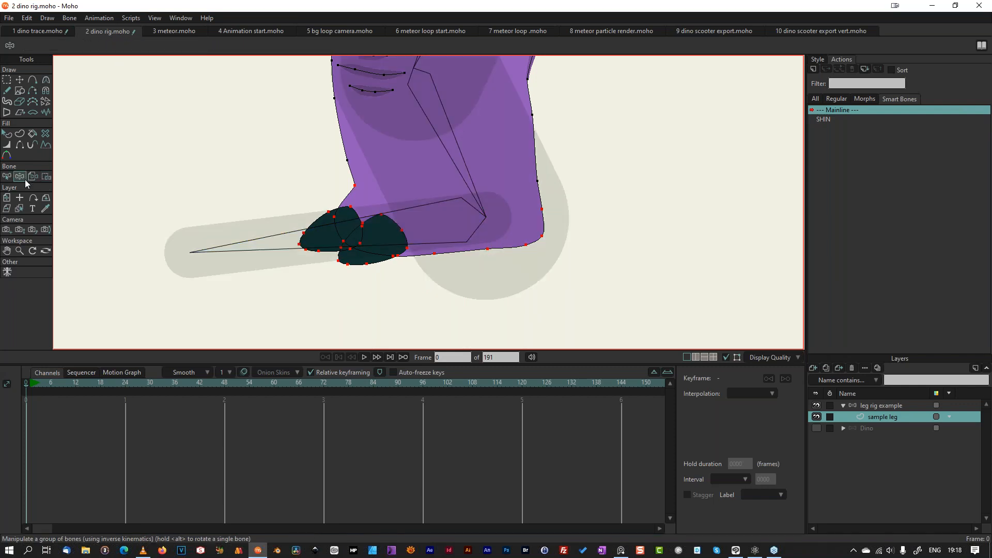
click(284, 245)
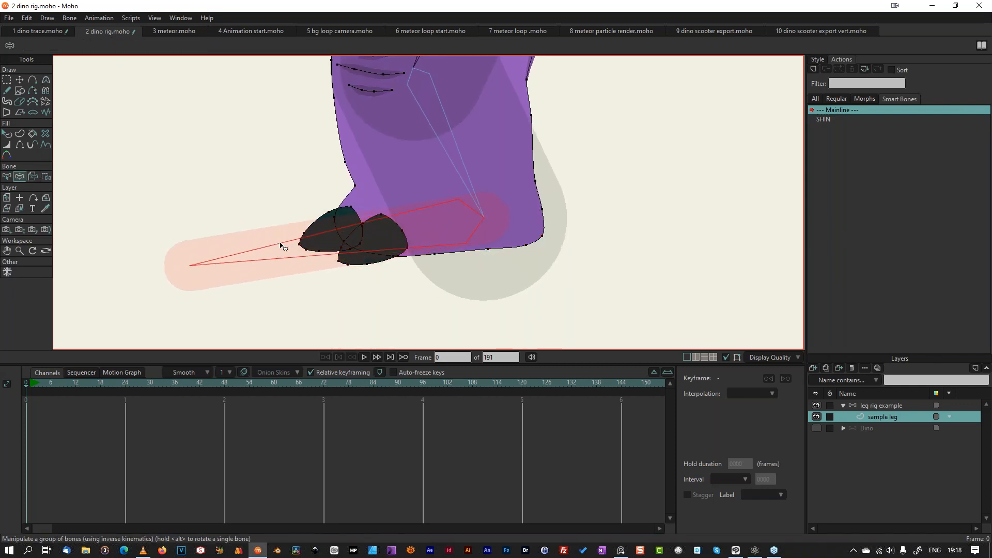
Step: Select the foot bone, bind the foot, heel and toe points to it, and test its rotation
click(8, 176)
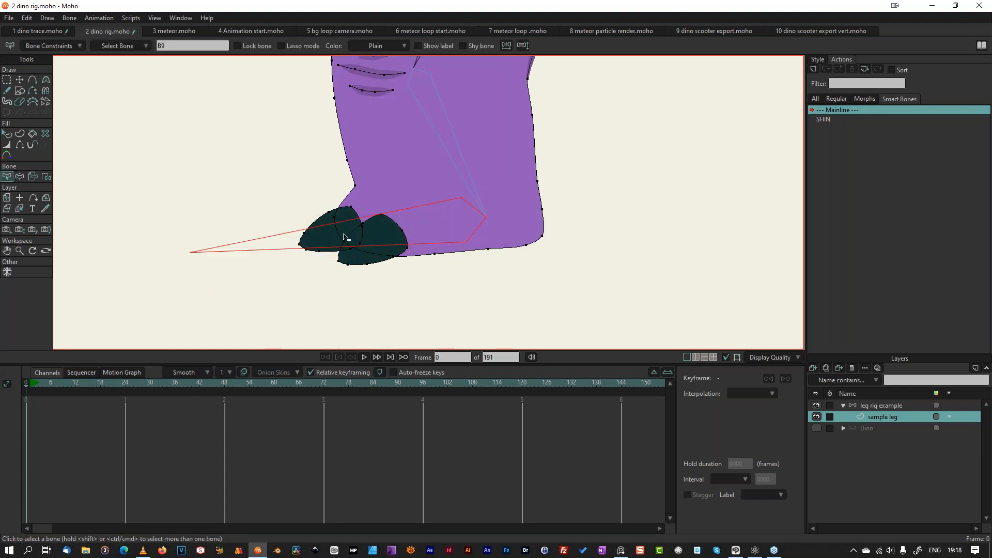
click(46, 176)
mouse_move(323, 184)
mouse_down()
mouse_move(311, 314)
mouse_move(581, 256)
mouse_move(558, 213)
mouse_move(540, 203)
mouse_move(287, 192)
mouse_move(332, 185)
mouse_move(280, 201)
mouse_up()
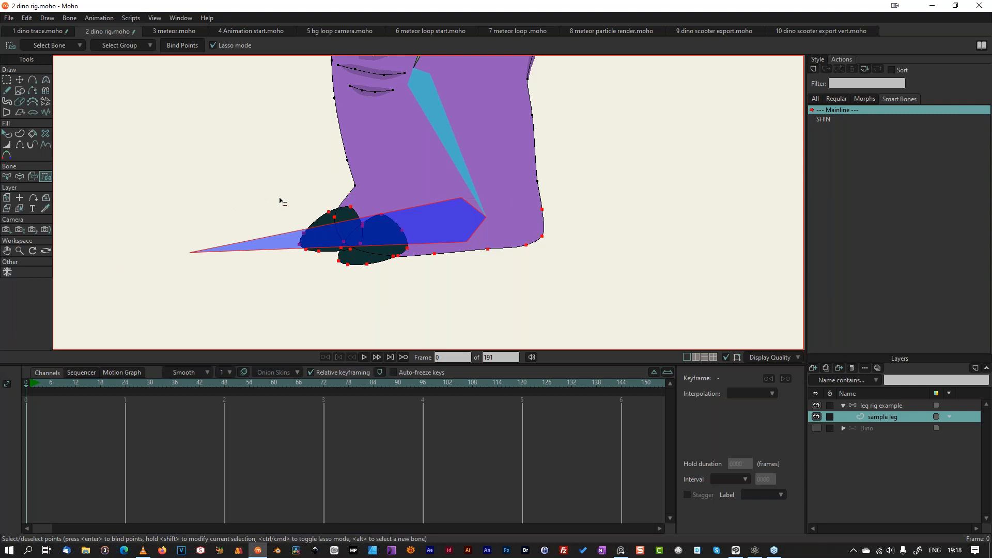
click(20, 176)
drag(268, 250, 265, 250)
click(7, 134)
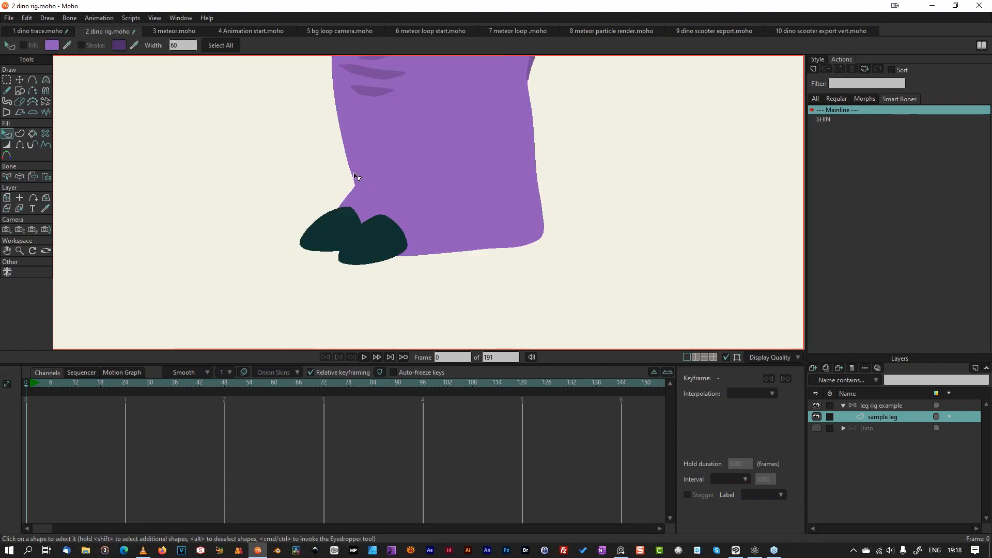
Step: Include the front ankle crease point with the foot points bound to the foot bone, and test the foot's rotation
click(45, 176)
click(355, 187)
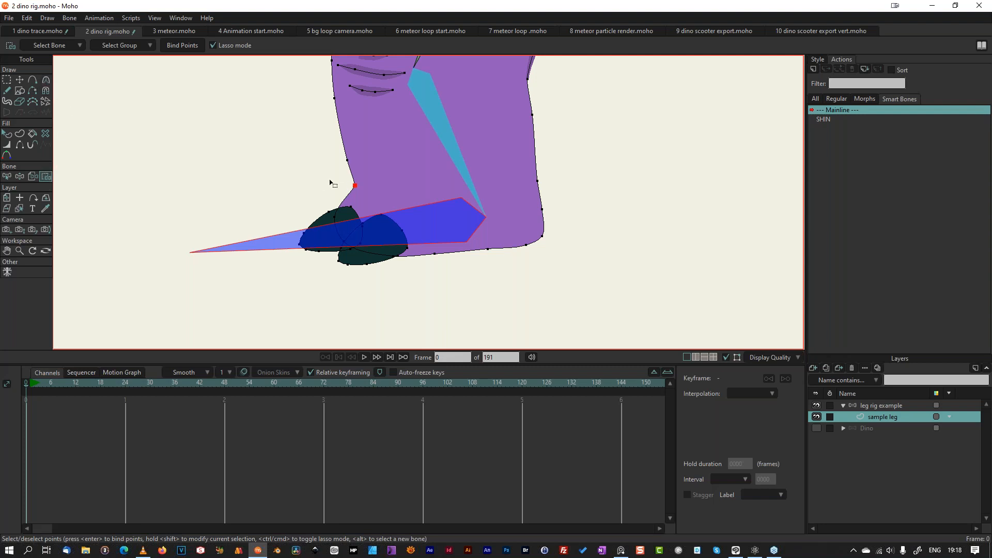
mouse_move(355, 182)
mouse_down()
mouse_move(180, 198)
mouse_move(349, 312)
mouse_move(563, 260)
mouse_move(574, 206)
mouse_move(532, 191)
mouse_move(335, 177)
mouse_up()
click(29, 176)
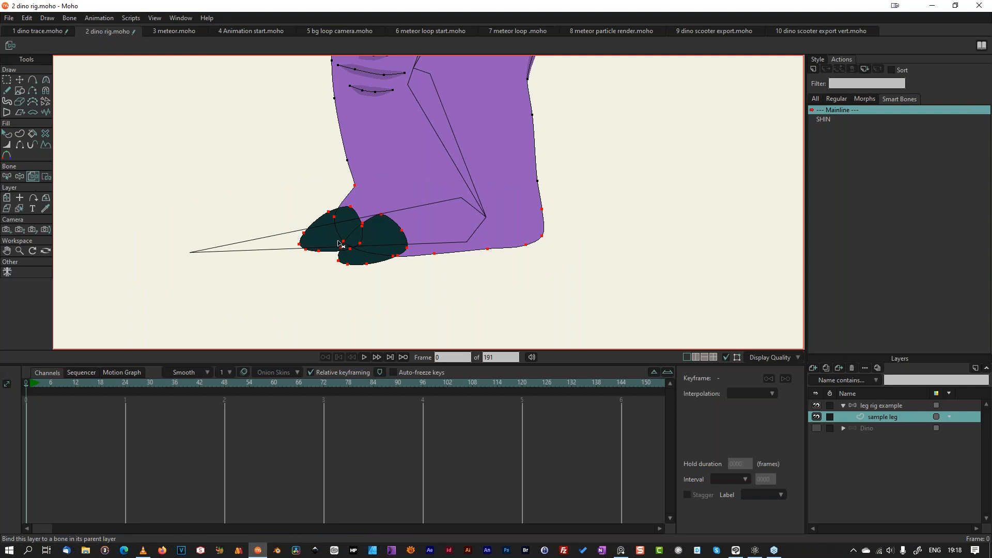
click(25, 175)
drag(275, 248, 272, 246)
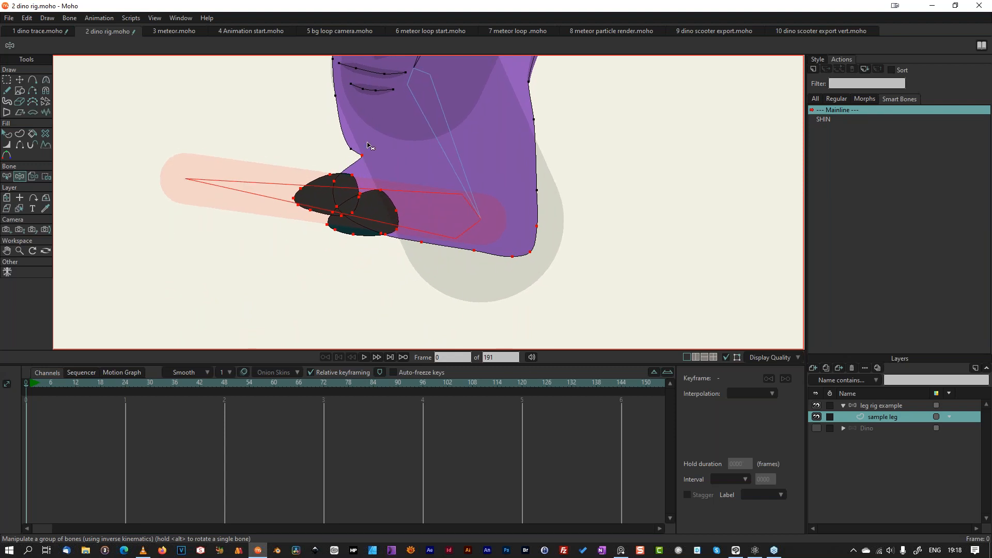
Step: Return to the leg rig example layer with the whole leg in view and deselect all bones
scroll(530, 181, down, 4)
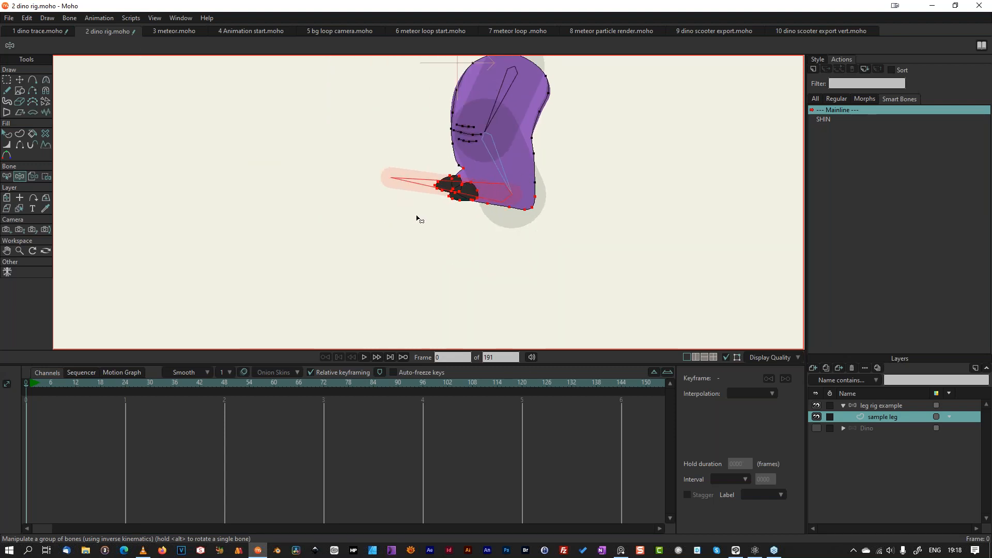
scroll(416, 217, down, 5)
scroll(509, 241, up, 3)
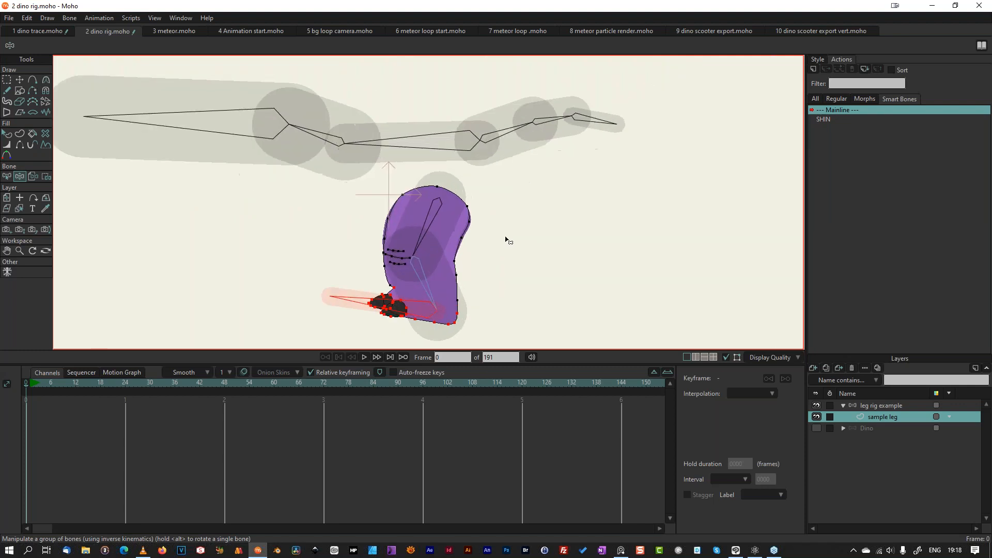
key(g)
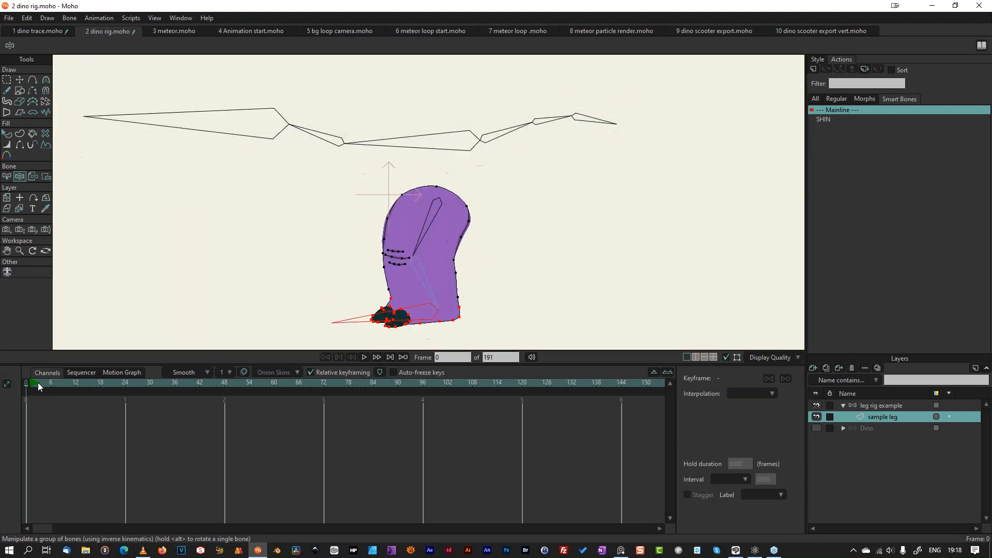
click(899, 406)
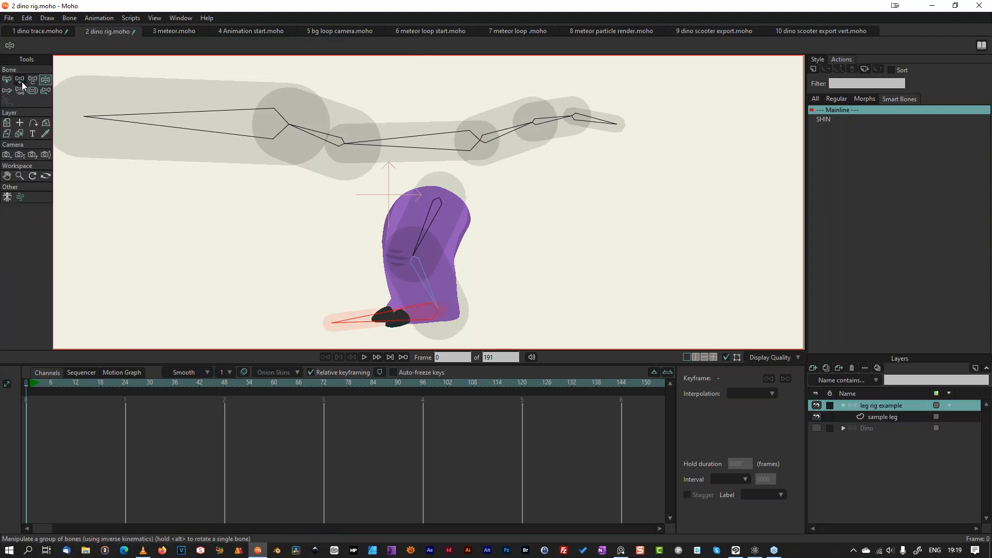
click(7, 80)
click(176, 273)
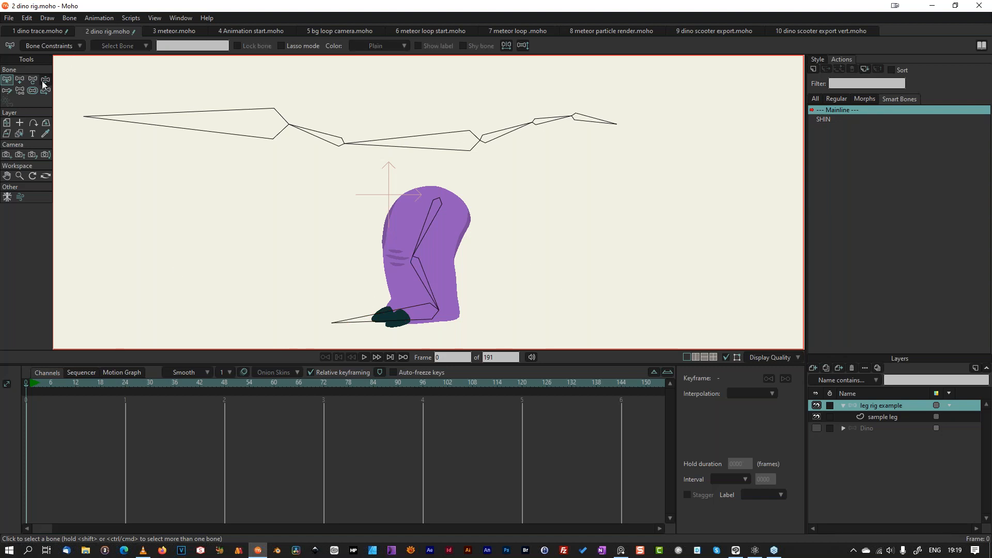
Step: Add an unparented pin bone at the ankle joint and name it TARGET
click(19, 80)
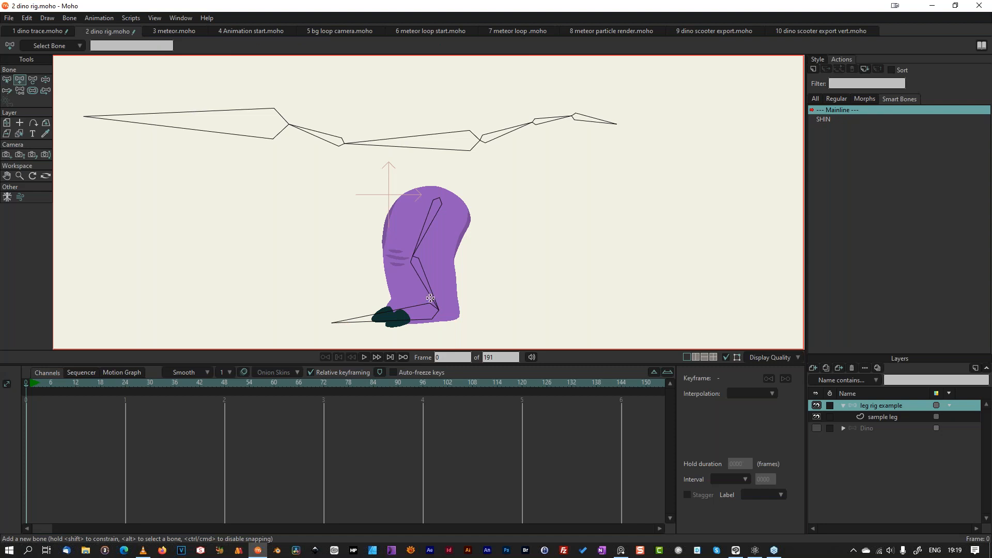
click(439, 309)
double_click(96, 45)
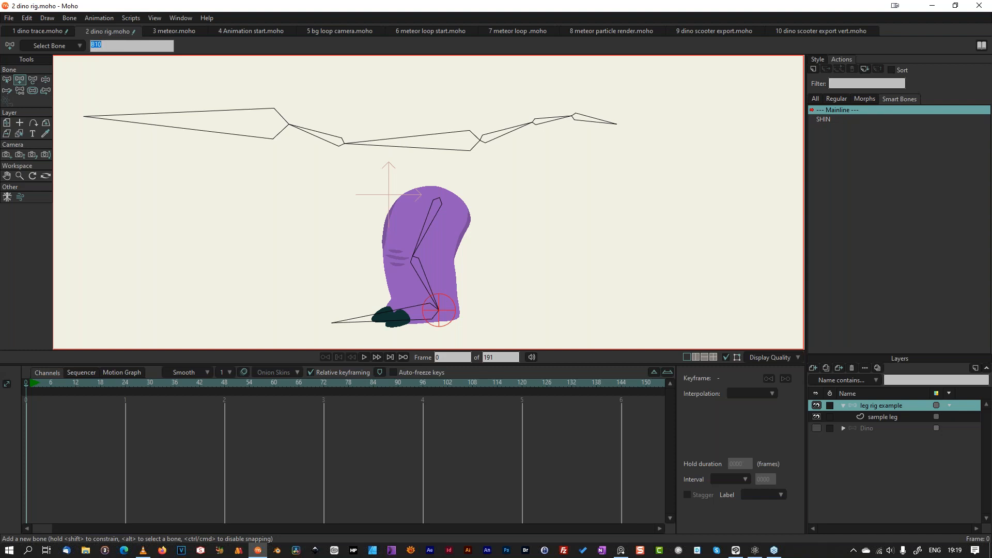
text(TARGET)
key(Return)
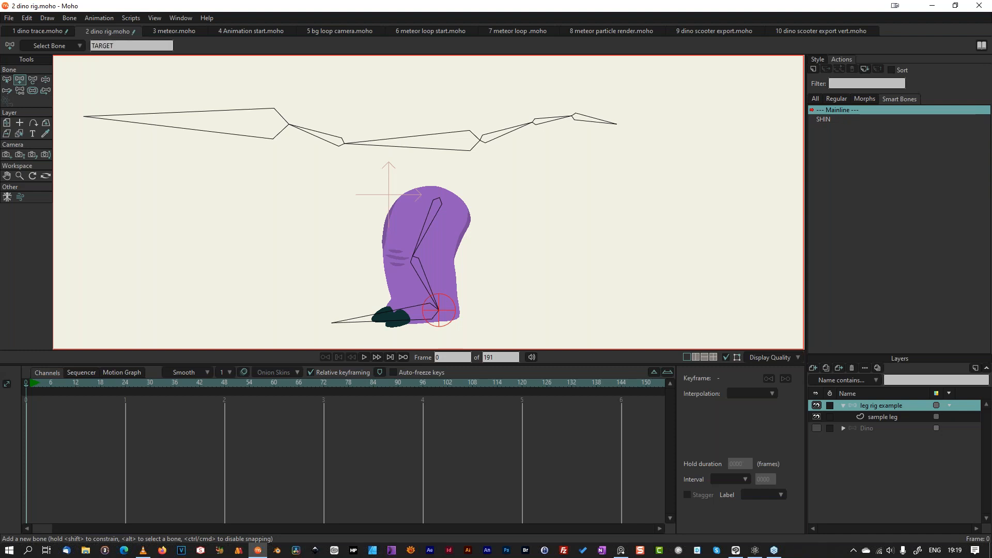
Step: Set the bone strength of the TARGET bone to 0
click(34, 91)
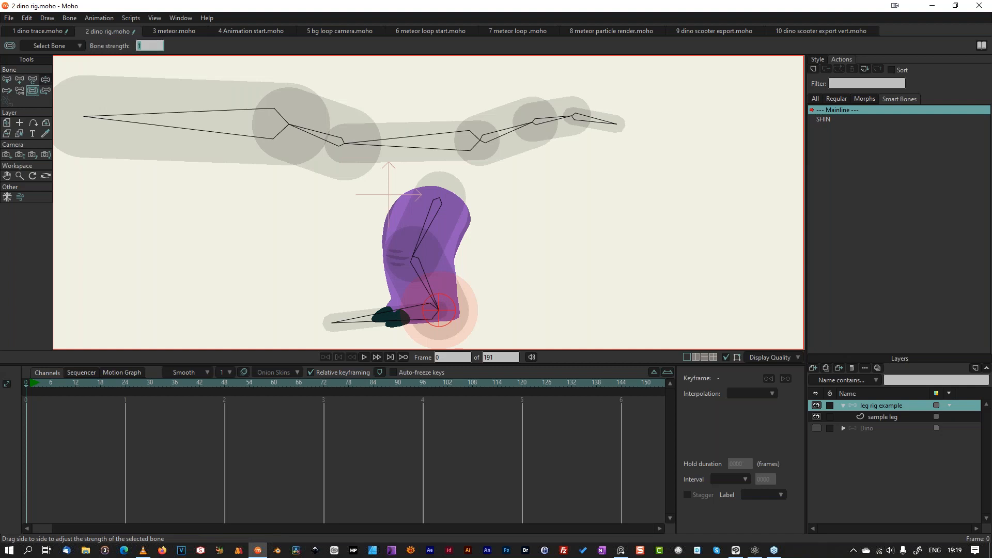
text(0)
key(Return)
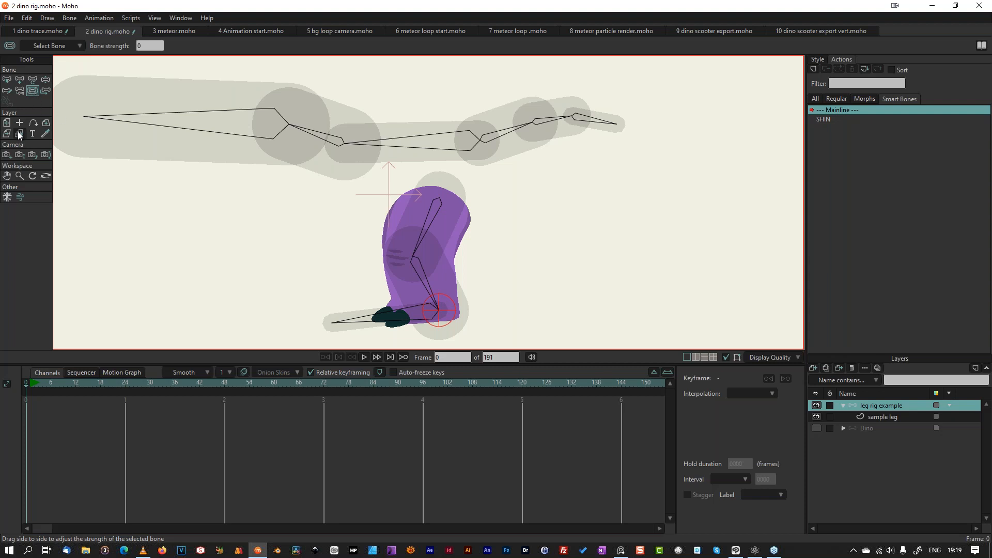
Step: Select the SHIN bone and set TARGET as its target bone in the bone constraints
click(7, 80)
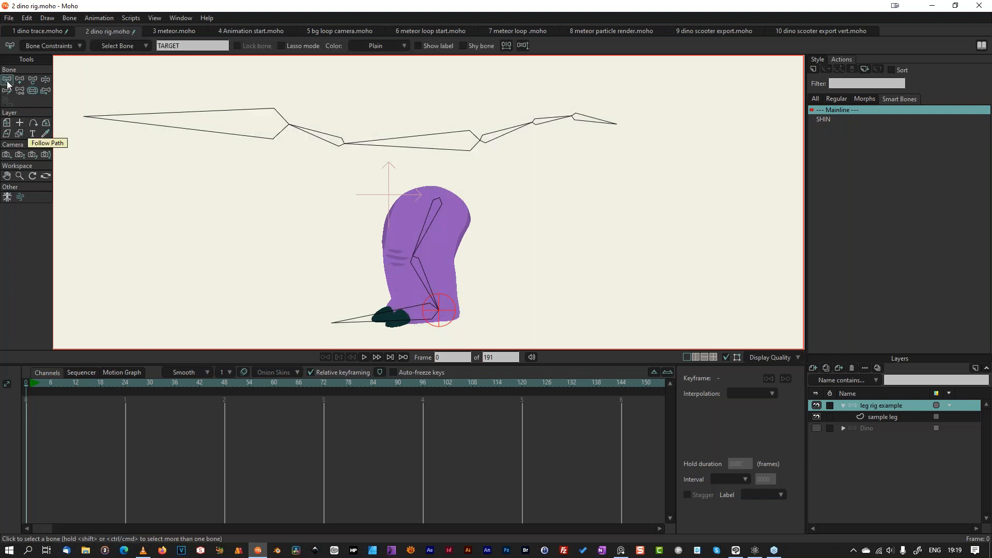
click(415, 307)
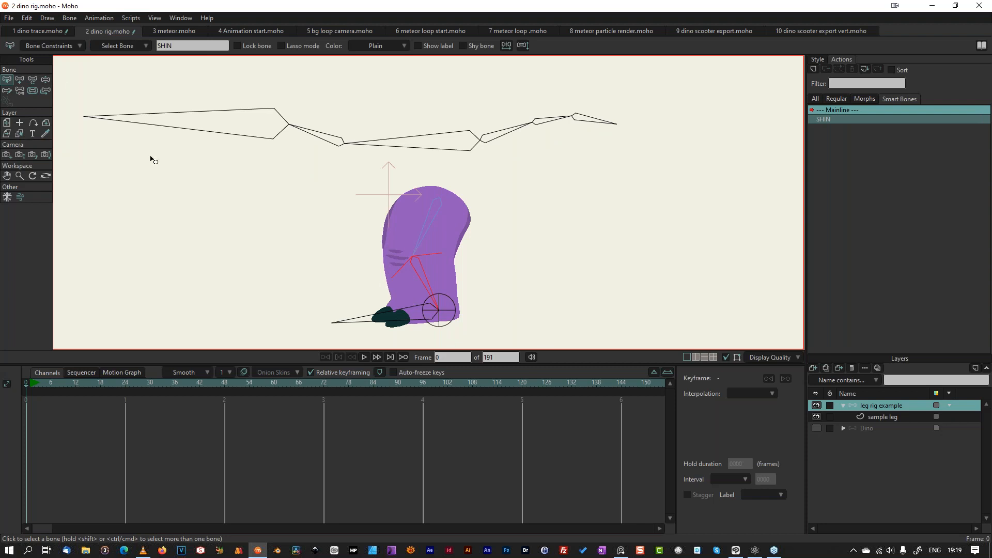
click(76, 47)
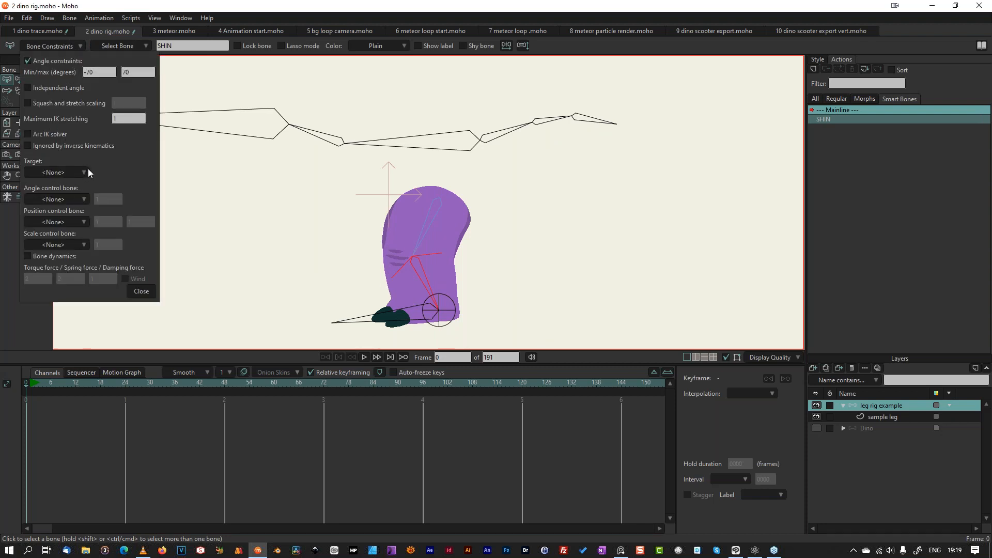
click(86, 171)
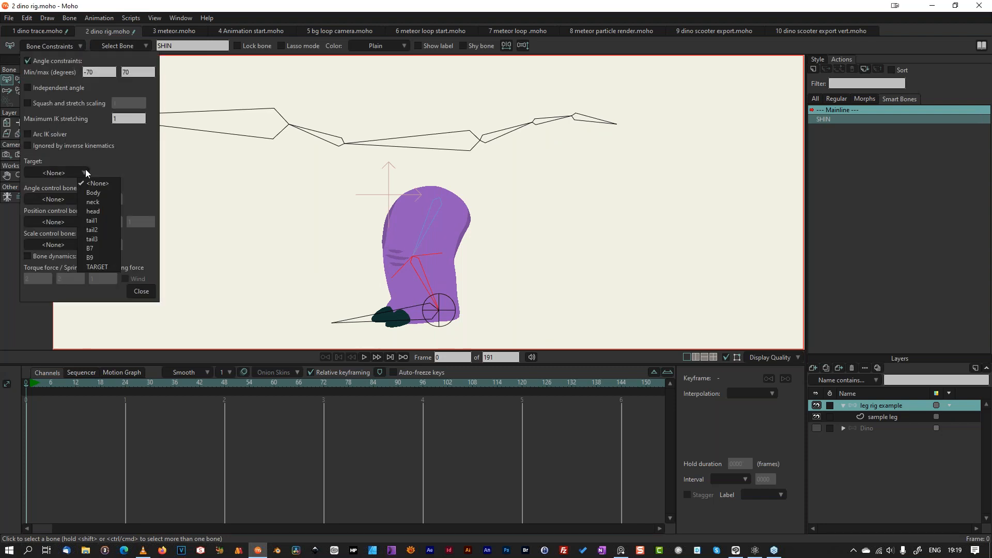
click(107, 266)
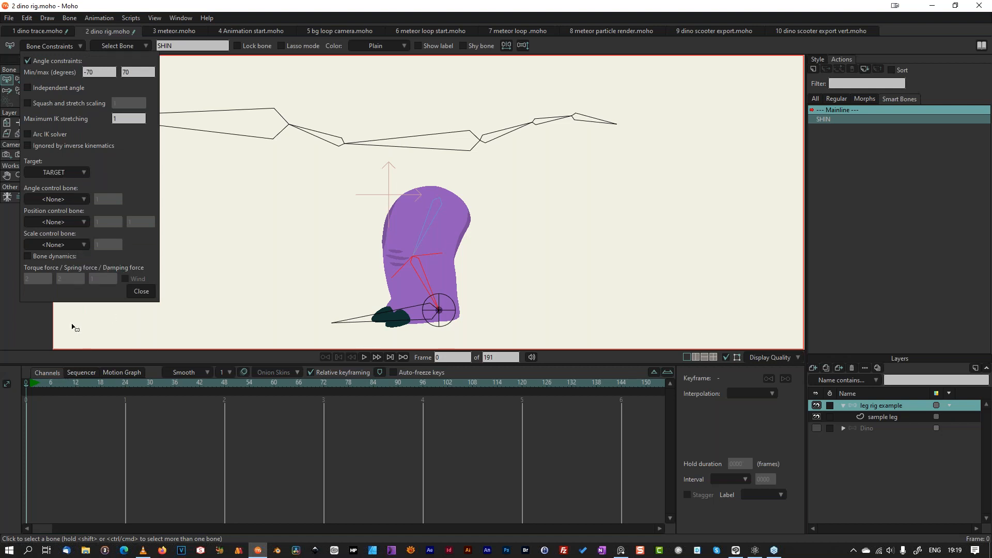
Step: Enable squash and stretch scaling at 1.5 with maximum IK stretching 1.5 for the thigh and shin bones, and deselect all bones
click(421, 230)
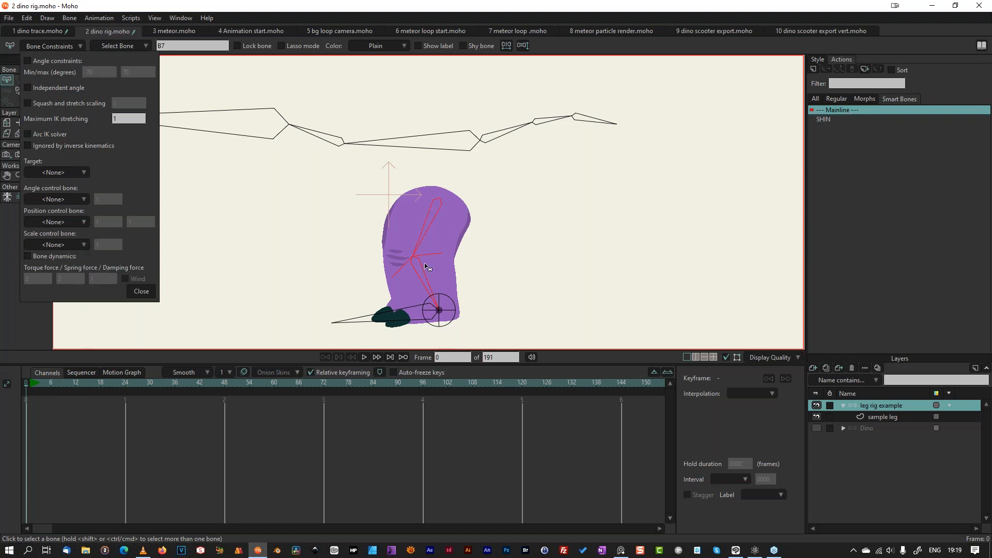
click(28, 104)
click(123, 102)
text(.5)
key(Tab)
text(1.)
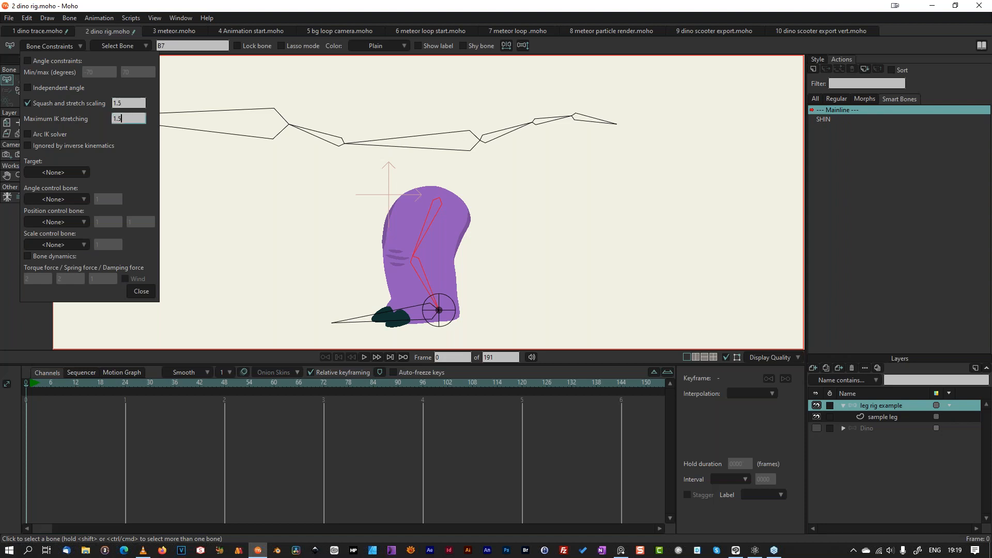
click(360, 323)
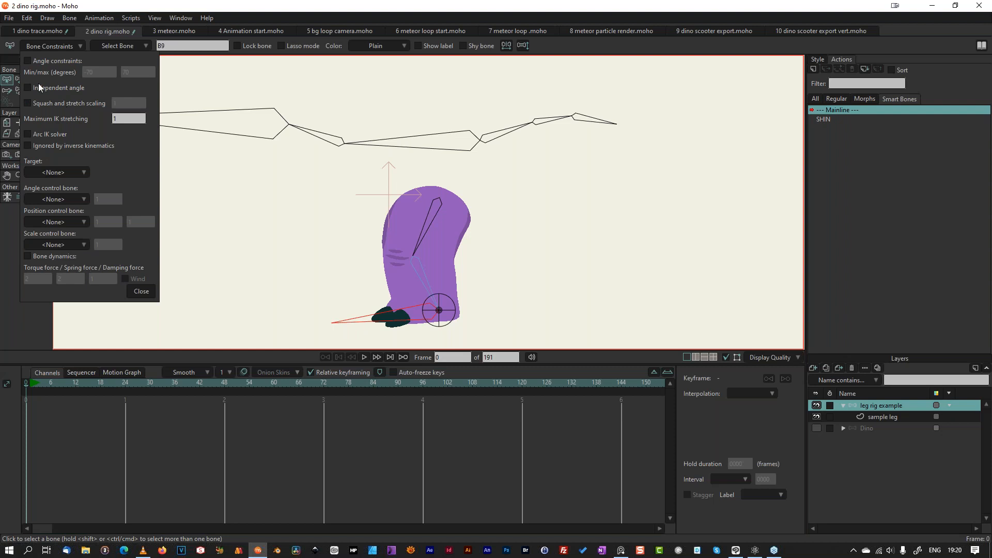
click(141, 291)
click(141, 328)
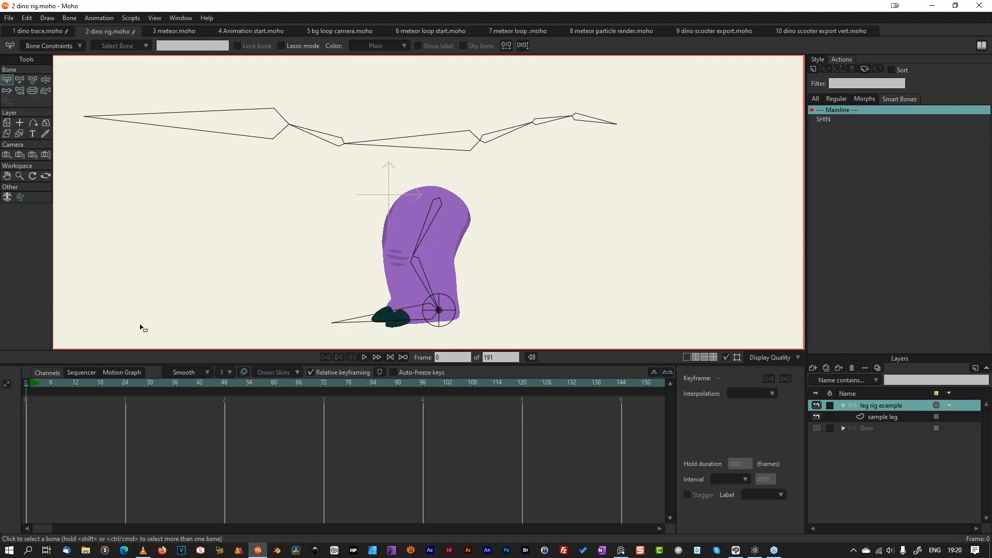
Step: Test the leg's inverse kinematics by manipulating the TARGET bone at frame 0, and pose it farther back at frame 24
click(46, 81)
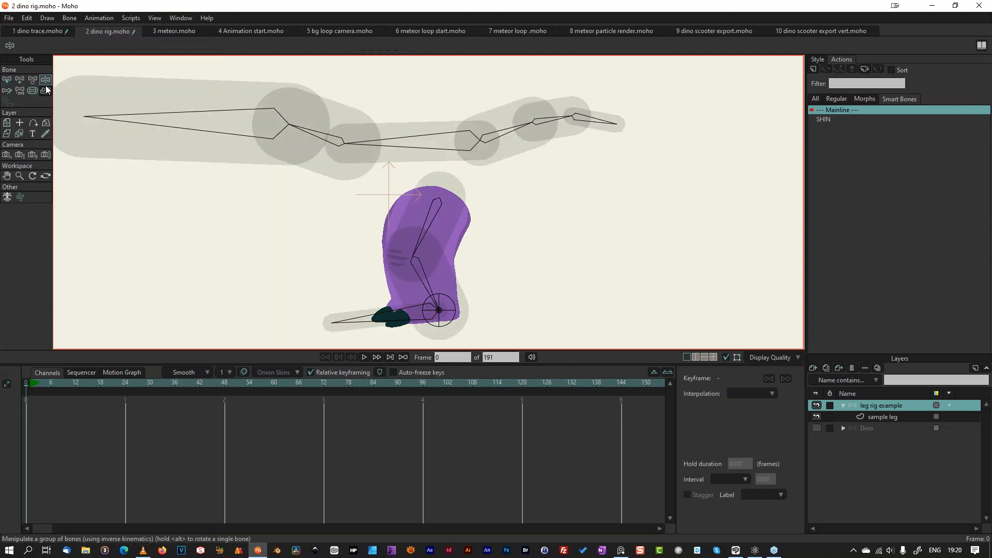
mouse_move(450, 326)
mouse_down()
mouse_move(443, 309)
mouse_move(451, 323)
mouse_up()
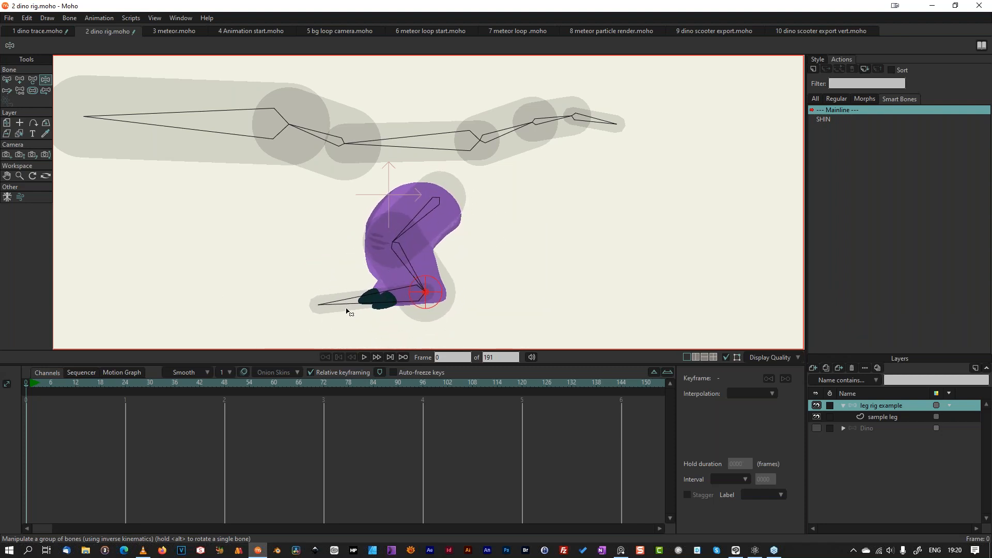
click(126, 383)
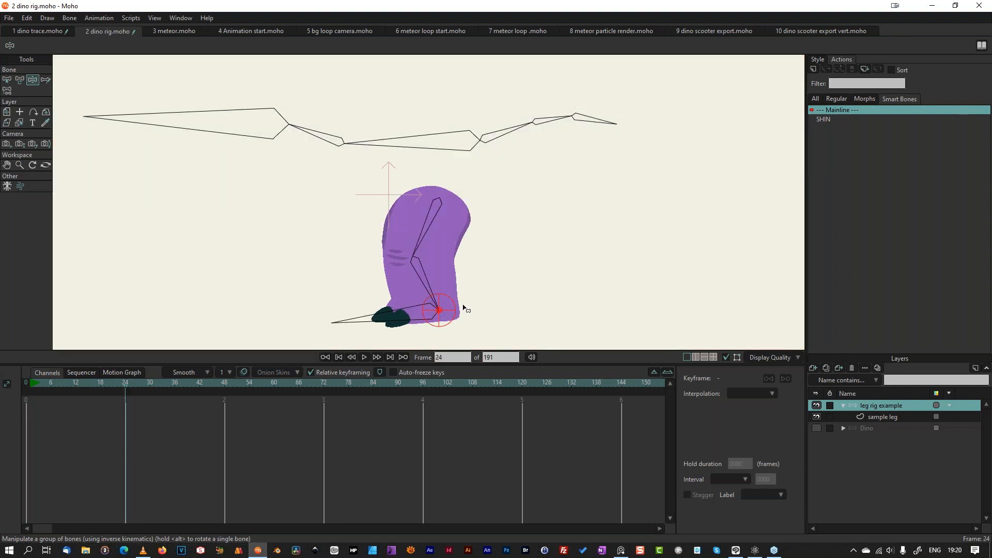
drag(445, 315, 491, 303)
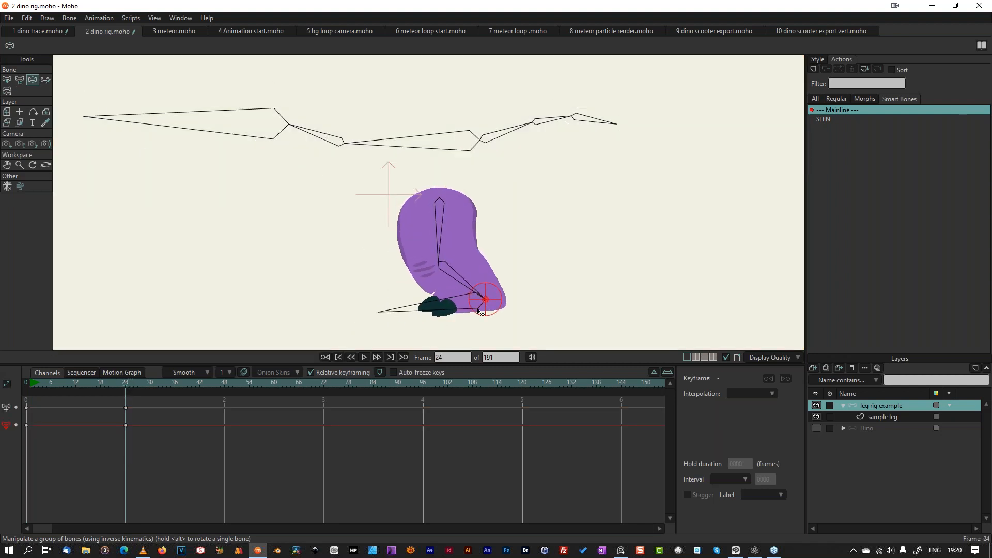
Step: Rotate the foot bone toe-down at frame 24 and compare the pose by undoing and redoing the change
click(24, 80)
drag(412, 307, 415, 311)
key(ctrl+z)
key(ctrl+shift+z)
key(ctrl+z)
key(ctrl+shift+z)
key(ctrl+shift+z)
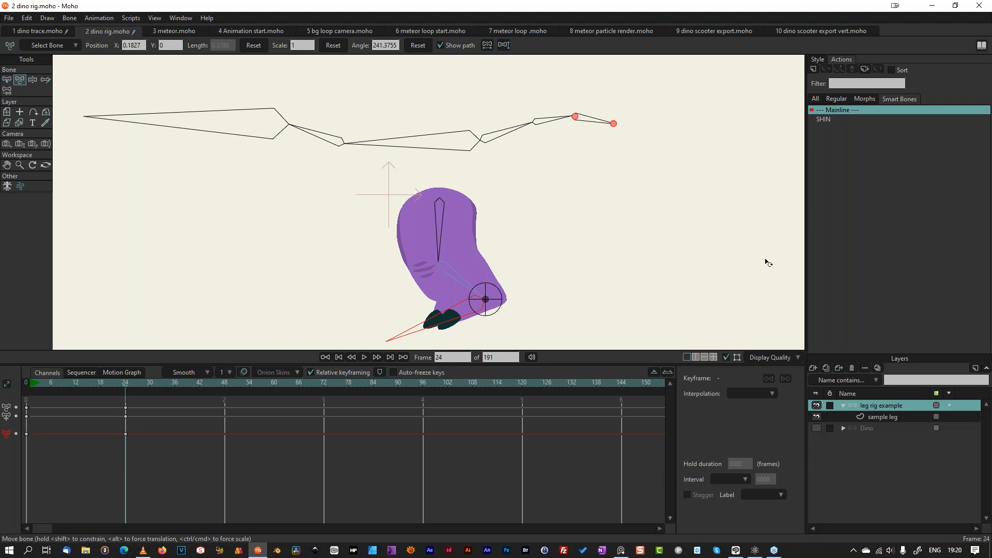
Step: Hide the leg rig example layer, show the Dino layer and make it active with the whole character in view
click(817, 405)
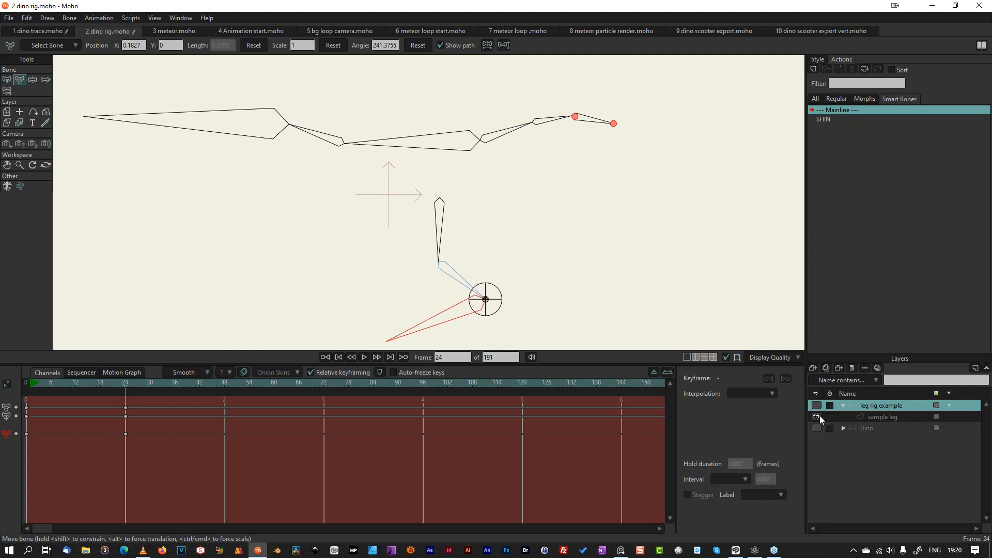
click(819, 428)
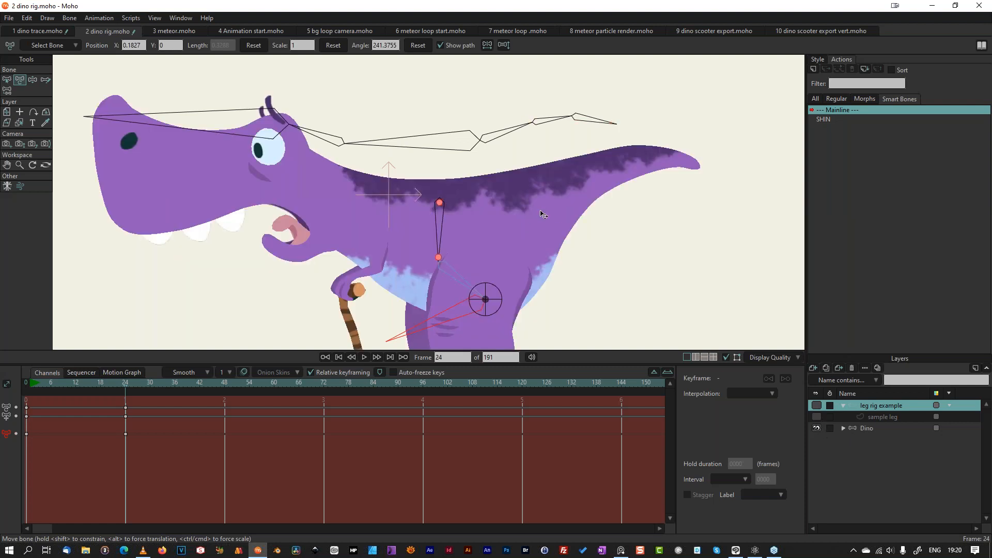
key(Home)
click(867, 429)
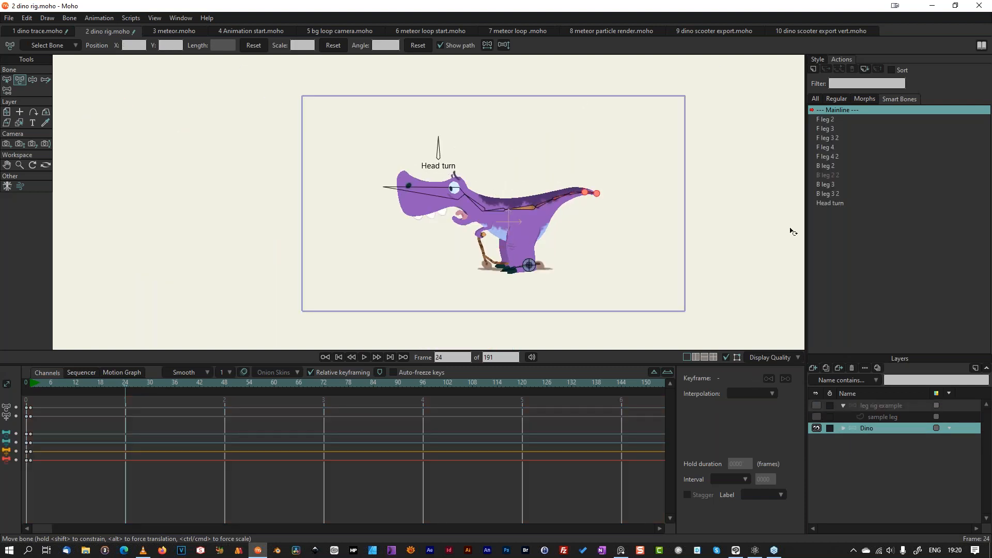
scroll(700, 274, up, 3)
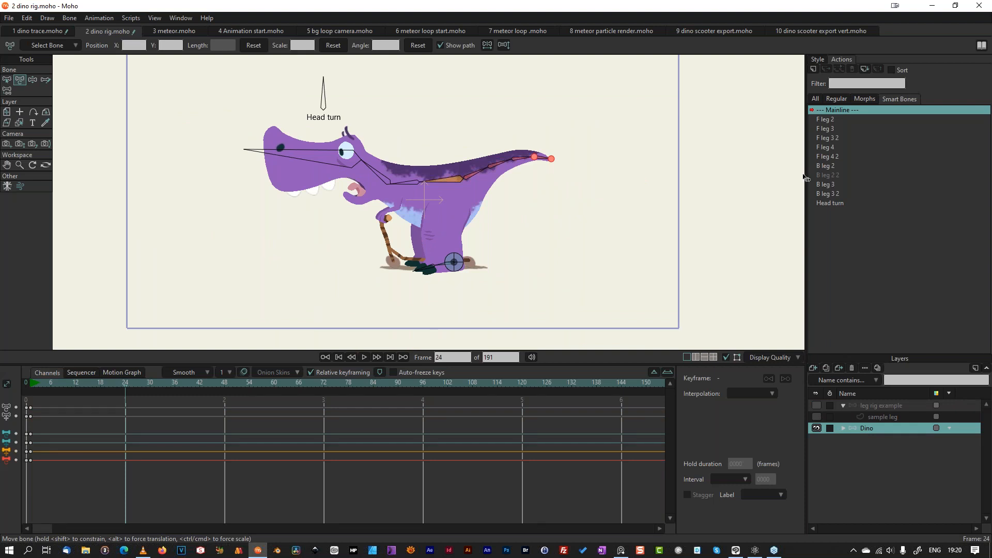
Step: Show the shy bones of the Dino rig
click(289, 153)
click(71, 19)
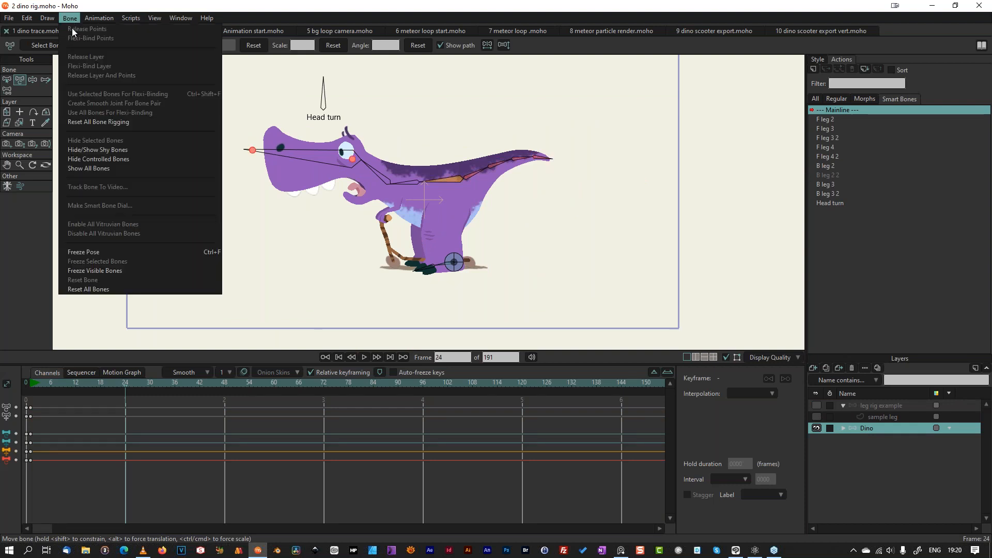
click(132, 149)
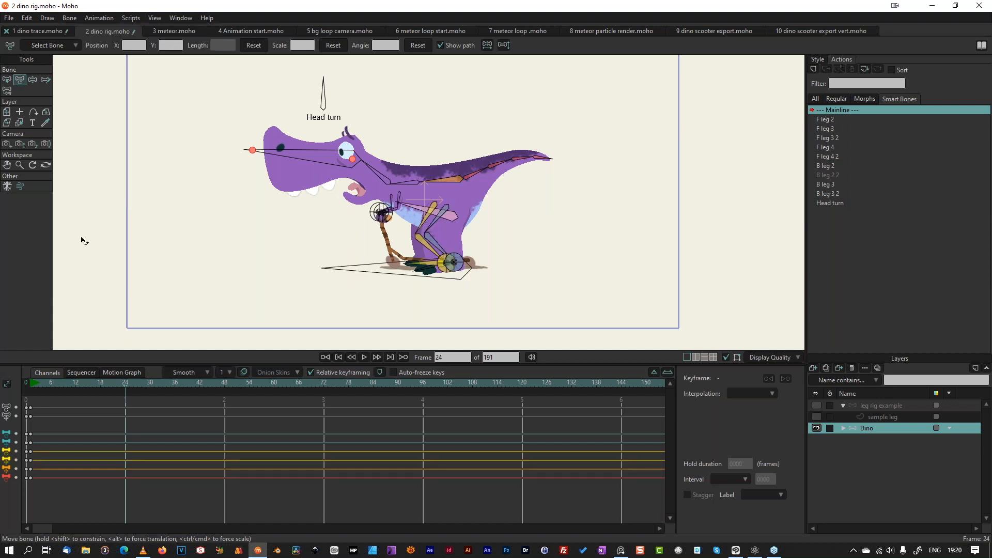
Step: Test the Dino rig at frame 24 by moving the blue ankle target backward and shifting the large base bone under the scooter
scroll(560, 234, up, 4)
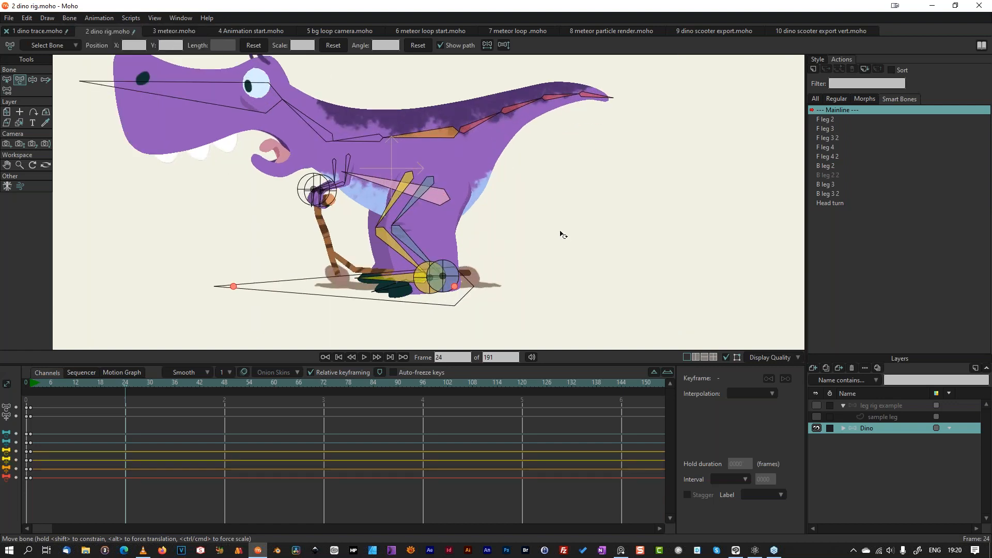
scroll(560, 227, down, 1)
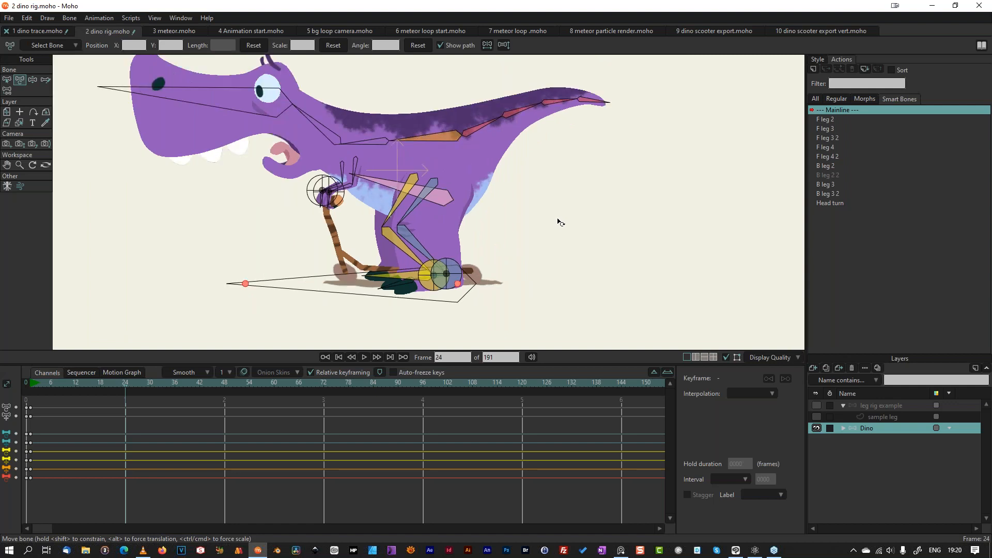
click(434, 278)
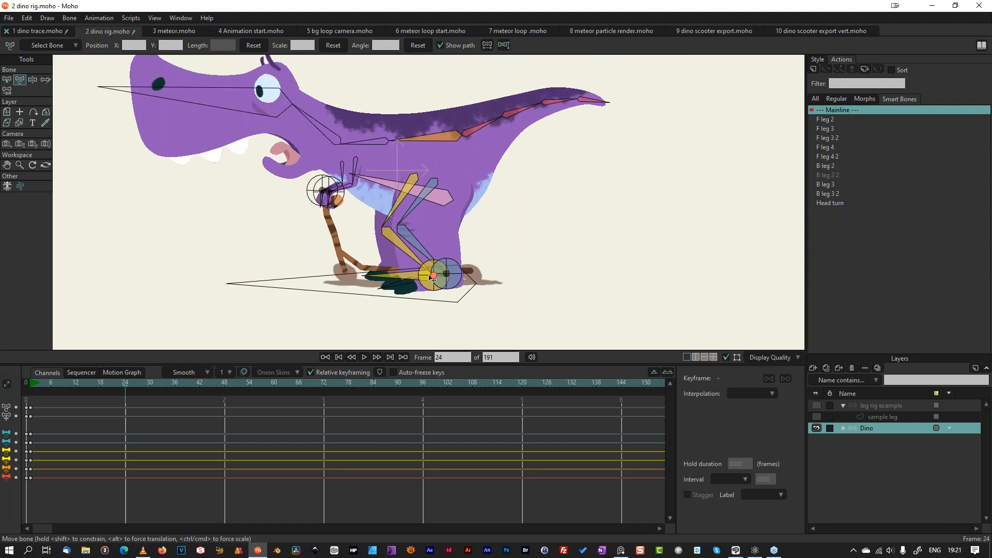
click(457, 282)
click(101, 86)
click(253, 285)
key(ctrl+z)
key(ctrl+z)
click(459, 283)
drag(458, 289, 529, 268)
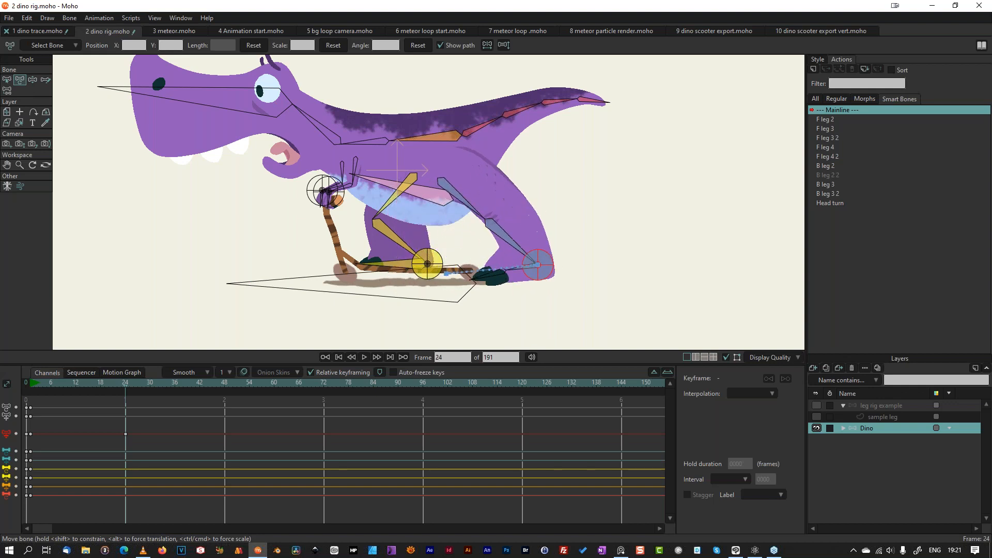
mouse_move(458, 289)
mouse_down()
mouse_move(459, 310)
mouse_move(459, 284)
mouse_up()
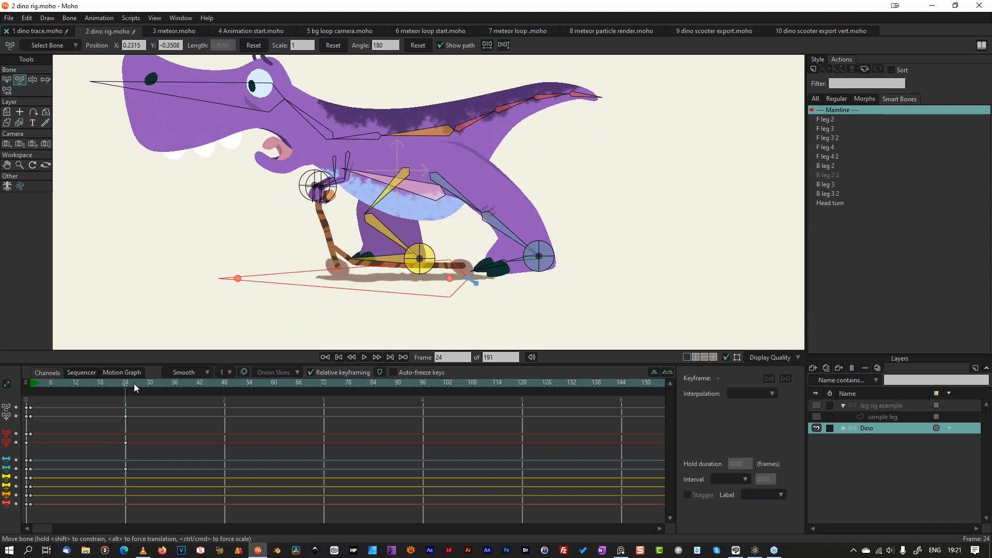
Step: Return to frame 0 and delete the test keyframes at frame 24
key(ctrl+shift+Left)
drag(148, 406, 98, 470)
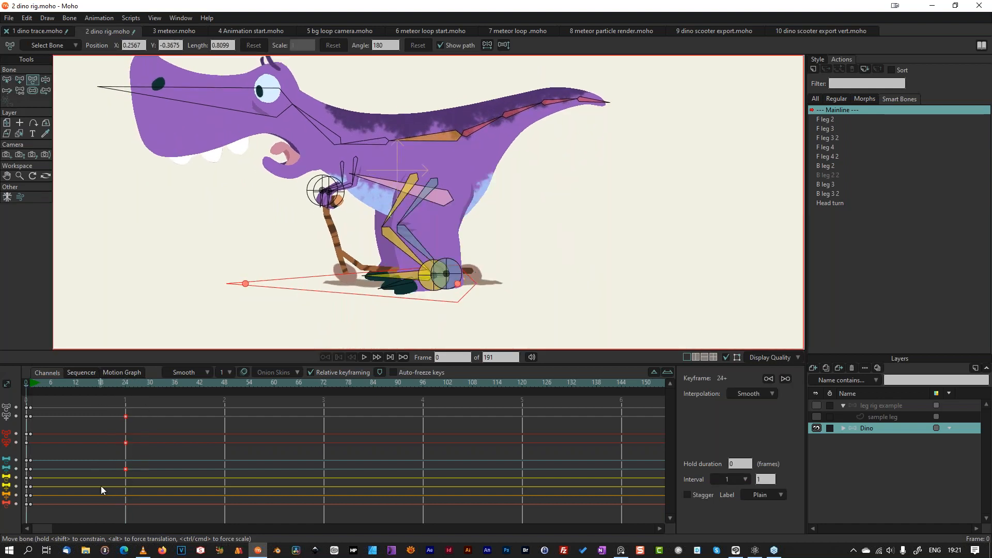
key(Delete)
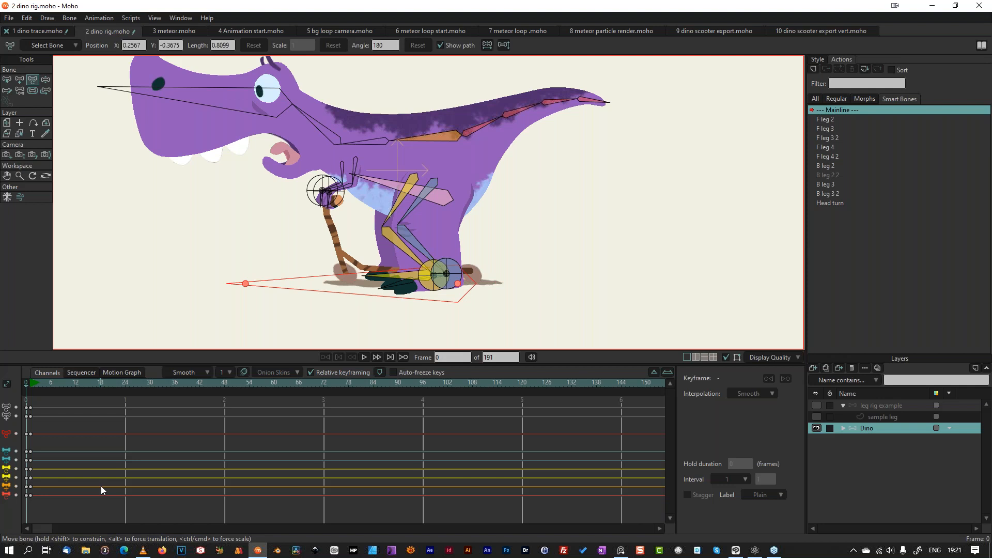
Step: Hide the selected base bone under the scooter and hide the shy bones of the Dino rig again
click(72, 20)
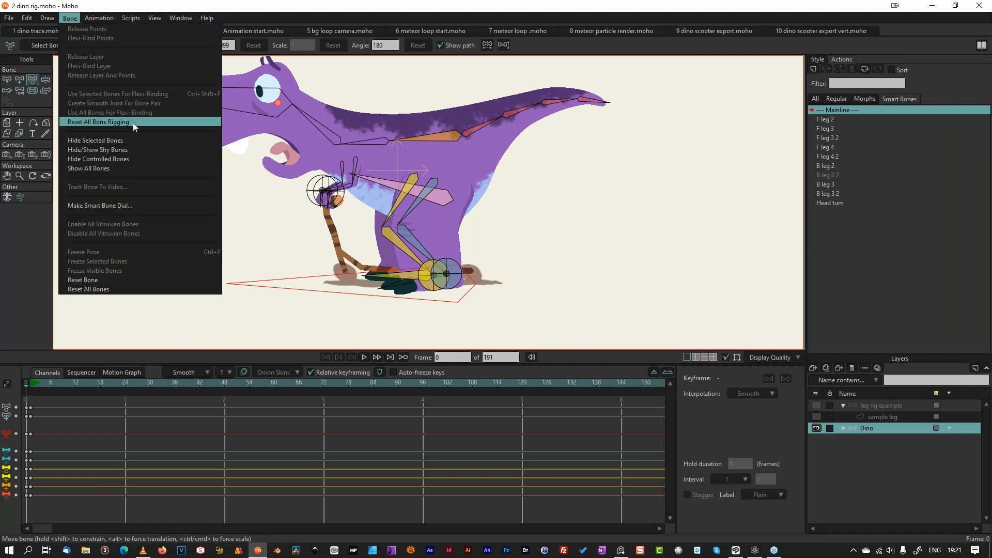
click(117, 141)
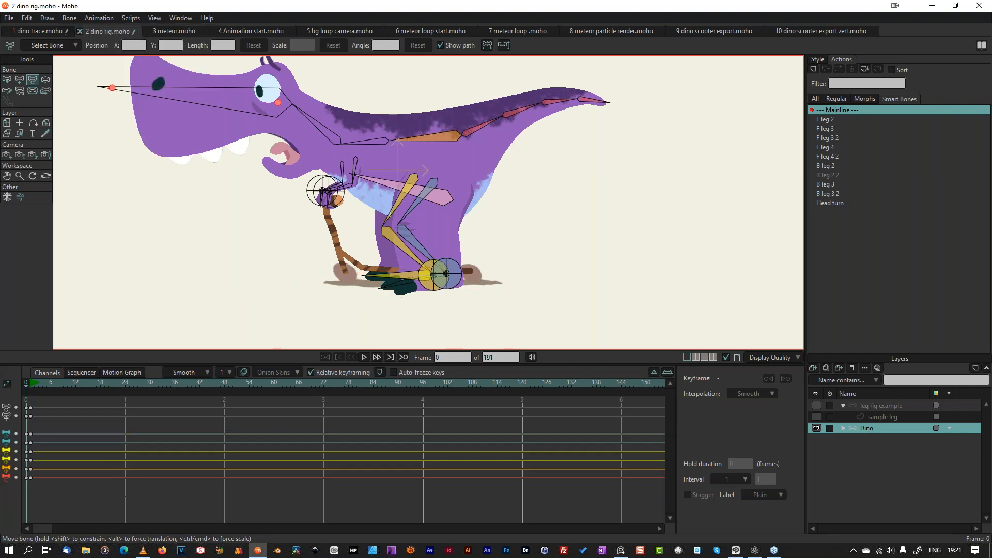
click(70, 19)
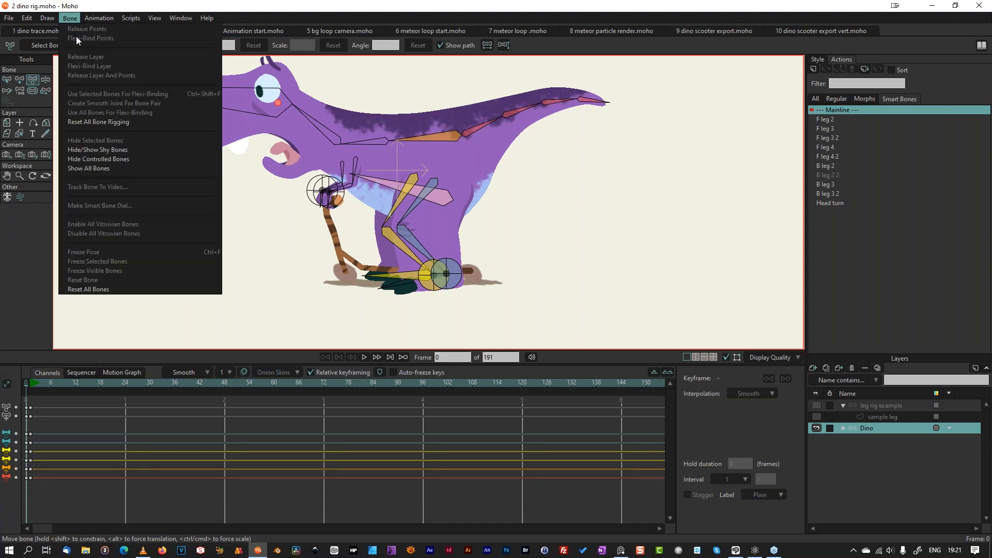
click(132, 150)
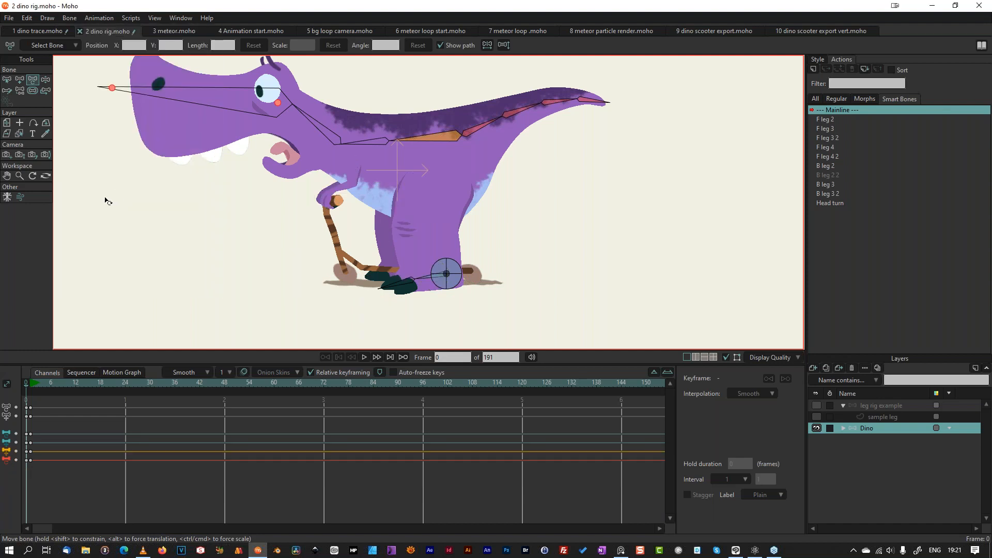
Step: Select the red tail bones of the dinosaur and mark them as shy bones
click(12, 81)
click(518, 112)
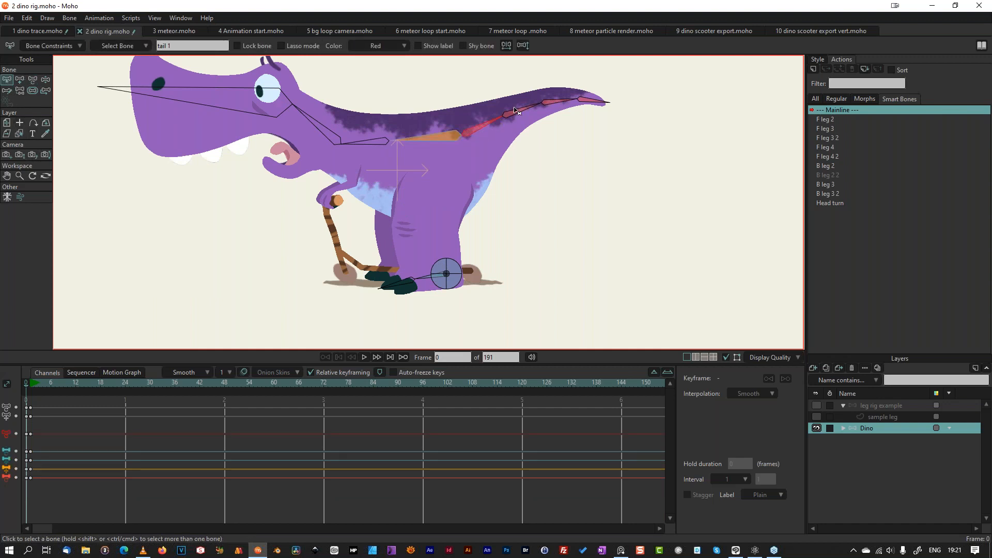
shift+click(557, 102)
shift+click(591, 102)
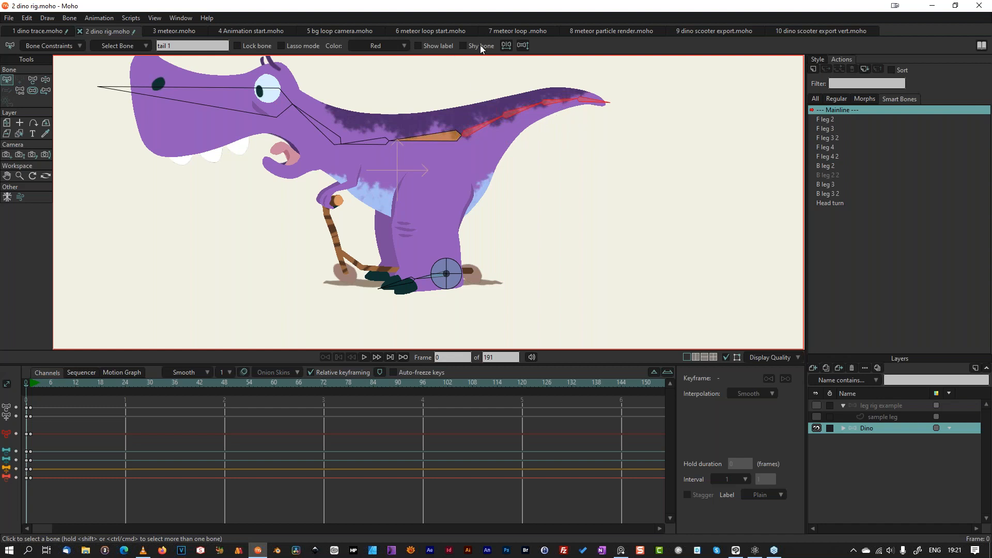
click(464, 45)
scroll(460, 106, down, 3)
drag(494, 163, 483, 219)
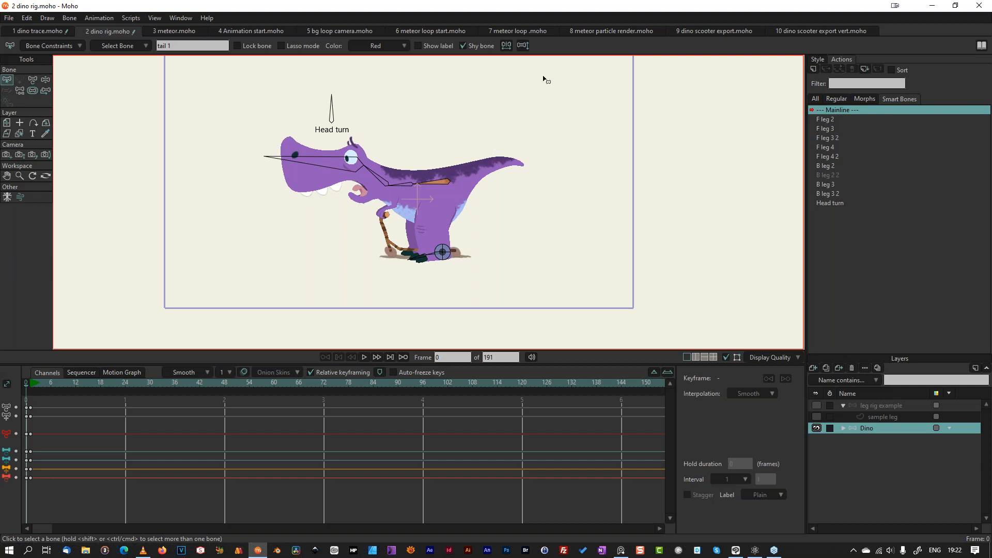
Step: Test the Head turn smart bone dial by swinging it with the Manipulate Bones tool, and reselect the Select Bone tool
click(24, 175)
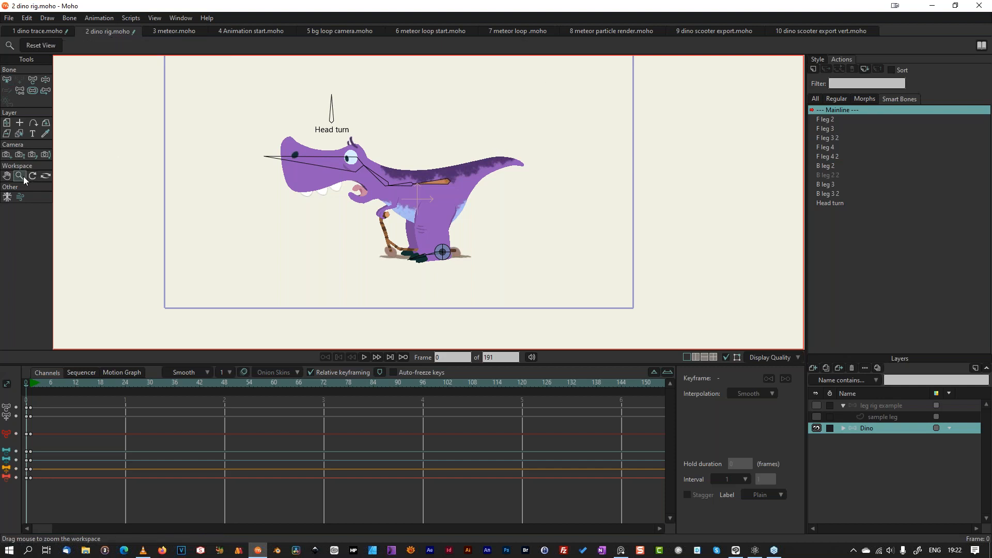
click(46, 80)
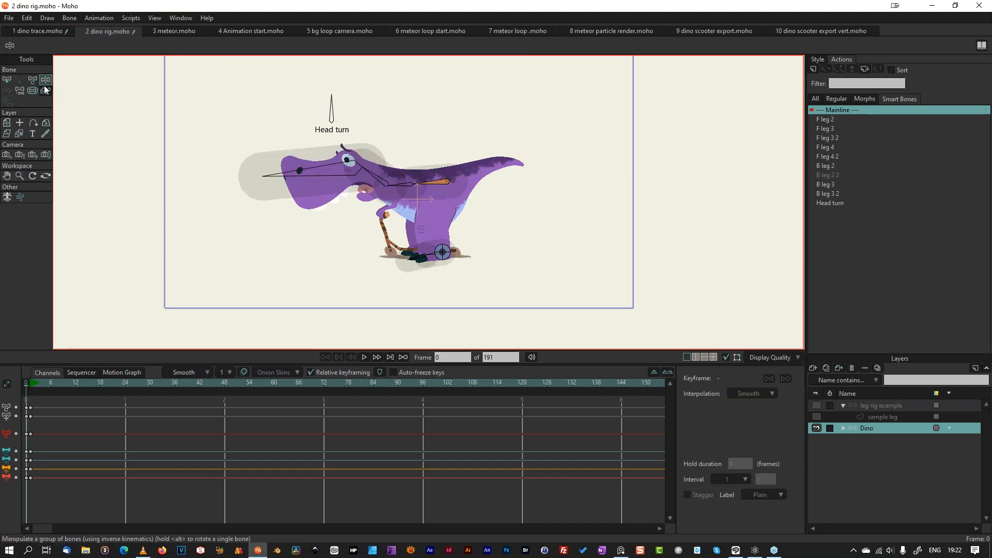
click(332, 106)
mouse_move(335, 106)
mouse_down()
mouse_move(322, 104)
mouse_move(337, 98)
mouse_move(336, 106)
mouse_up()
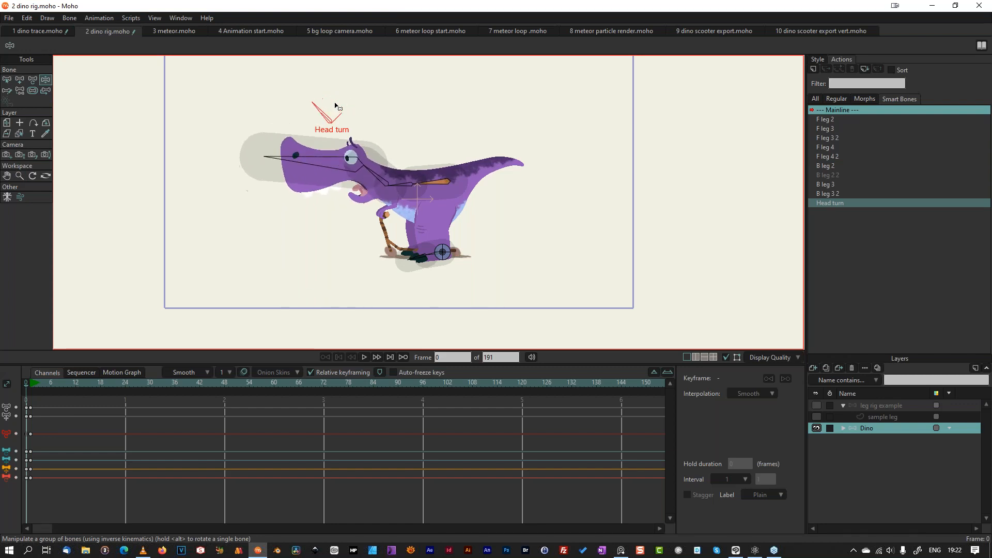
click(7, 81)
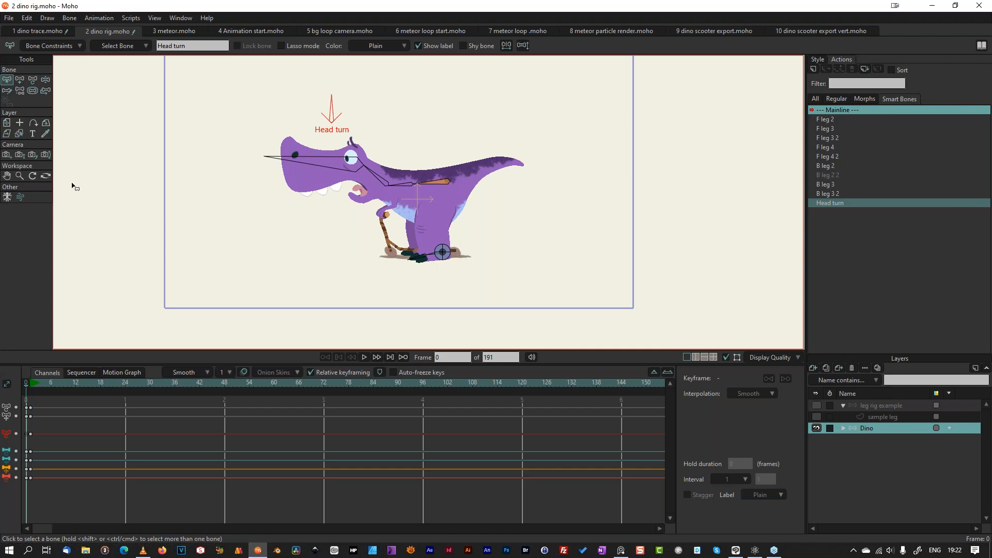
Step: Draw an upright bone above the dinosaur's back and make it a smart bone dial from -90 to 90 with separate positive and negative actions
click(19, 80)
click(531, 140)
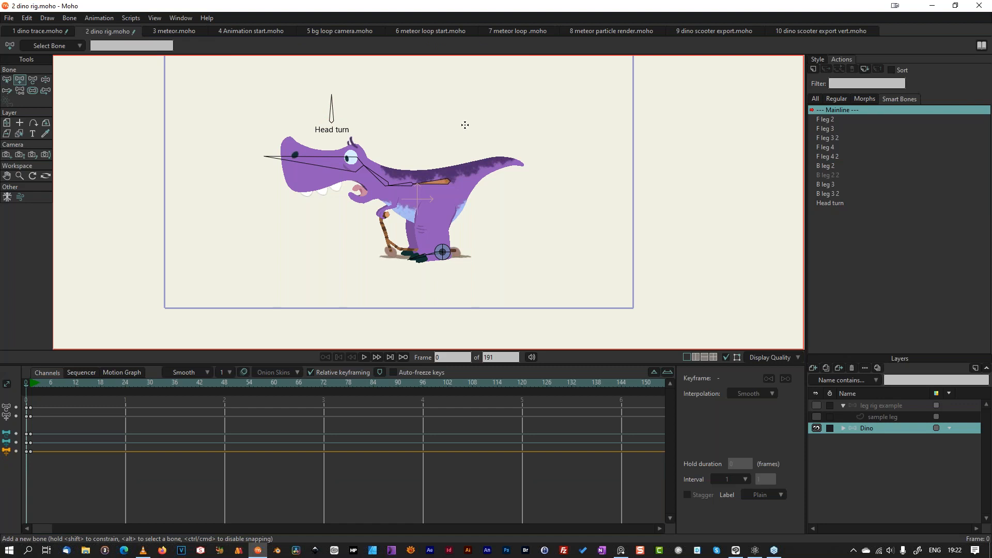
drag(454, 130, 453, 92)
click(69, 18)
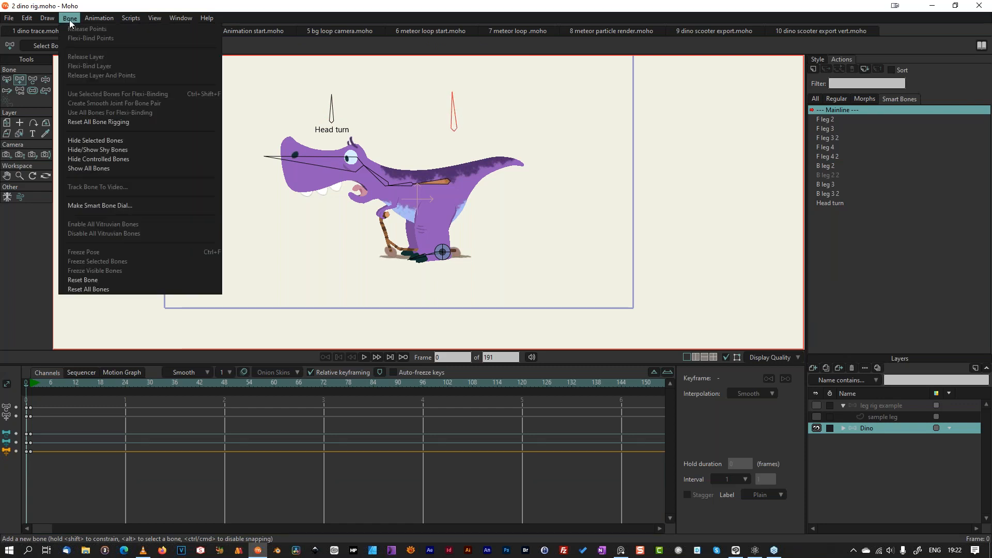
click(141, 205)
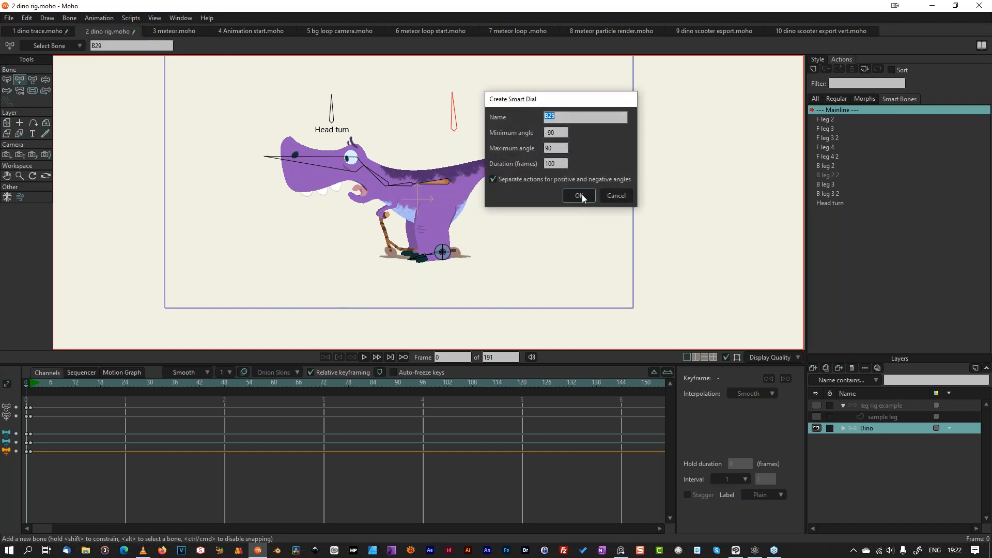
click(579, 197)
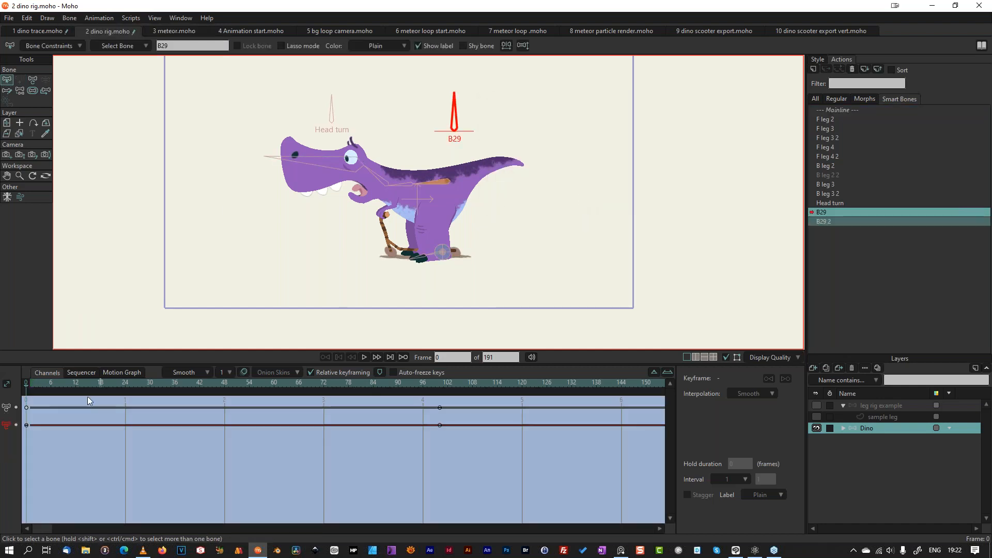
Step: Preview the new dial's action on the timeline, return to the Mainline, and delete the demo dial bone
click(442, 383)
key(Left)
key(space)
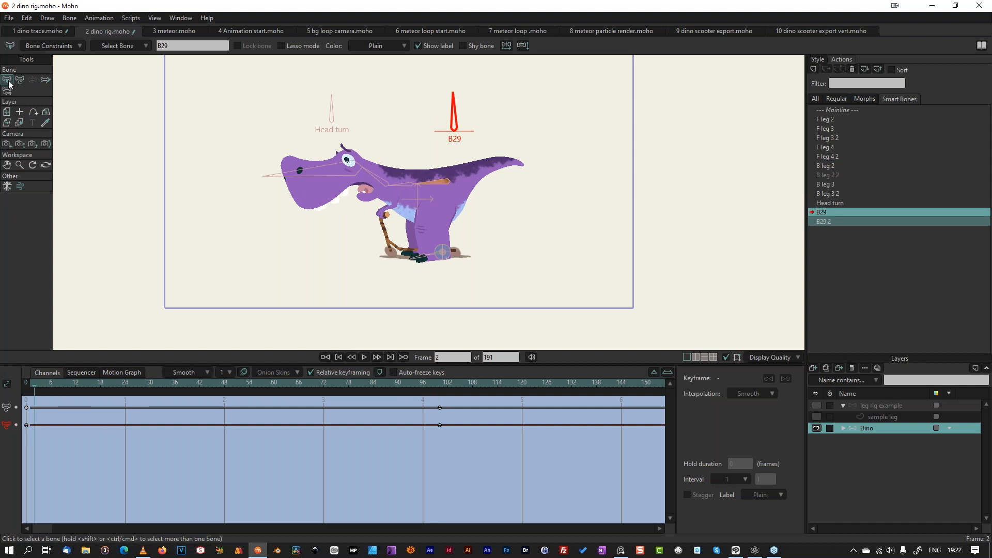
double_click(847, 111)
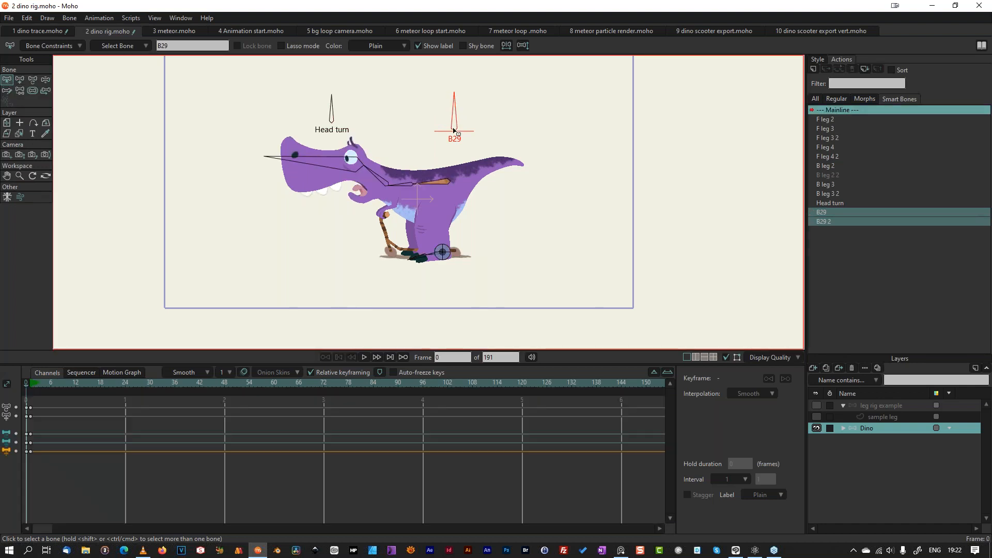
key(Delete)
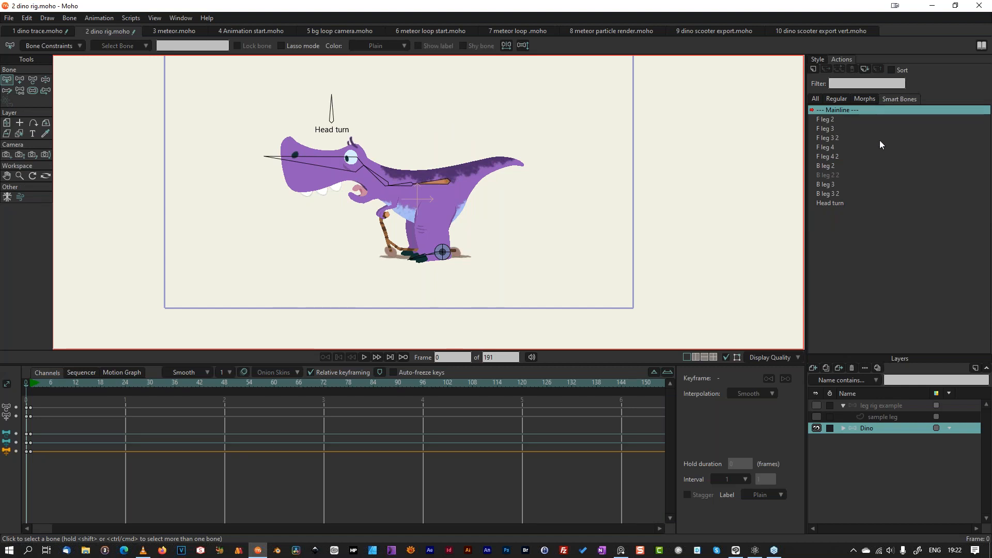
Step: Open the Head turn smart bone action and scrub through its frames to examine the head movement, returning to frame 0
double_click(829, 203)
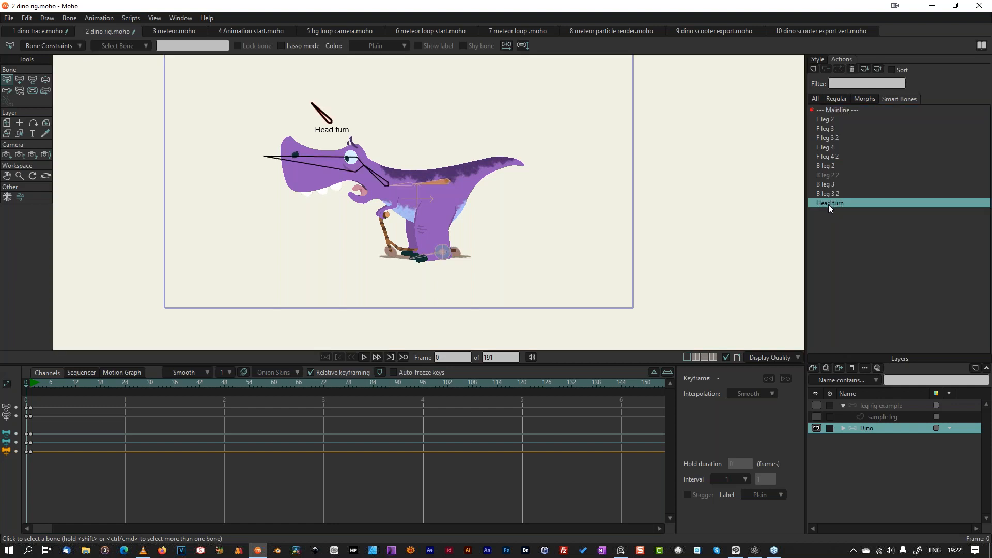
click(41, 383)
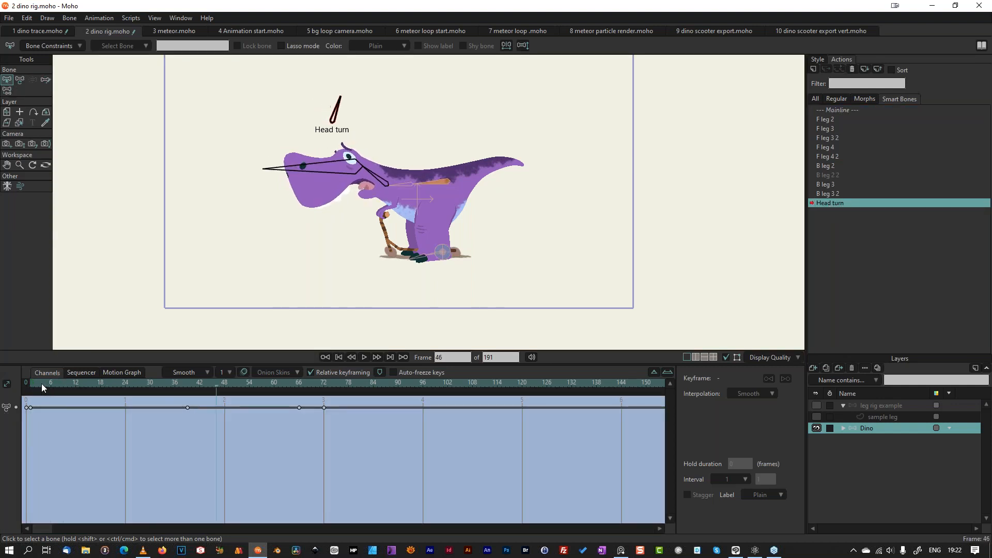
click(307, 383)
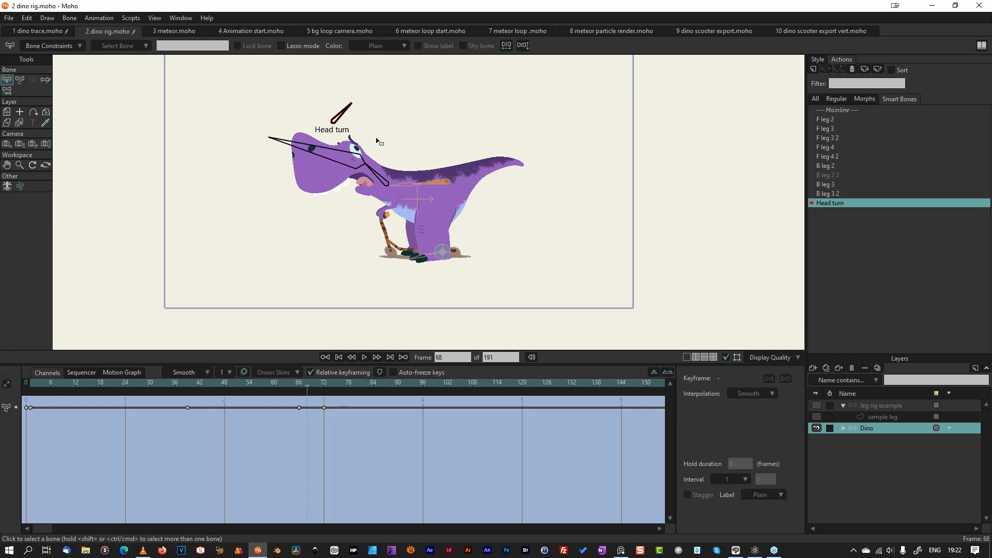
click(47, 383)
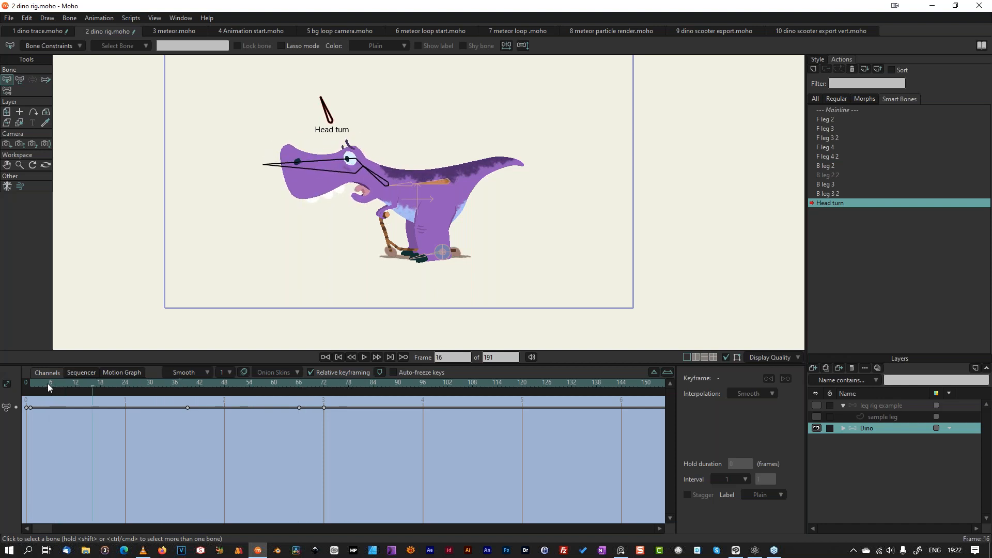
click(47, 383)
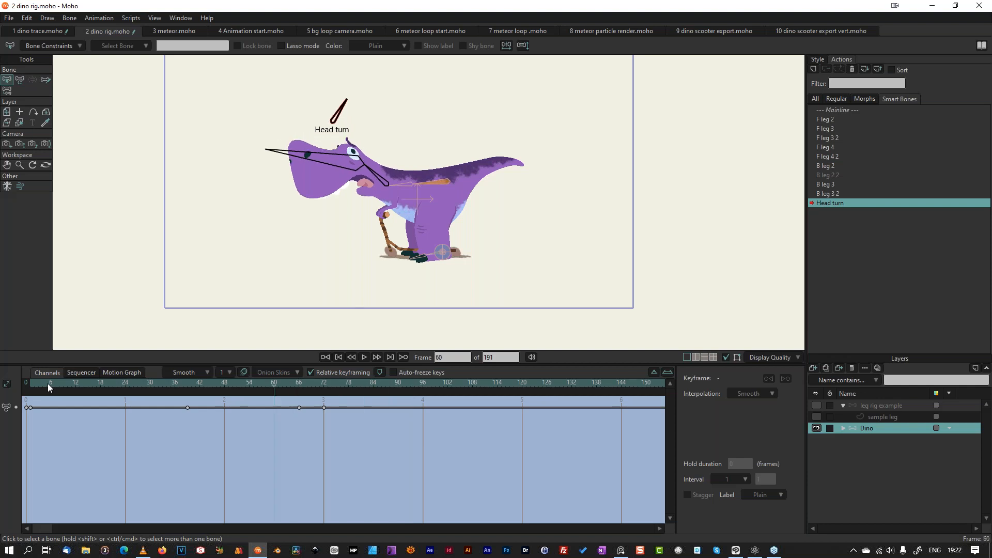
key(shift+ctrl+Left)
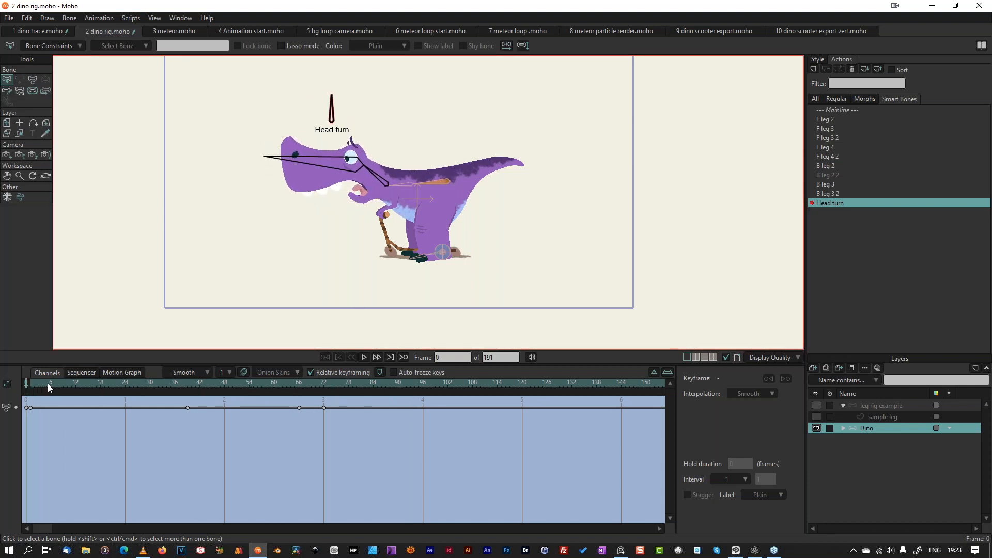
Step: List all actions and select the skull layer in the Dino's Head group to inspect its Head turn points at frame 72 with the Magnet tool
click(819, 99)
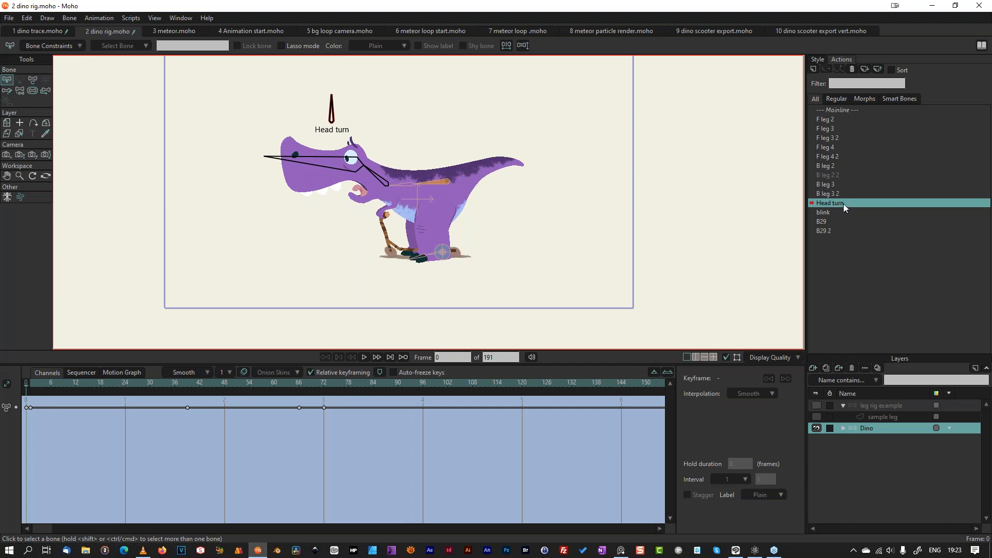
click(842, 429)
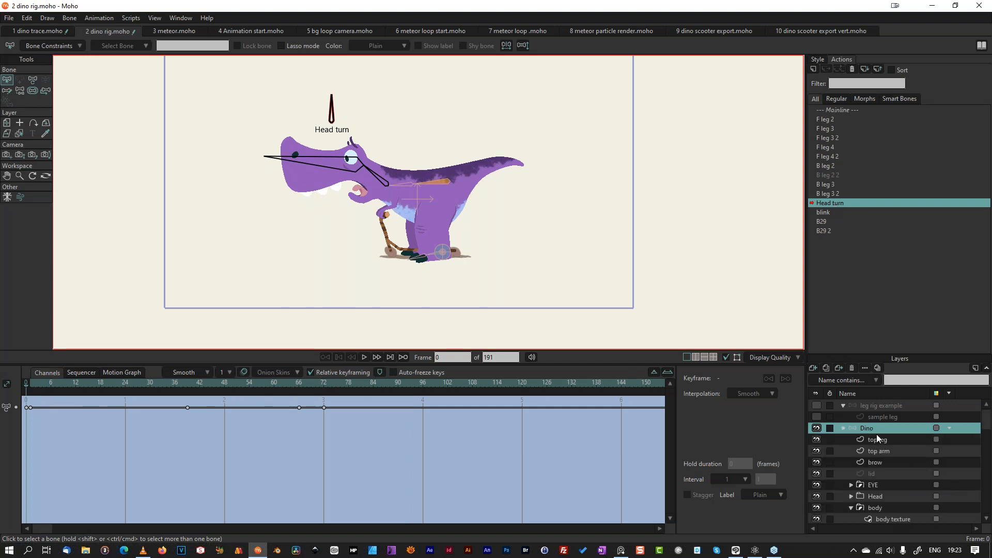
click(882, 496)
click(851, 497)
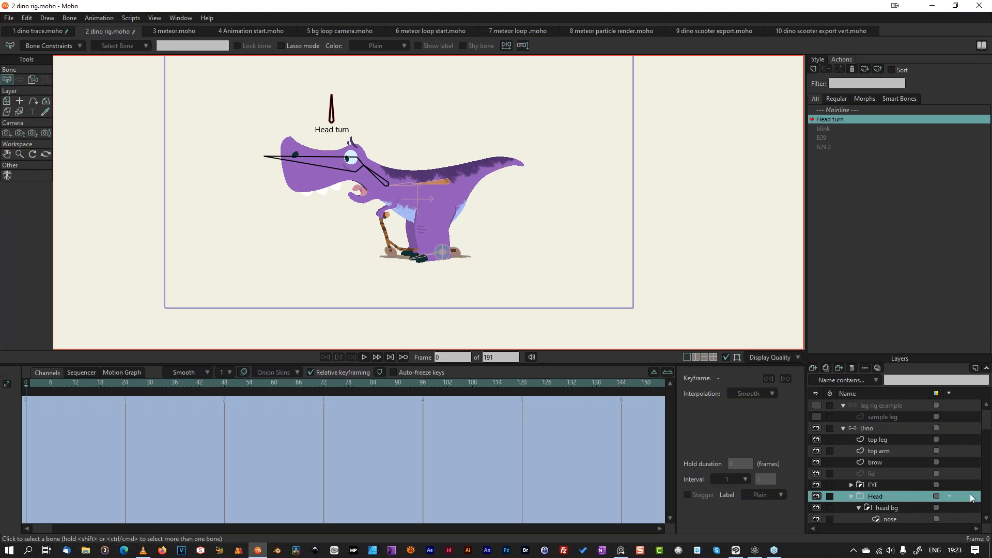
scroll(986, 449, down, 3)
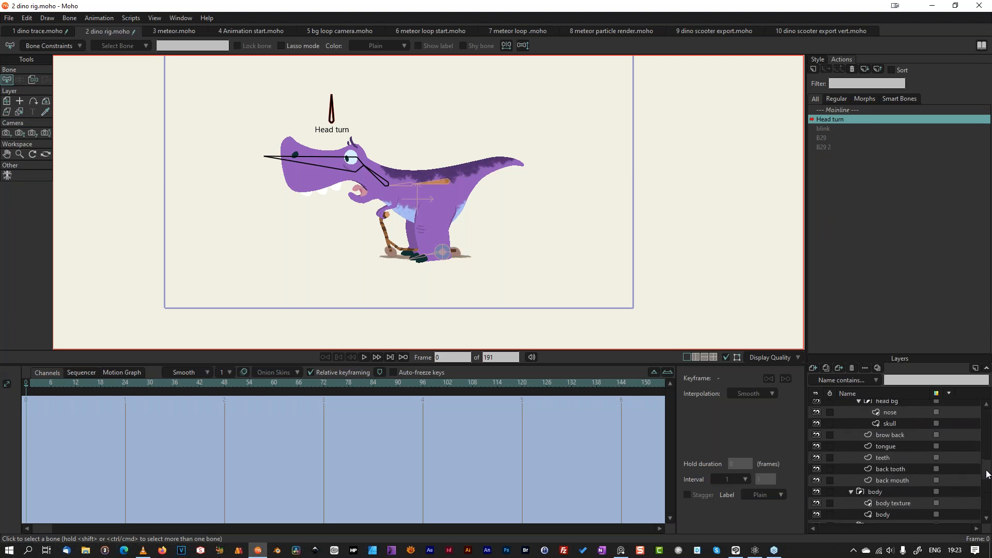
click(905, 429)
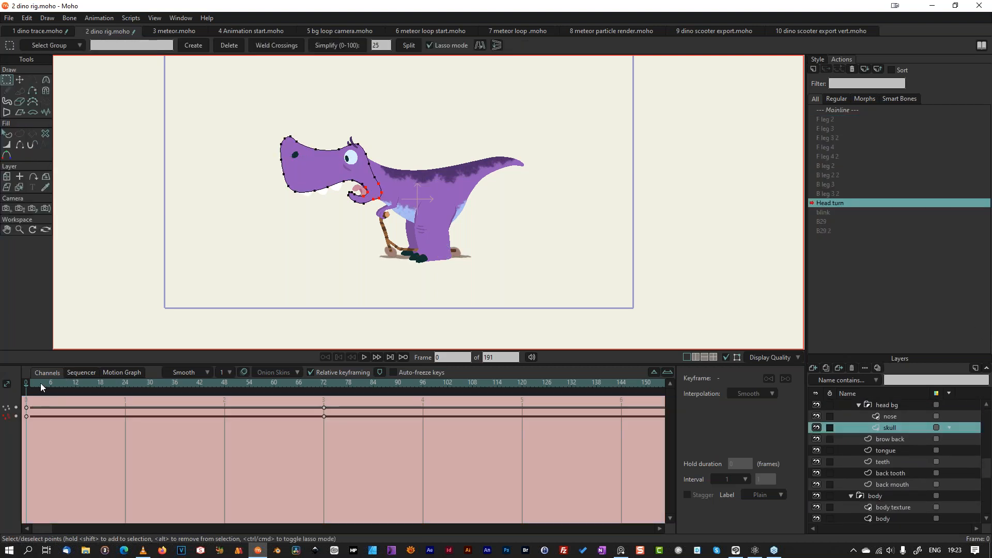
key(space)
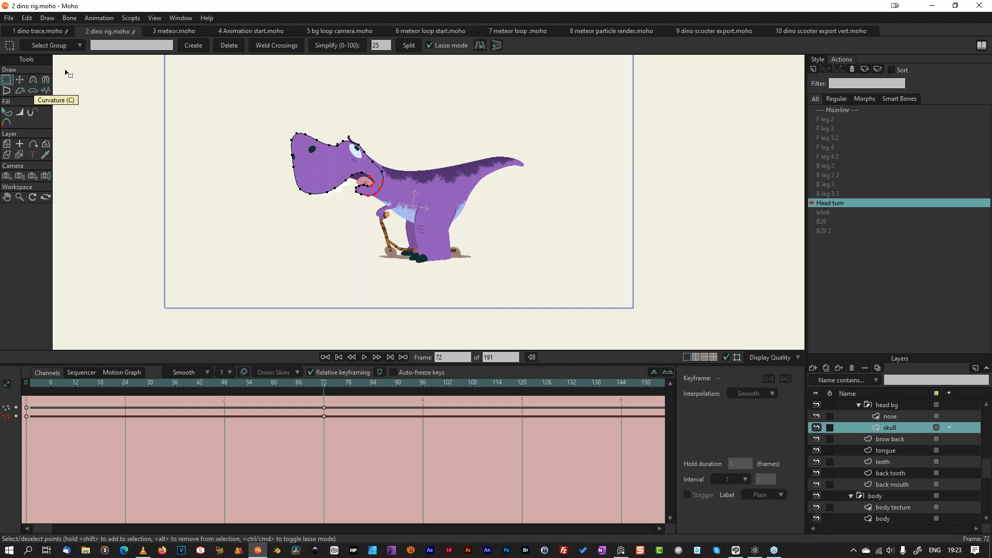
click(46, 80)
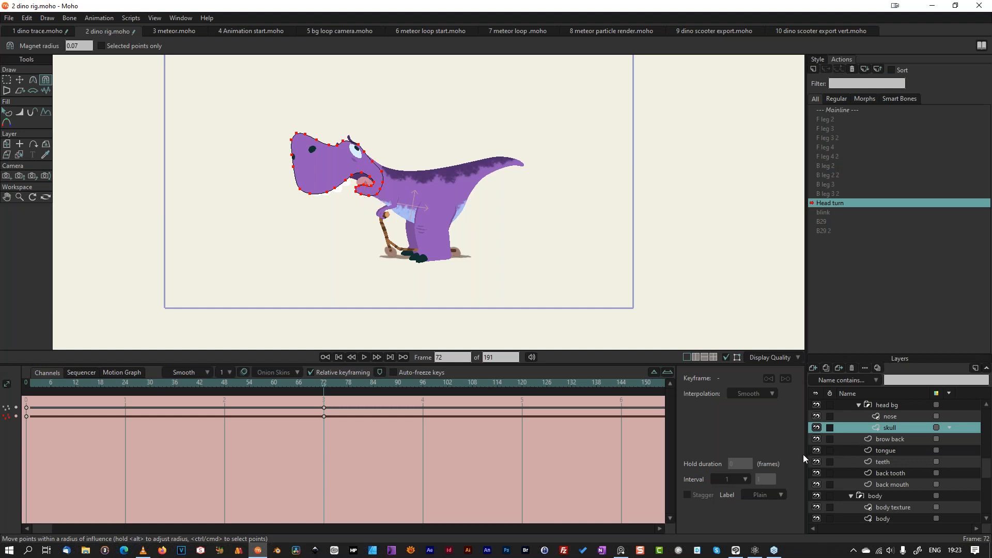
Step: Switch to the 3 meteor.moho document, preview it, and select the meteor's TAIL layer with its timeline keyframes enlarged
click(172, 32)
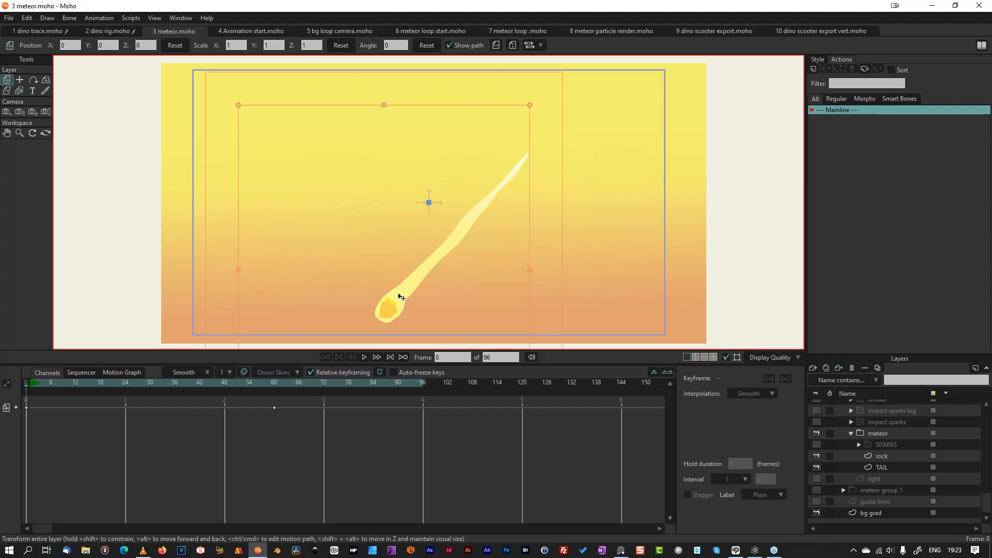
key(space)
click(907, 467)
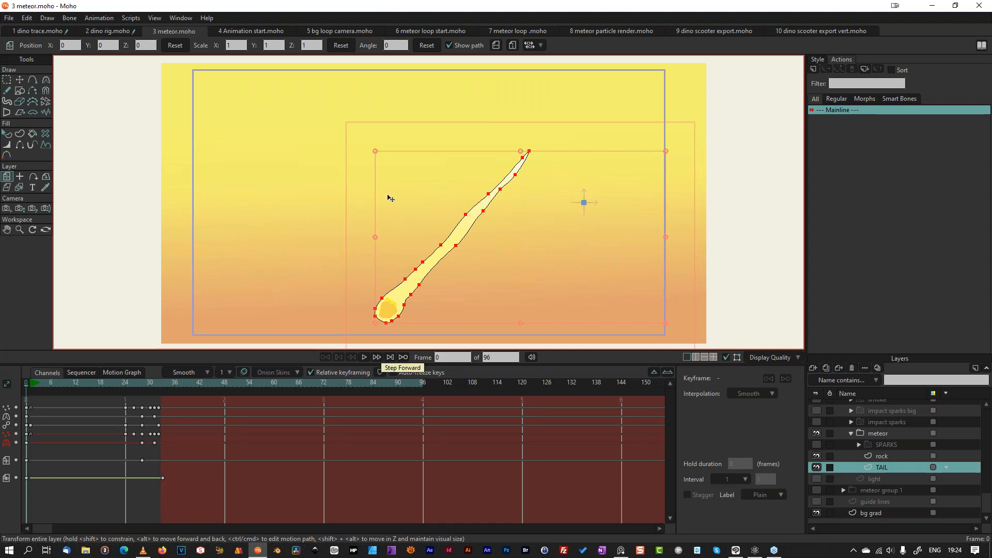
click(667, 374)
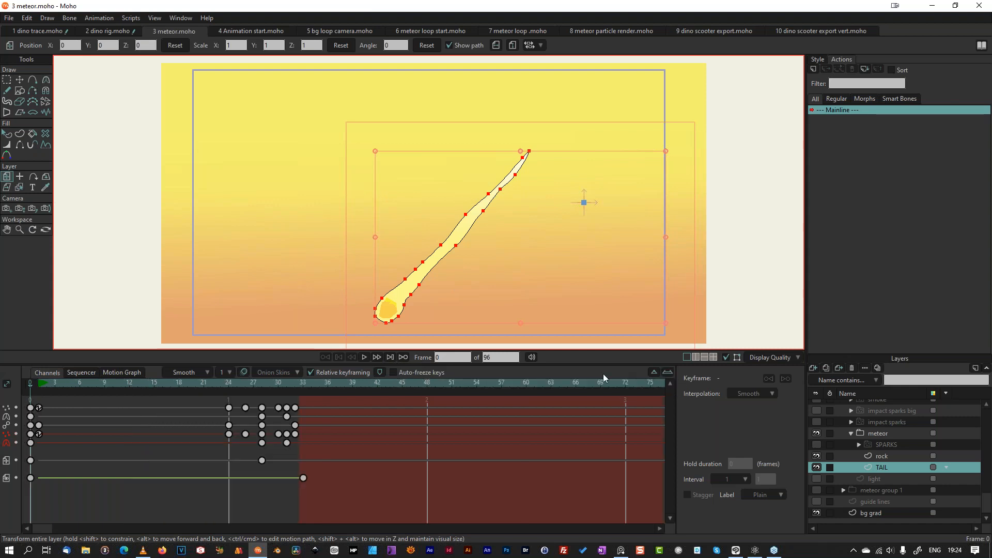
Step: Examine the interpolation options of the TAIL layer's point motion keyframe at frame 1, including its Noisy settings
click(39, 408)
right_click(41, 414)
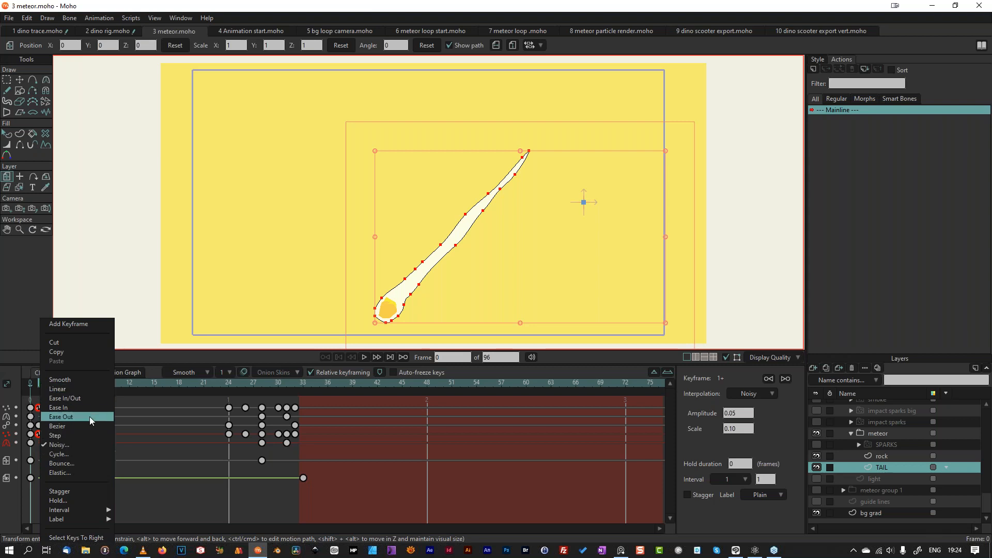
click(92, 283)
click(92, 284)
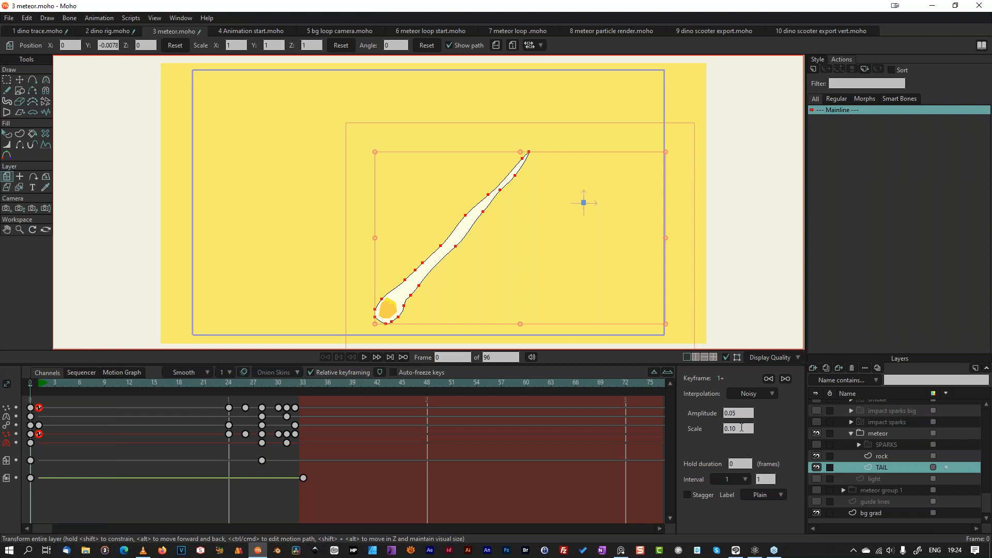
Step: Preview the tail's noisy motion and inspect its impact shapes from frame 26 to frame 30 with the Magnet tool, returning to frame 0
key(space)
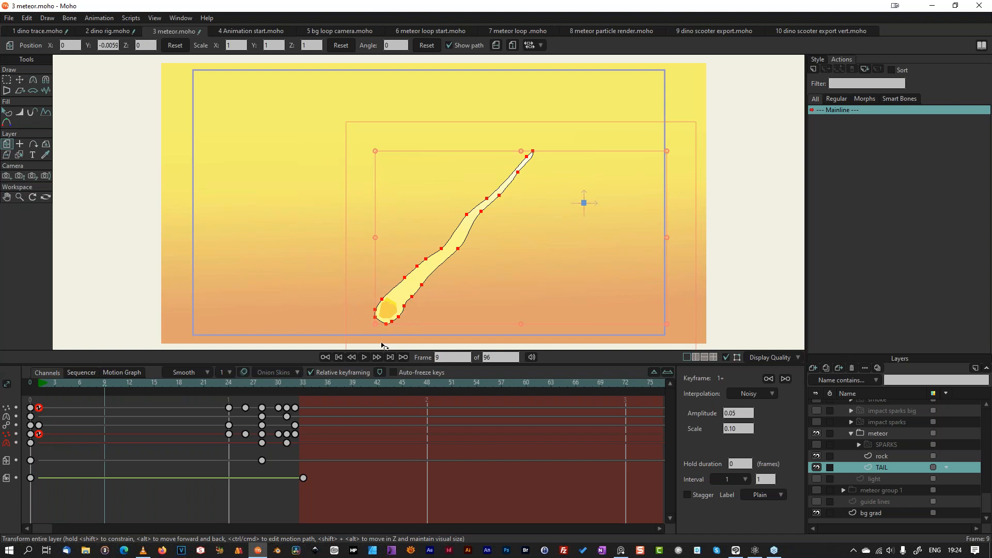
key(space)
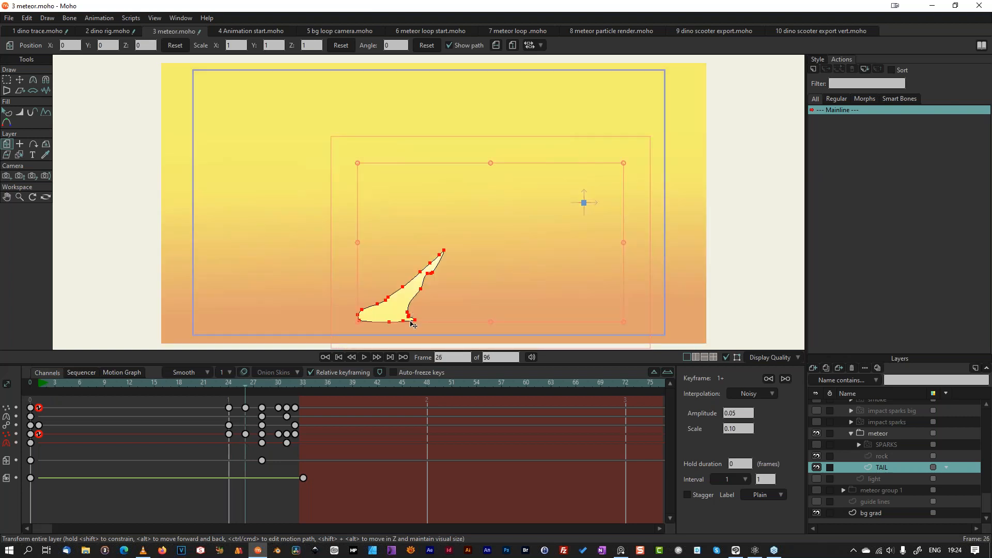
click(46, 80)
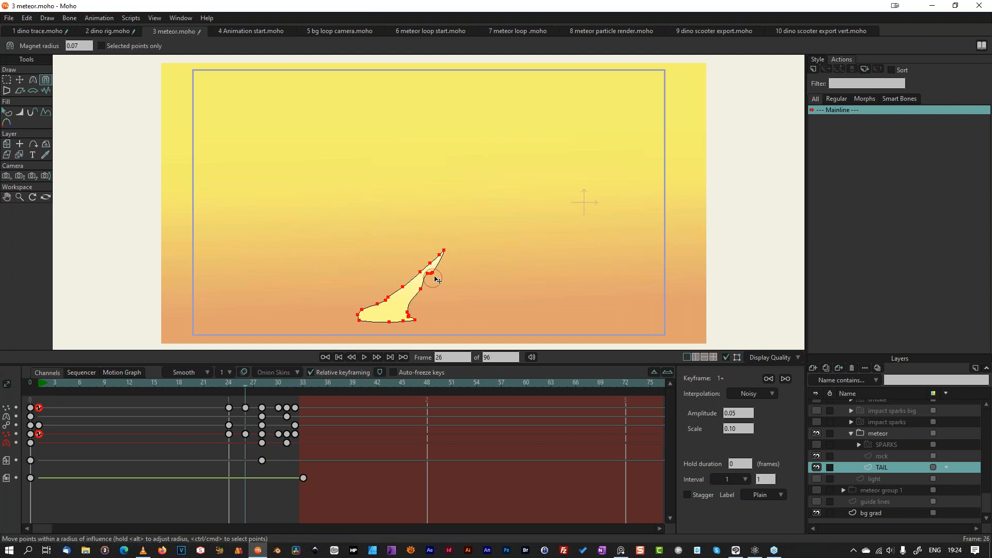
drag(387, 303, 388, 291)
key(period)
key(period)
key(period)
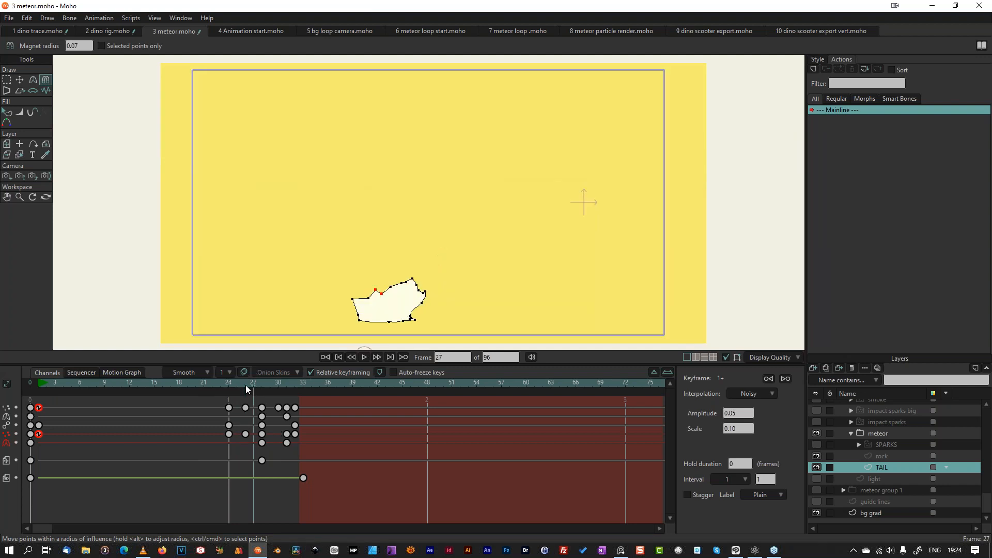
key(period)
key(period)
key(period)
key(period)
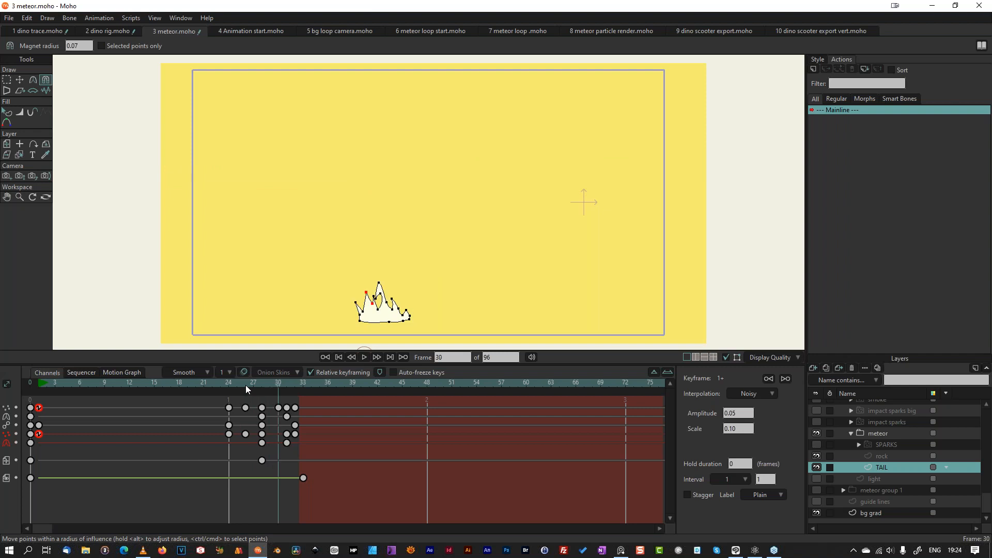
key(shift+comma)
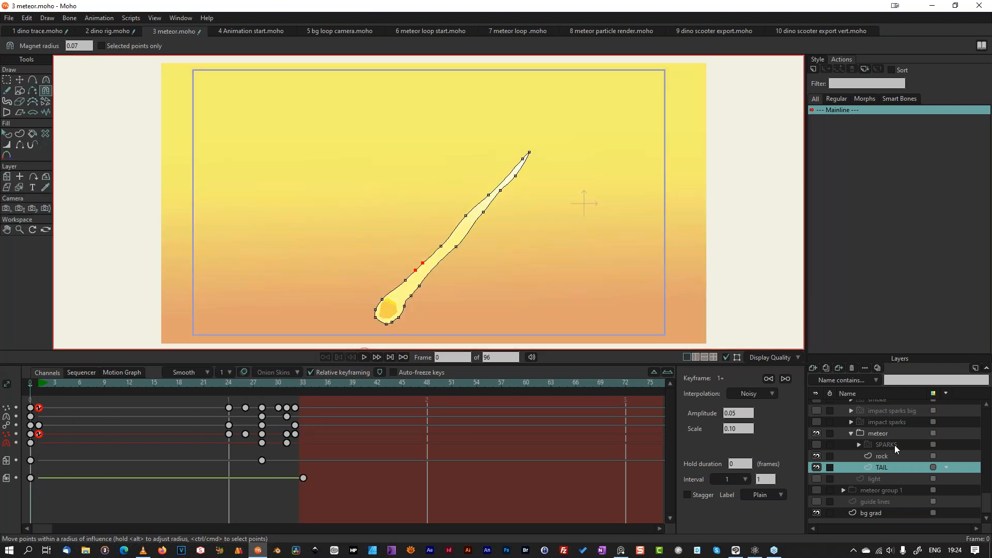
Step: Make the SPARKS layer in the meteor group visible and preview the sparks trailing along the tail
click(817, 446)
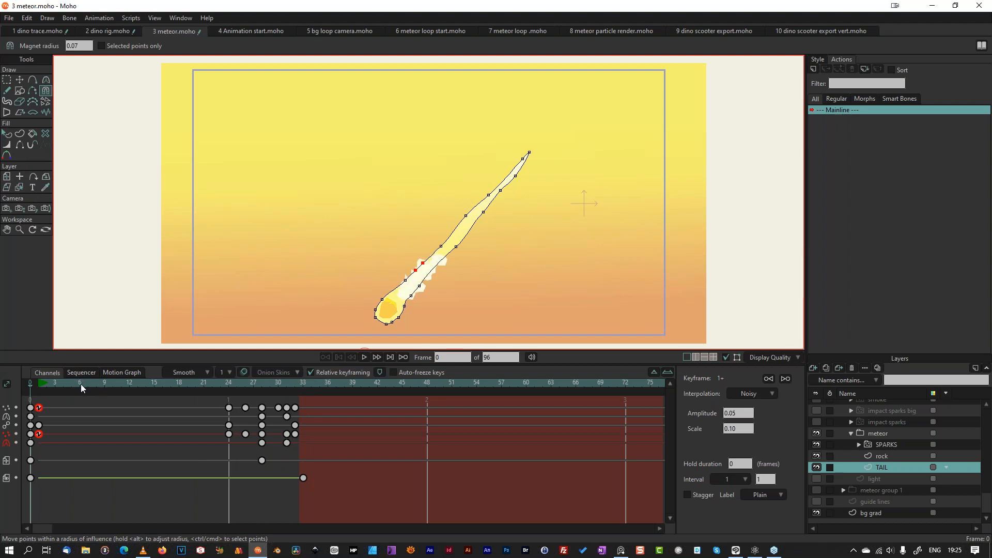
key(space)
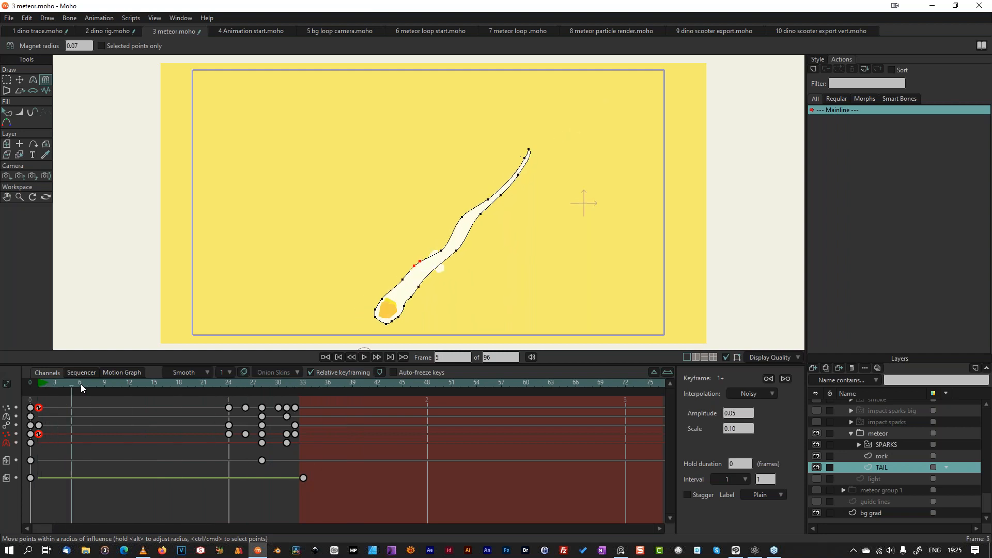
key(space)
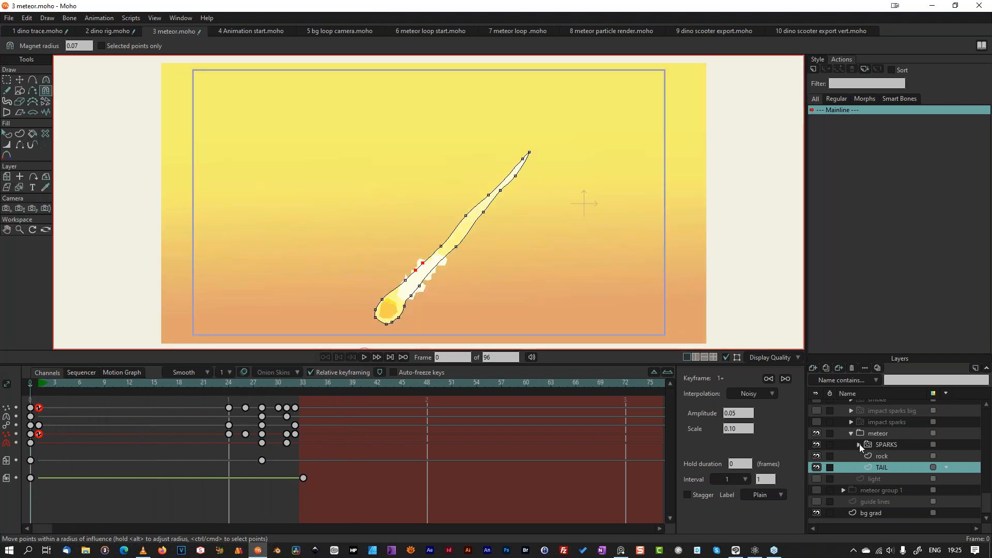
Step: Examine the Spark1 layer's animation inside SPARKS, then select the SPARKS particle layer and collapse the meteor group
click(859, 444)
click(897, 456)
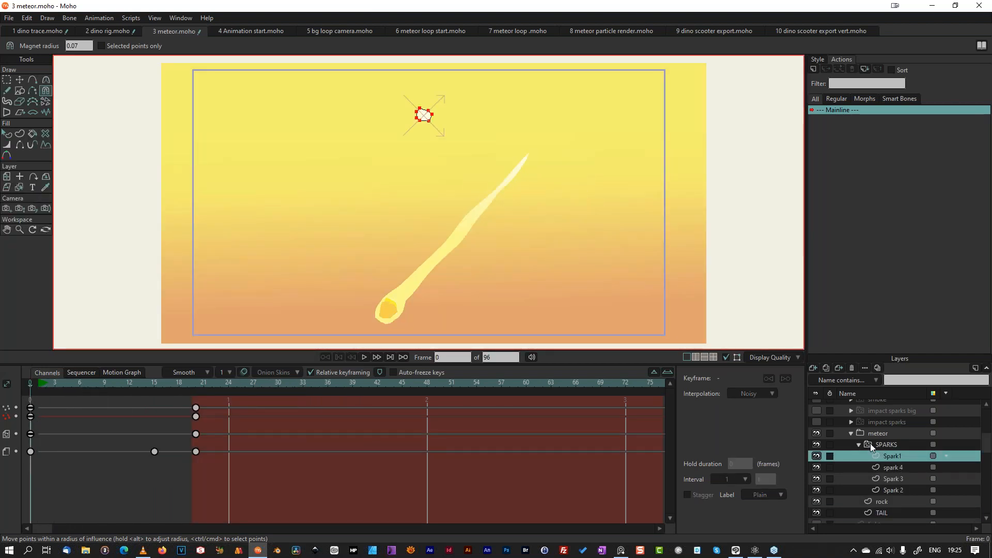
click(52, 383)
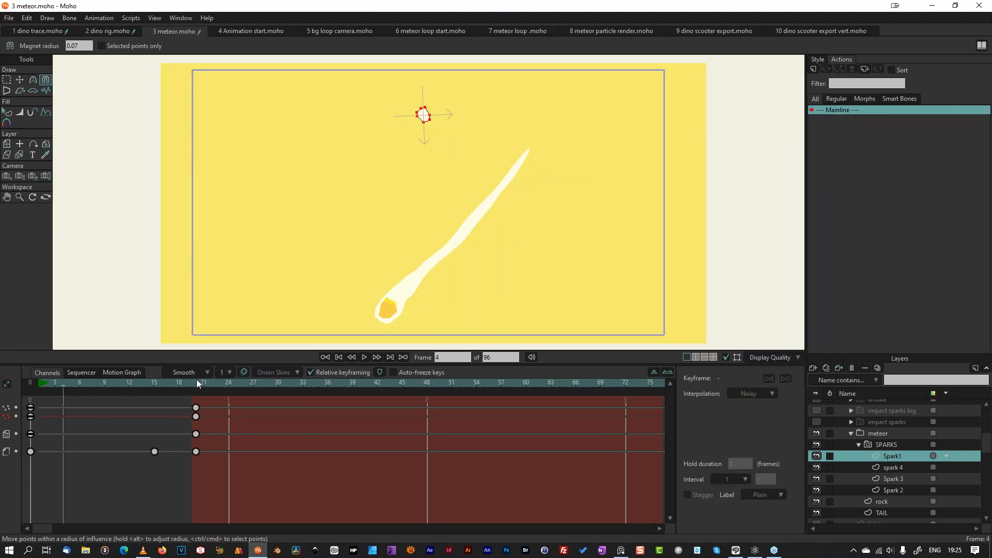
key(space)
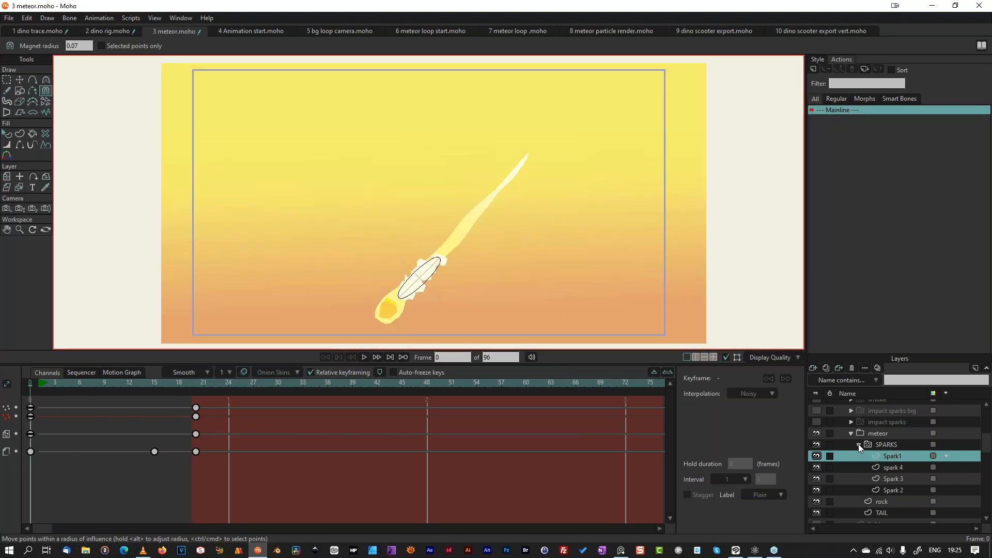
click(858, 445)
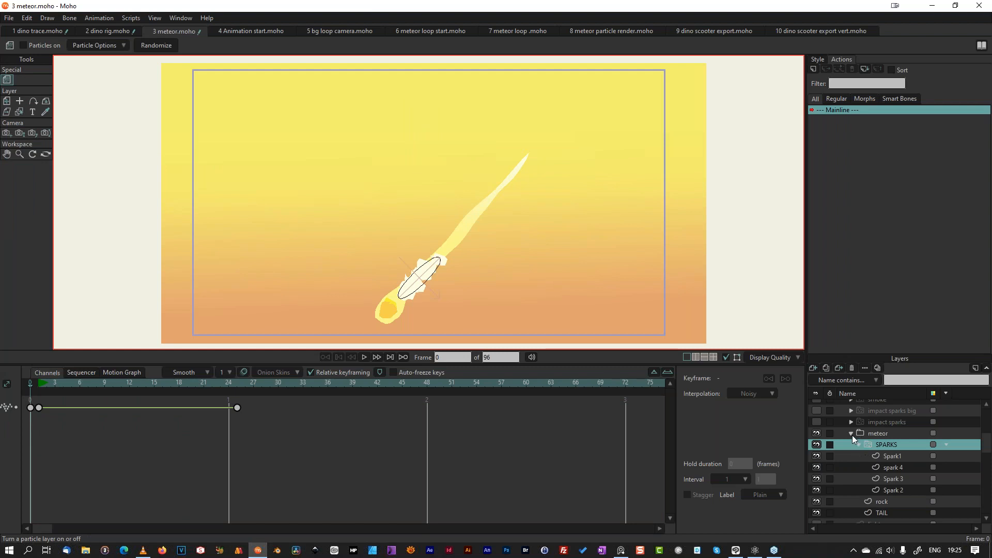
click(851, 433)
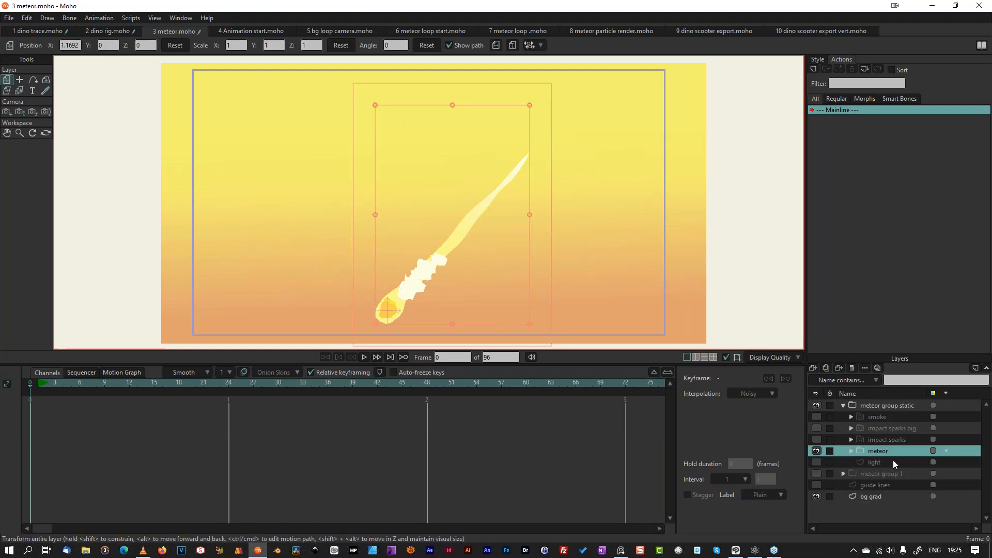
Step: Make the impact sparks and impact sparks big layers visible, previewing the meteor's impact after each one
click(816, 439)
key(space)
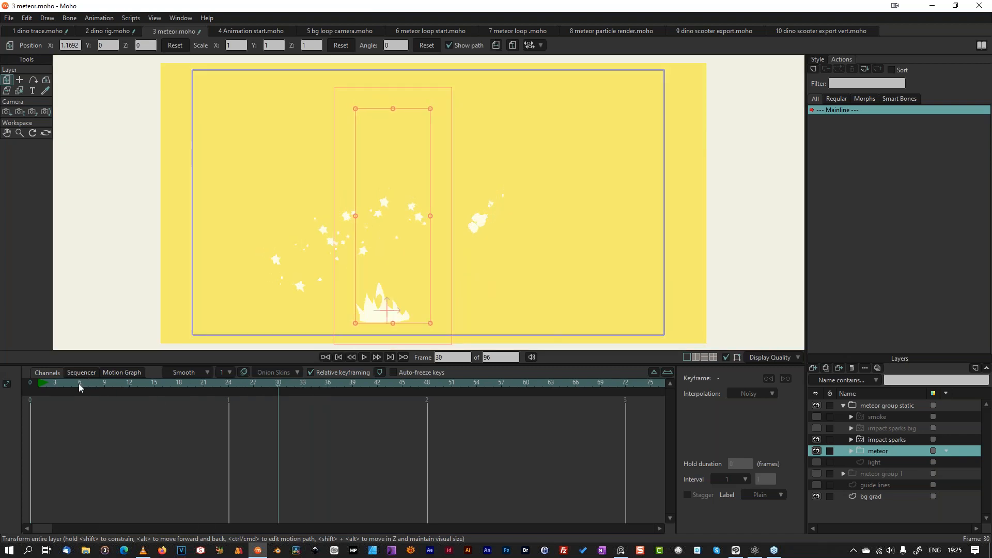
click(306, 386)
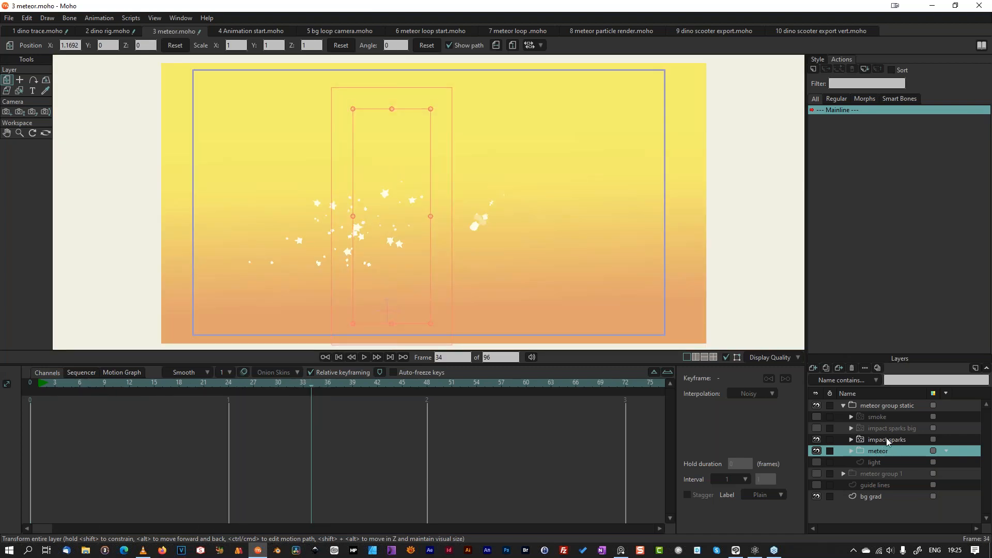
click(895, 427)
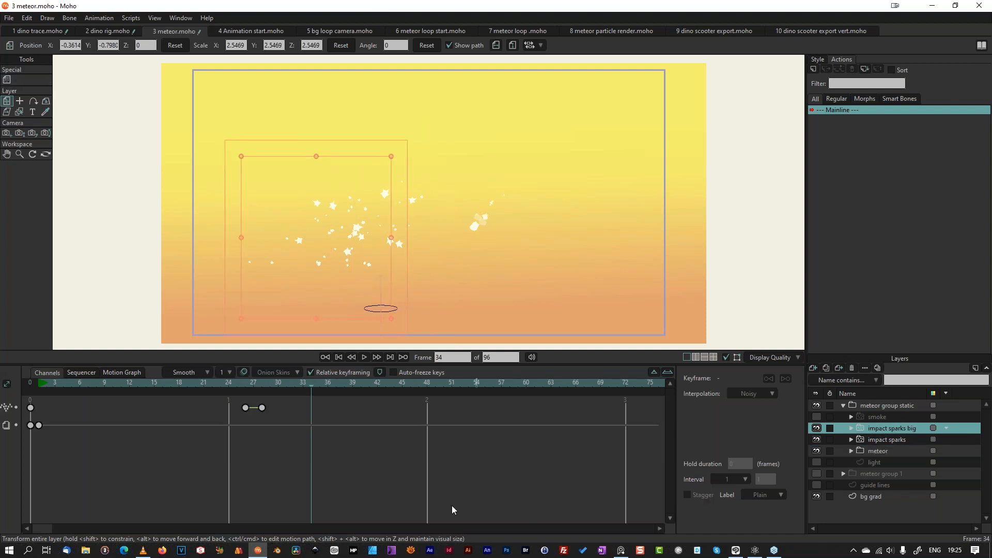
click(97, 381)
key(space)
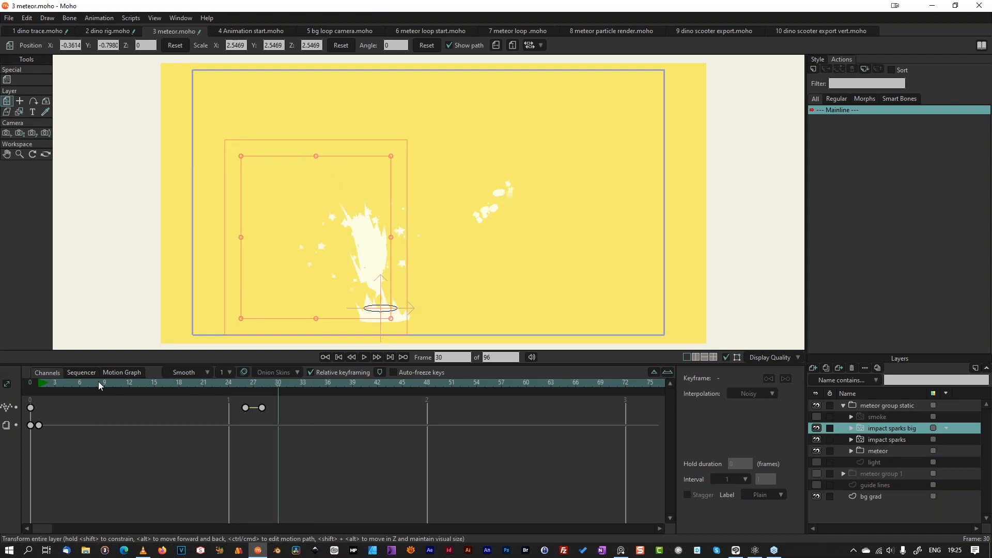
key(shift+ctrl+Left)
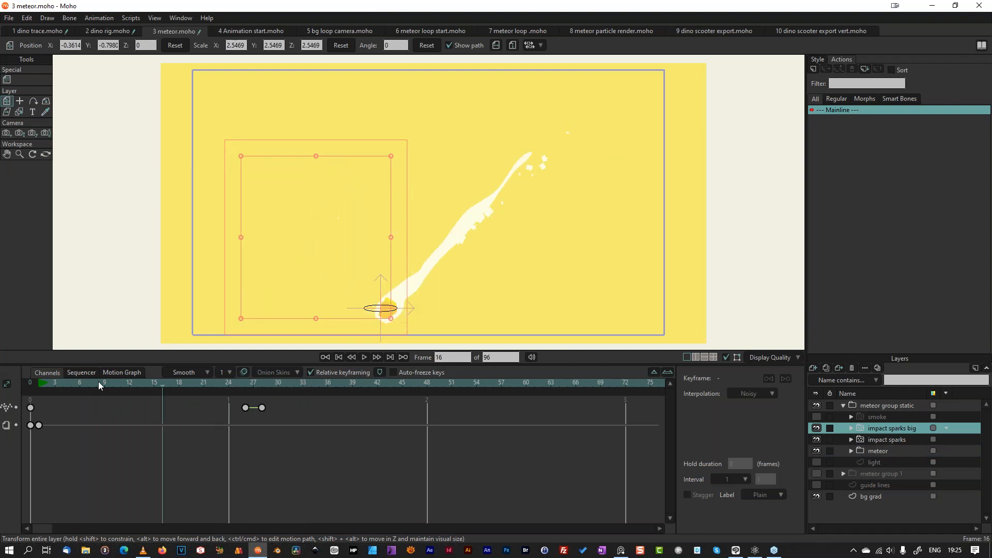
Step: Make the smoke layer visible, select it, and preview the meteor's impact through to frame 33
click(816, 418)
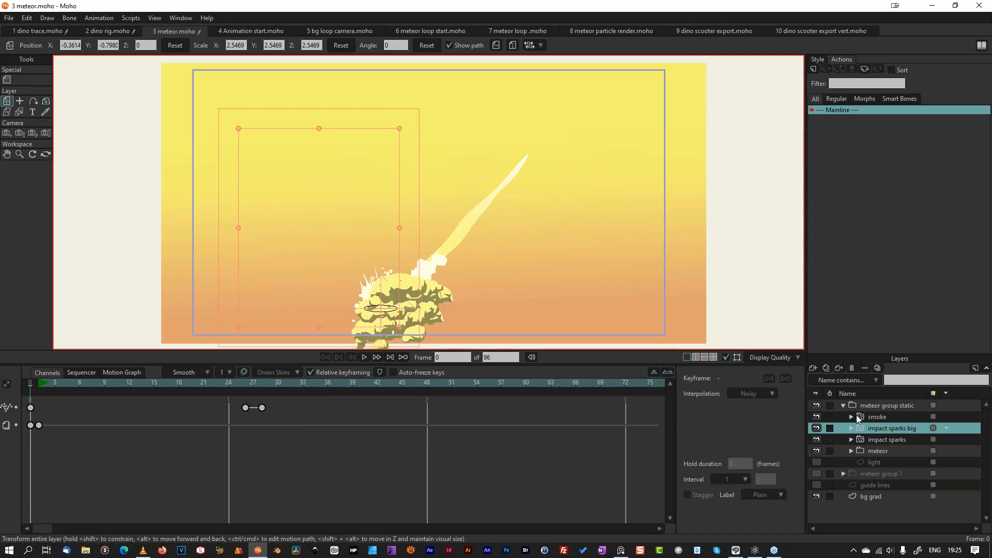
click(877, 416)
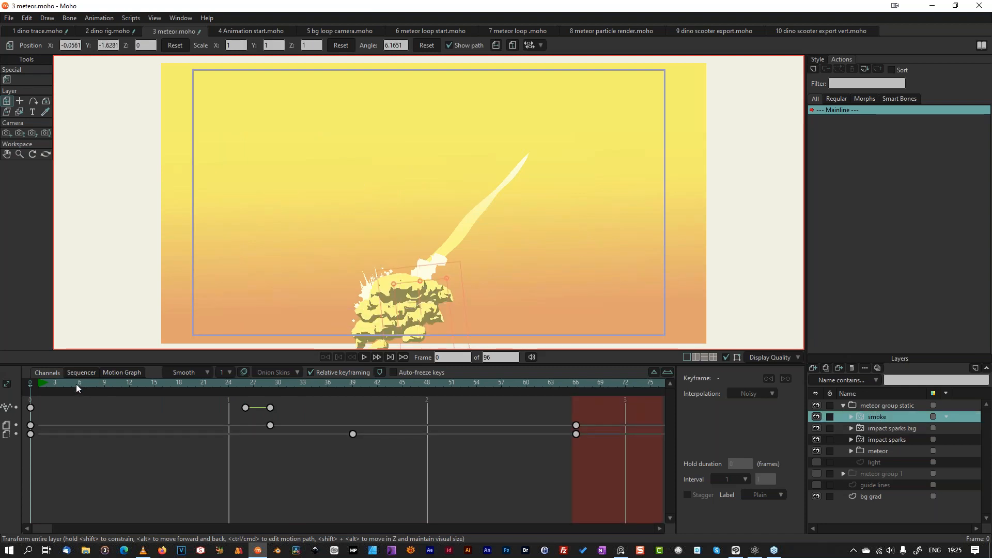
key(space)
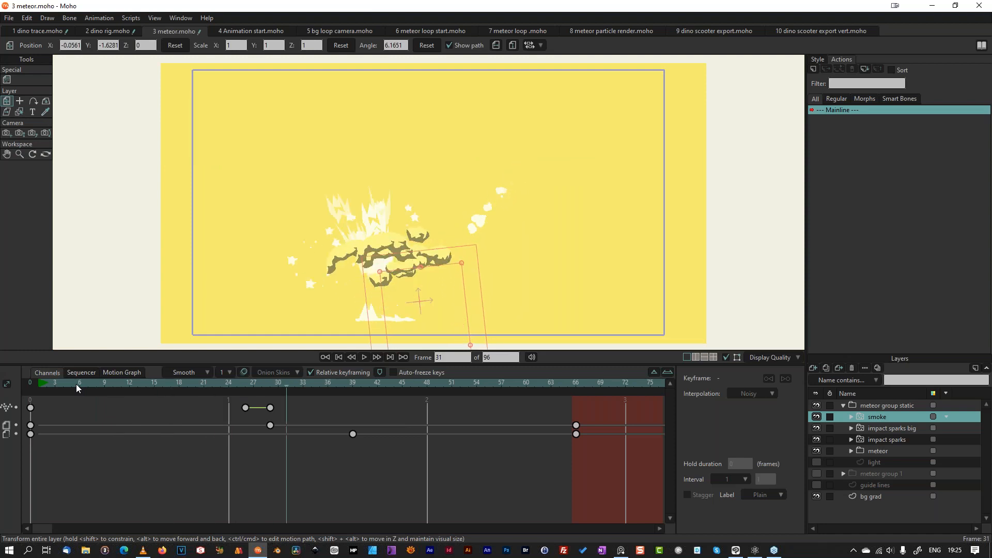
key(space)
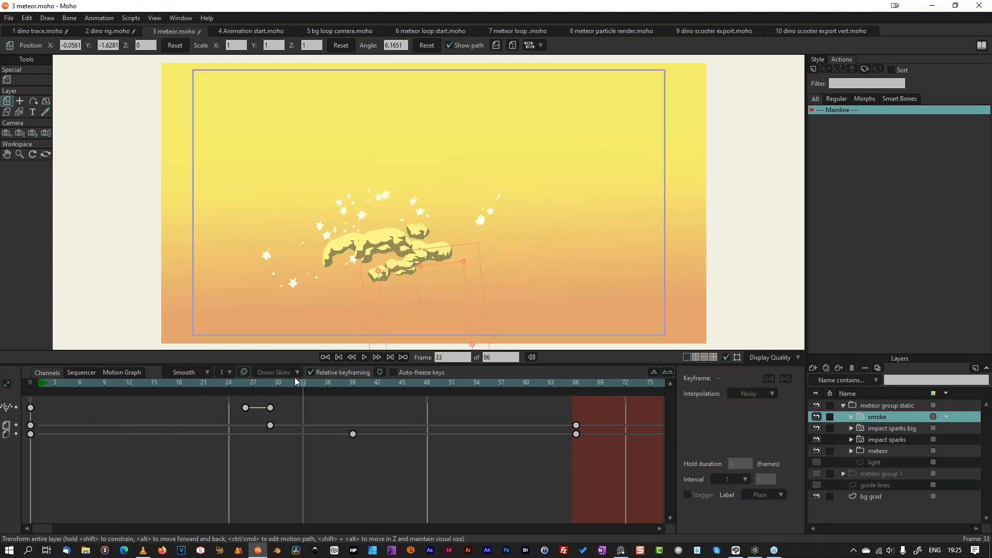
Step: Expand the smoke layer, select smoke 5, and examine its shape animation close up by playing and scrubbing its frames
click(851, 418)
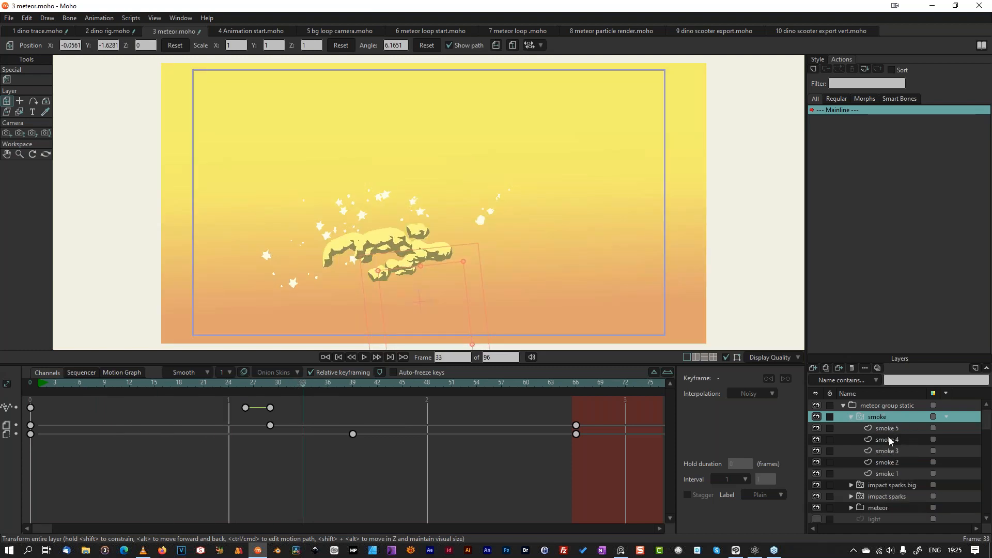
click(900, 429)
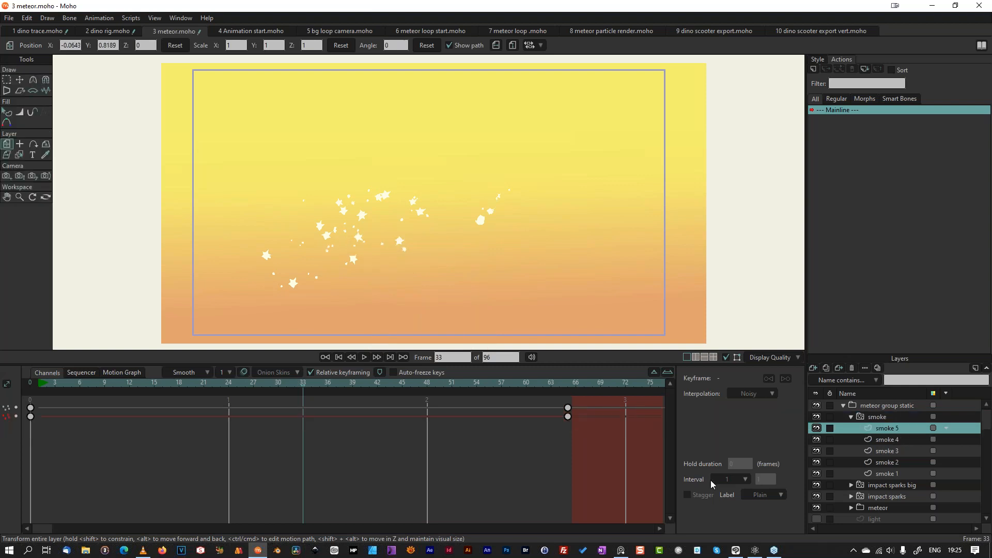
click(19, 197)
scroll(487, 304, down, 2)
scroll(488, 303, down, 3)
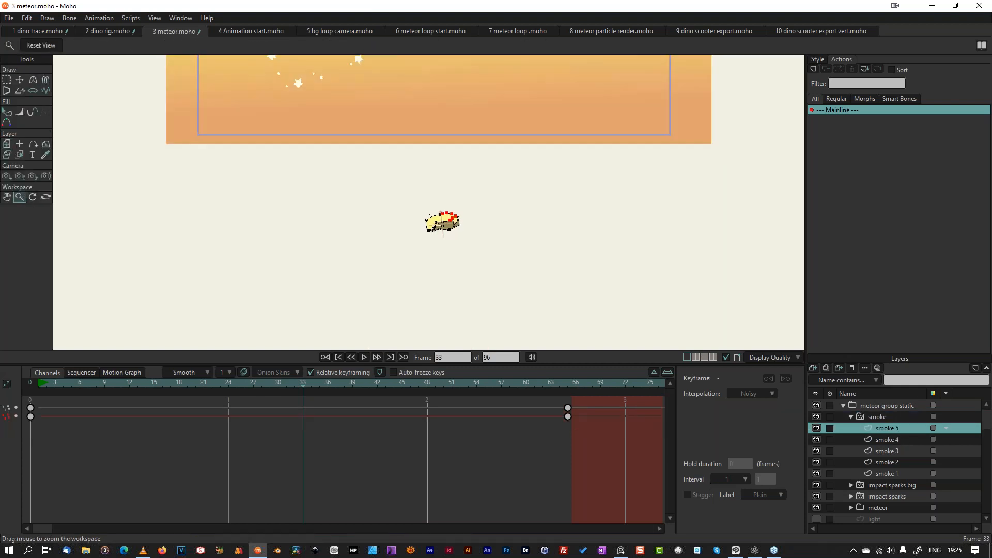
drag(405, 200, 671, 297)
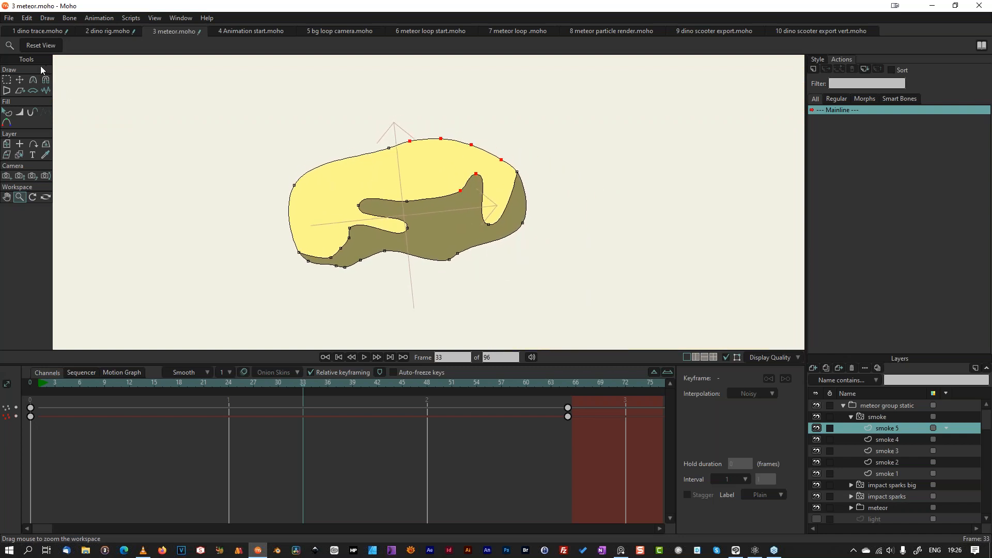
click(48, 383)
key(space)
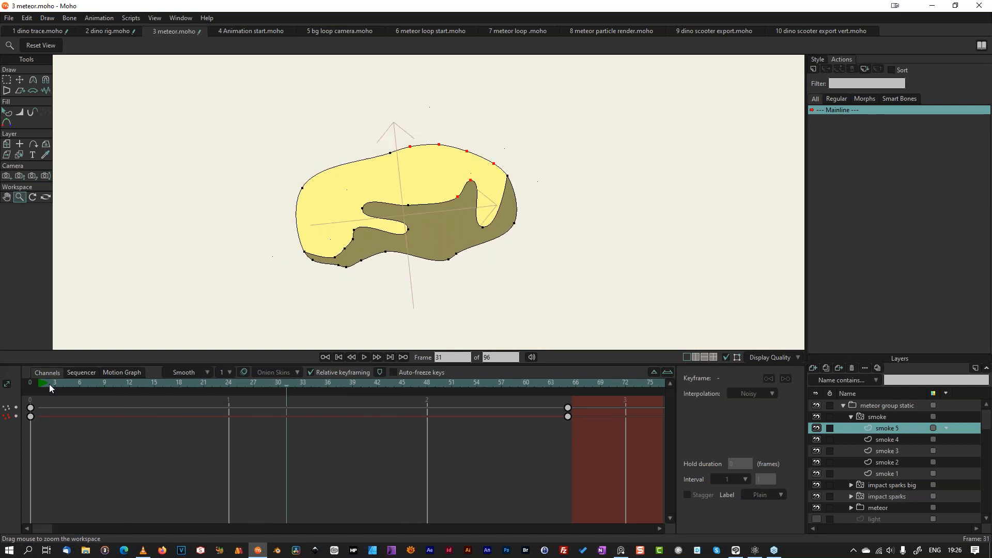
drag(285, 387, 124, 393)
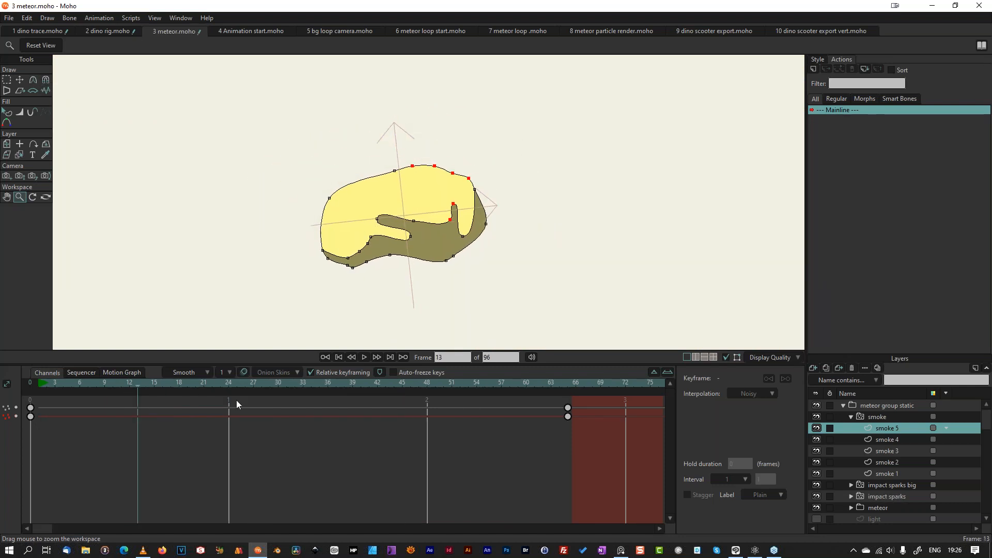
Step: Examine the smoke layer's animated blur radius and opacity in its layer settings up to frame 45, then cancel the dialog
click(889, 417)
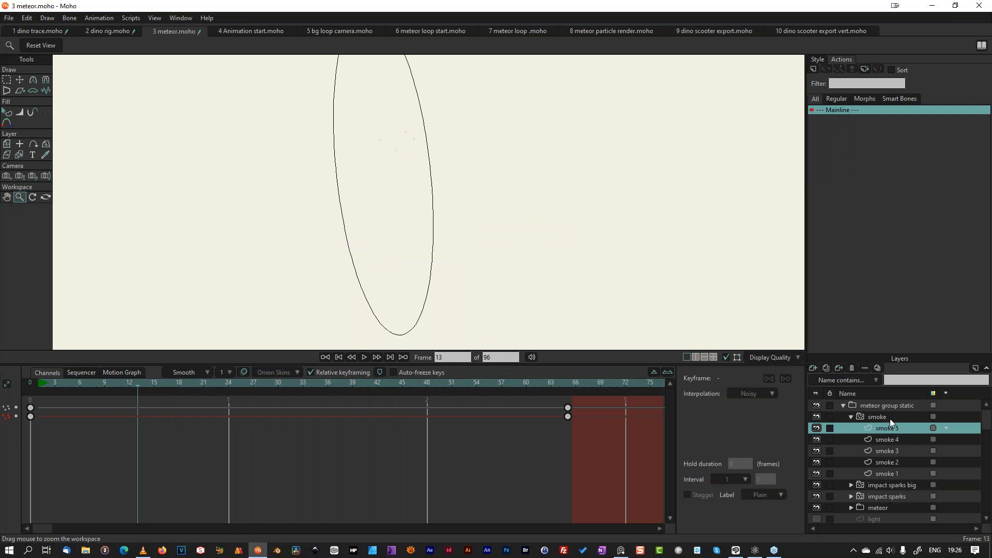
double_click(861, 416)
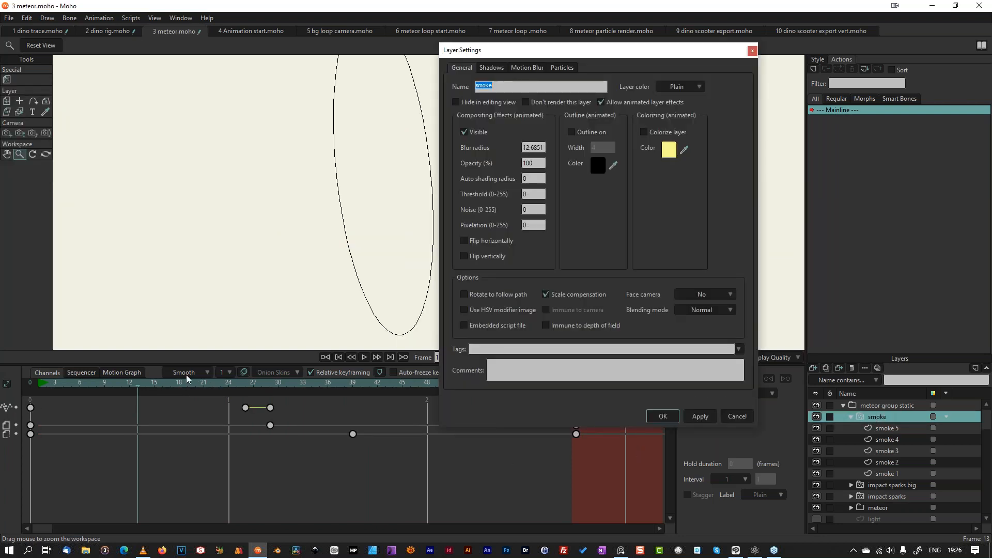
click(70, 383)
key(space)
drag(71, 383, 408, 380)
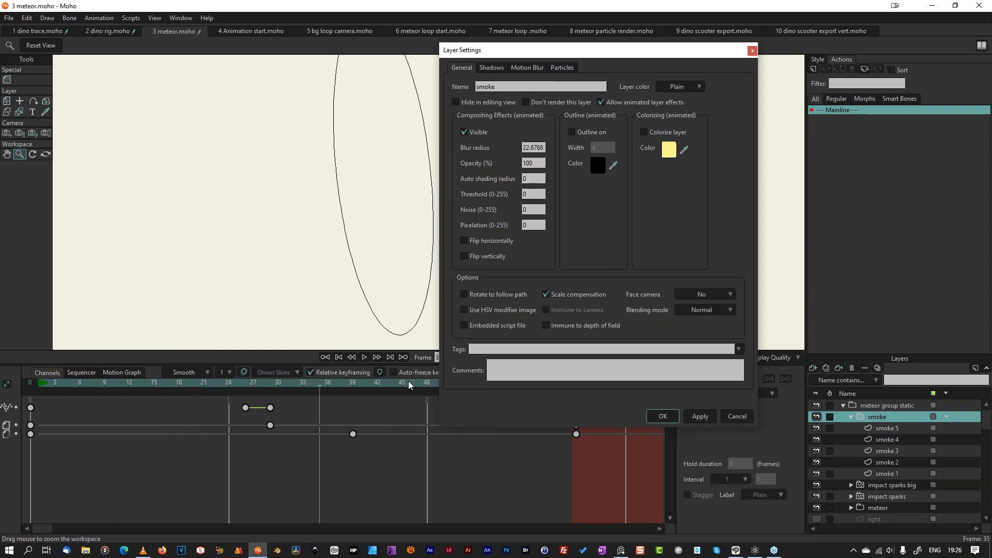
click(405, 382)
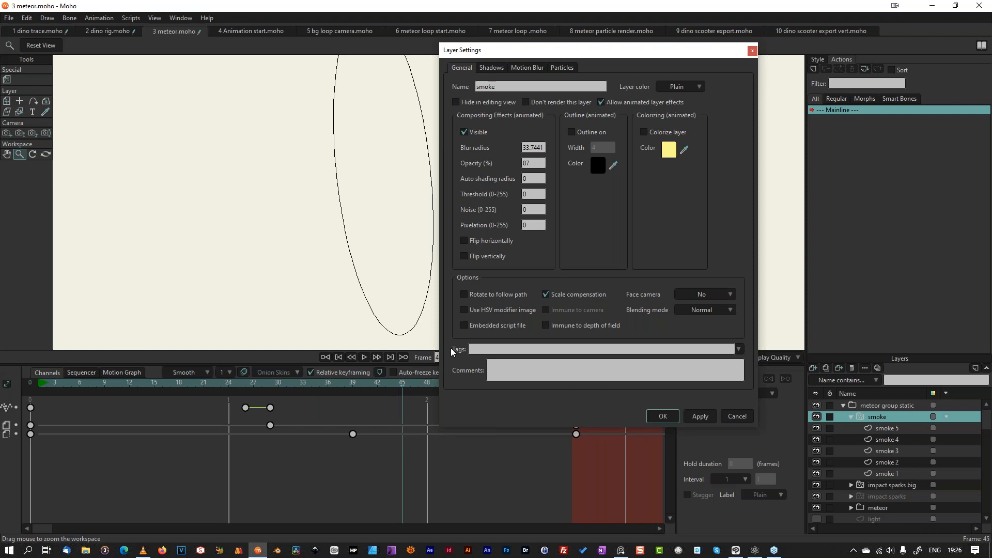
click(736, 416)
Step: Select the meteor group static layer and preview a render of the blurred smoke at frame 45
scroll(388, 170, down, 5)
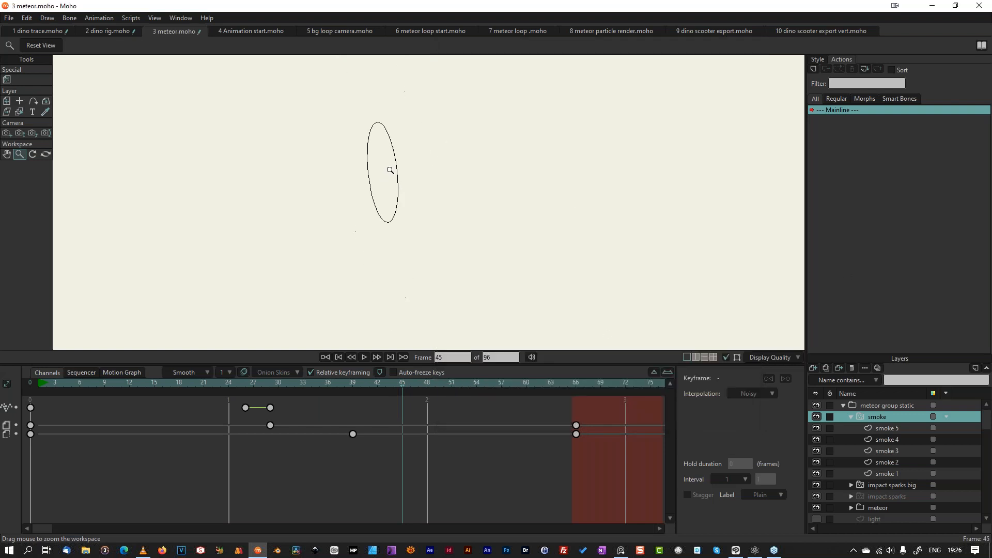
click(892, 406)
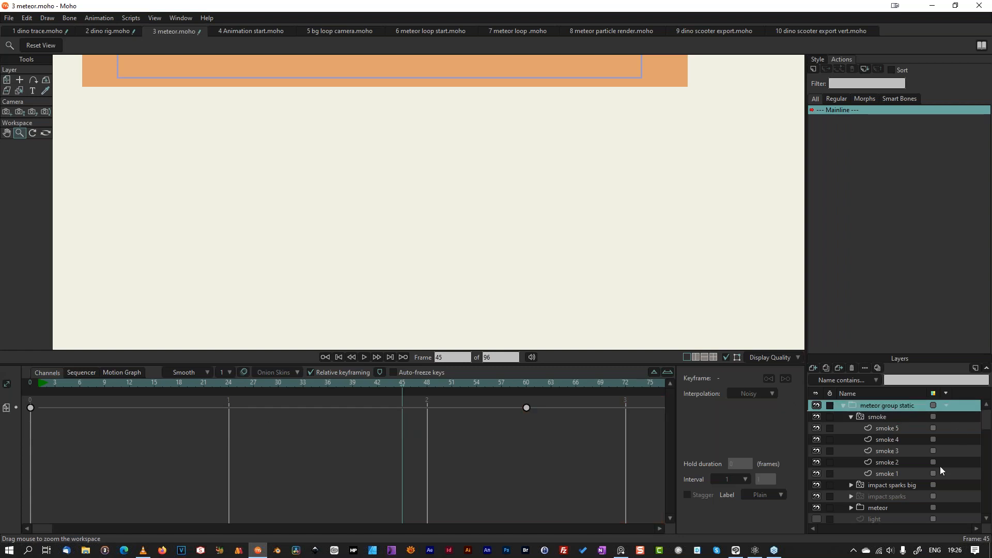
drag(331, 62, 404, 341)
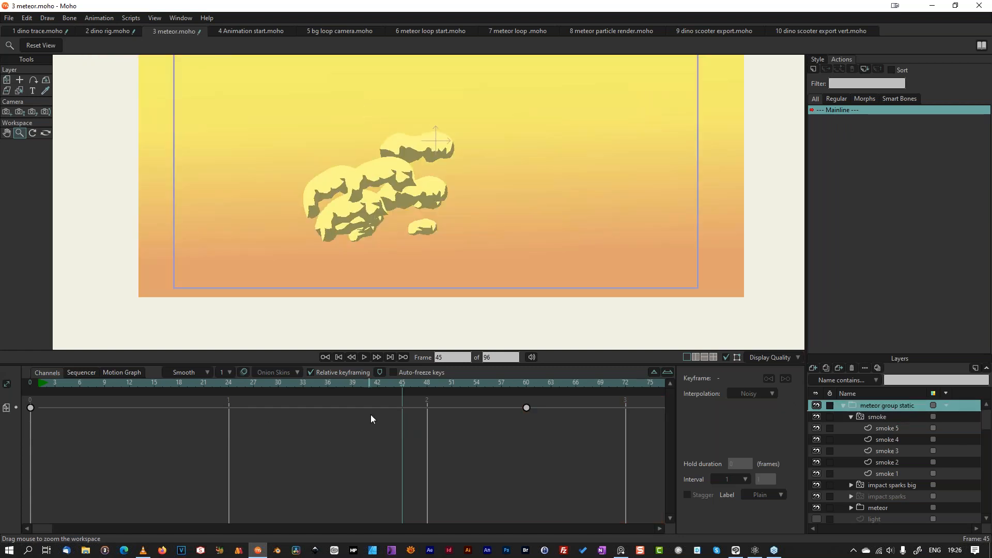
key(ctrl+r)
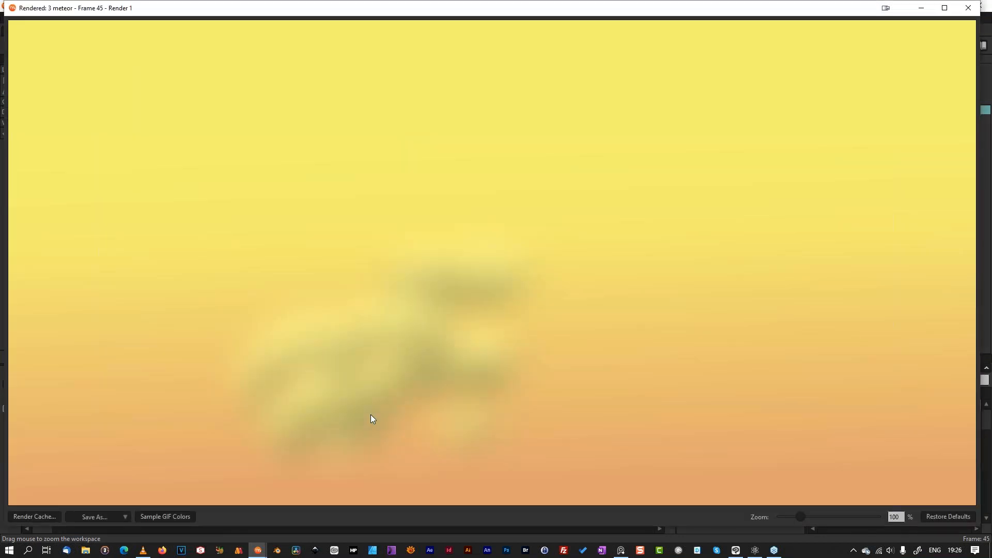
click(968, 8)
Step: Go back to frame 27 and preview a render of the impact with its smoke
drag(352, 381, 256, 395)
key(ctrl+r)
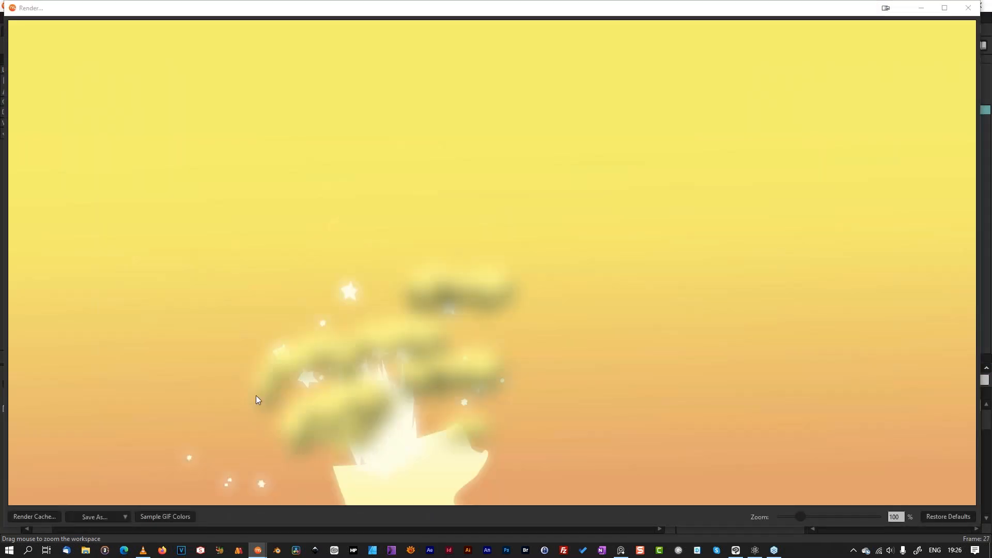
click(967, 8)
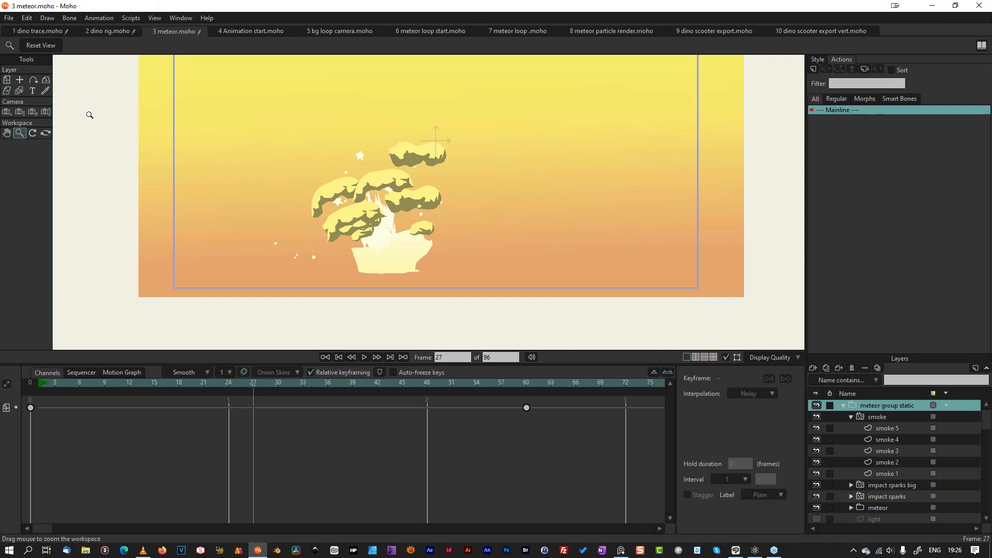
Step: Orbit the workspace to view the impact in depth and examine the smoke layer's particle options, including its source depth
click(45, 133)
drag(310, 235, 202, 208)
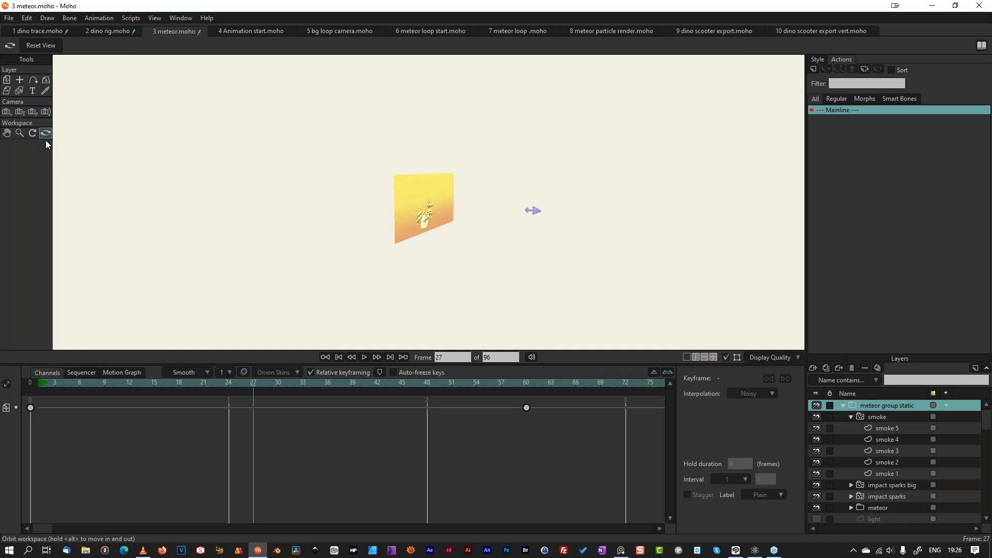
drag(401, 229, 217, 217)
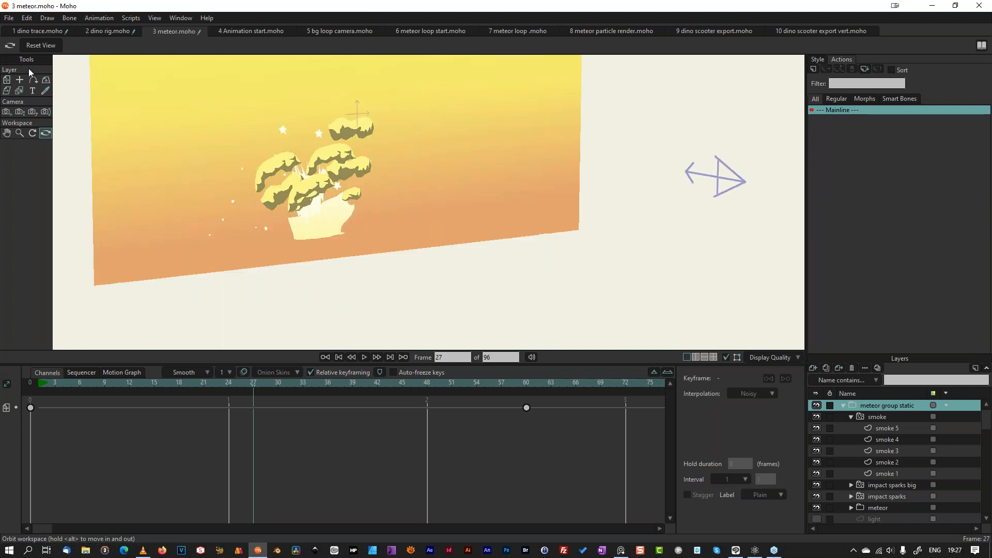
click(876, 418)
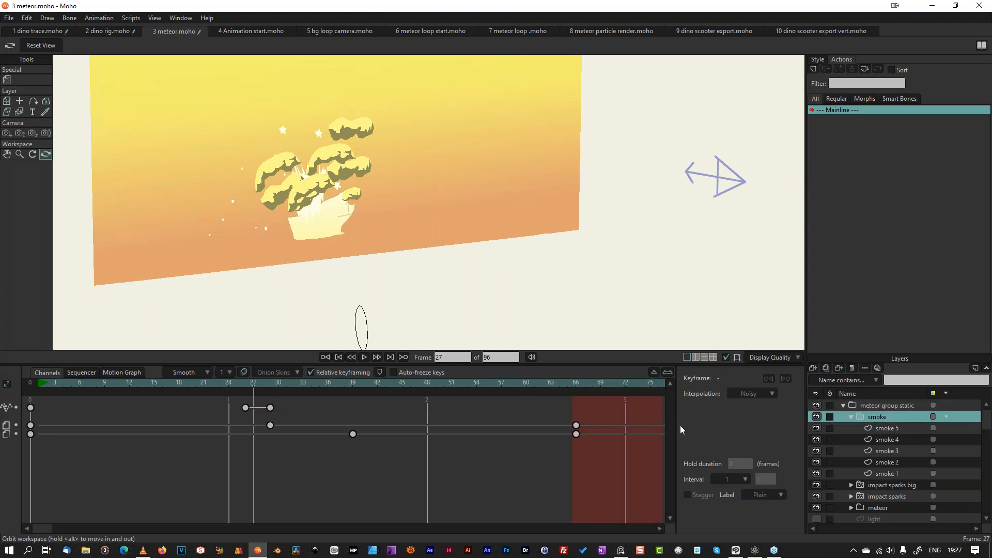
click(7, 80)
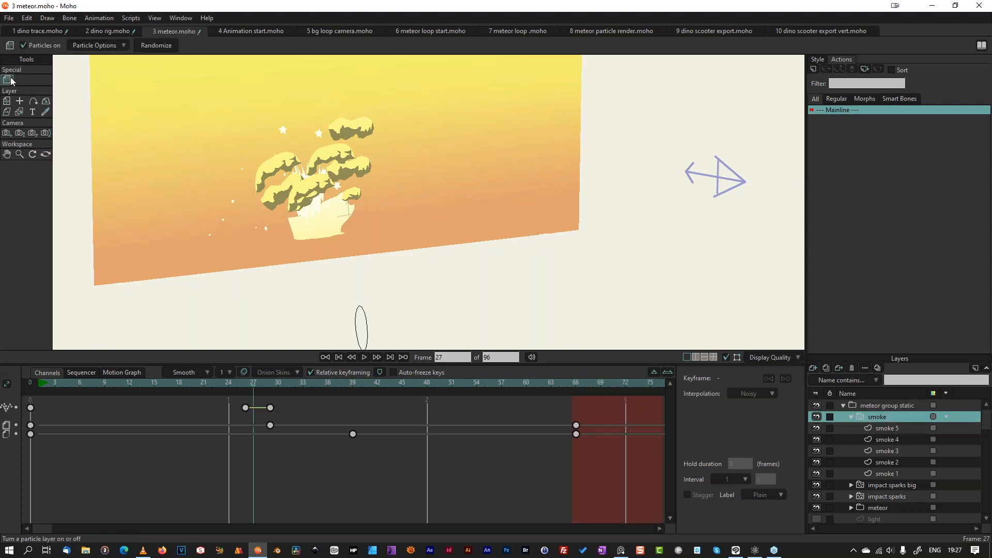
click(122, 45)
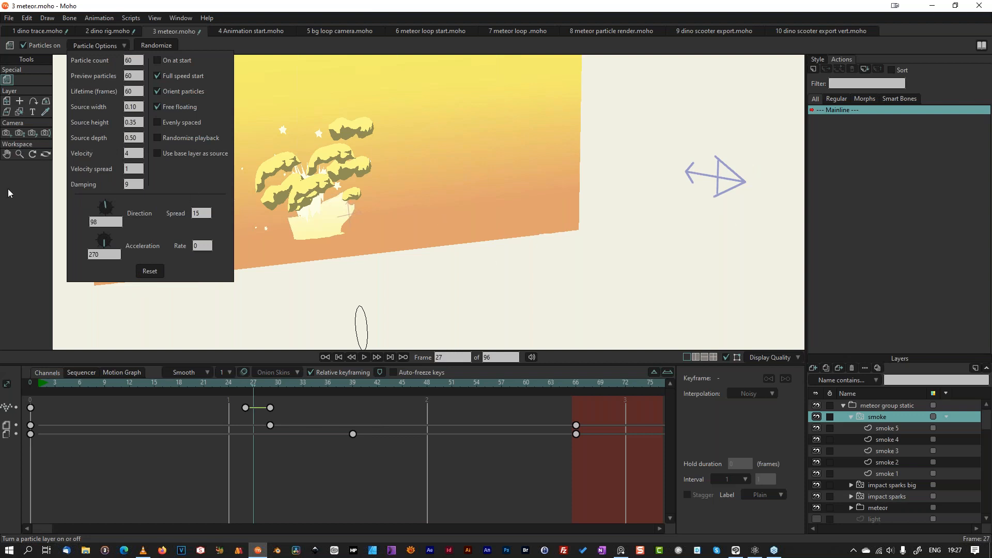
click(186, 236)
scroll(279, 191, down, 4)
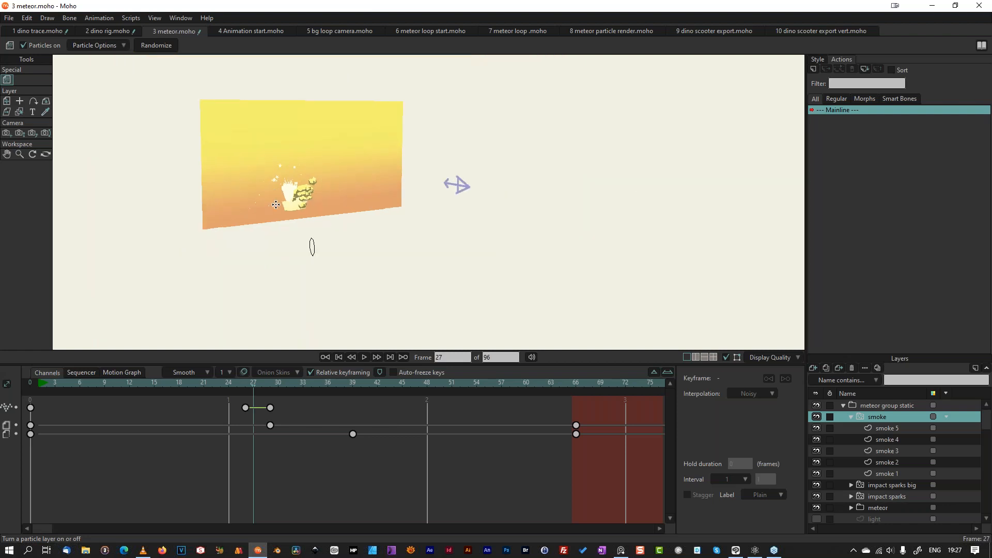
scroll(276, 205, up, 3)
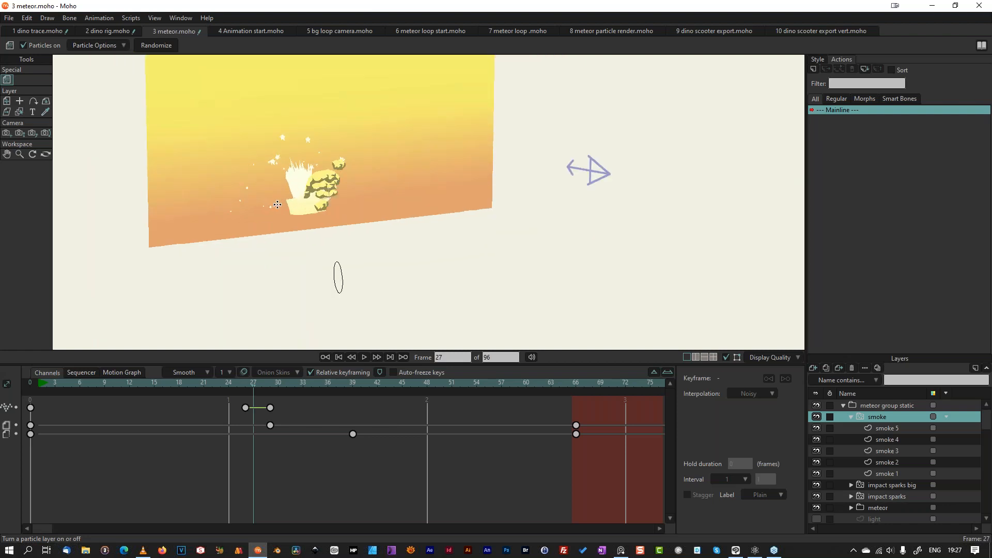
Step: Collapse and hide the meteor group static layer, make meteor group 1 visible, and restore the front view
click(848, 406)
click(844, 405)
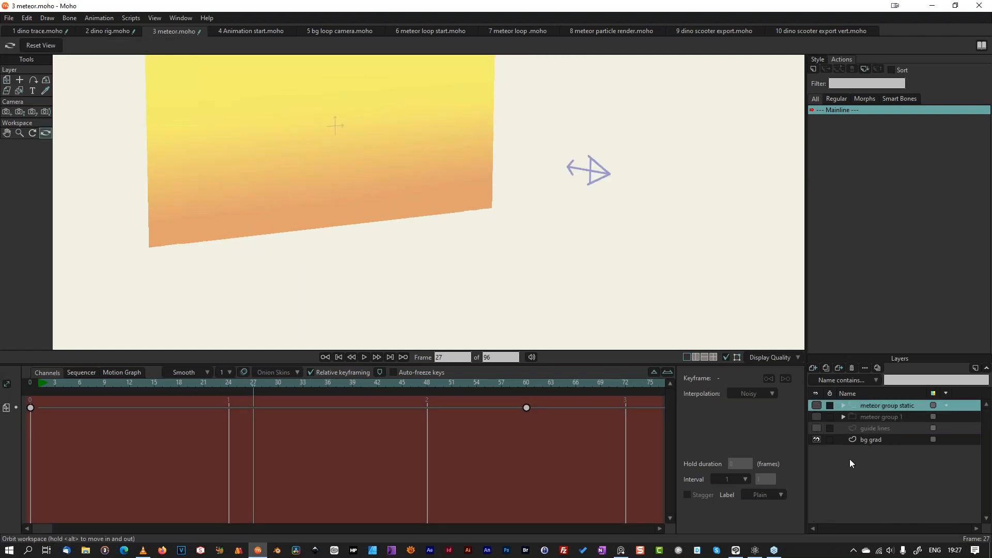
click(816, 417)
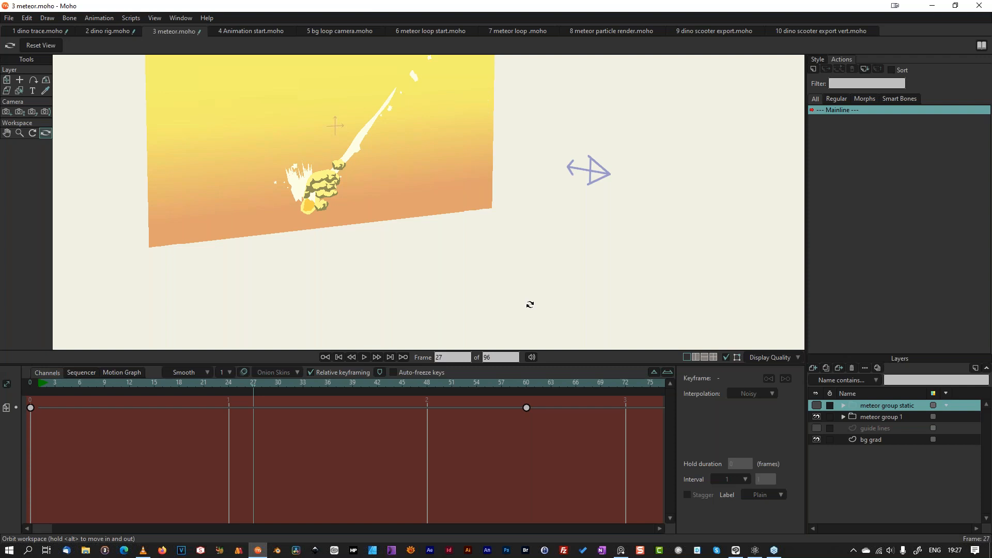
key(ctrl+r)
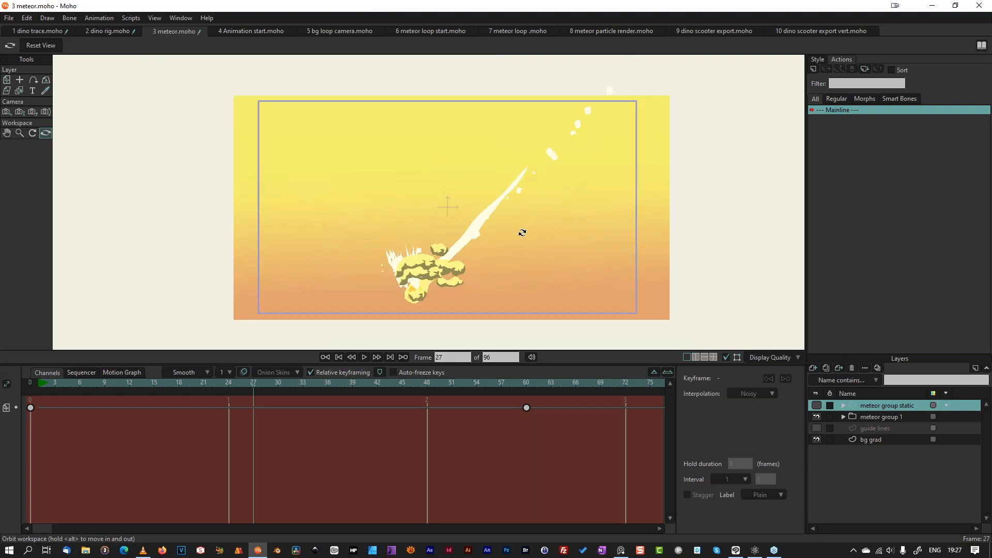
Step: Scrub the meteor's fall and impact, showing the guide lines layer briefly to compare its path and ground level
drag(55, 383, 286, 395)
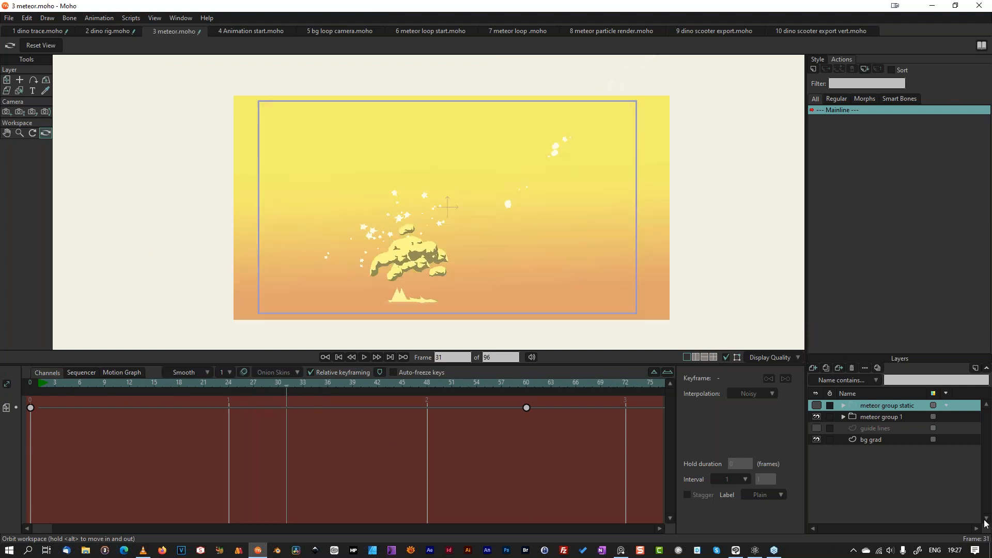
click(816, 428)
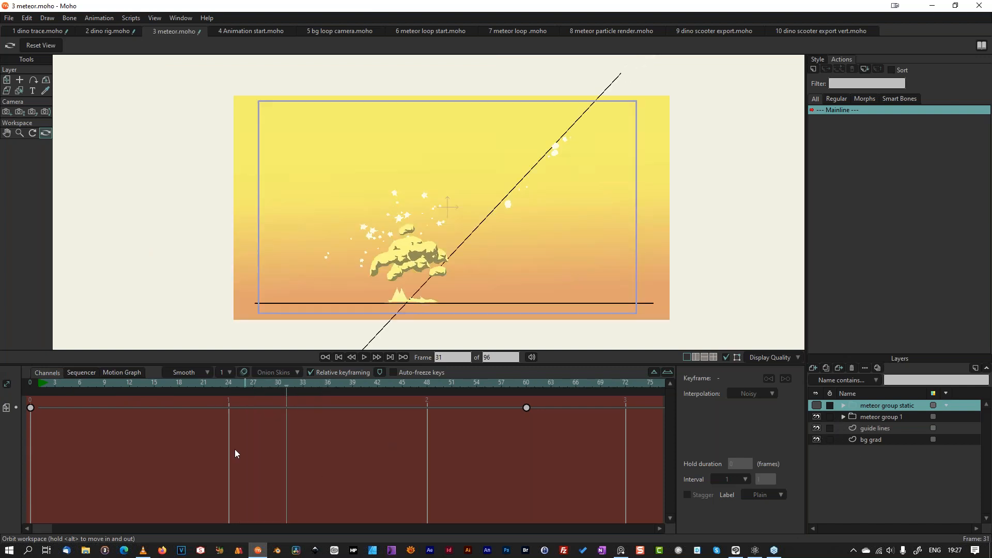
drag(147, 384, 195, 382)
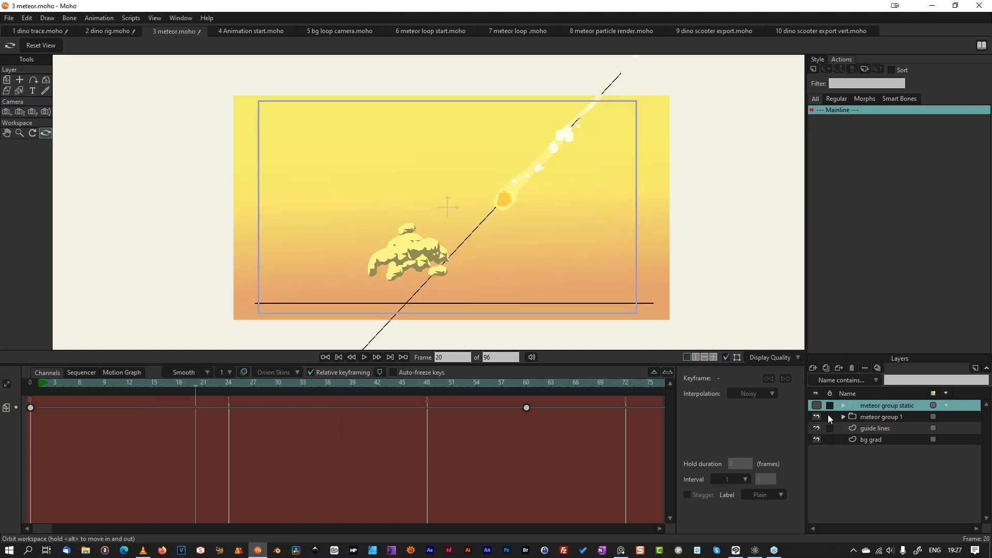
click(817, 427)
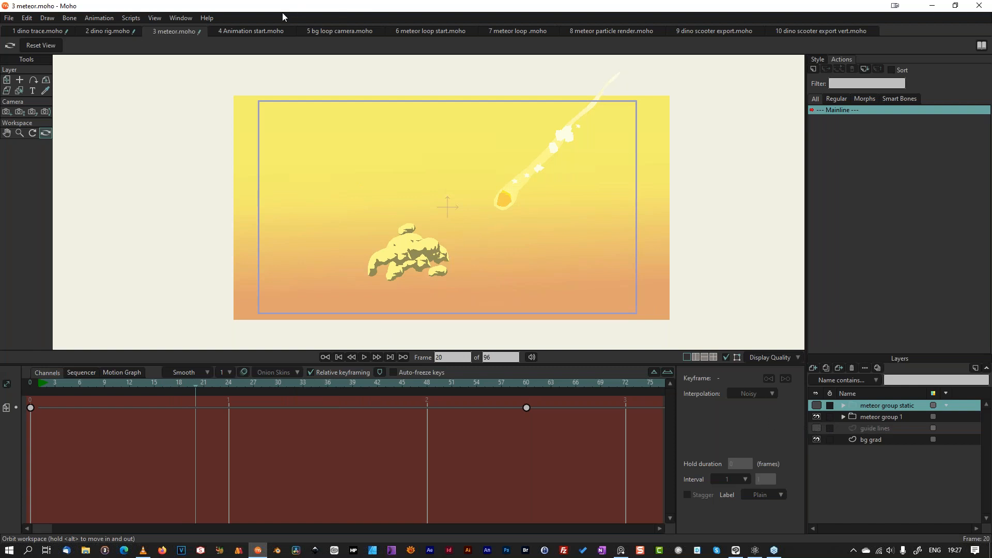
Step: Switch to the 4 Animation start.moho document and review its project settings, accepting the dimensions, frame rate and frame range
click(259, 29)
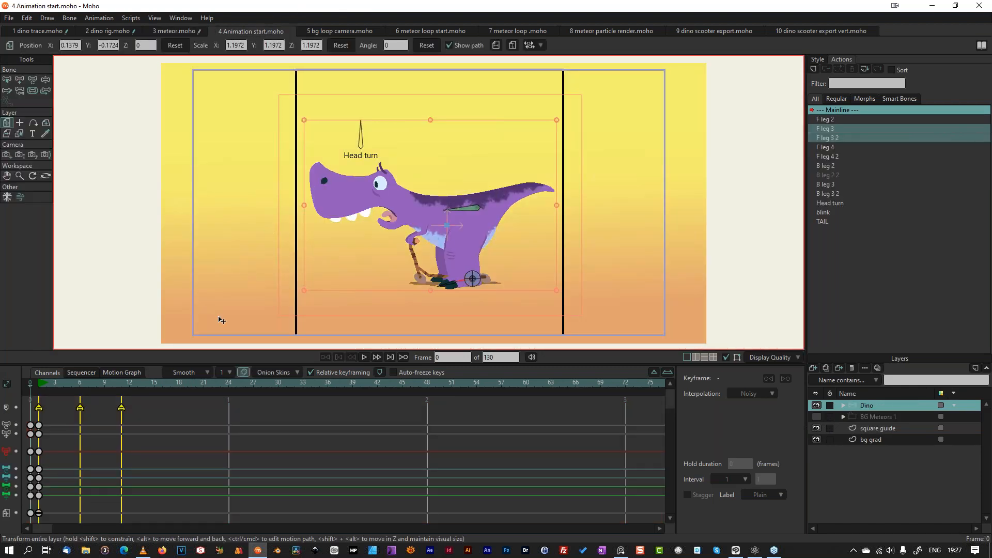
scroll(242, 221, down, 2)
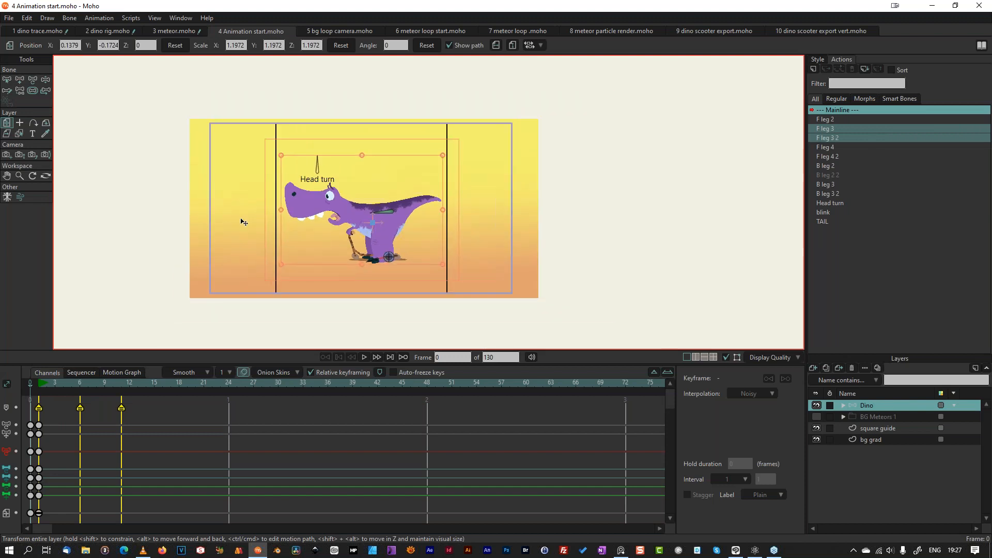
scroll(243, 223, up, 1)
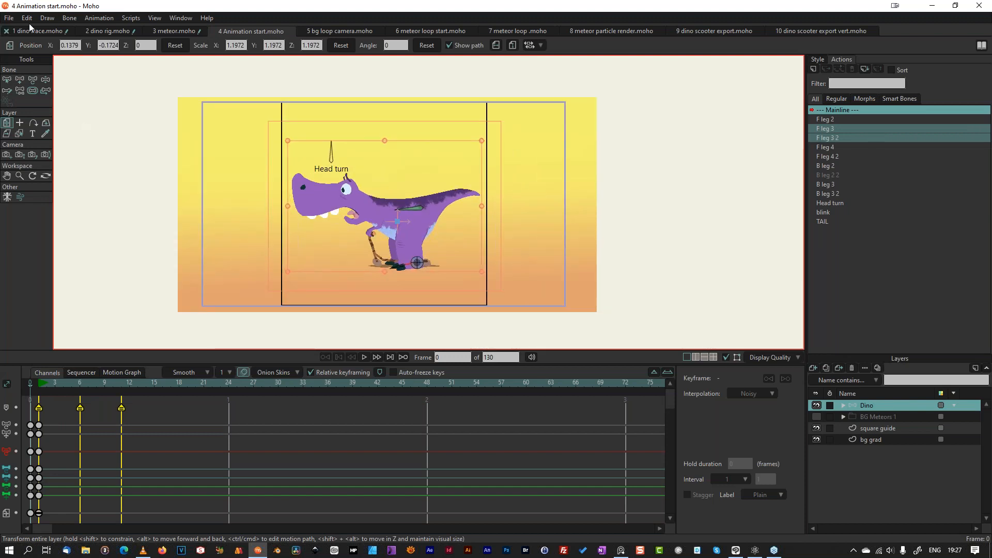
click(9, 19)
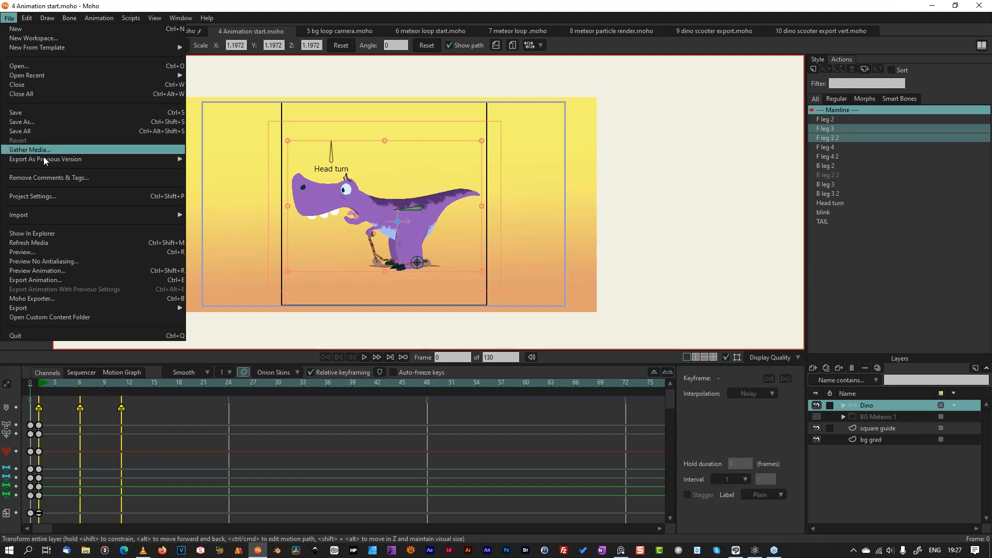
click(57, 196)
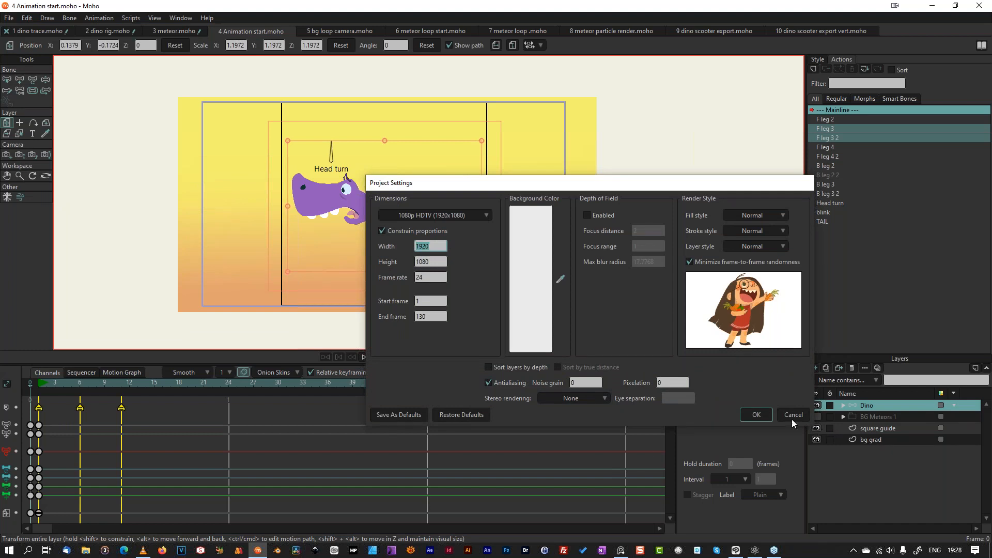
click(754, 415)
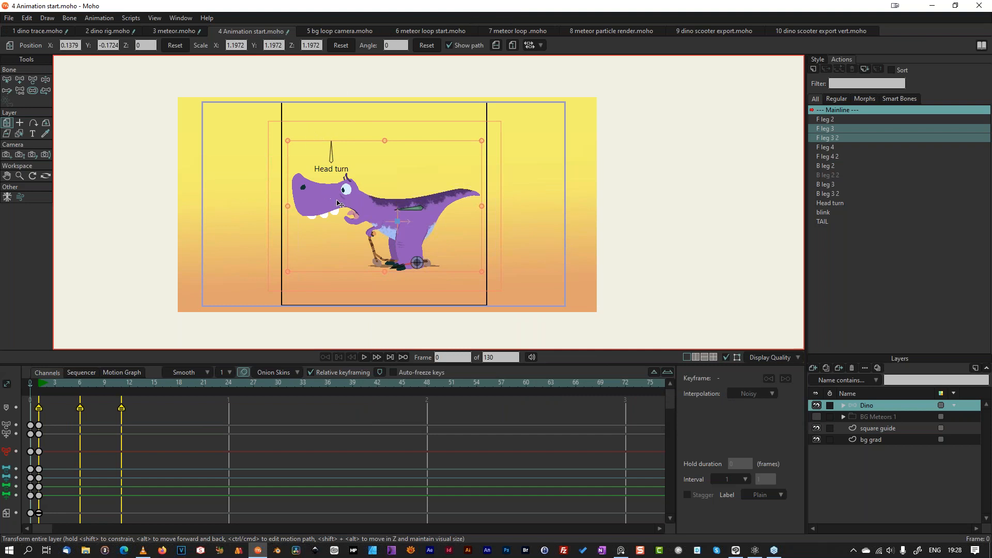
Step: Hide the square guide layer
scroll(379, 255, up, 1)
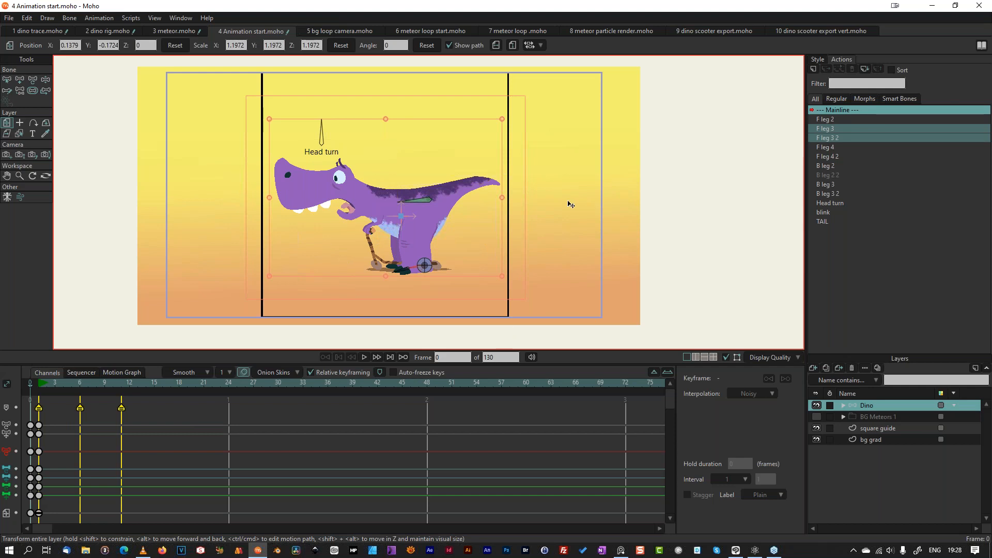
click(816, 429)
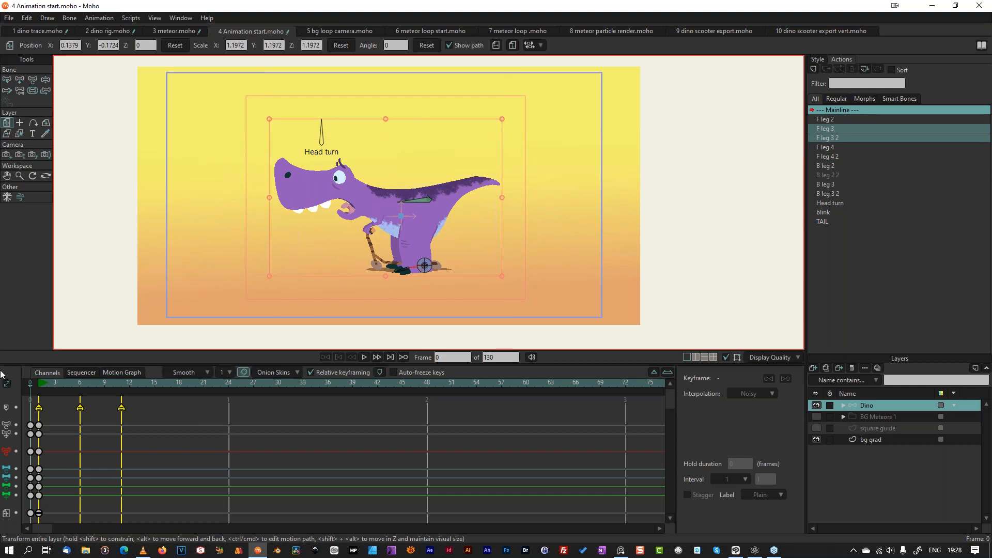
scroll(88, 341, down, 2)
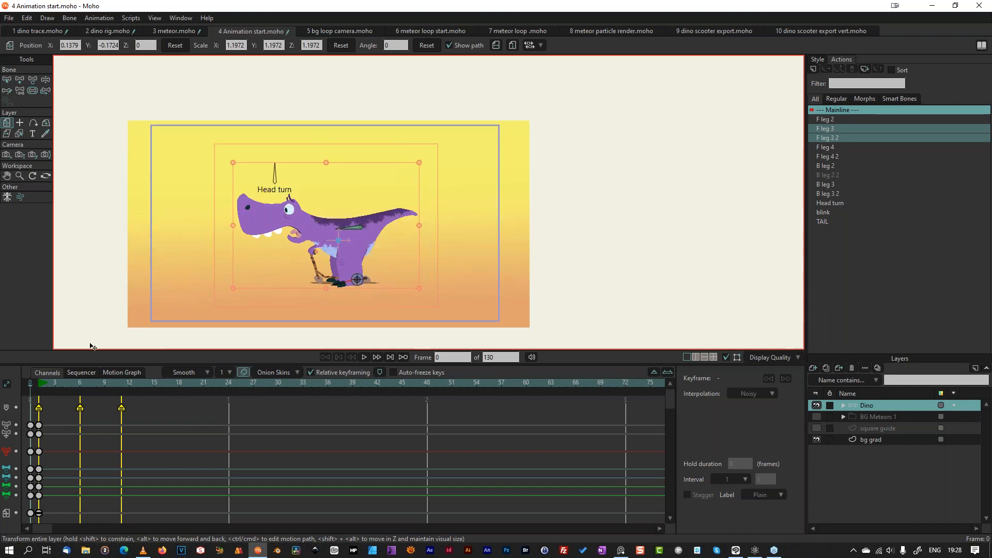
scroll(91, 342, up, 1)
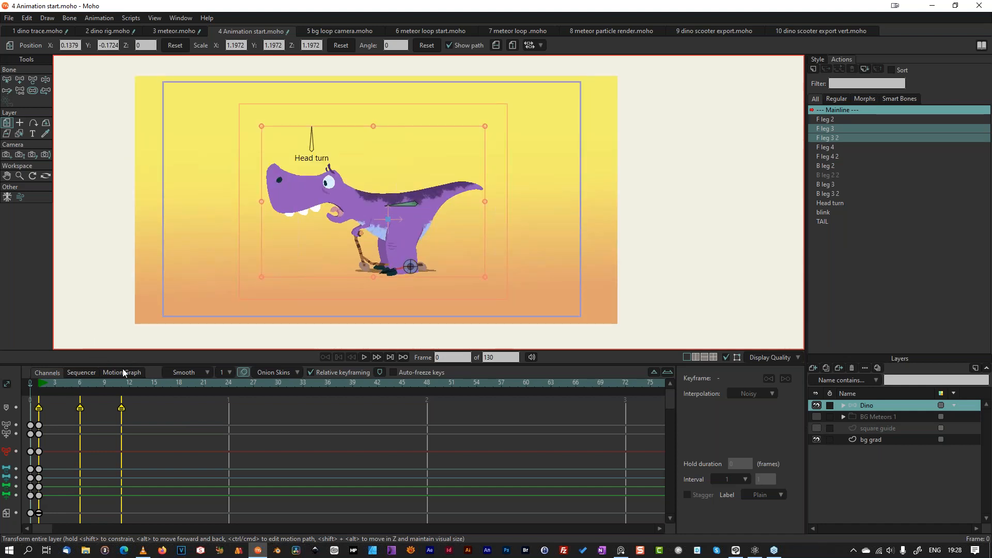
Step: Freeze the Dino layer's bone pose at frame 1
click(35, 382)
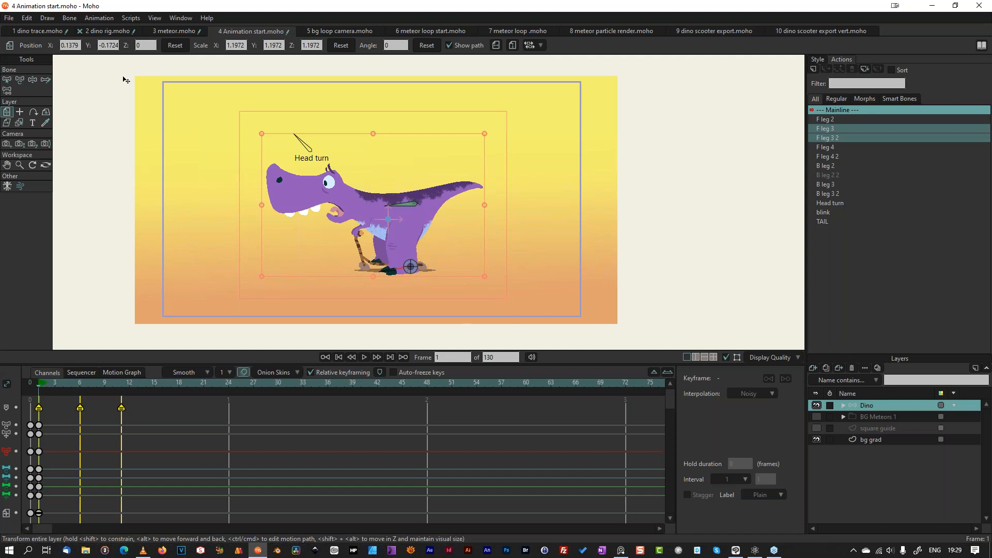
click(68, 17)
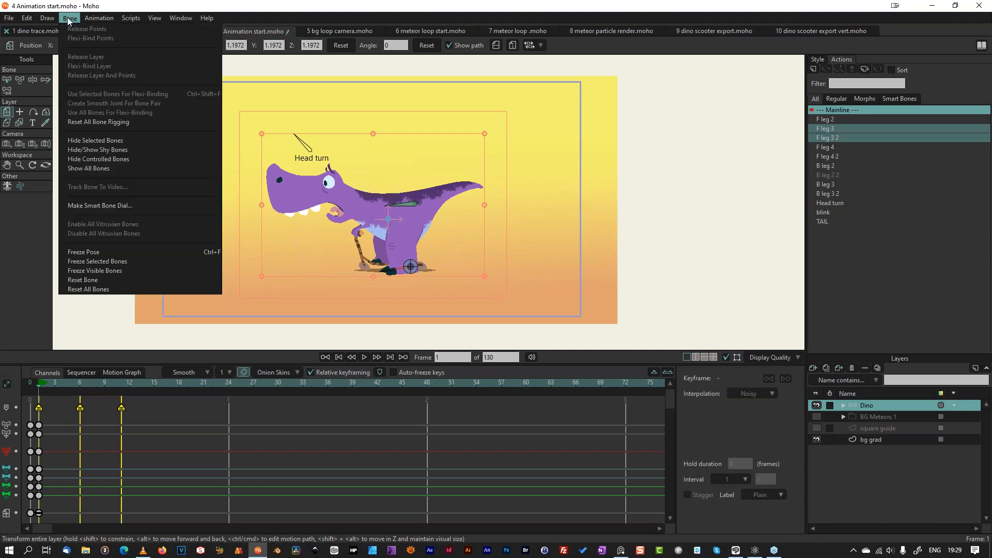
click(97, 251)
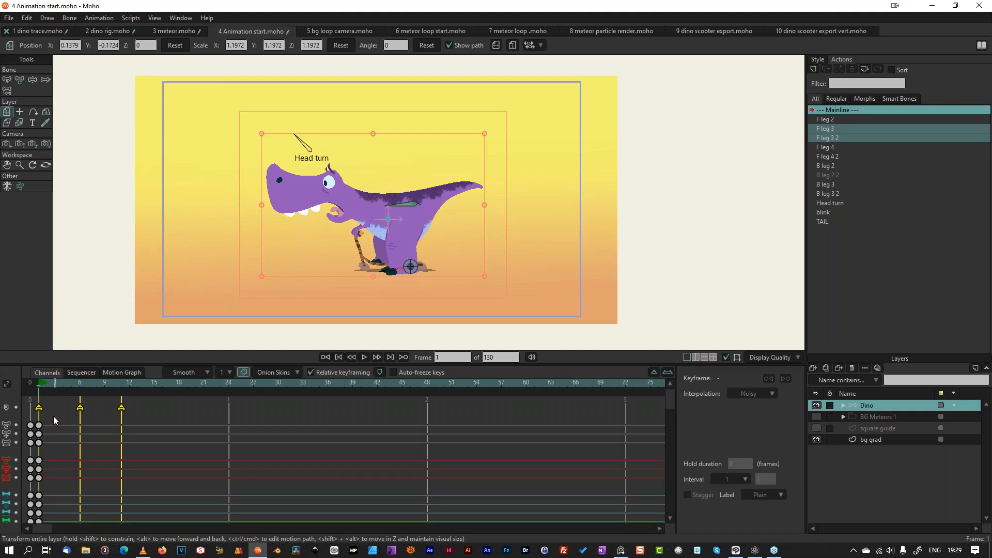
Step: Copy the Dino layer's frame 1 keyframes to frame 11
drag(48, 419, 40, 444)
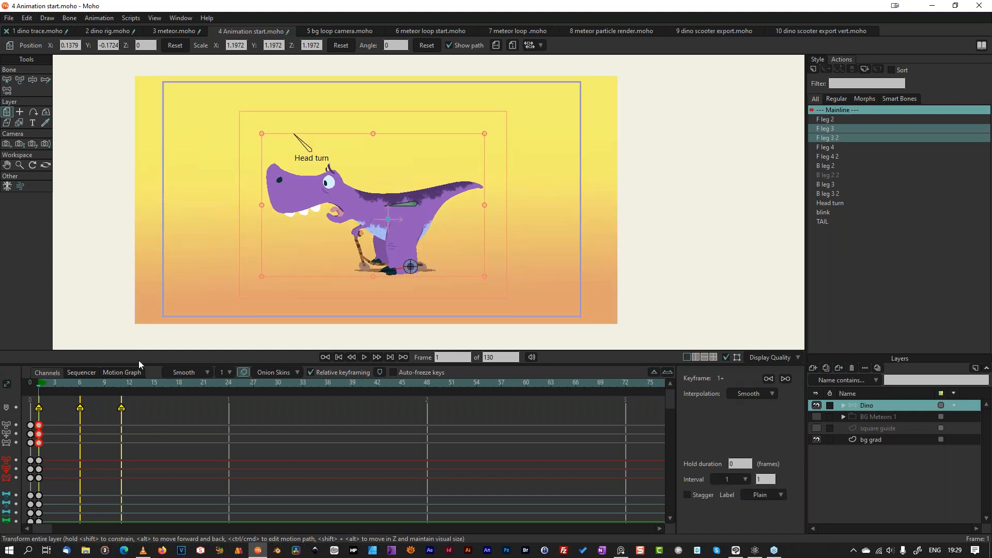
click(122, 380)
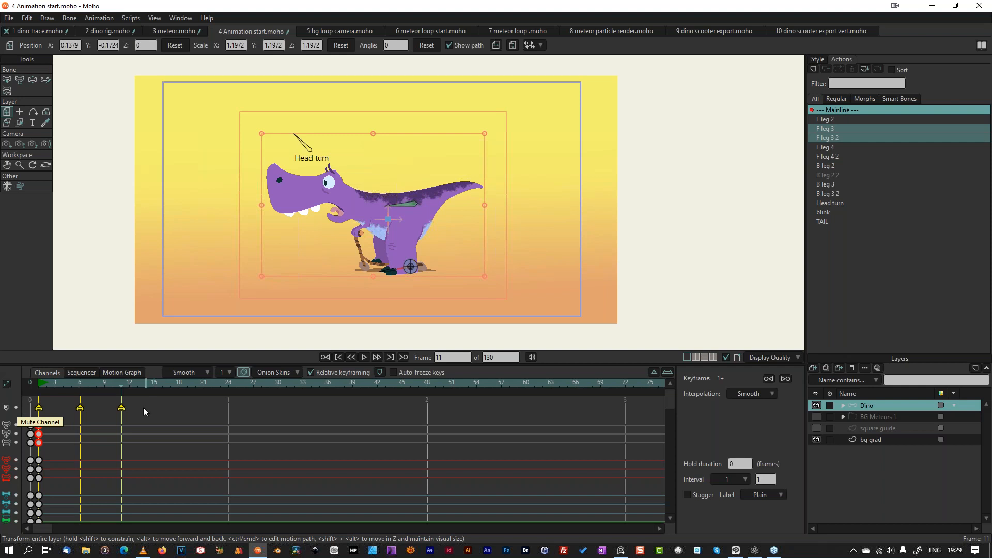
key(ctrl+v)
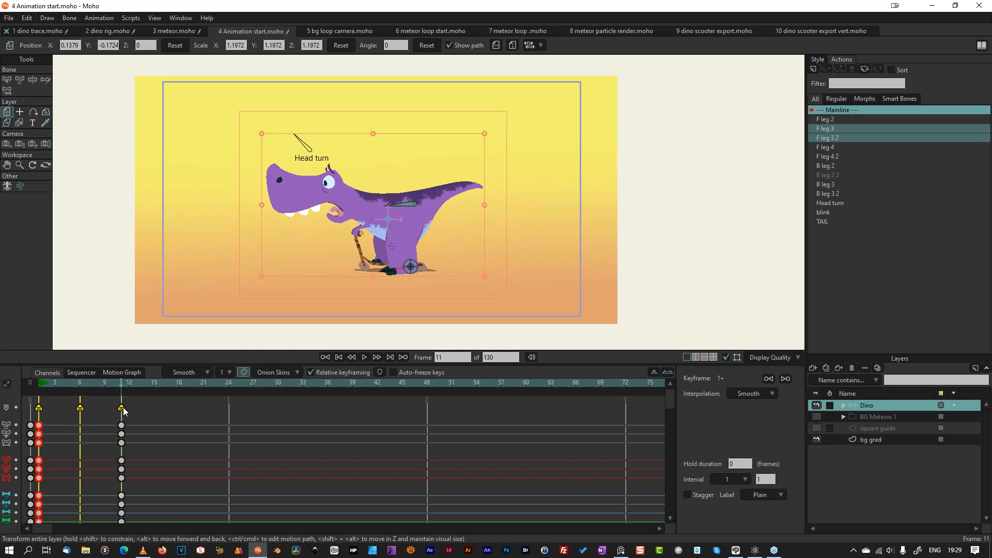
Step: Give the frame 11 keyframes Cycle interpolation that loops back to absolute frame 2
drag(138, 421, 116, 447)
click(752, 394)
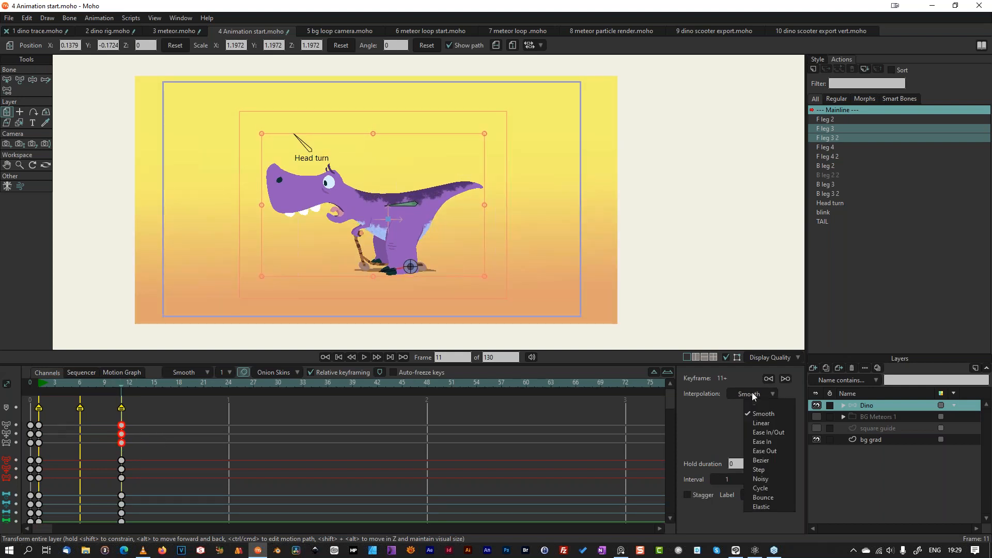
click(758, 488)
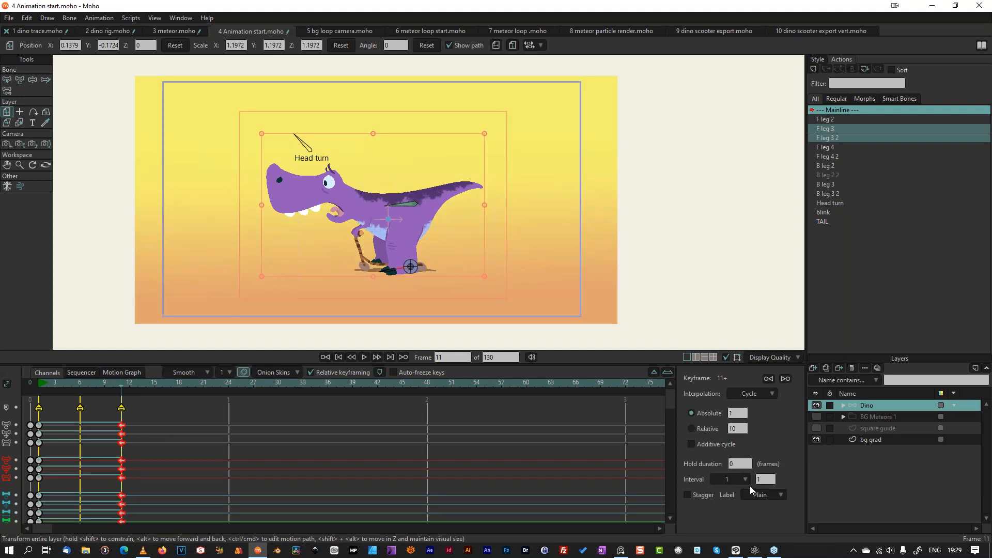
click(727, 412)
key(Delete)
text(2)
key(Return)
Step: At frame 6, raise and tilt the body bone, lift the near foot up behind the scooter, and preview the motion
drag(48, 383, 80, 377)
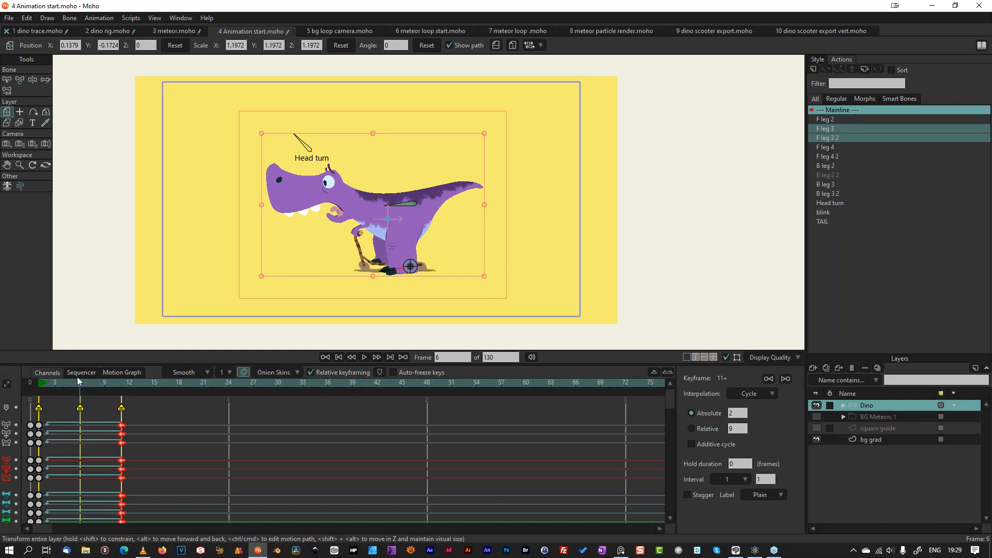
click(35, 81)
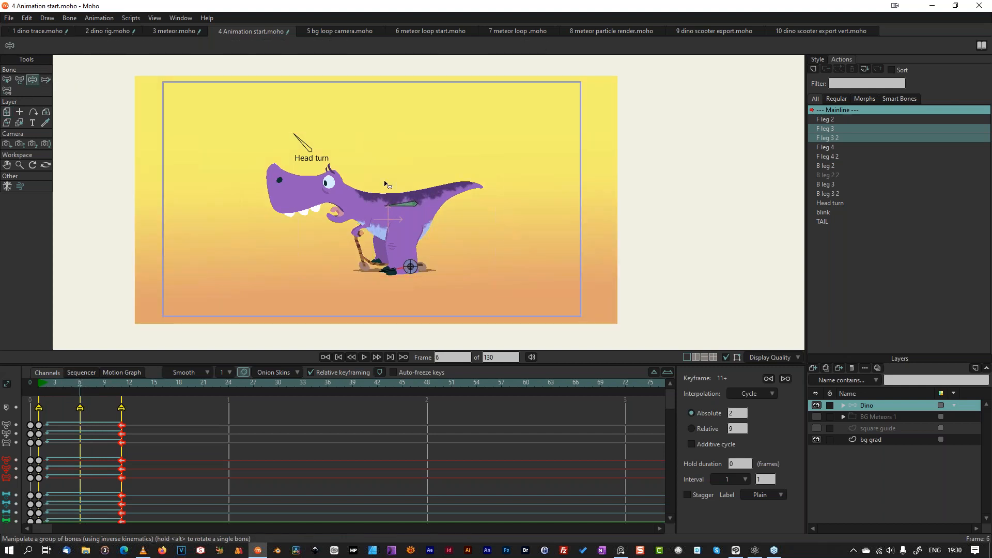
click(20, 81)
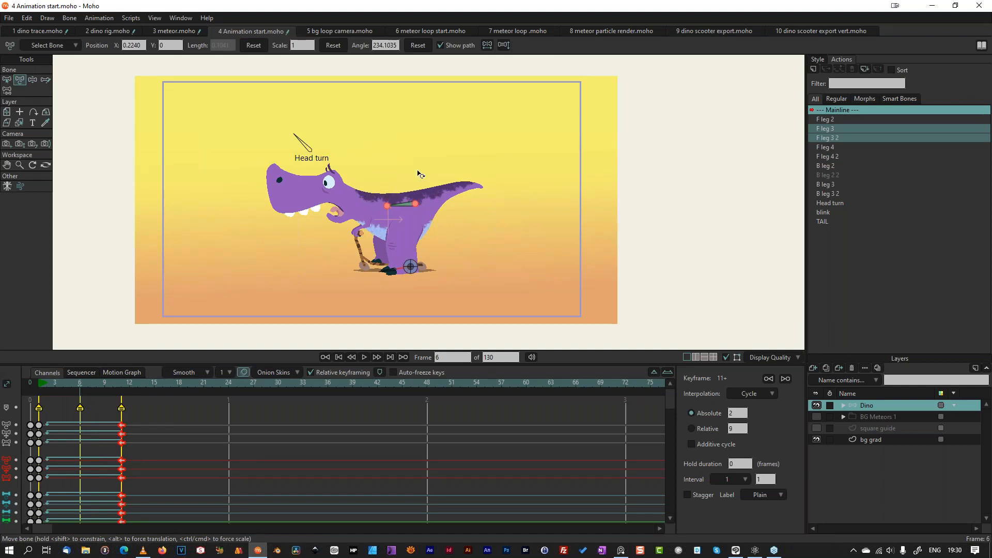
drag(419, 207, 396, 199)
click(398, 200)
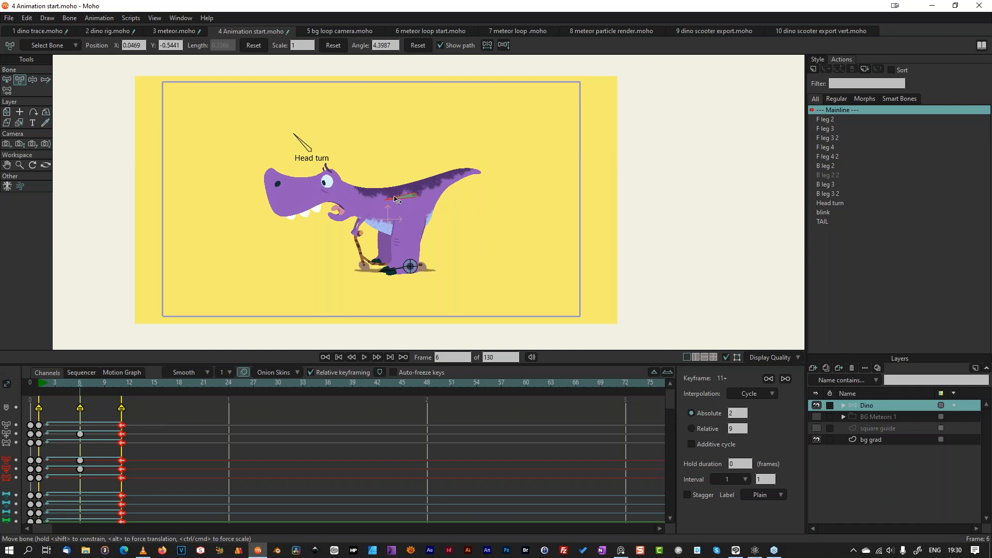
drag(411, 266, 447, 222)
click(50, 383)
key(space)
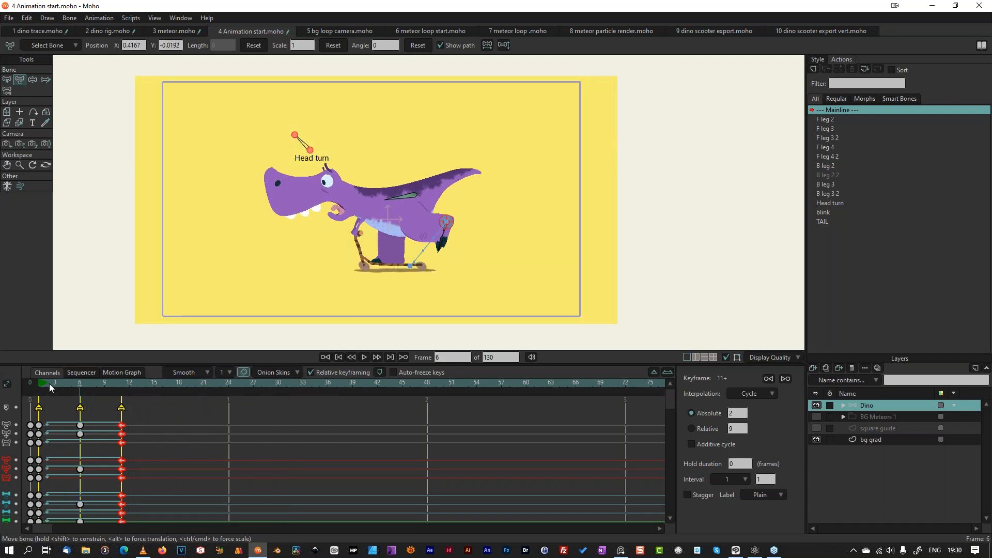
key(space)
Step: Copy the frame 1 keyframes to frame 4 and pose the near foot back along the ground at about X 0.37
drag(51, 441, 39, 421)
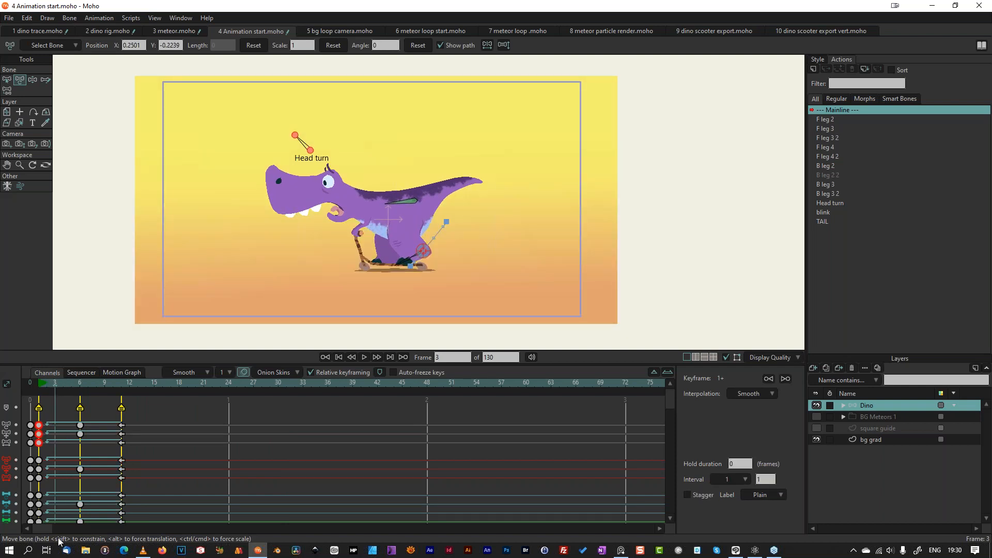
click(61, 382)
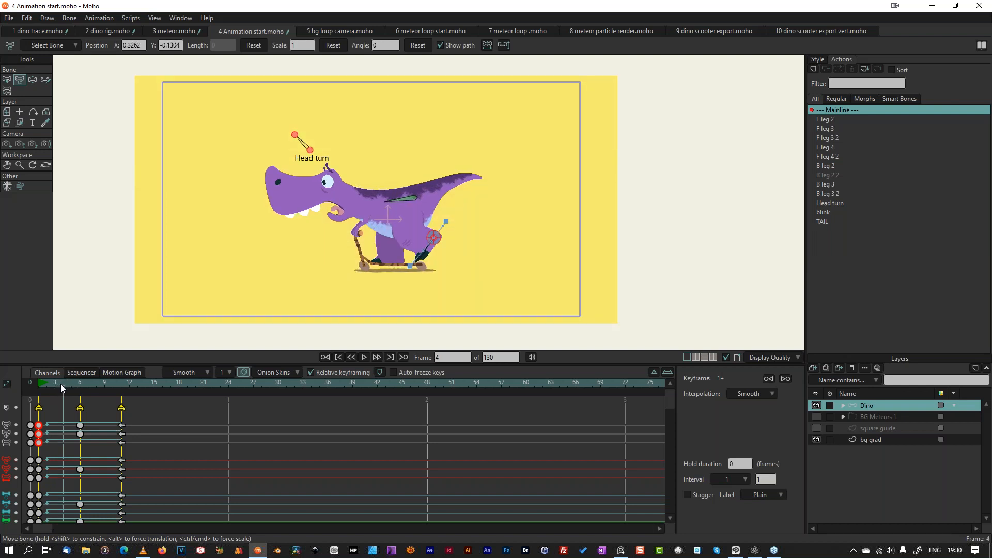
key(ctrl+v)
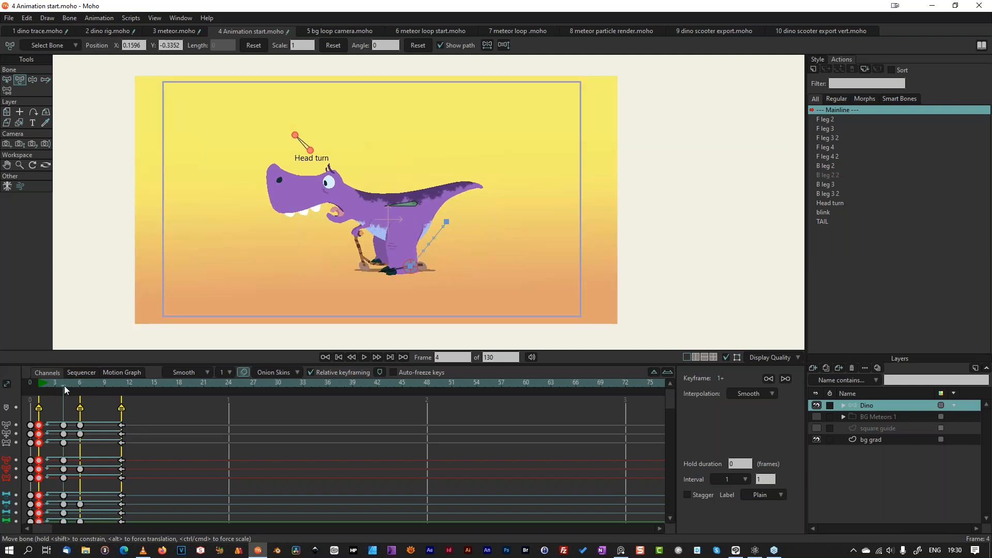
click(414, 260)
drag(418, 275, 399, 302)
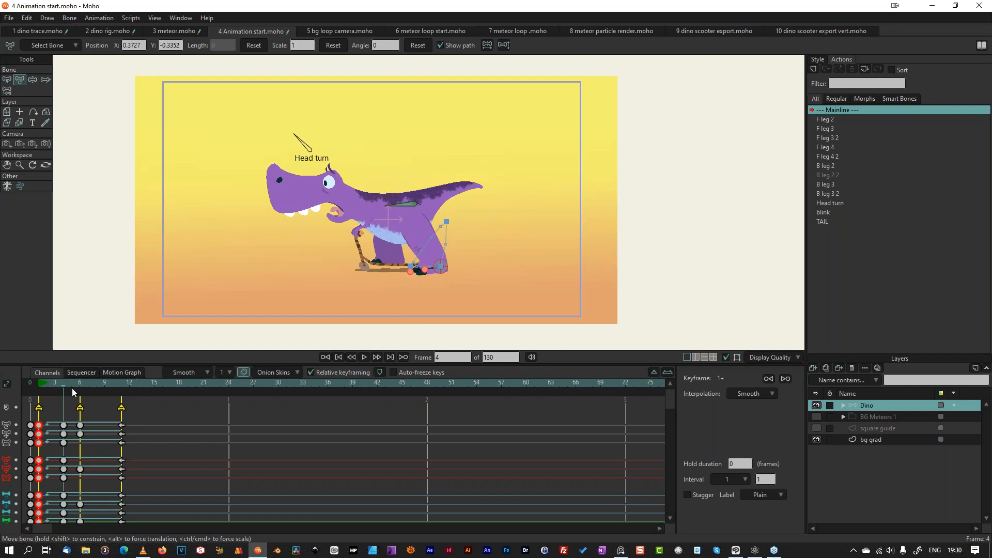
Step: At frame 8, swing the raised near foot forward to about X 0.08, Y -0.13, and tilt its toes up
key(ctrl+Right)
key(ctrl+Right)
key(ctrl+Right)
key(ctrl+Right)
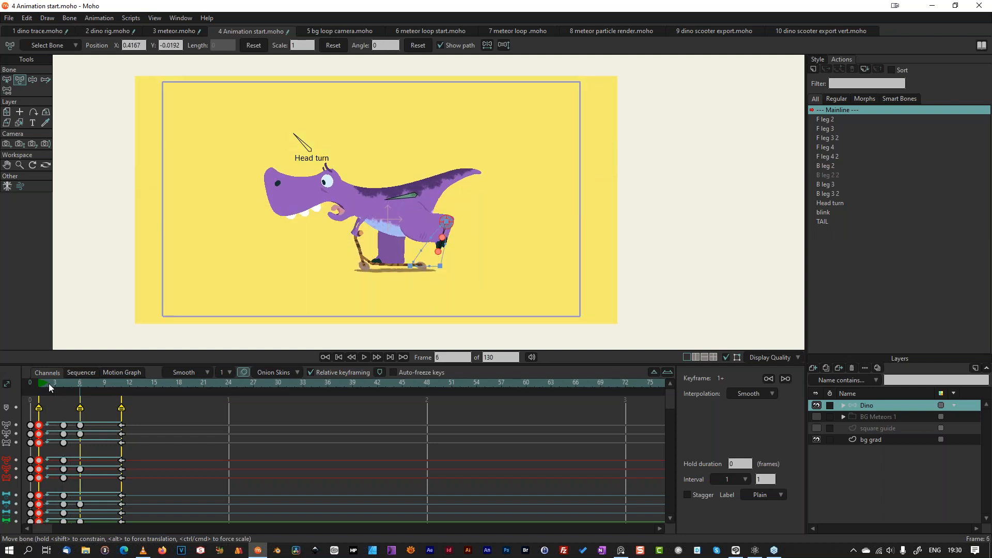
drag(460, 246, 390, 241)
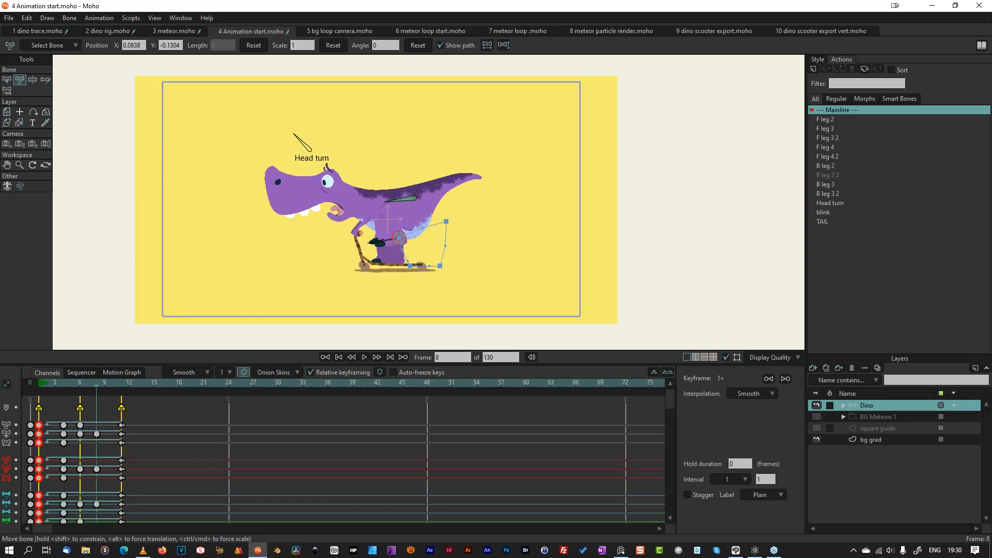
click(20, 164)
scroll(386, 239, up, 3)
click(19, 81)
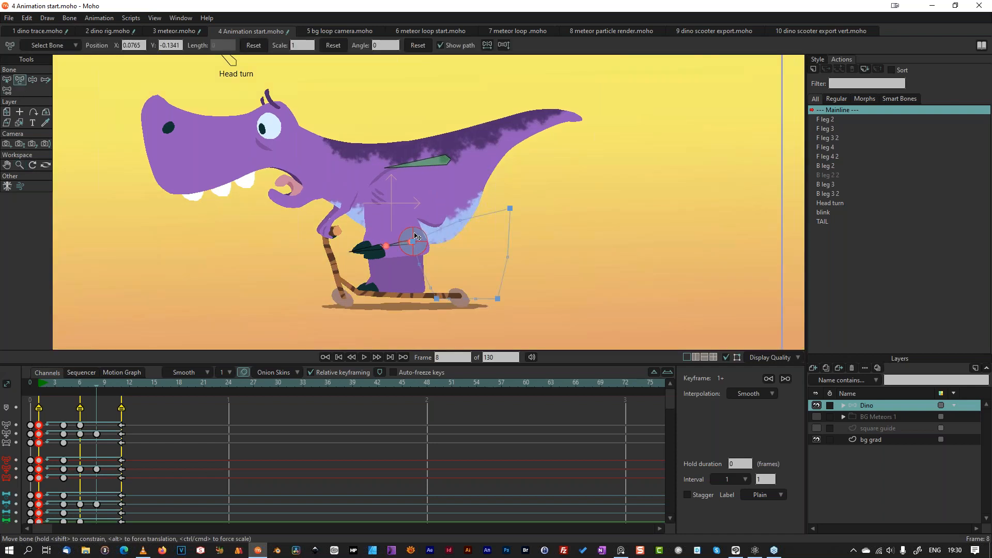
drag(396, 245, 394, 247)
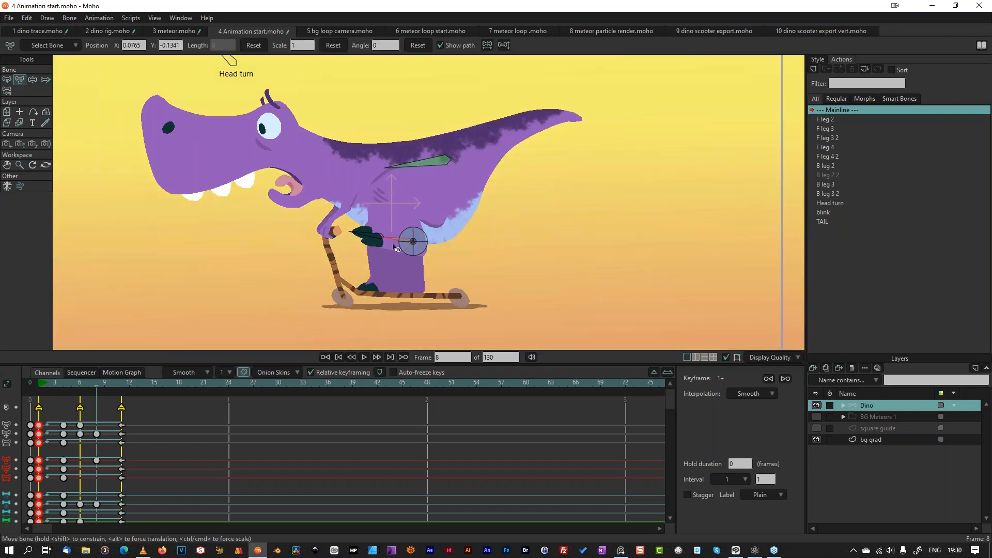
Step: At frame 10, reach the near foot forward near the front wheel with its toes raised, and play the push cycle
click(99, 386)
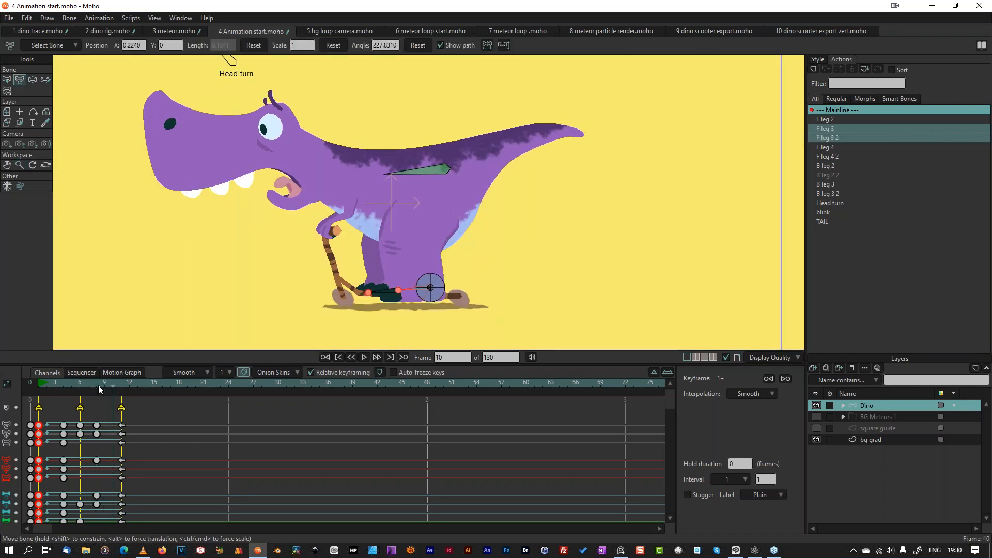
drag(437, 289, 345, 300)
click(364, 296)
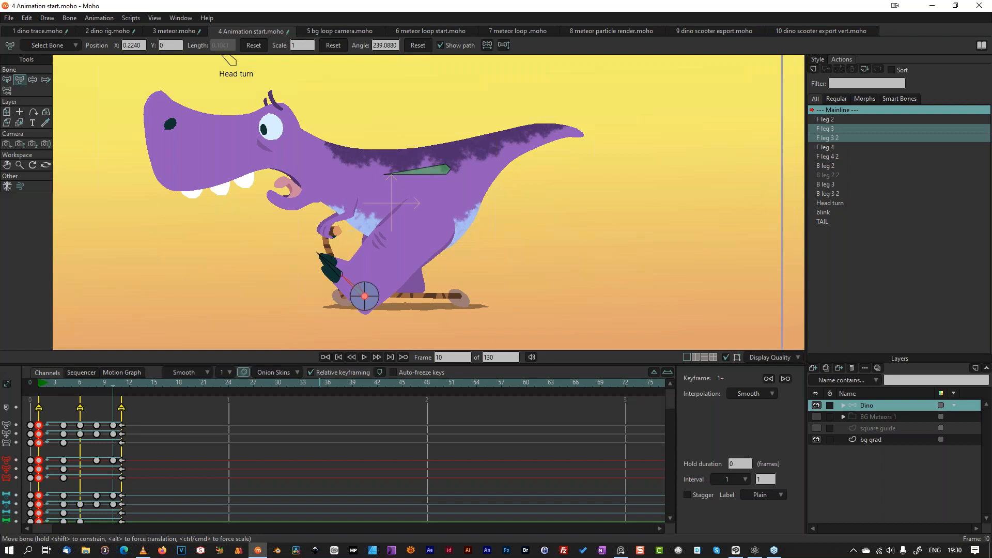
key(space)
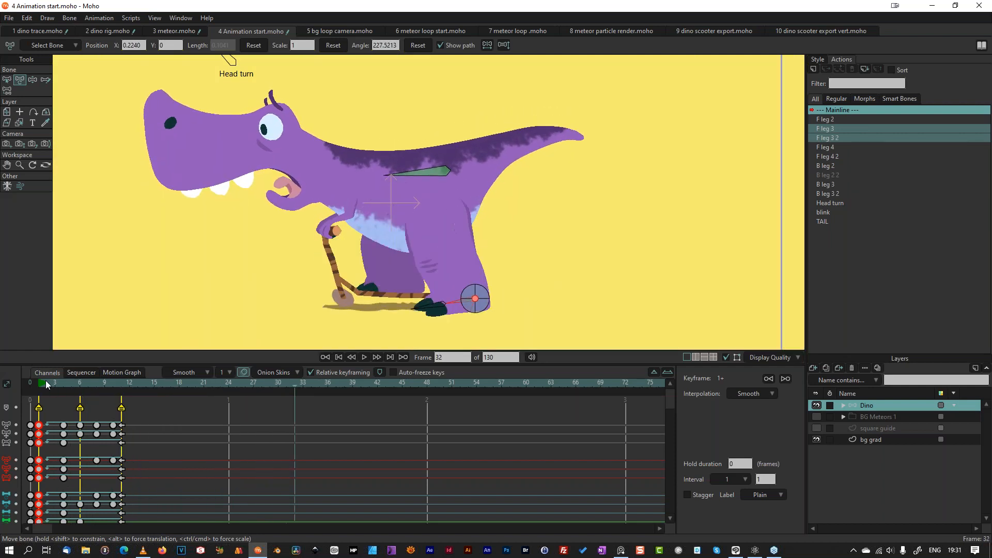
key(ctrl+shift+Left)
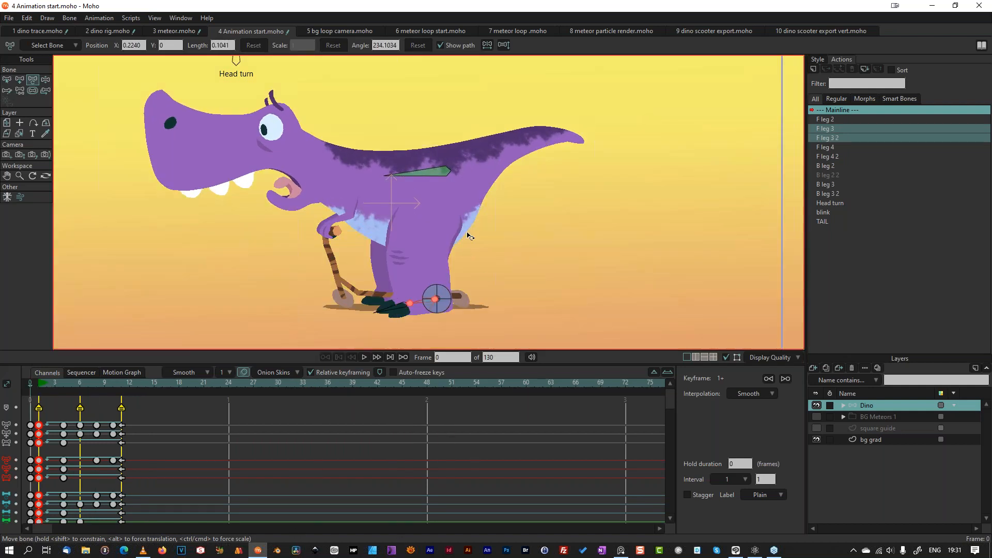
Step: Fit the whole frame range in the timeline, add an onion skin marker at frame 1, and review the onion skin options
key(ctrl+r)
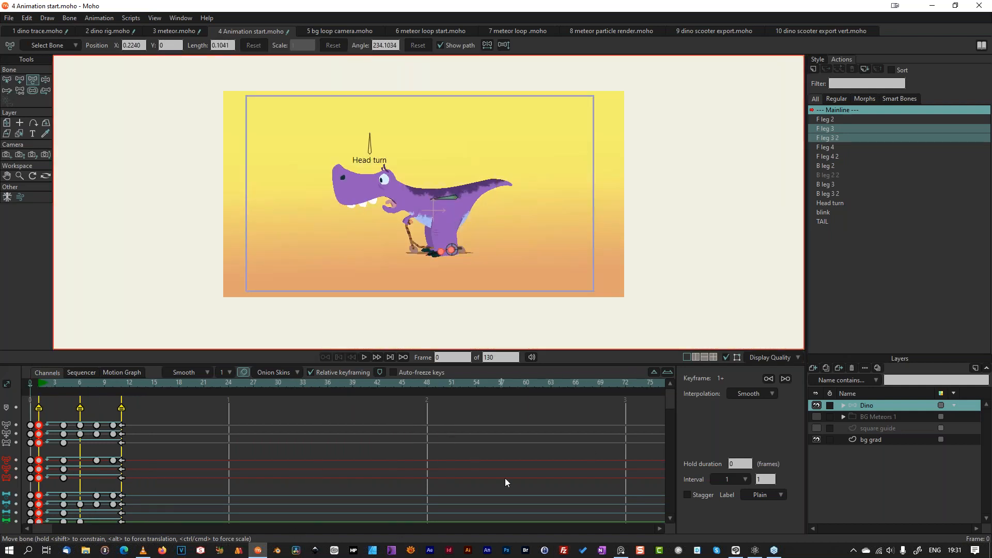
scroll(387, 458, down, 2)
scroll(403, 455, up, 2)
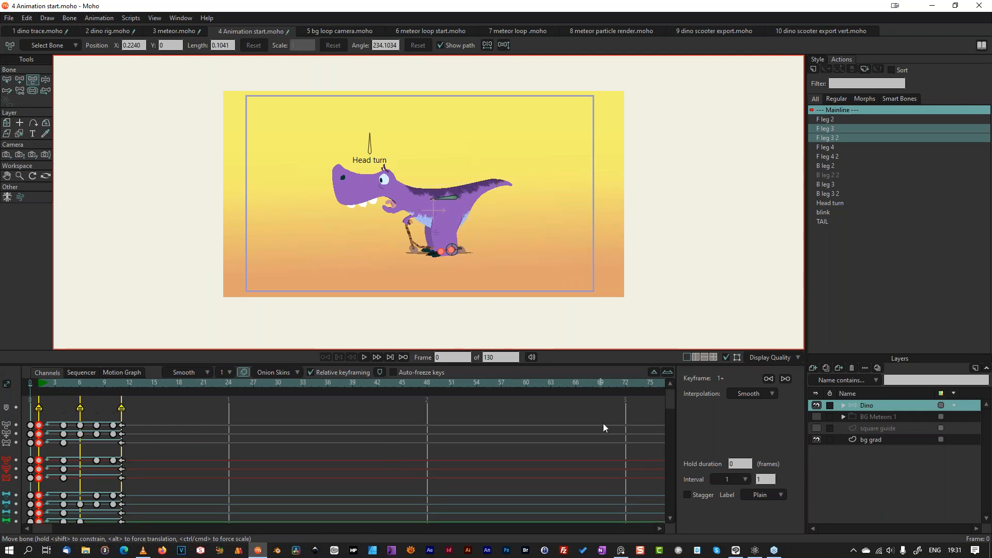
click(655, 371)
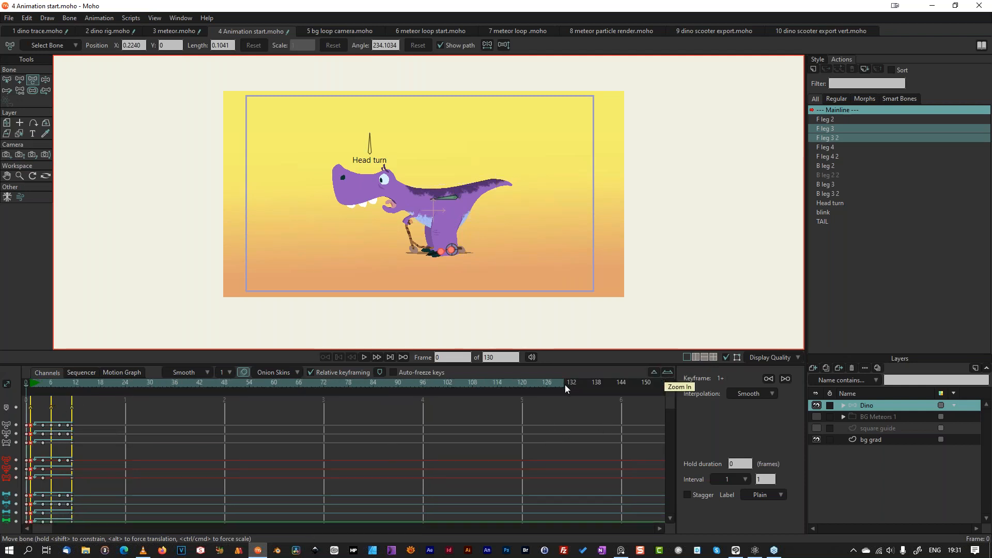
click(31, 390)
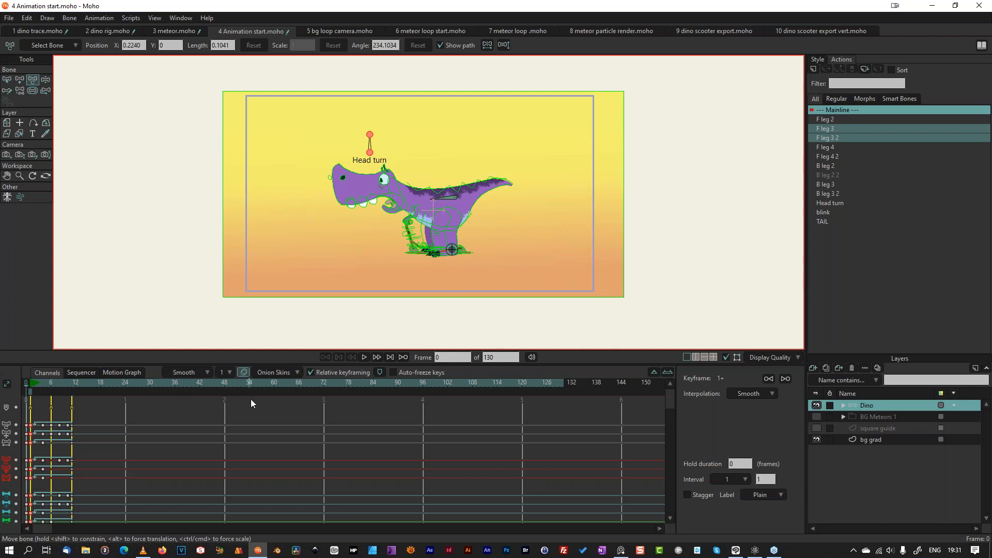
click(294, 373)
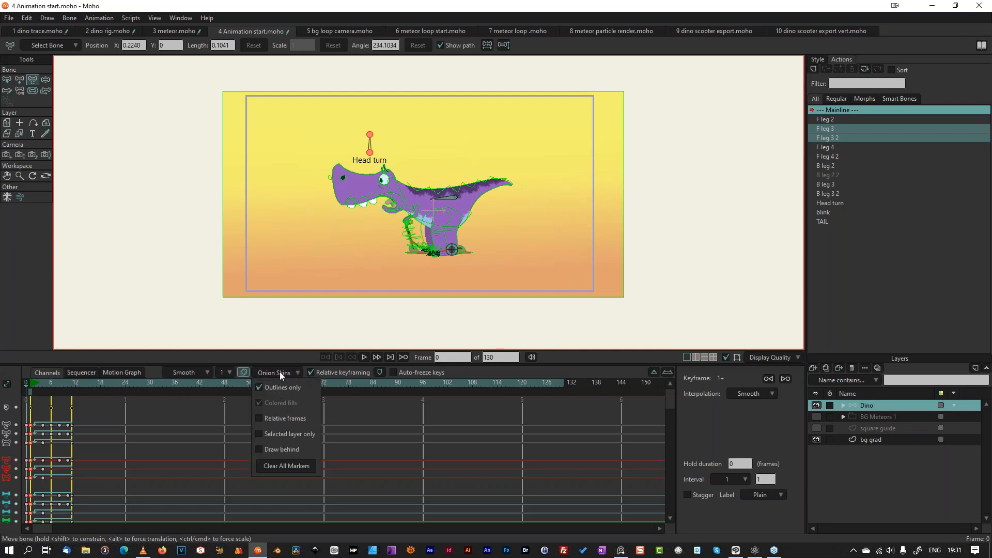
click(280, 371)
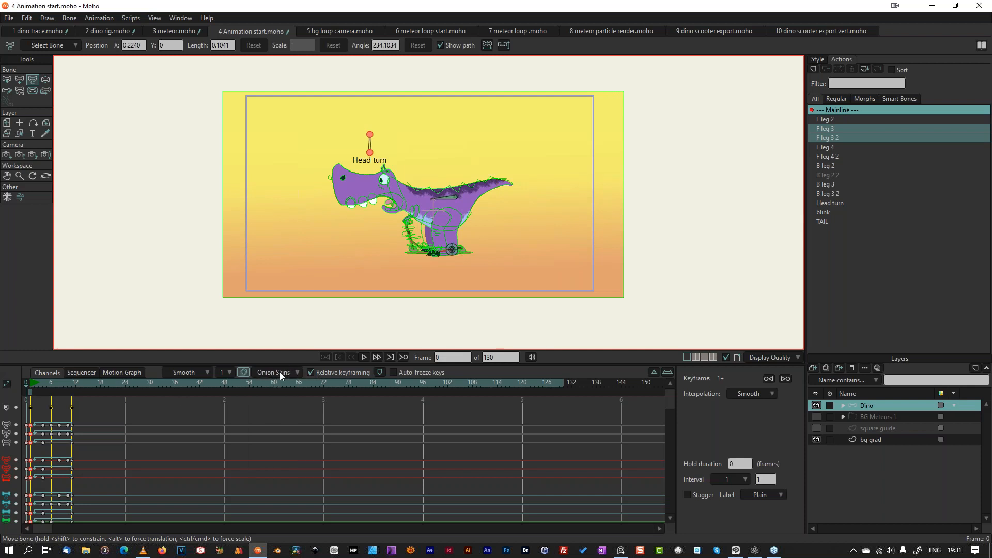
Step: Compare the pose at frame 131 with the frame 1 onion skin and scrub back through the looping cycle
click(565, 383)
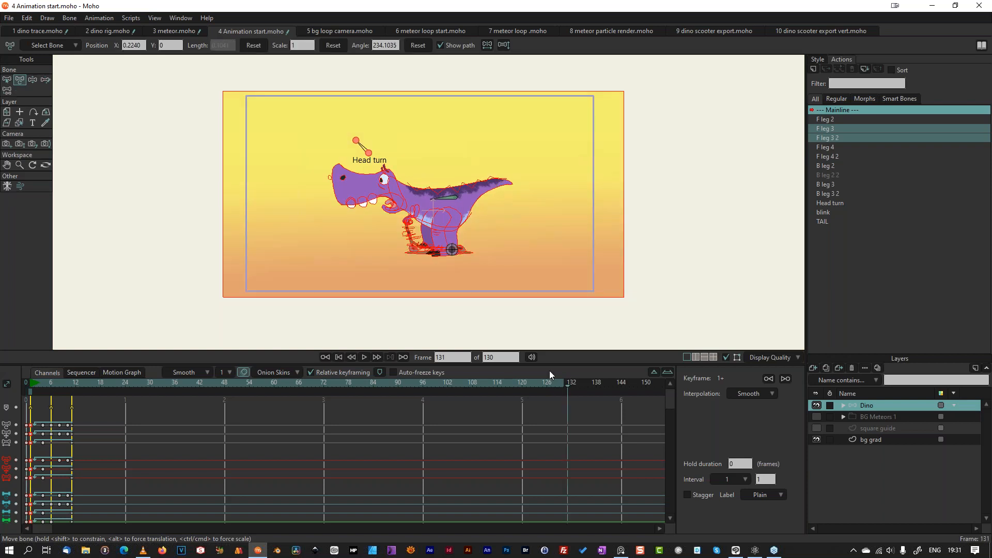
scroll(483, 247, up, 5)
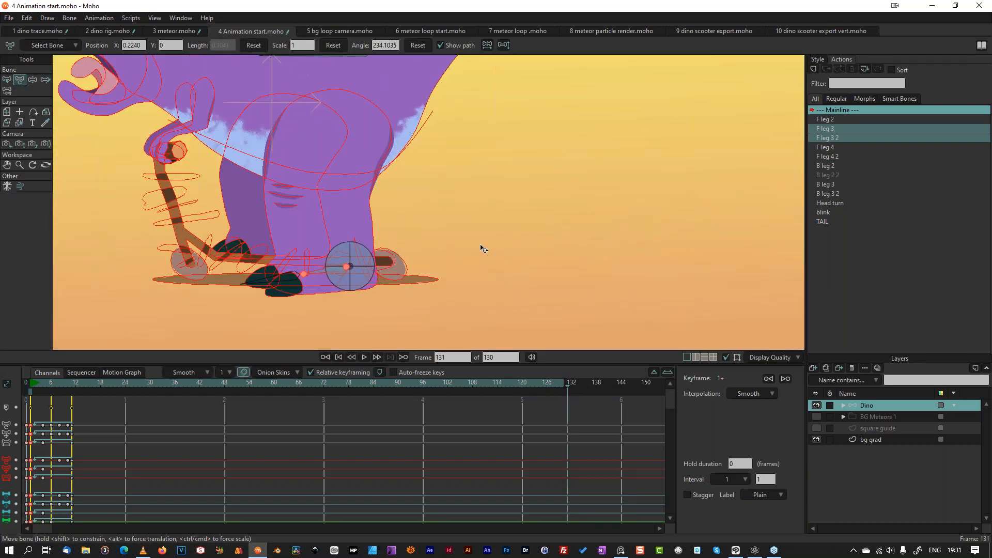
scroll(483, 247, down, 5)
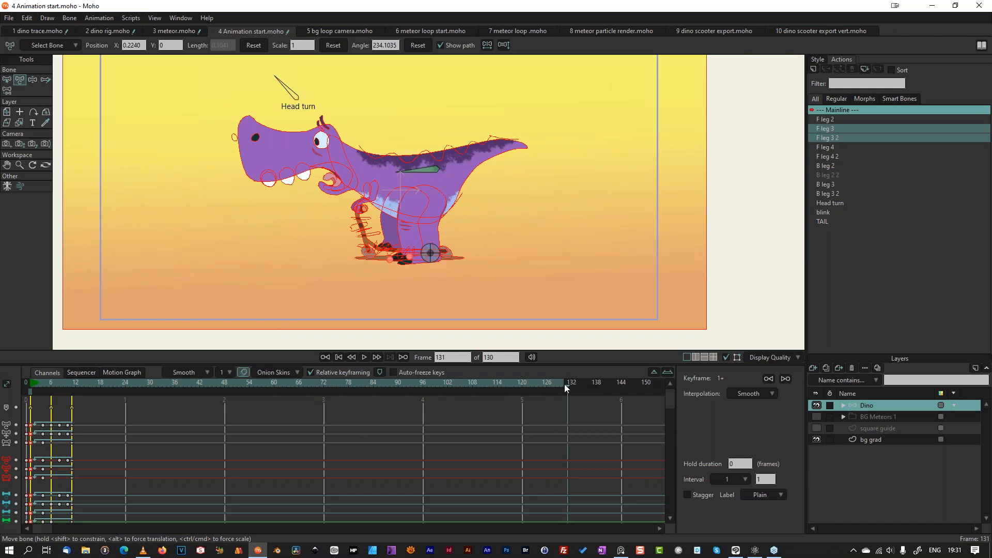
drag(568, 386, 361, 393)
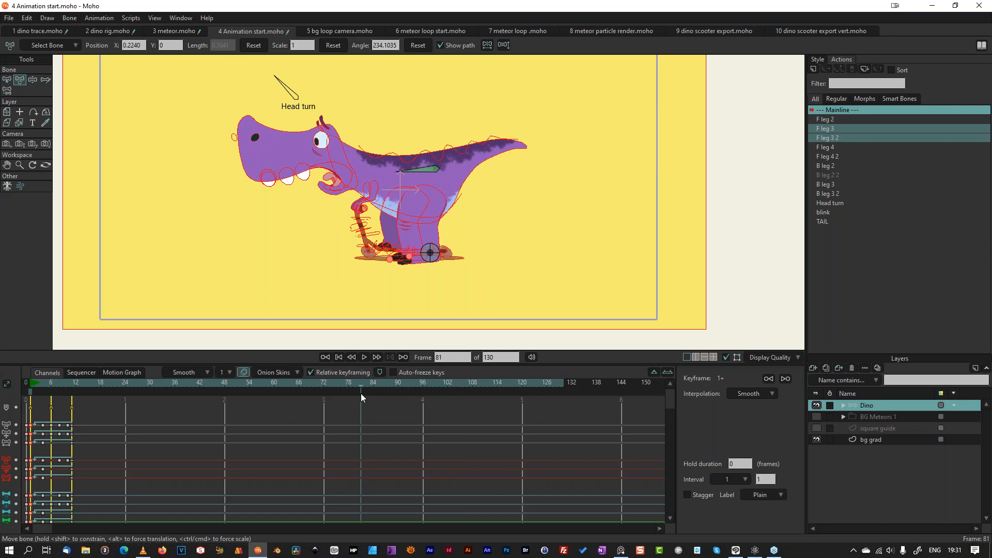
drag(360, 393, 497, 392)
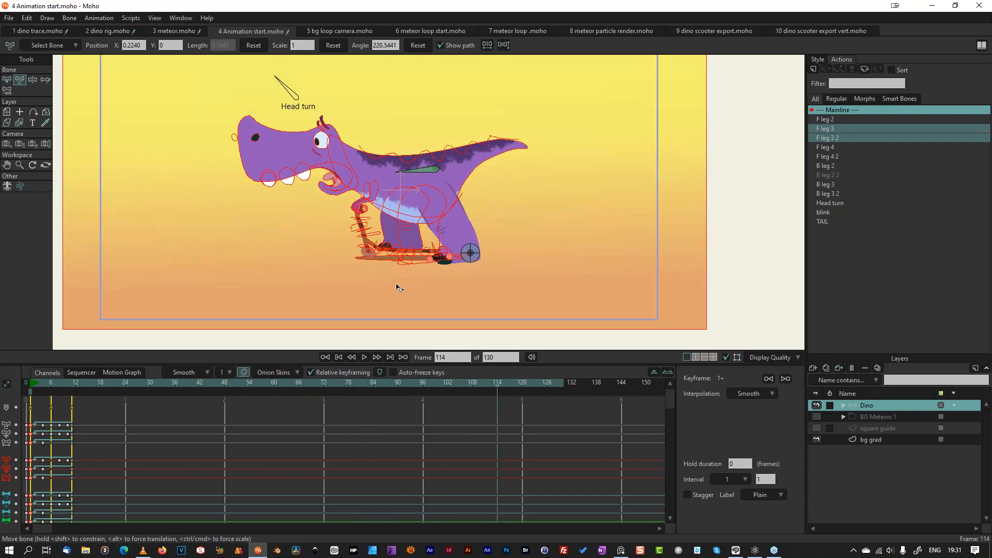
scroll(391, 284, down, 5)
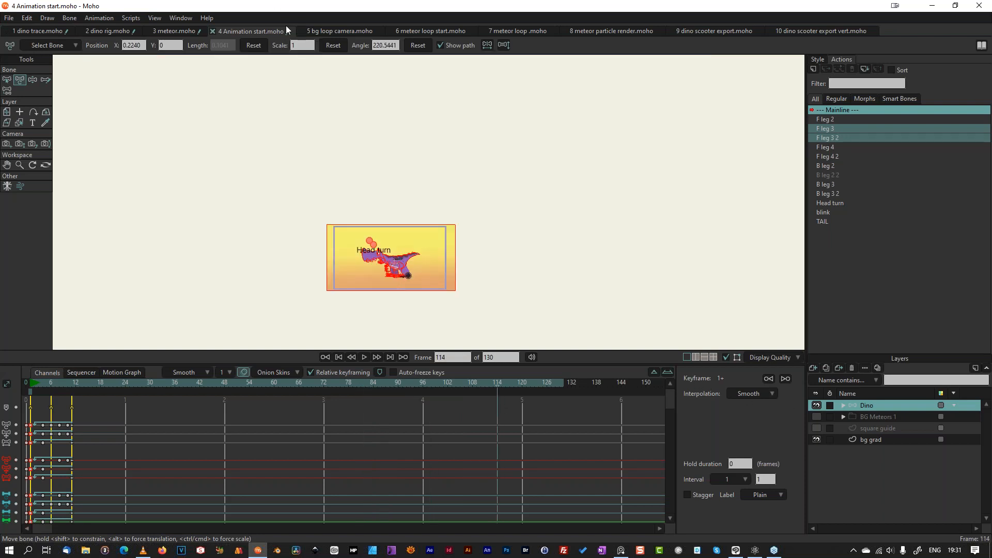
Step: Switch to the 5 bg loop camera.moho document
click(333, 32)
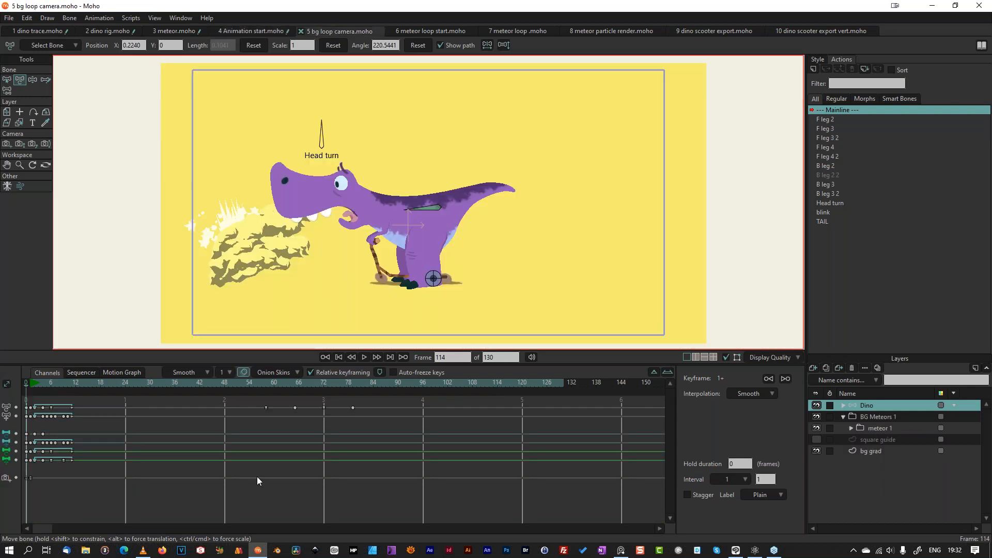
Step: Play the animation from the start, stop it, and scrub back to around frame 63 to review the meteor impacts
click(32, 394)
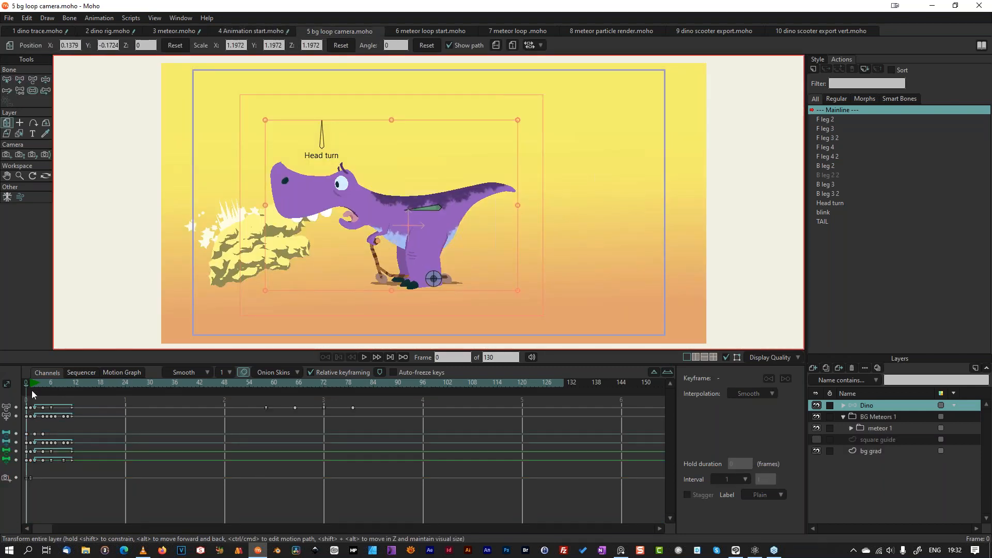
click(364, 356)
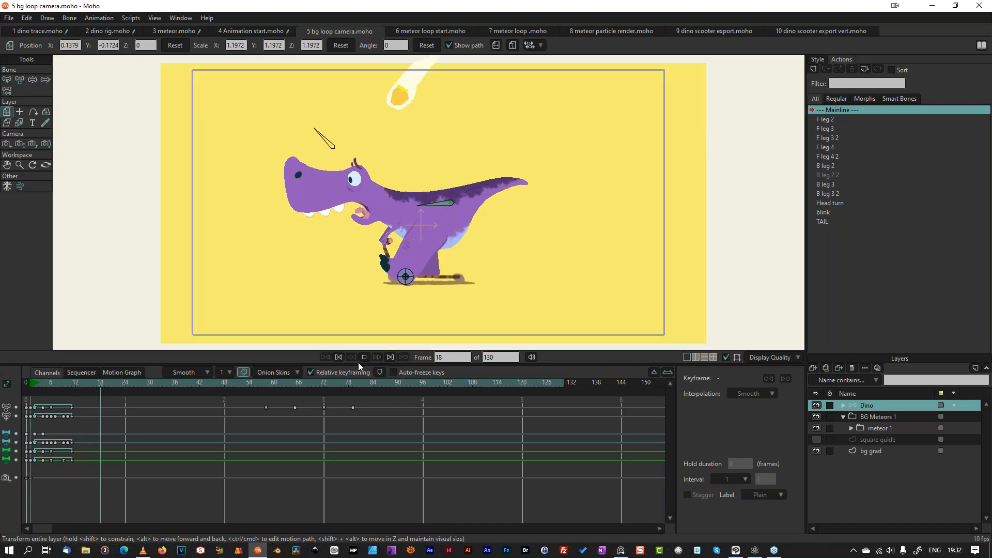
click(364, 357)
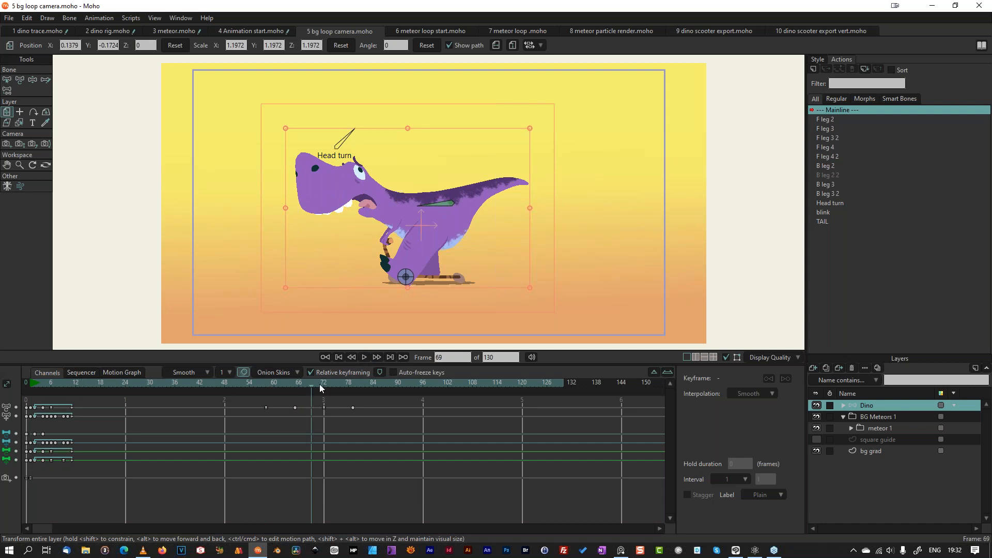
drag(298, 386, 258, 382)
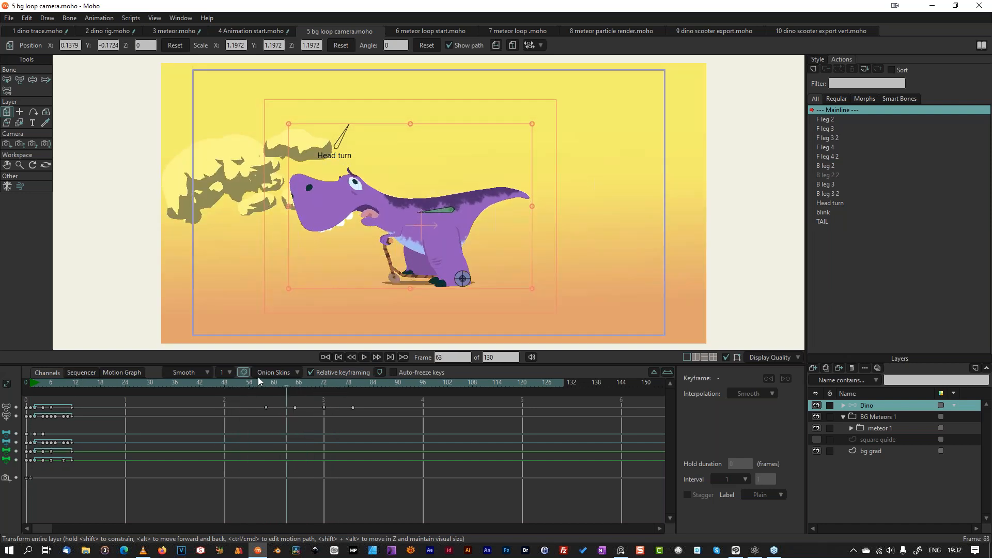
click(9, 21)
mouse_move(37, 219)
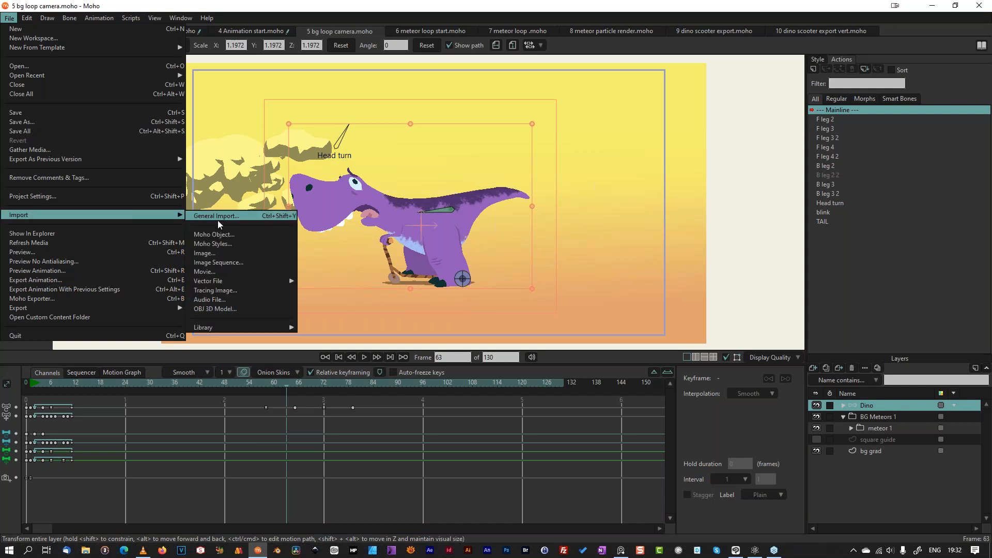
click(214, 236)
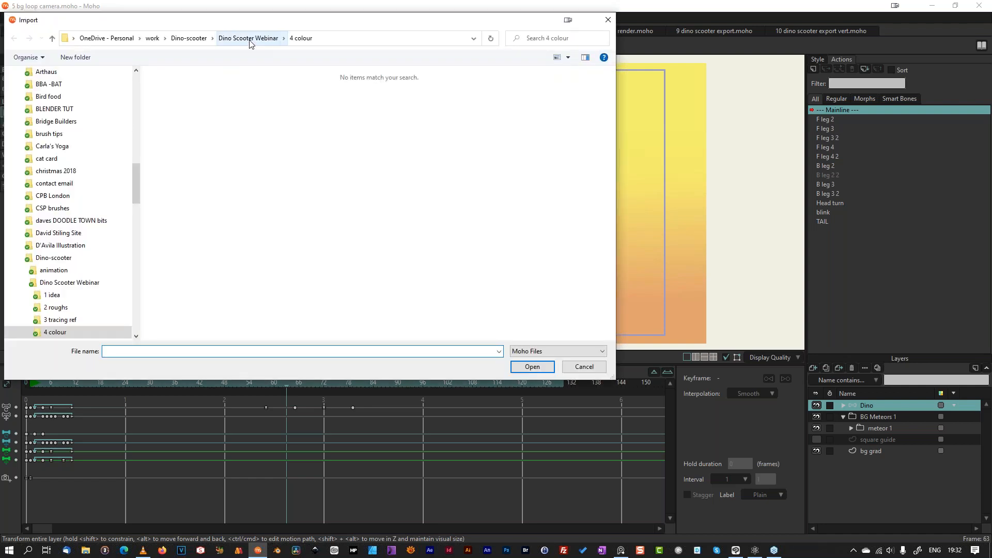
click(249, 38)
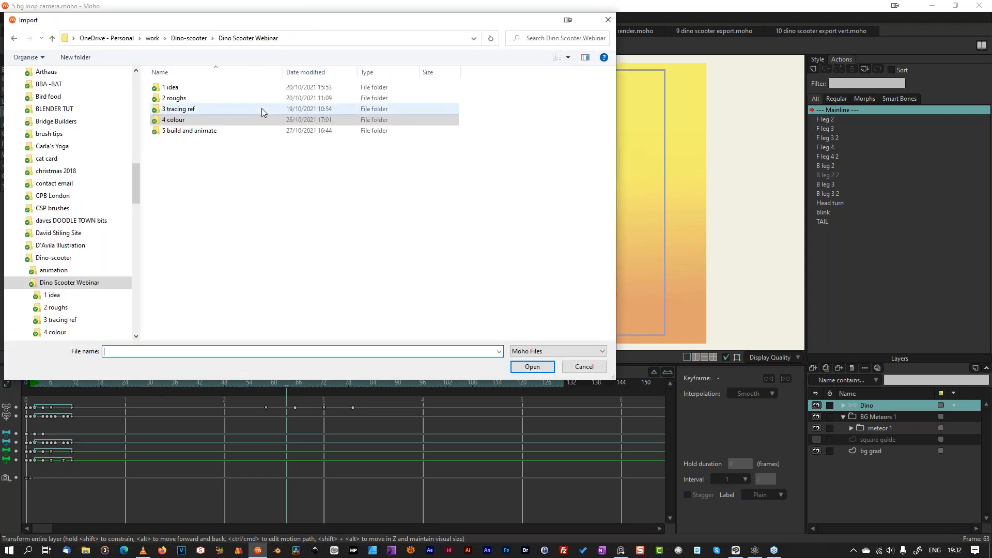
double_click(189, 135)
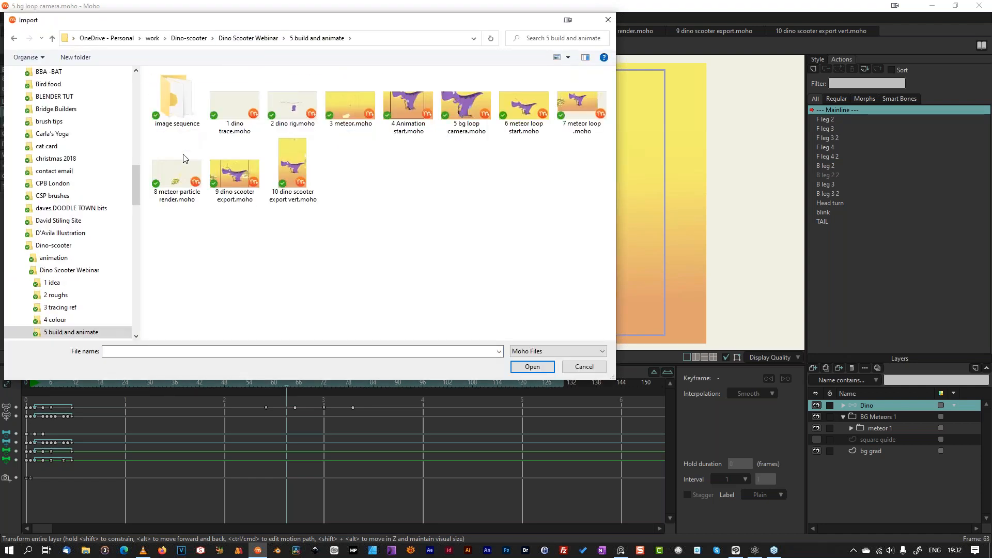
click(174, 172)
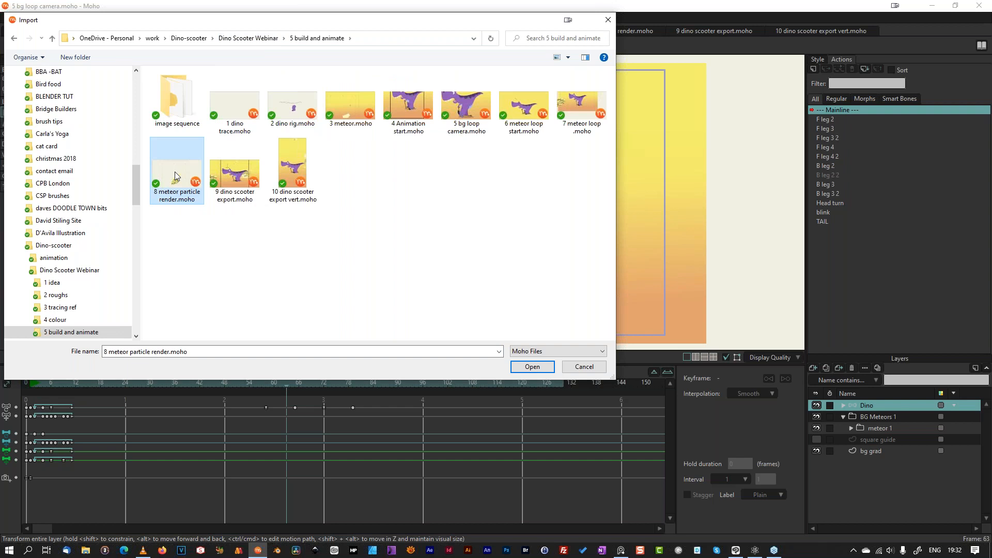
click(533, 367)
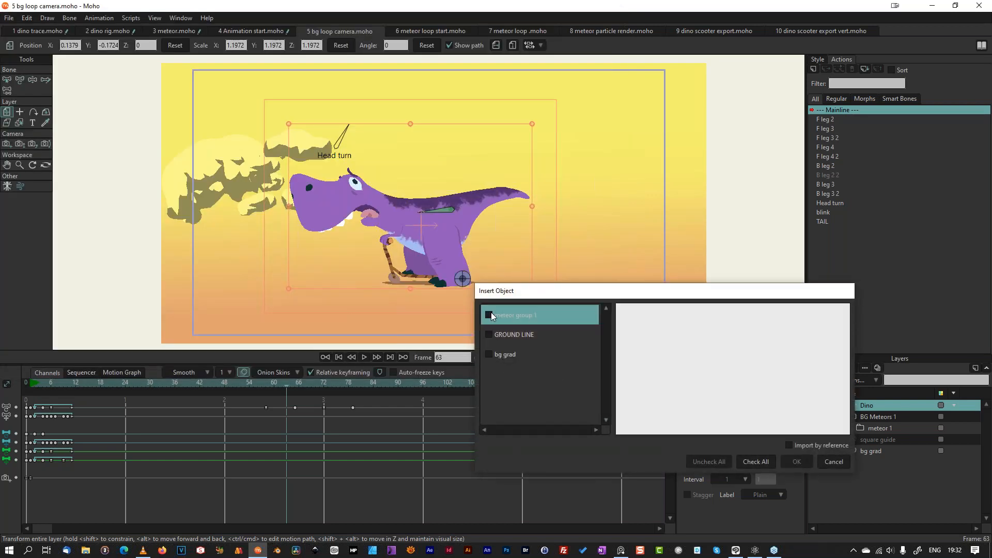
click(489, 315)
click(830, 460)
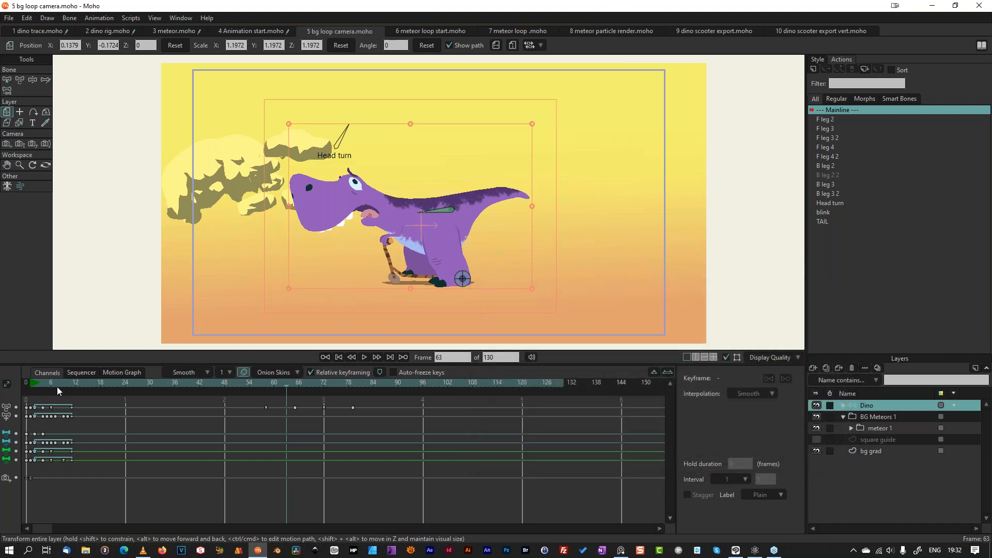
Step: Scrub from the start to frame 32 and back to frame 0 to inspect the dino and meteor motion
drag(43, 385, 4, 388)
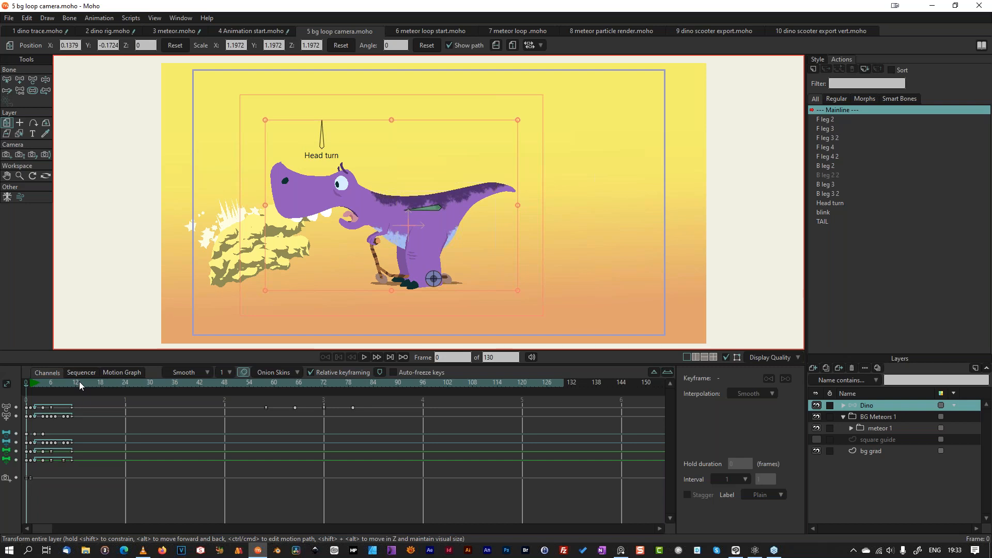
drag(46, 383, 158, 384)
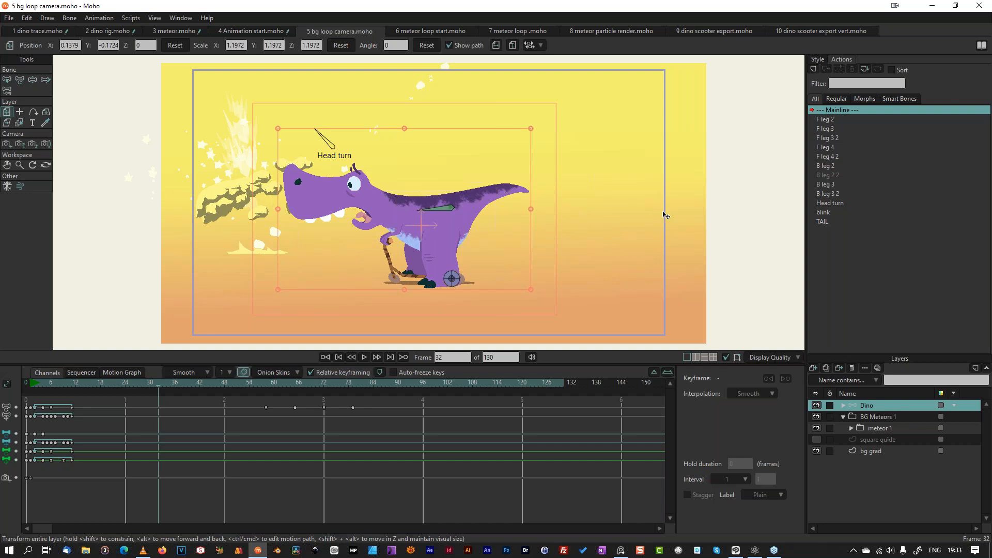
drag(52, 384, 21, 387)
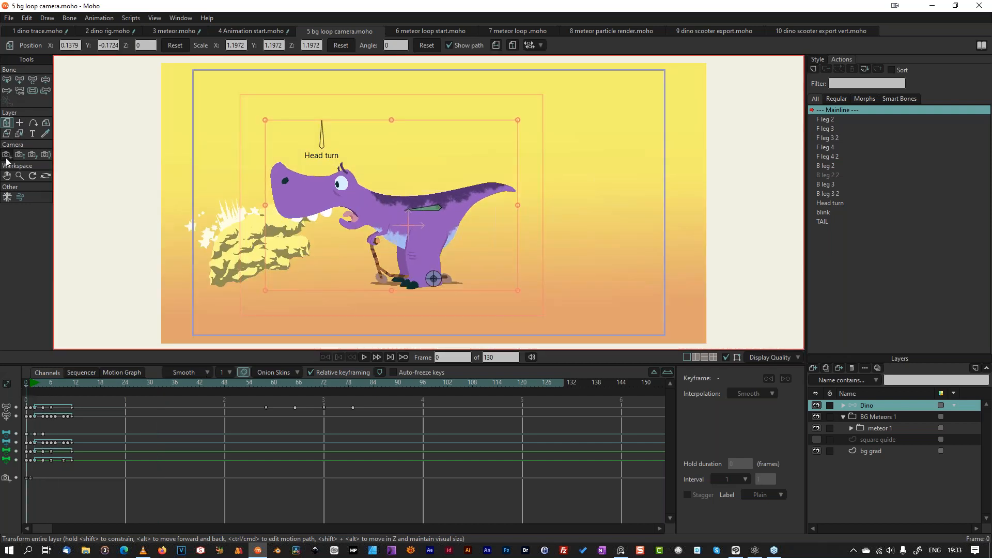
Step: Track the camera sideways at frame 130 to keyframe the end of the camera move, and return to frame 0
click(5, 155)
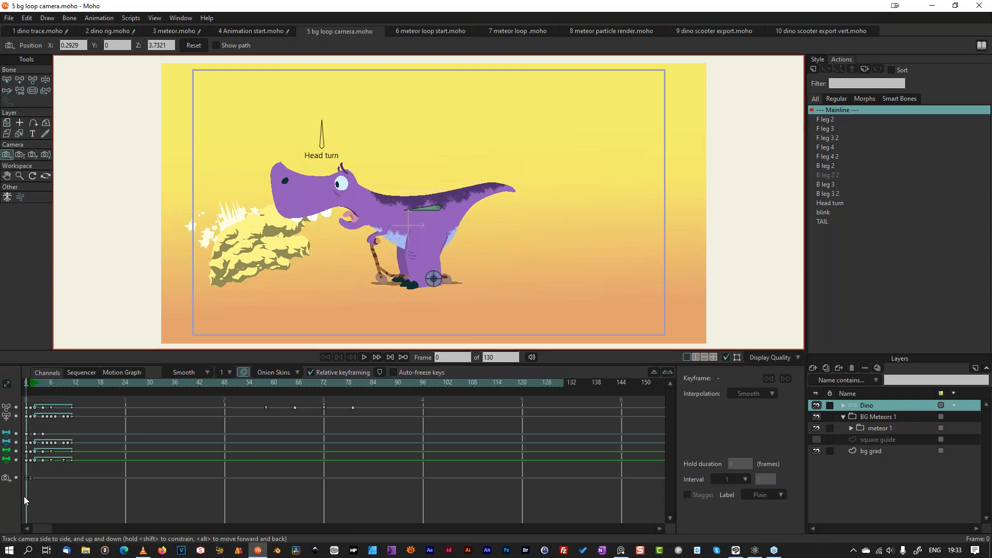
click(28, 478)
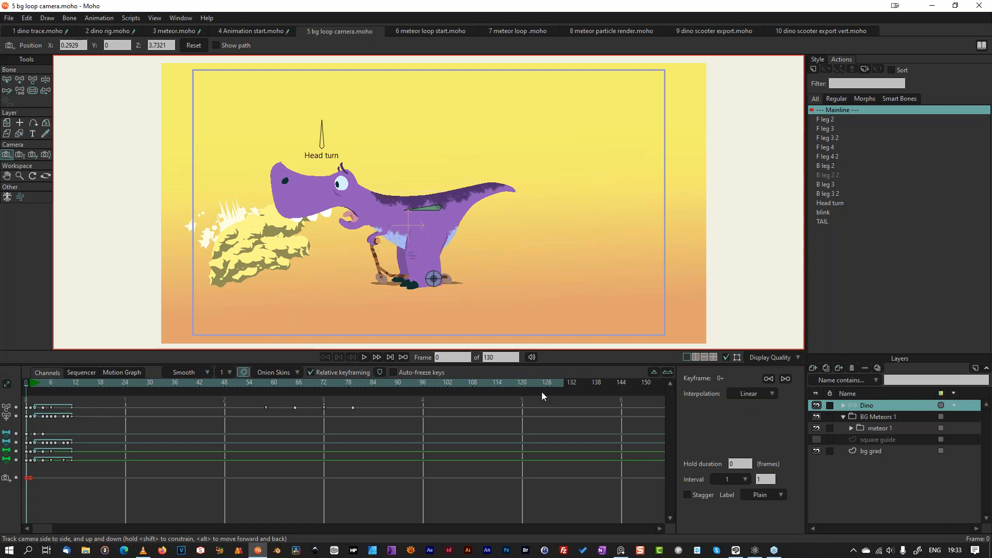
click(563, 383)
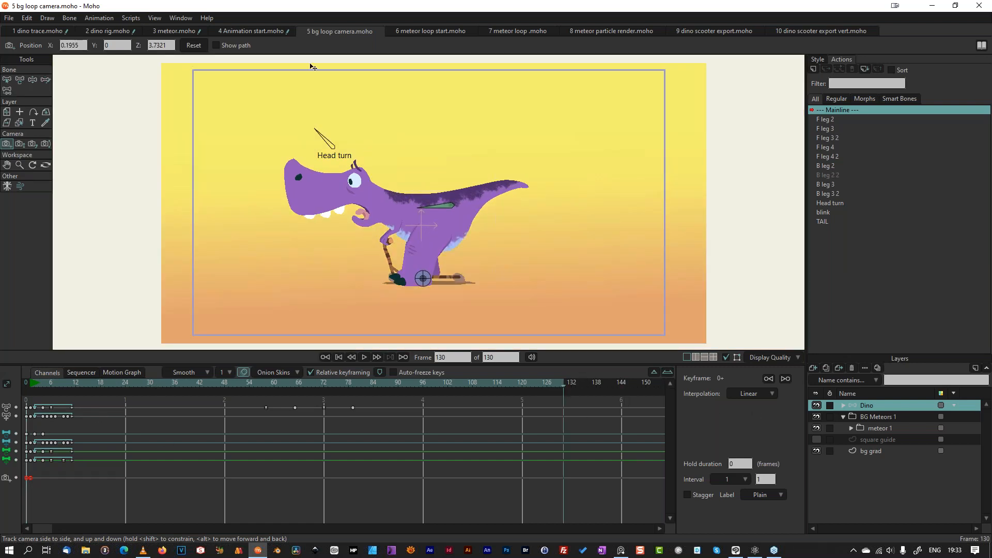
scroll(424, 221, down, 2)
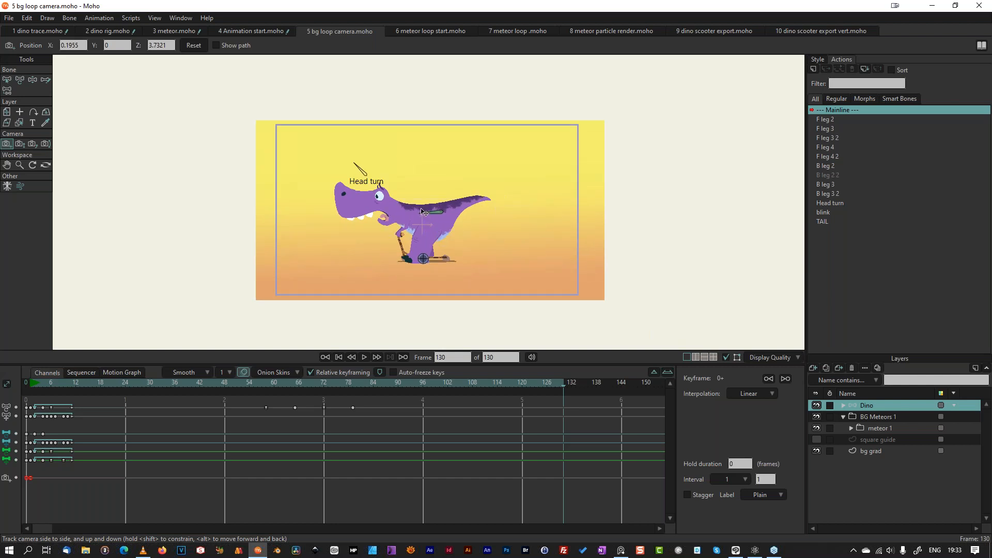
drag(423, 228, 806, 236)
drag(33, 381, 3, 394)
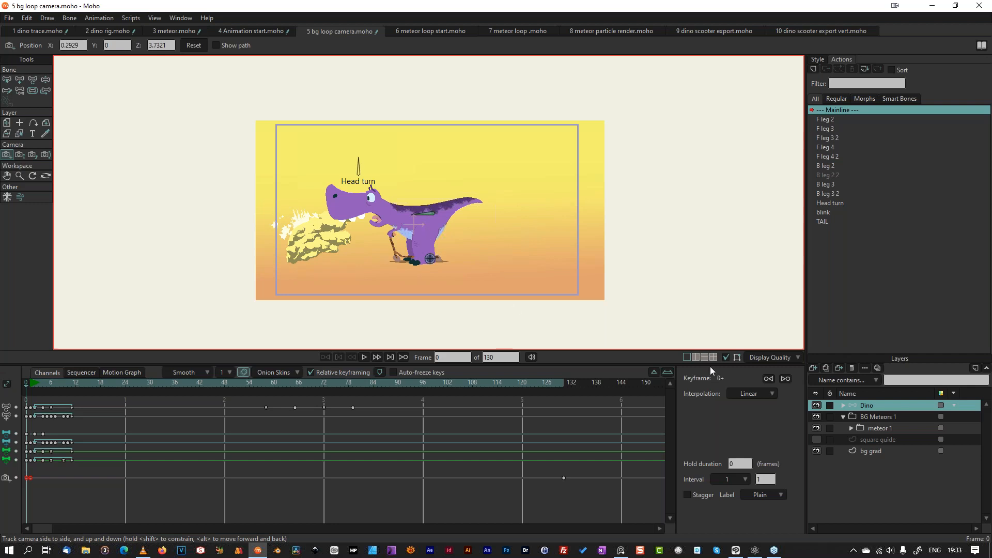
Step: Make the Dino layer immune to camera and scrub the timeline to check its motion against the moving background
double_click(861, 404)
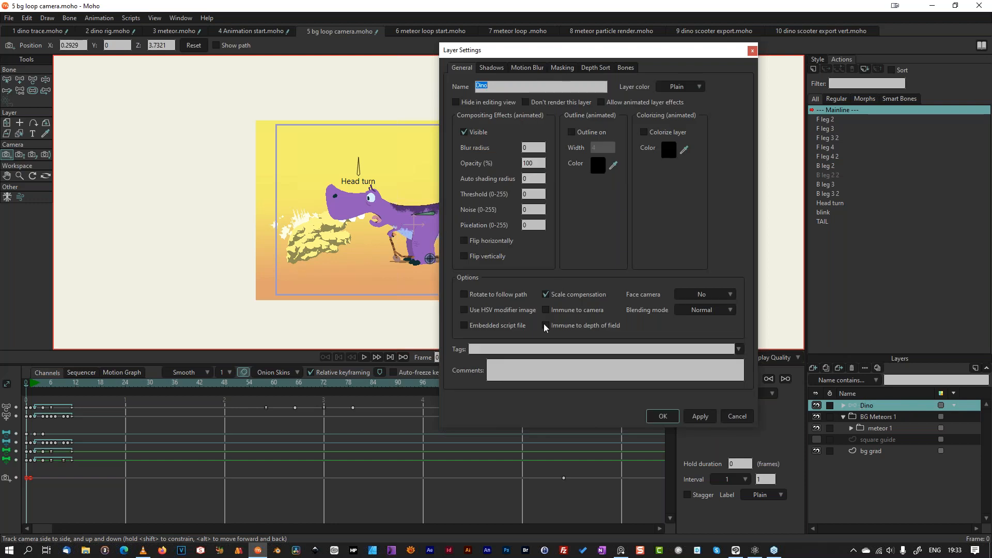
click(546, 310)
click(699, 416)
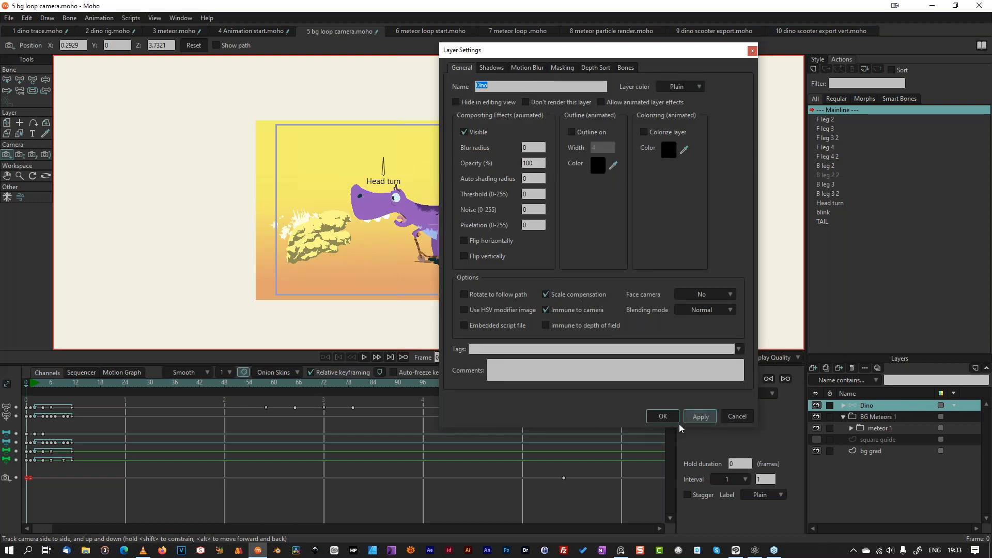
click(661, 417)
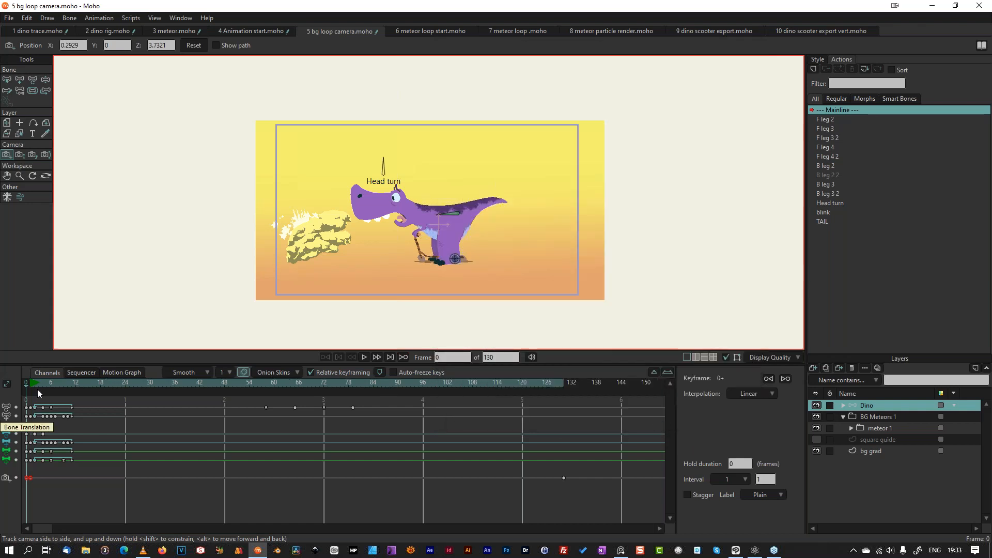
drag(46, 382, 154, 384)
drag(41, 424, 286, 439)
drag(188, 435, 6, 430)
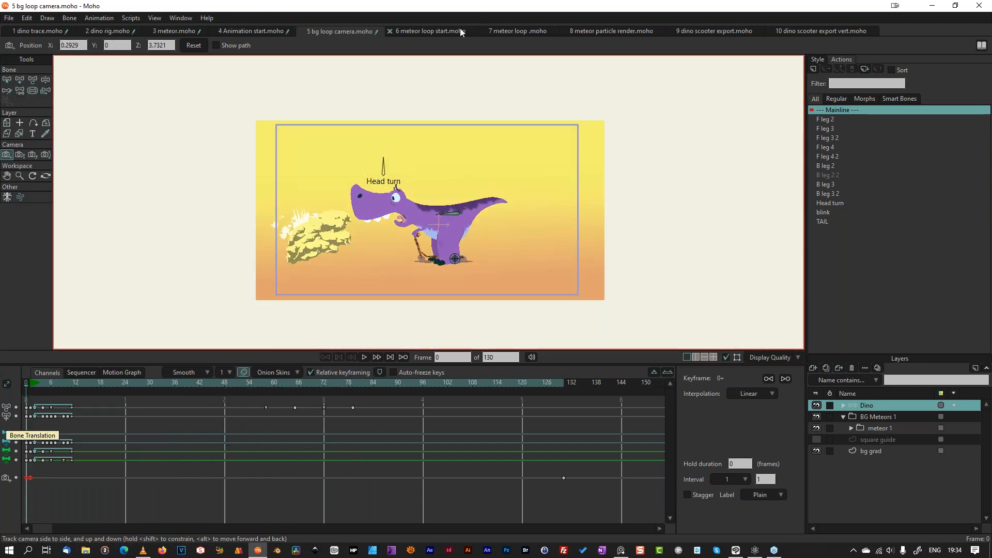
Step: Switch to the 6 meteor loop start.moho document and scrub through its opening frames to review the meteor animation
click(434, 31)
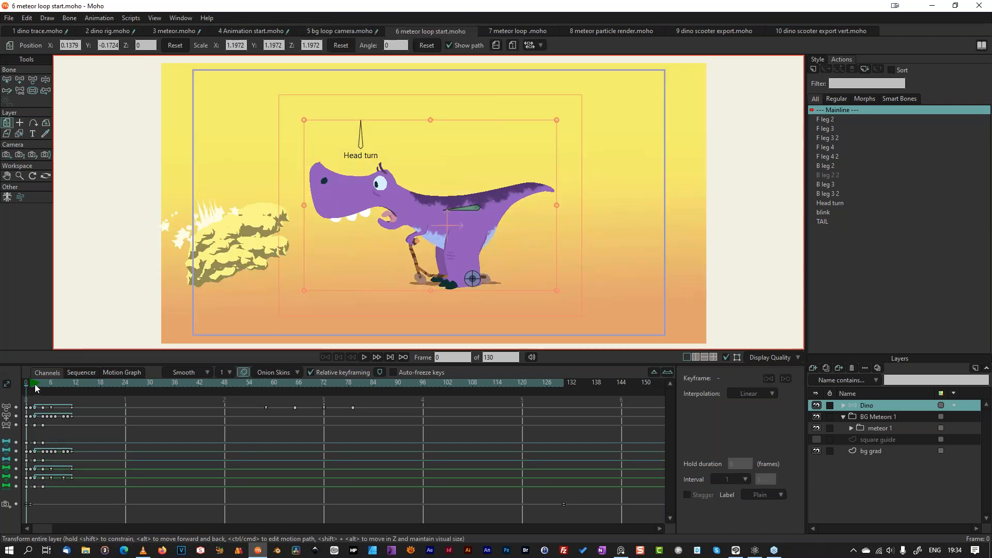
drag(37, 387, 142, 453)
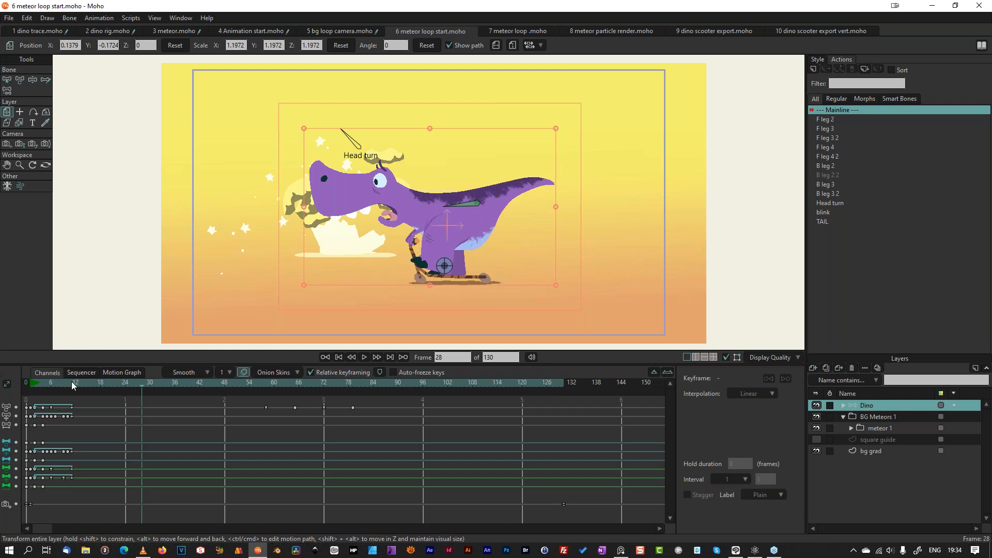
drag(92, 387, 31, 399)
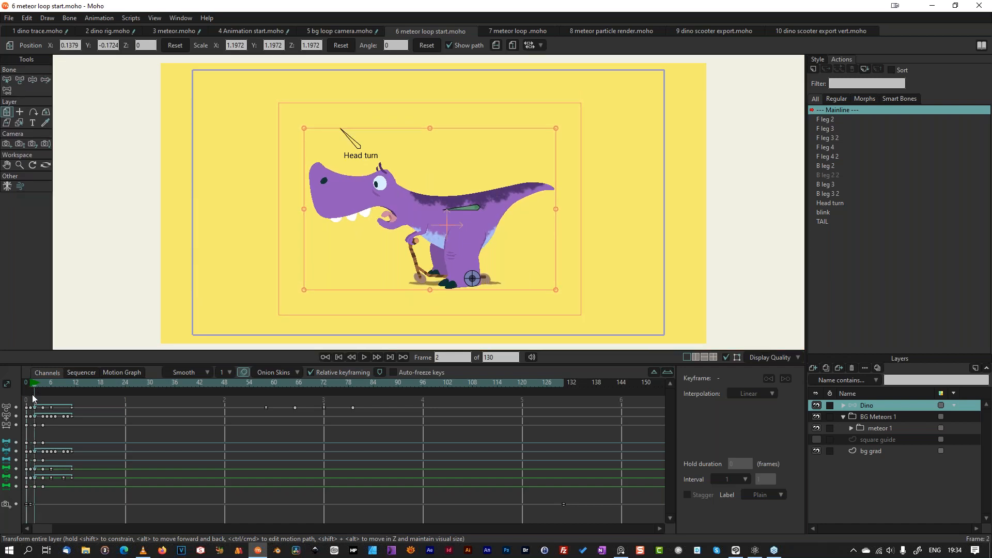
Step: Duplicate the meteor 1 layer inside BG Meteors 1 and name the copy "meteor LOOP"
click(871, 428)
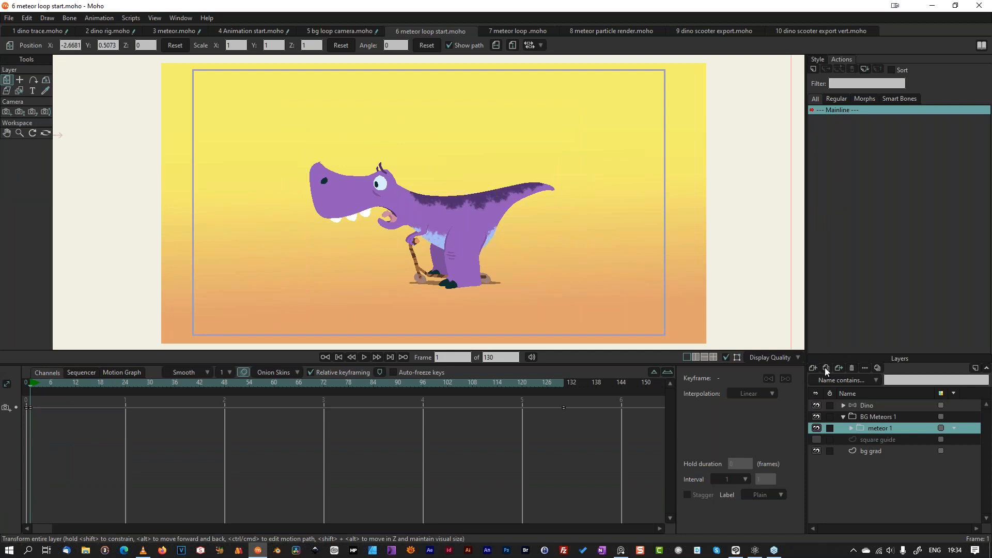
click(825, 367)
double_click(890, 427)
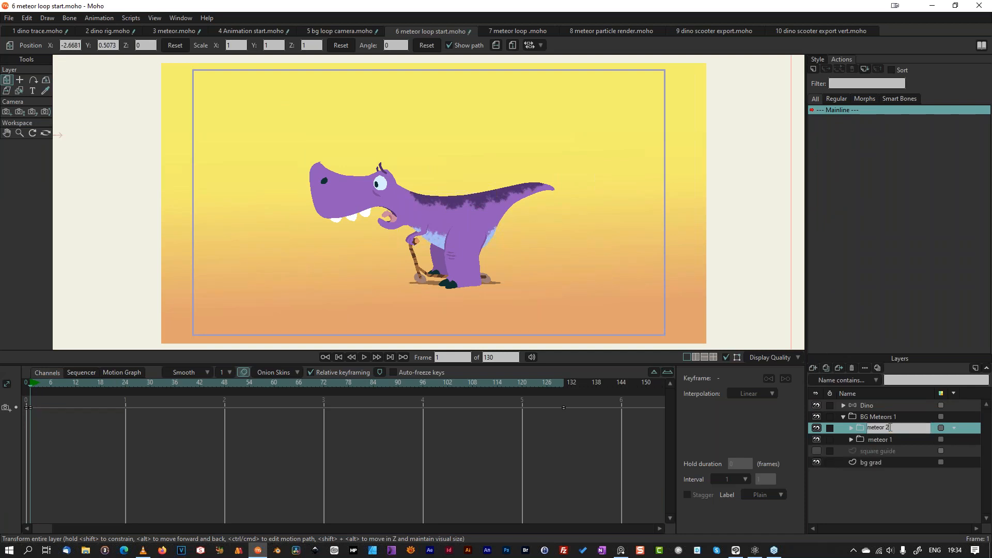
key(BackSpace)
key(Return)
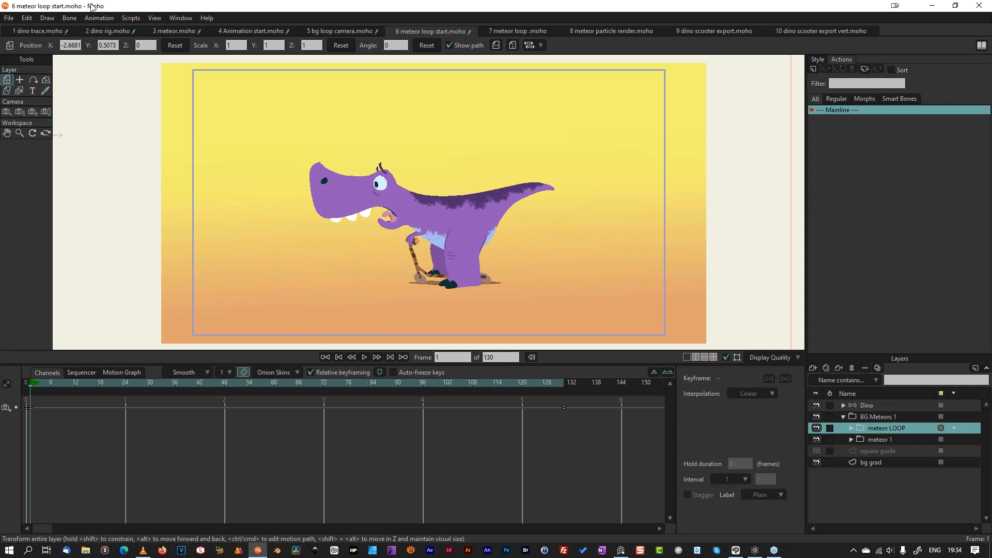
Step: Compare the meteor LOOP layer's position at frames 0 and 1, and display the layers in the Sequencer at frame 1
scroll(178, 210, down, 2)
scroll(175, 212, down, 3)
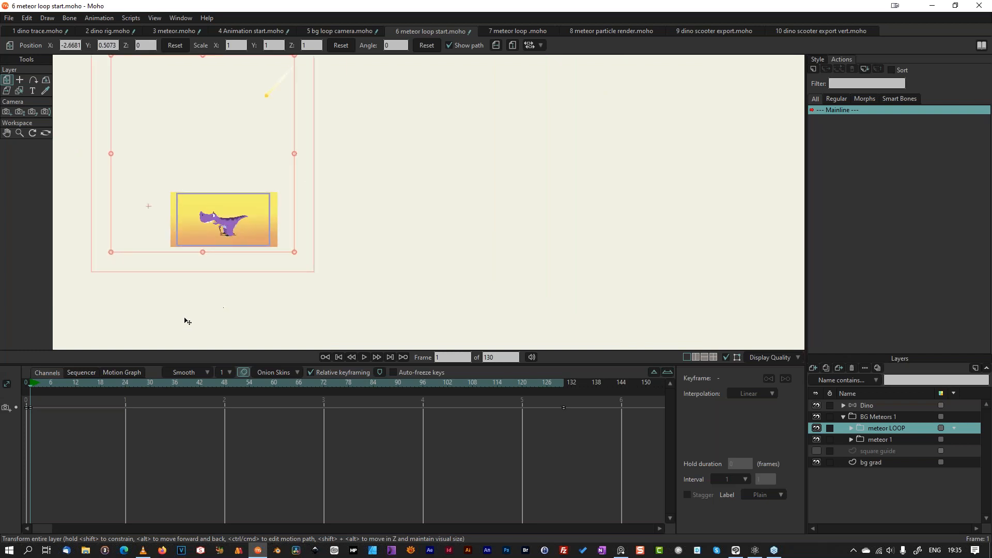
drag(135, 318, 303, 348)
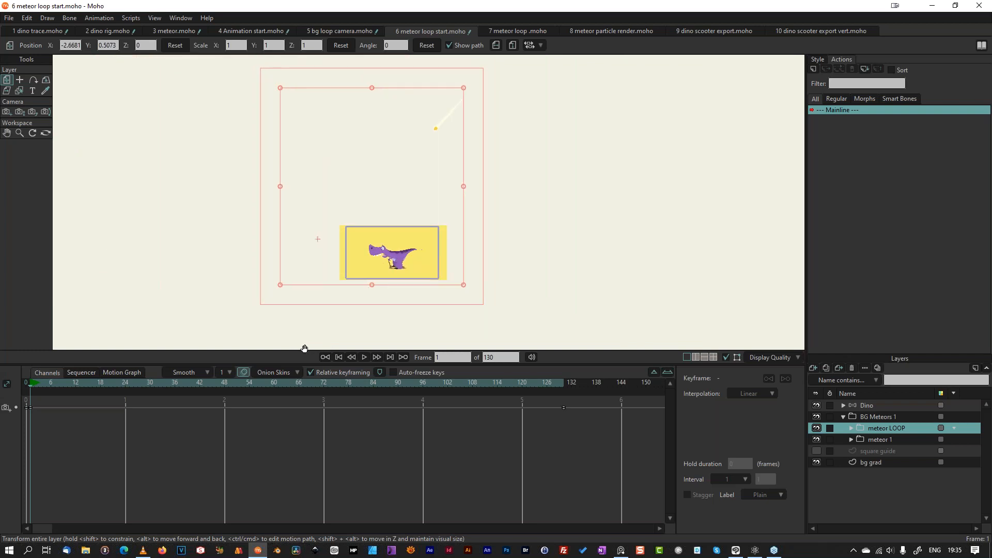
drag(44, 383, 2, 389)
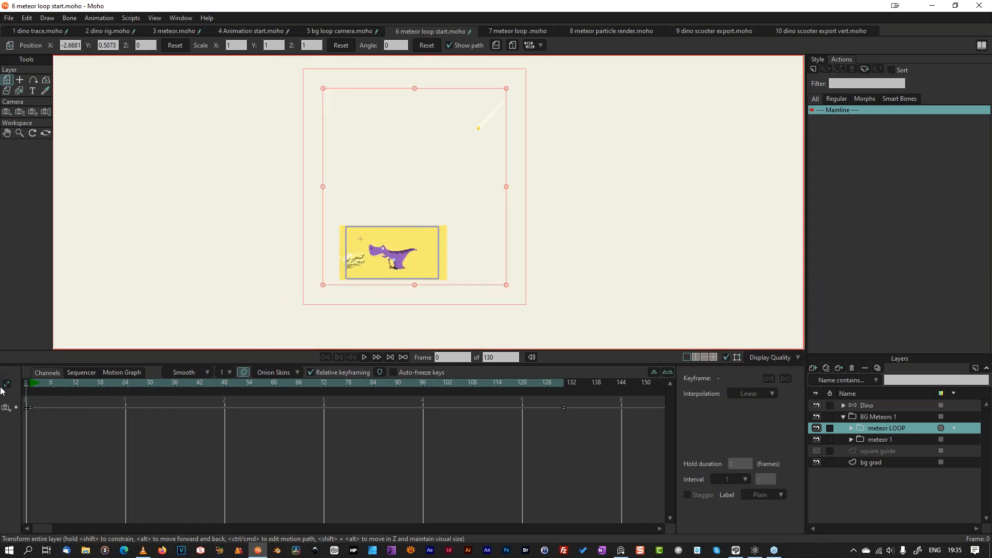
scroll(279, 270, up, 3)
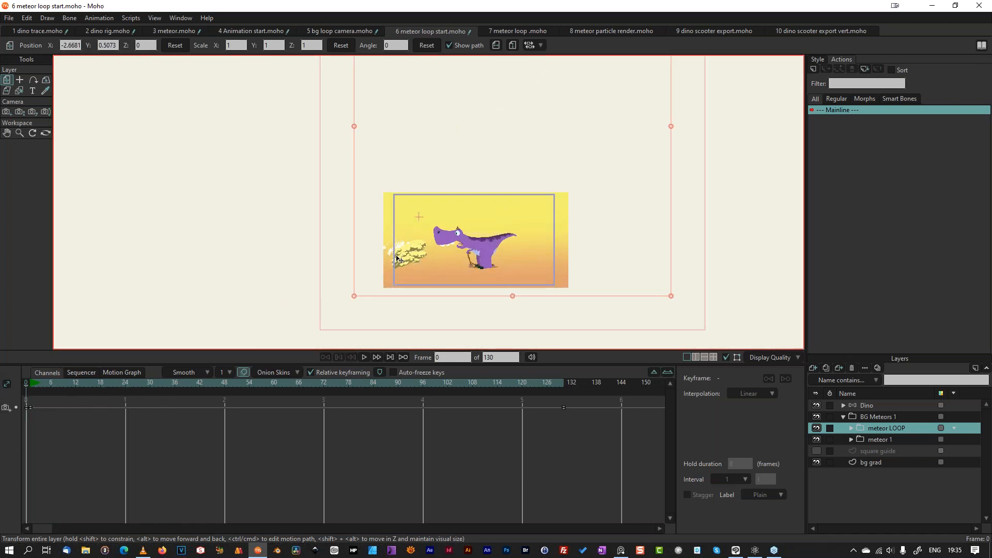
click(32, 384)
click(29, 388)
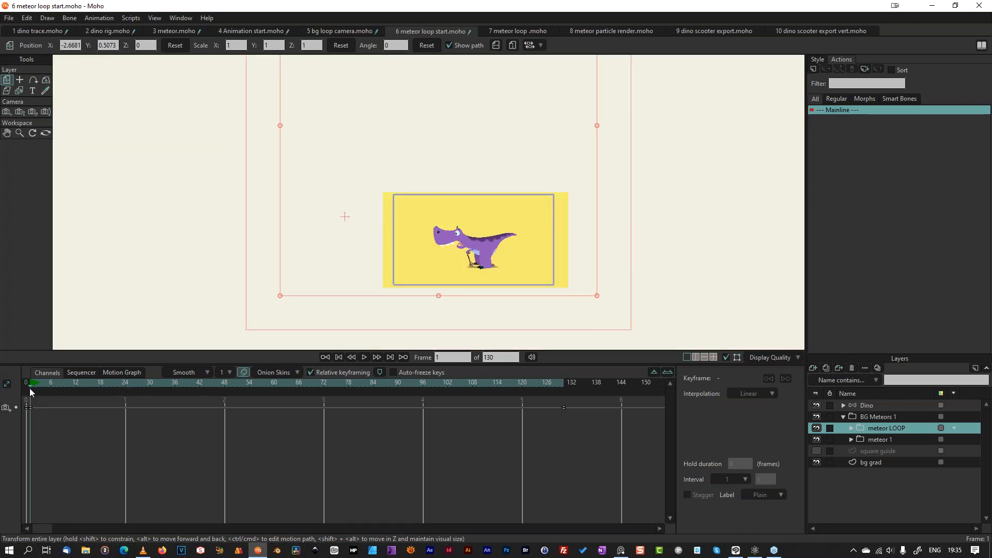
click(83, 373)
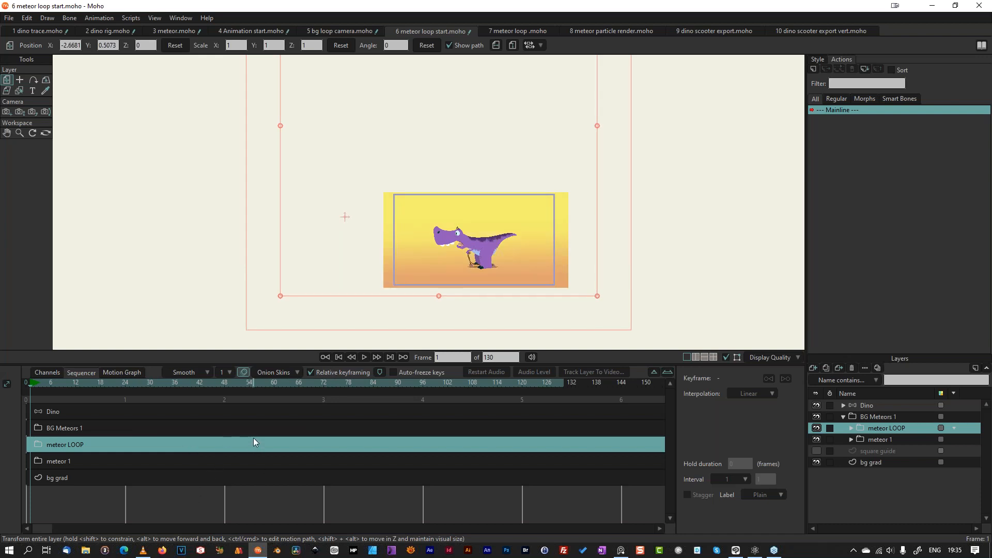
Step: Shift the meteor LOOP layer earlier in the Sequencer and move it at frame 1 to X -1.2477, overlapping the output frame's edge behind the dino's snout
drag(271, 444, 168, 447)
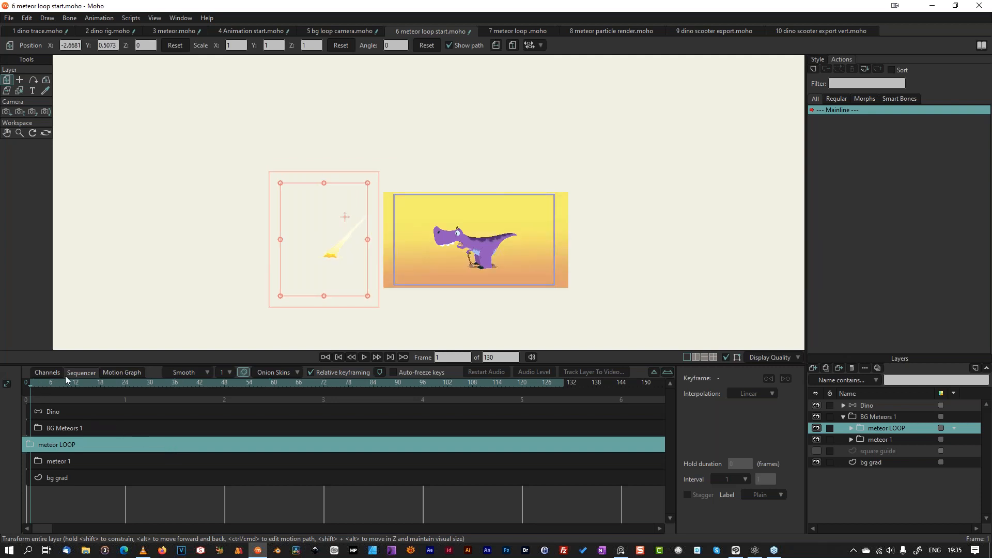
drag(328, 261, 396, 265)
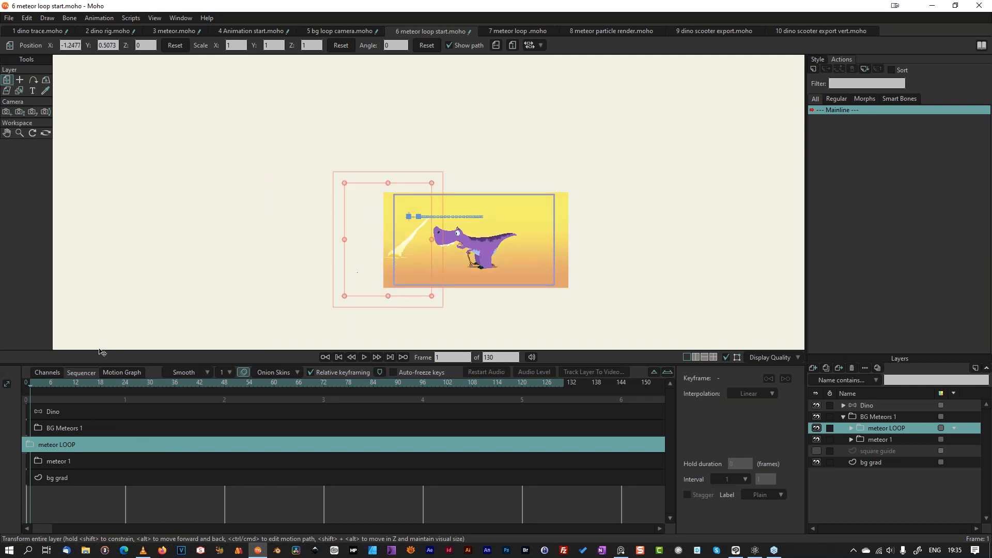
mouse_move(43, 383)
mouse_down()
mouse_move(265, 390)
mouse_move(73, 399)
mouse_move(26, 384)
mouse_up()
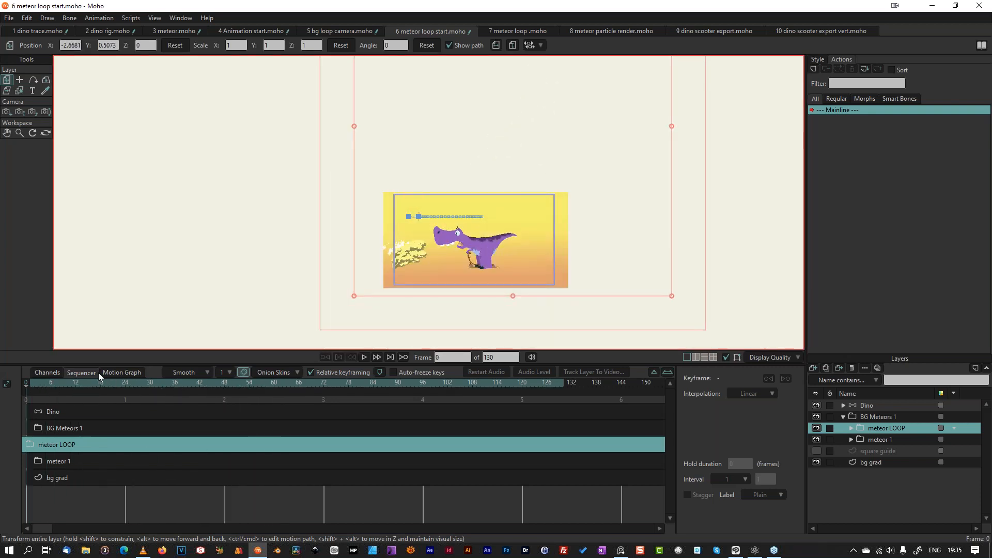
click(53, 373)
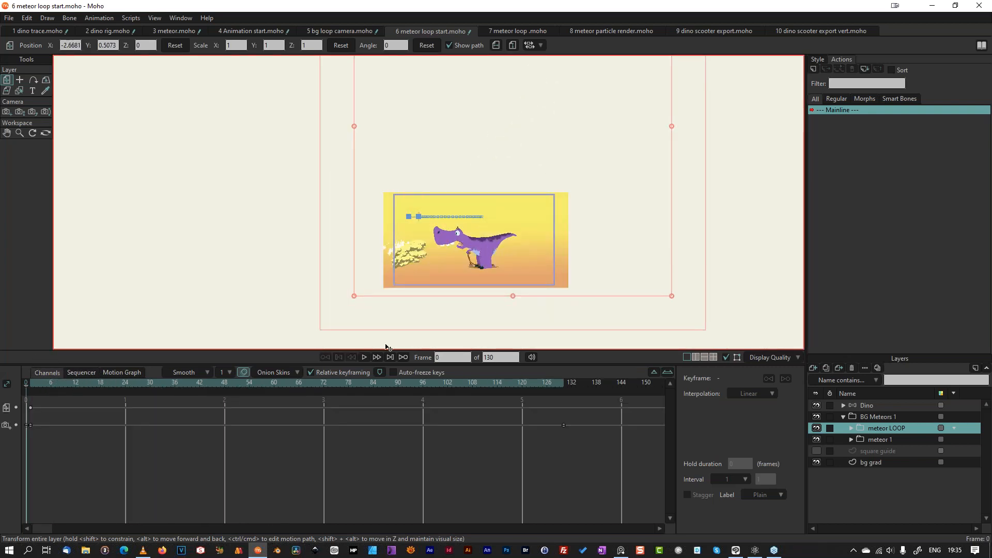
click(31, 384)
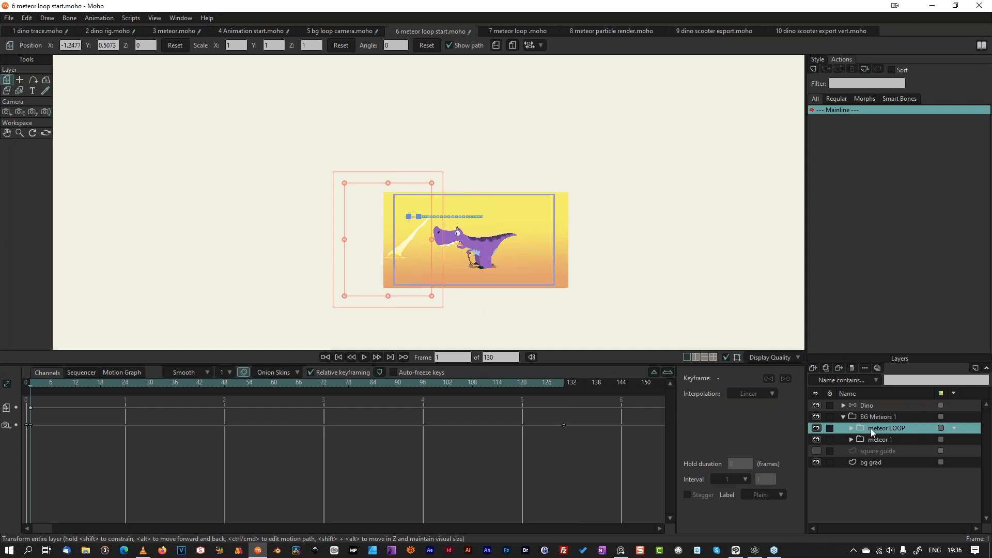
Step: Duplicate the meteor LOOP layer and name the copy "meteor LOOP clone"
click(826, 368)
click(917, 429)
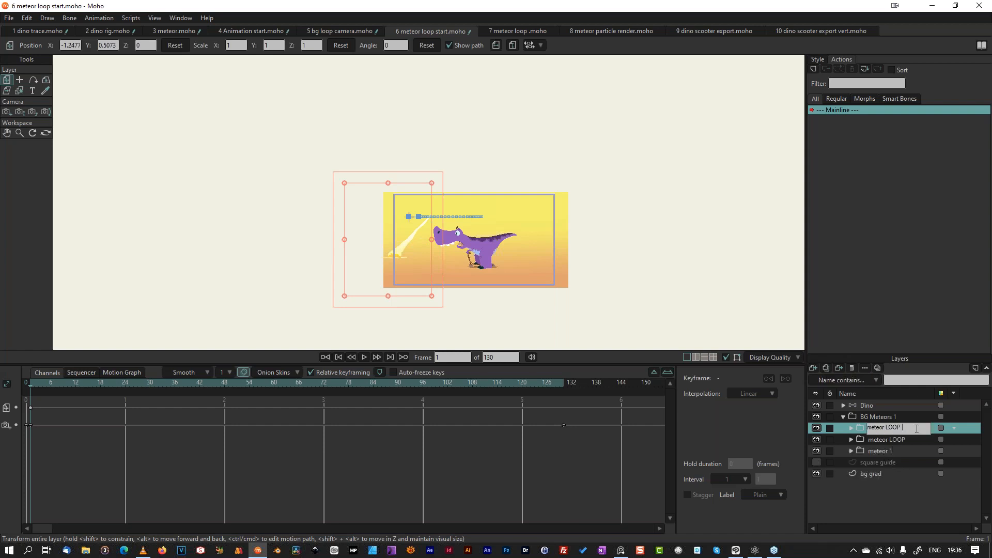
text(clone)
key(Return)
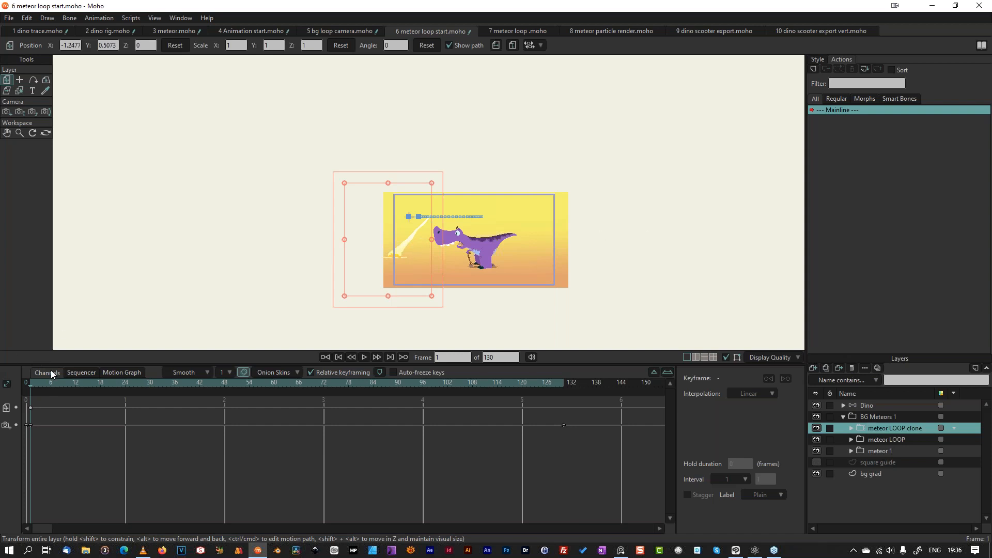
Step: Delay the meteor LOOP clone layer in the Sequencer to start at about frame 106, with the playhead at frame 131
click(82, 371)
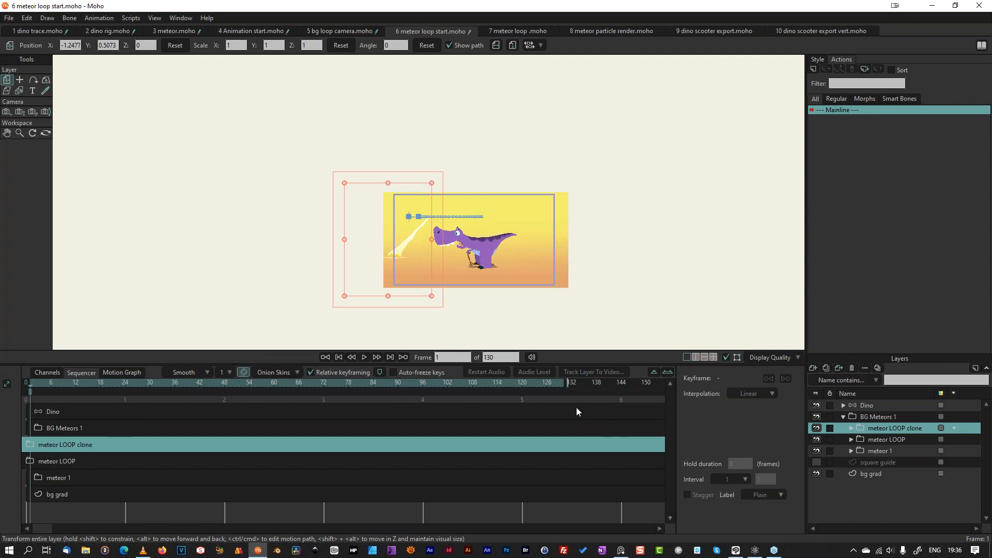
click(567, 386)
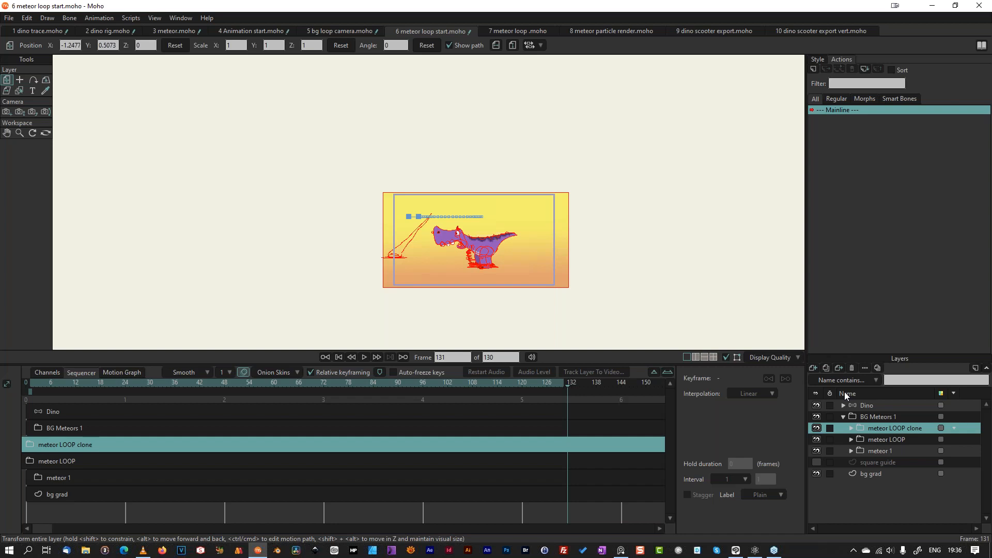
scroll(550, 192, down, 2)
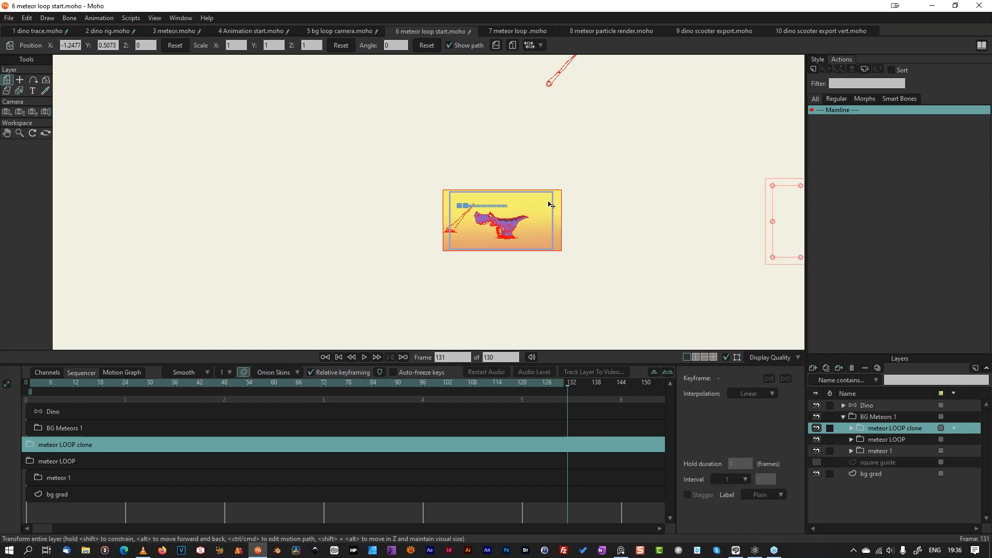
scroll(558, 223, down, 1)
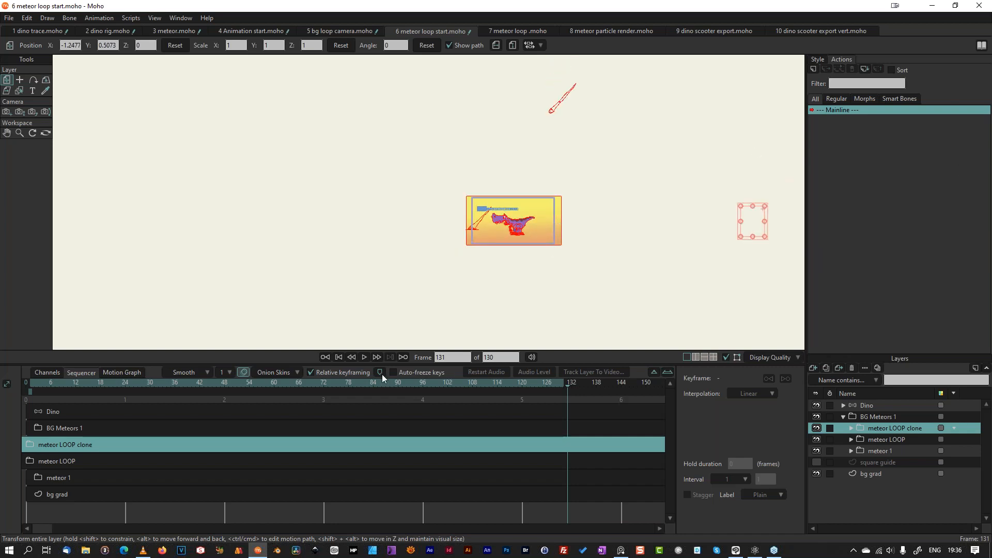
mouse_move(128, 445)
mouse_down()
mouse_move(687, 443)
mouse_move(667, 441)
mouse_up()
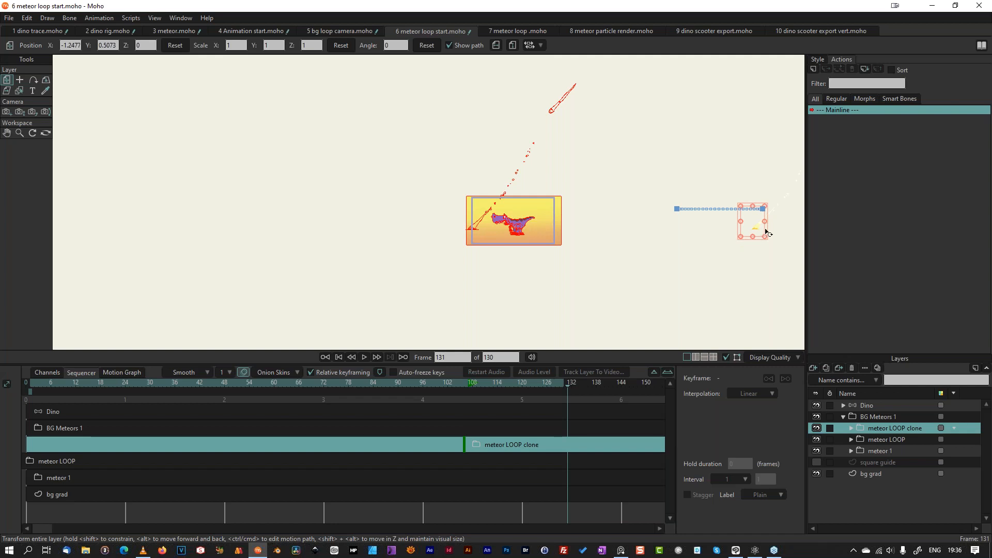
Step: Move meteor LOOP clone at frame 131 onto the onion-skin outline of the frame 1 meteor, at about X -13.508
drag(757, 232, 473, 243)
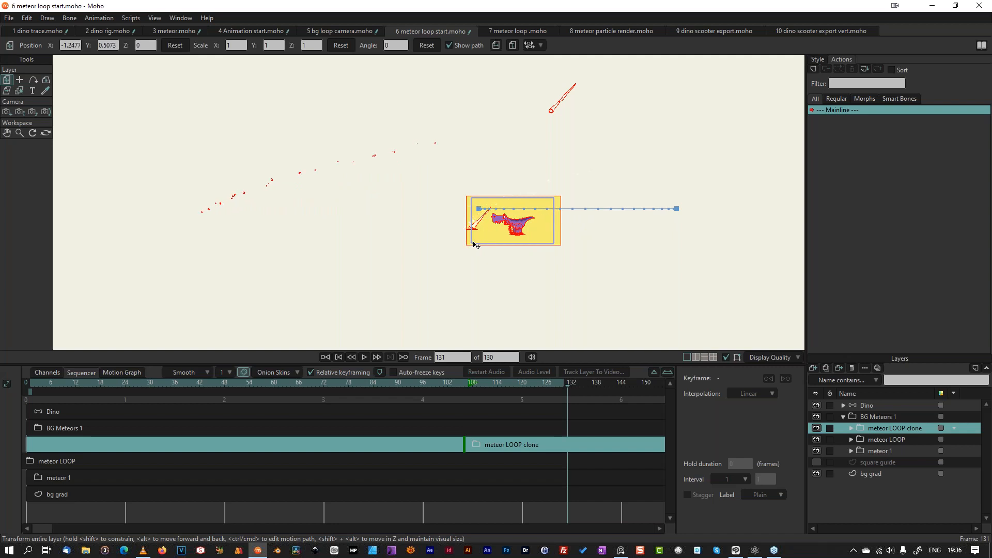
scroll(480, 240, up, 5)
scroll(481, 240, up, 3)
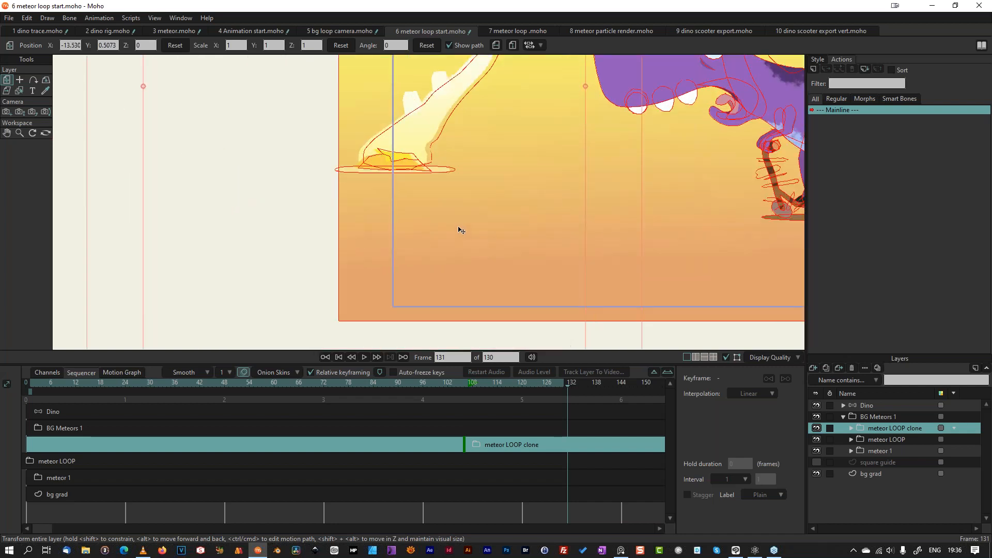
drag(423, 139, 423, 138)
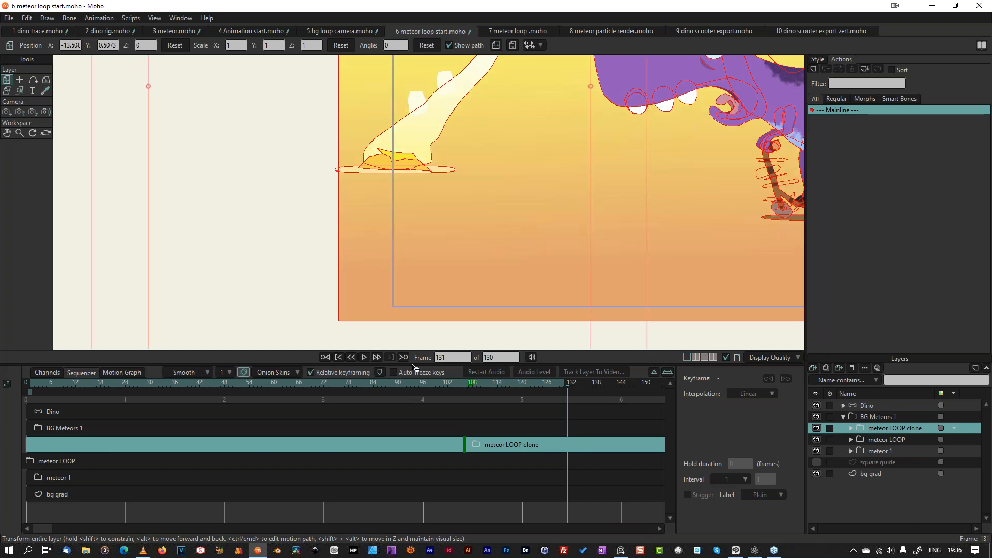
Step: Clear the clone's position keyframes at frames 106 and 131 so it holds one constant position of X -13.508
click(45, 373)
scroll(507, 181, down, 4)
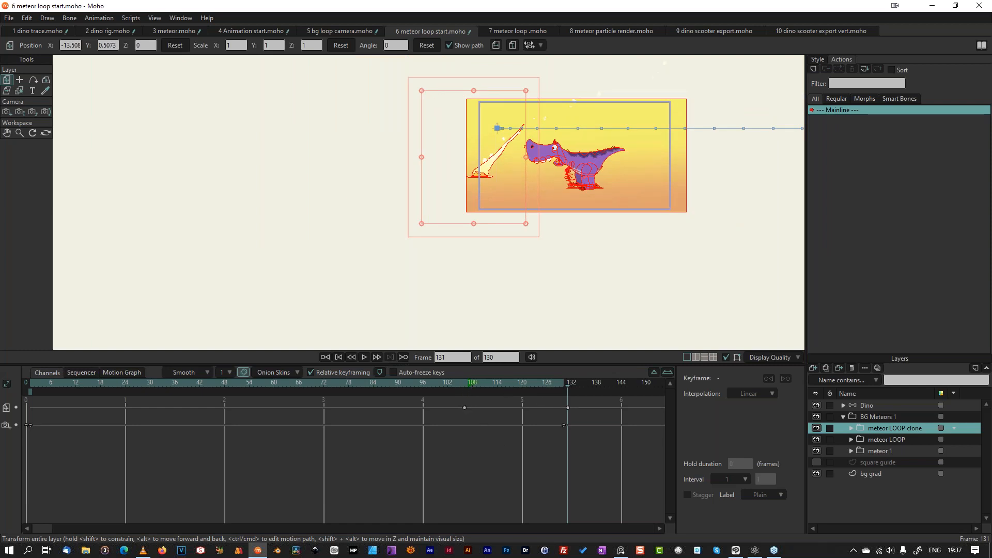
mouse_move(460, 386)
mouse_down()
mouse_move(565, 377)
mouse_move(466, 385)
mouse_up()
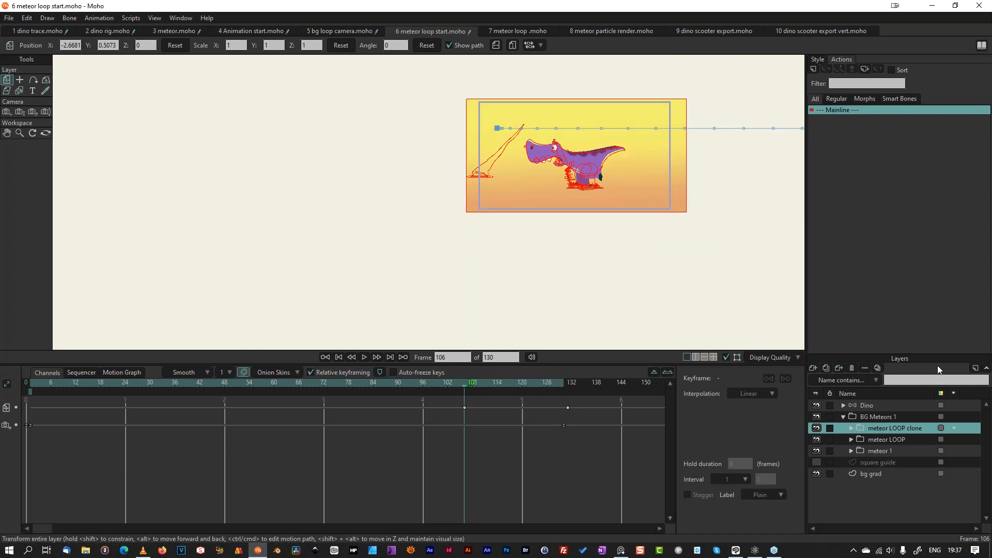
click(568, 408)
key(Delete)
key(Delete)
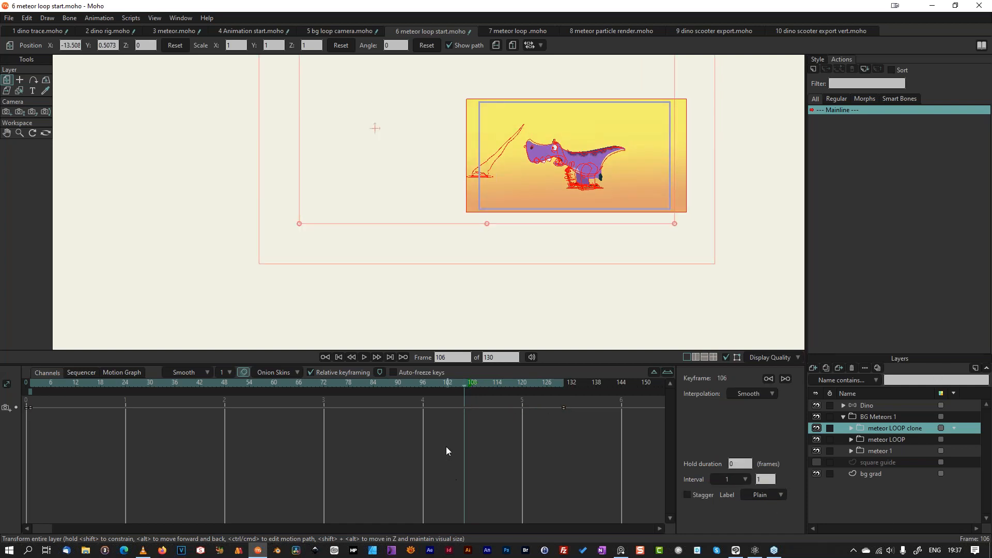
Step: Turn off the onion skins and limit the canvas display to Show Output Only
key(space)
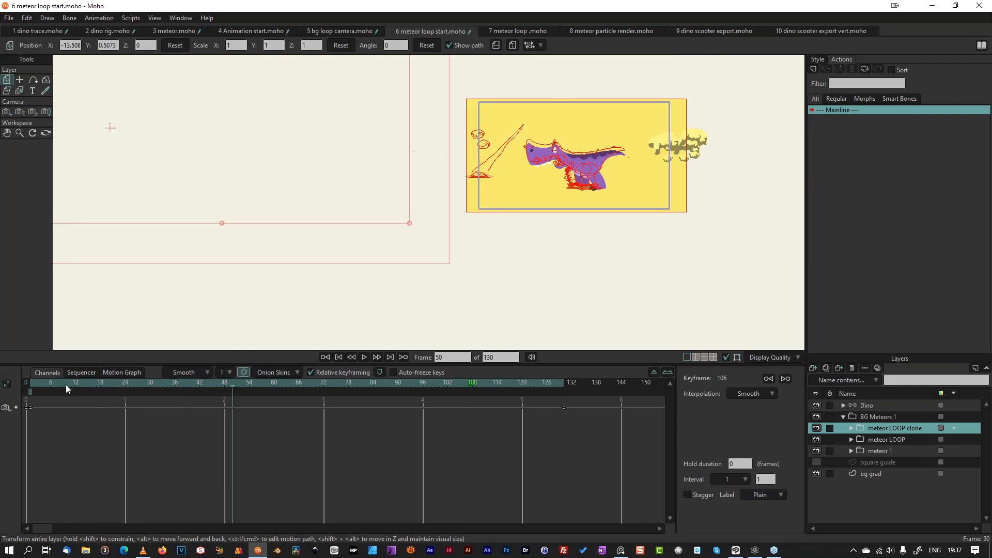
click(243, 372)
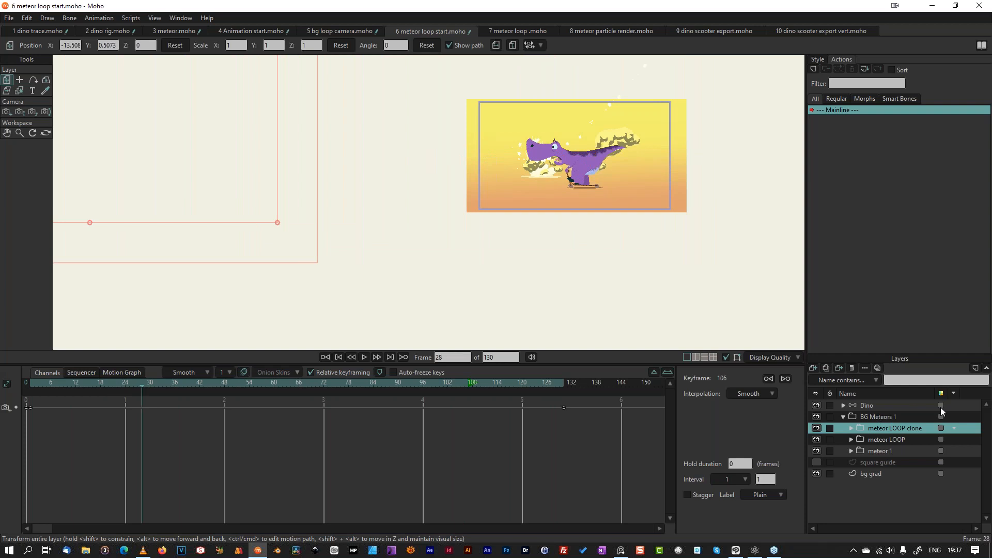
scroll(396, 154, down, 2)
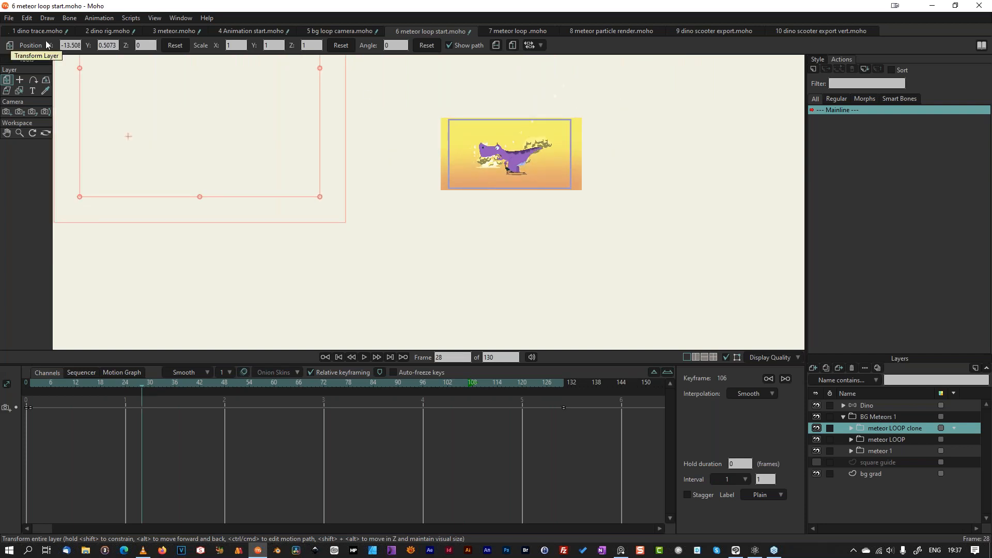
click(155, 18)
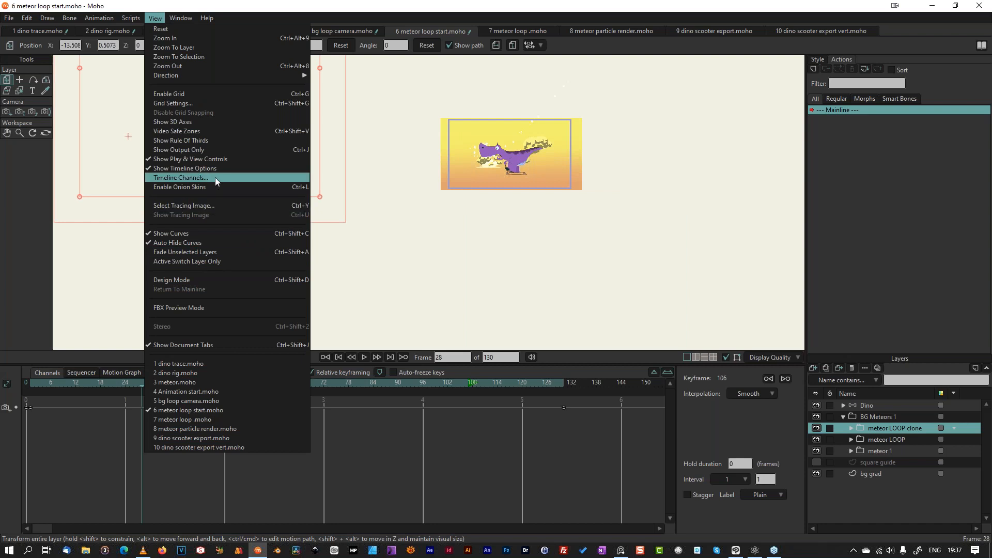
click(212, 150)
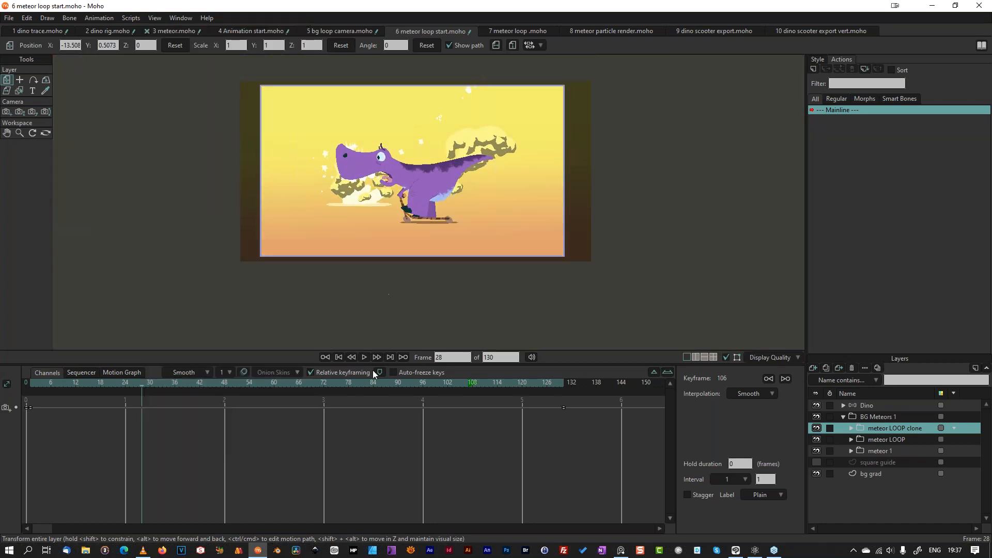
Step: Play the animation to review the meteor loop, and turn Show Output Only off again
click(364, 357)
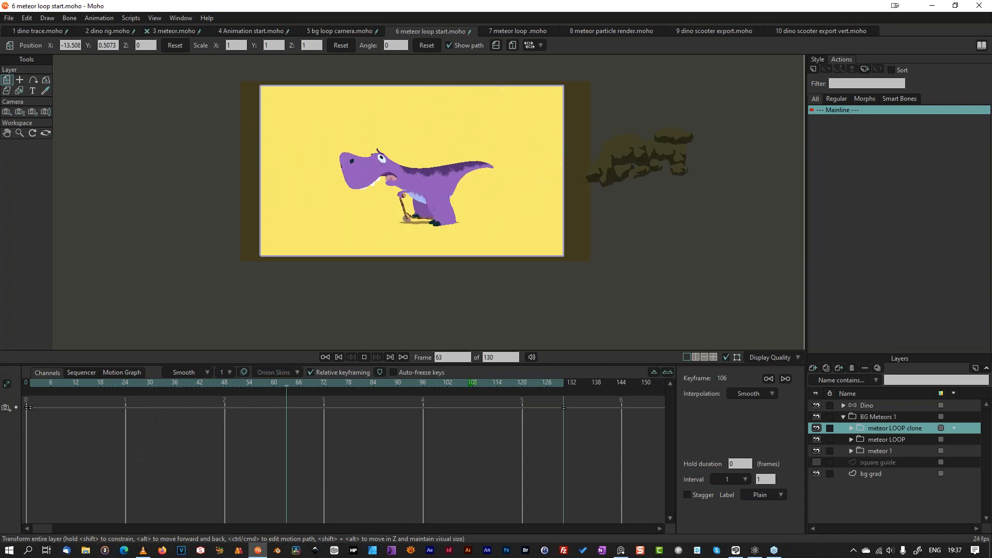
key(space)
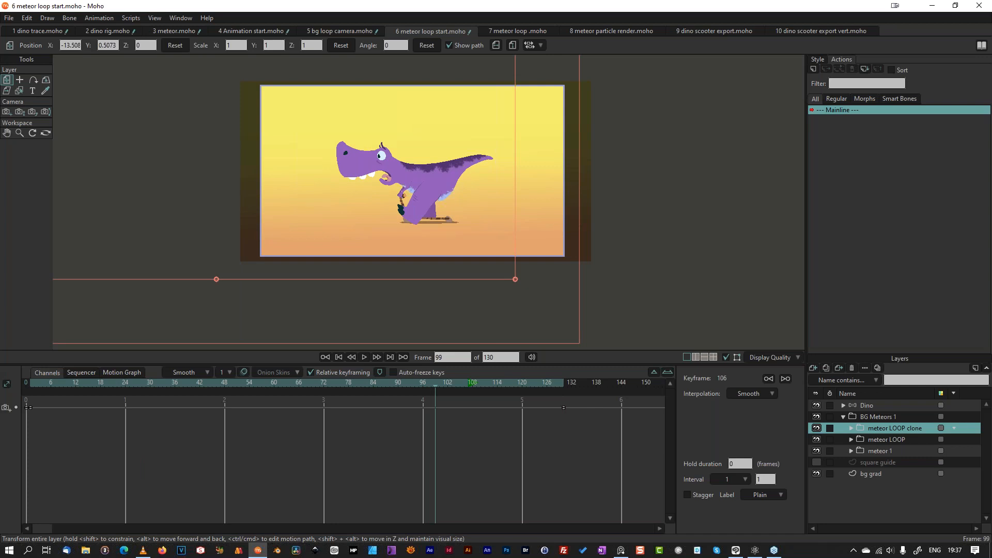
click(187, 17)
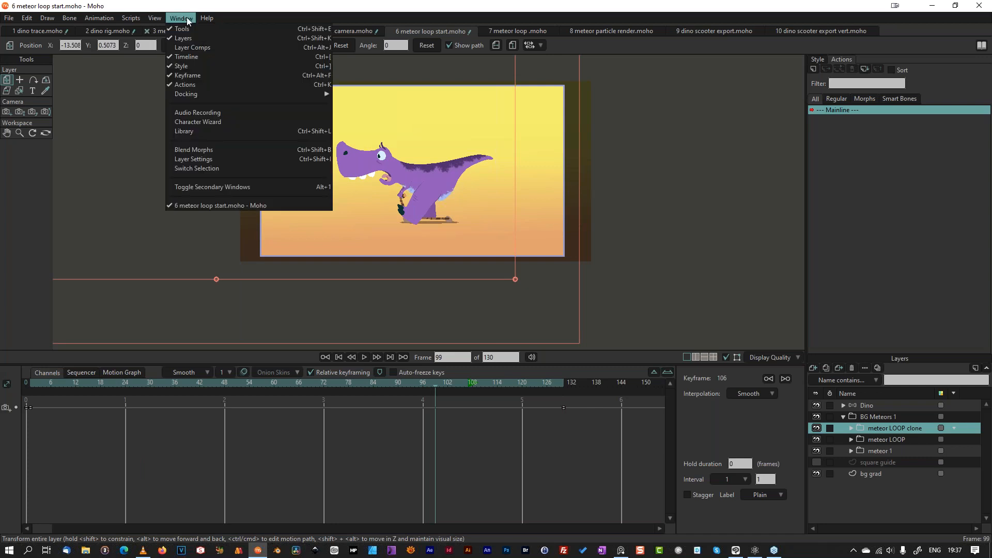
mouse_move(156, 21)
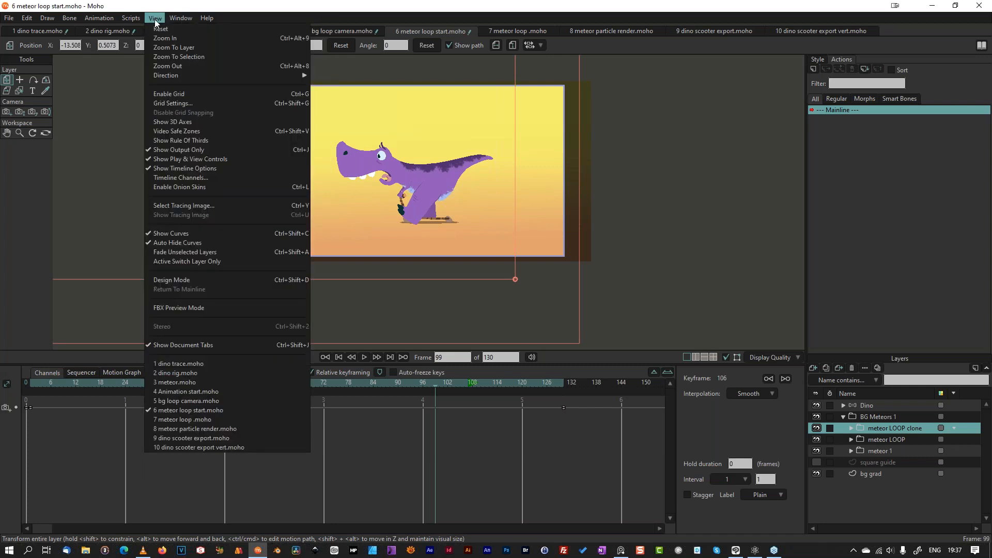
click(175, 149)
scroll(470, 177, down, 2)
scroll(470, 177, down, 1)
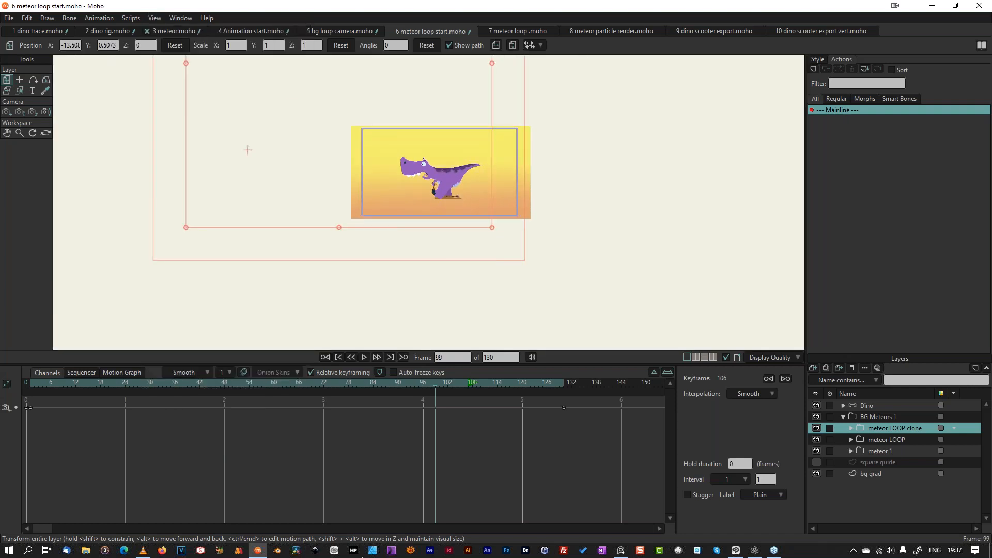
scroll(455, 140, up, 1)
scroll(455, 155, up, 1)
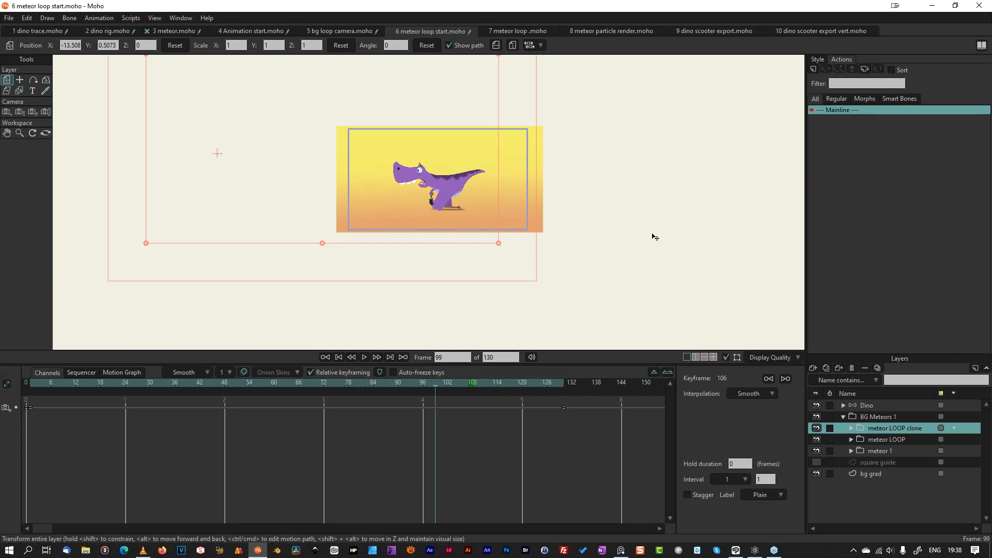
Step: Compare the meteor's shape and position at frames 0, 1, 130 and 131 to check that the loop matches
click(53, 384)
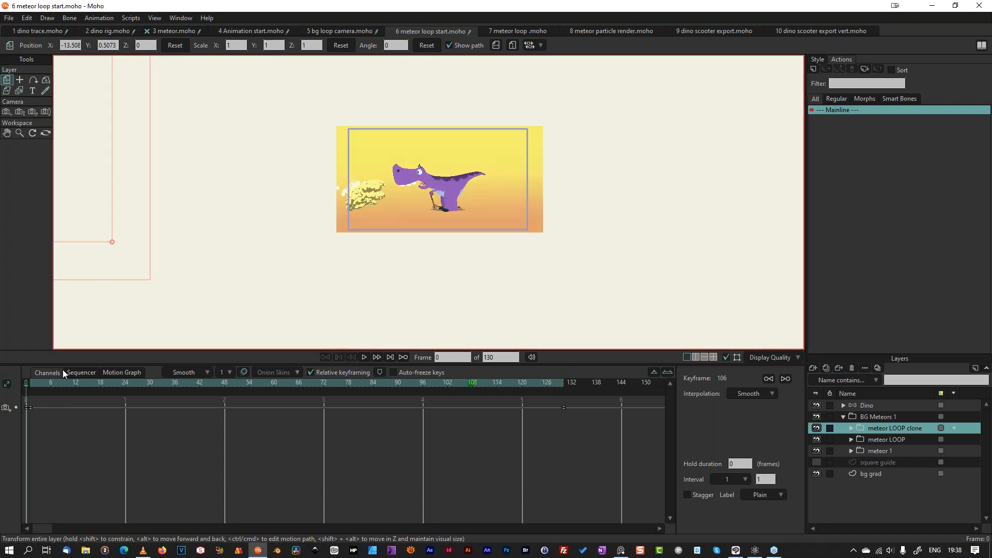
key(ctrl+Right)
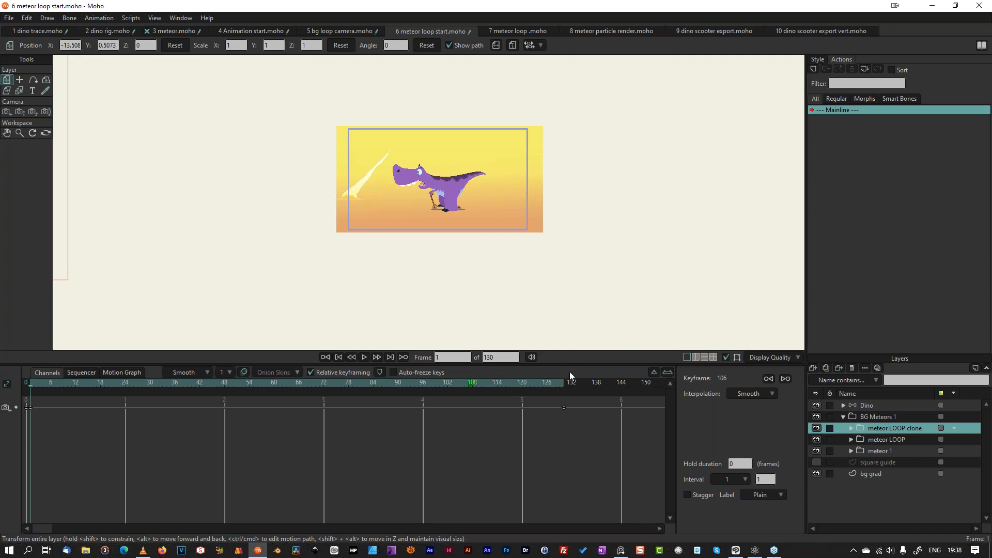
click(565, 385)
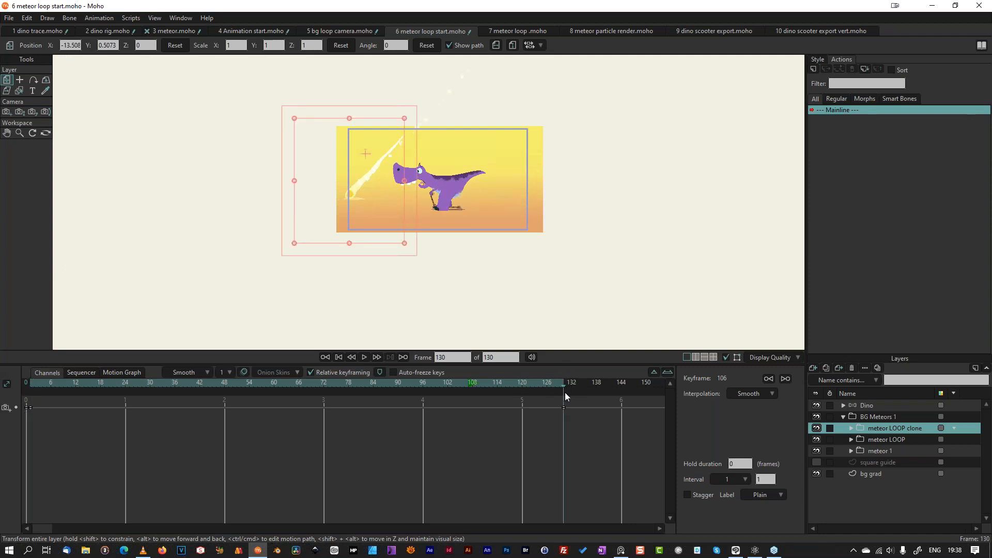
key(ctrl+Right)
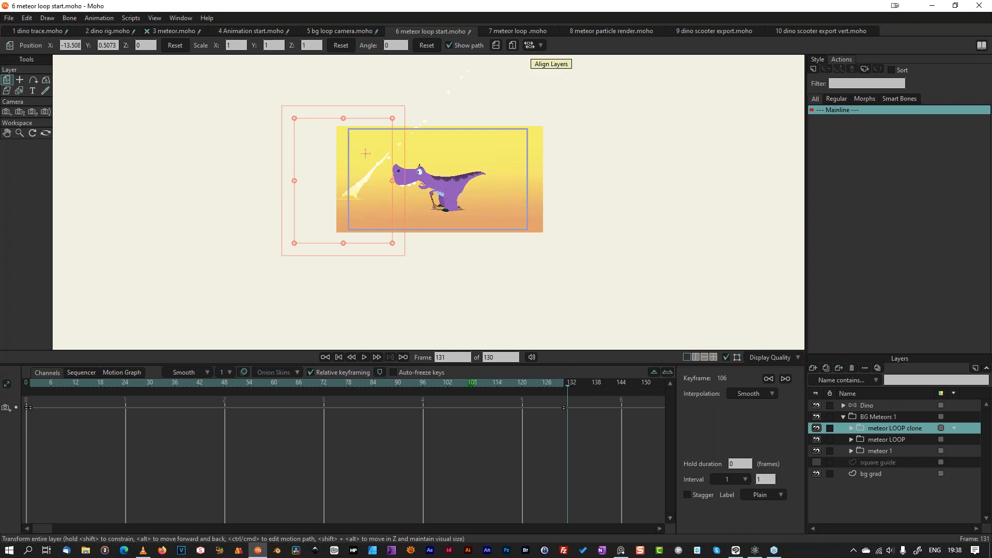
Step: Review the opening frames of the 7 meteor loop .moho document and switch to 8 meteor particle render.moho
click(511, 31)
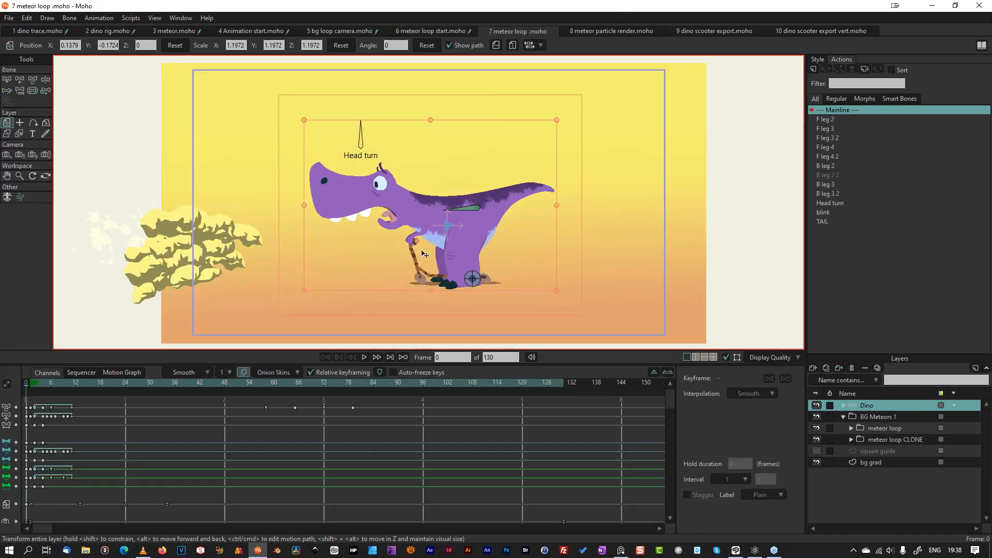
drag(58, 383, 26, 383)
click(602, 32)
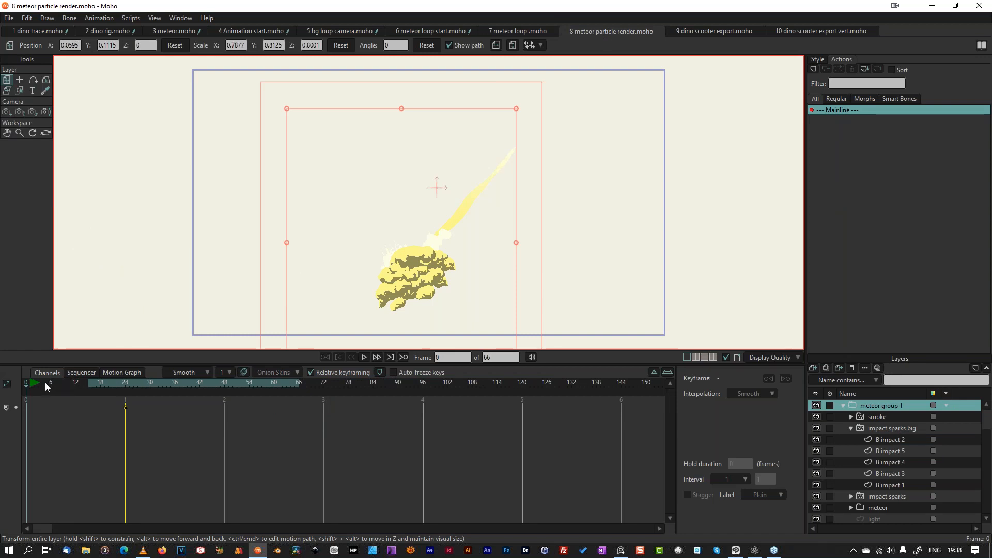
Step: Scrub to the meteor's entry at frame 15 and set the document's playback range to frames 15 to 65
drag(45, 385, 90, 383)
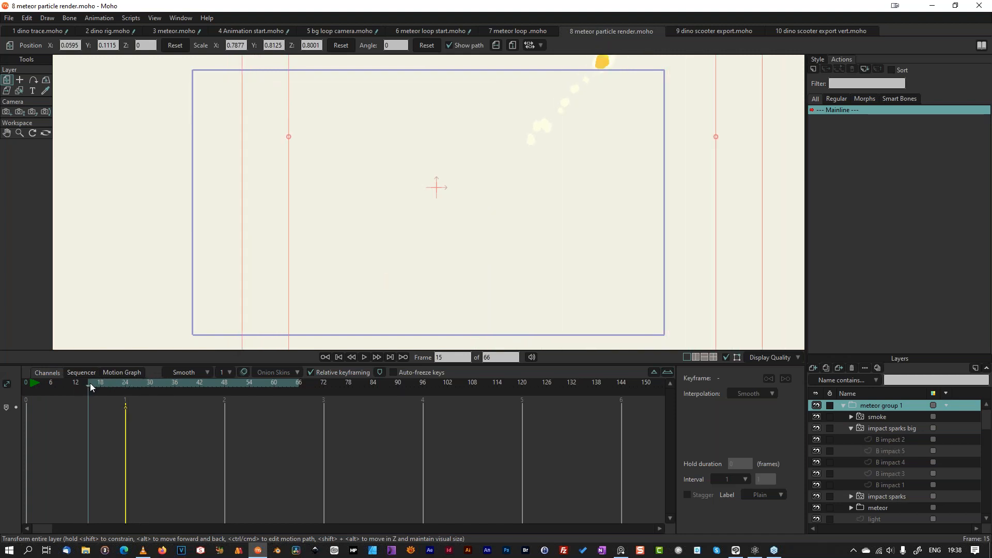
drag(308, 387, 241, 386)
drag(132, 402, 89, 399)
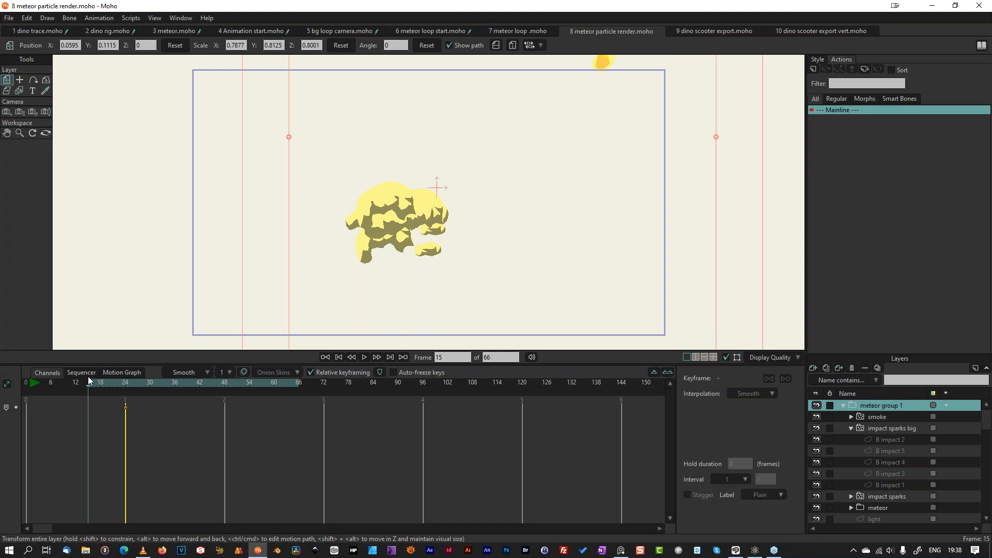
key(alt)
mouse_move(81, 384)
mouse_down()
mouse_move(74, 399)
mouse_move(89, 384)
mouse_up()
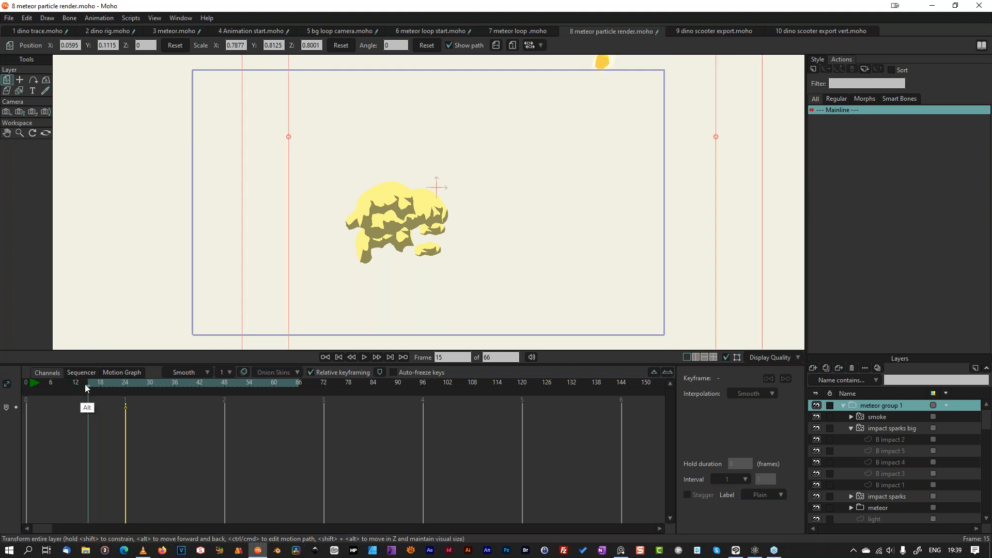
alt+click(307, 383)
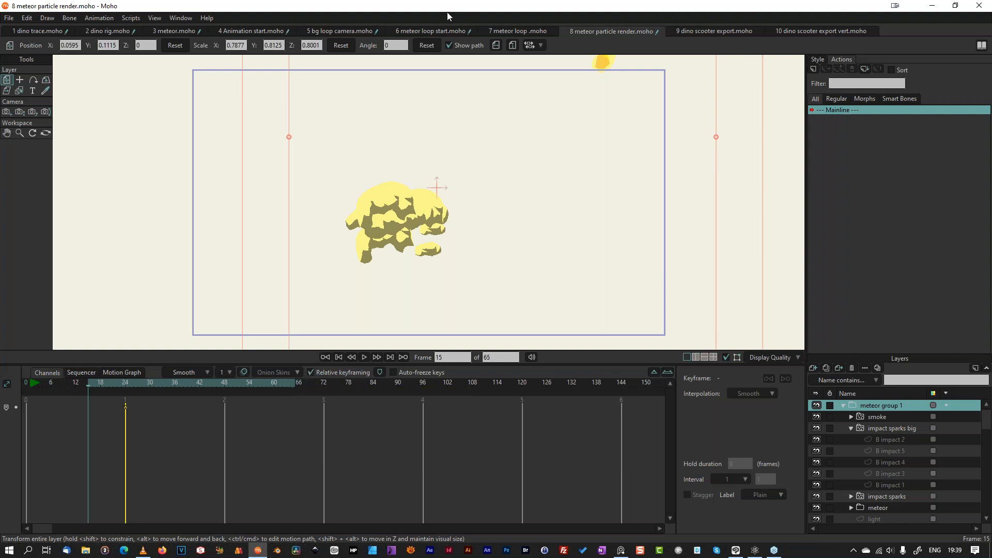
Step: Check the export settings for rendering frames 15 to 65 as a PNG image sequence, and close them without exporting
click(9, 18)
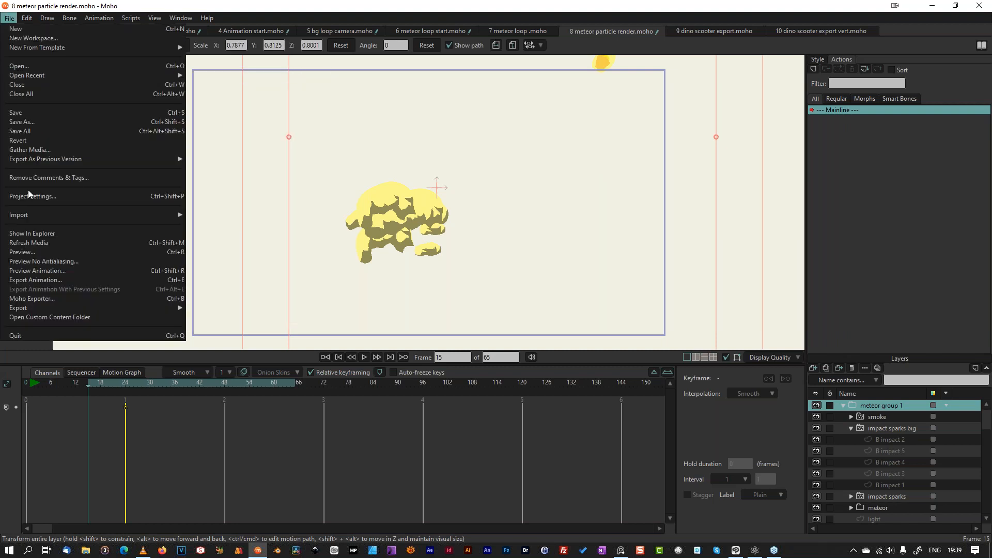
click(35, 278)
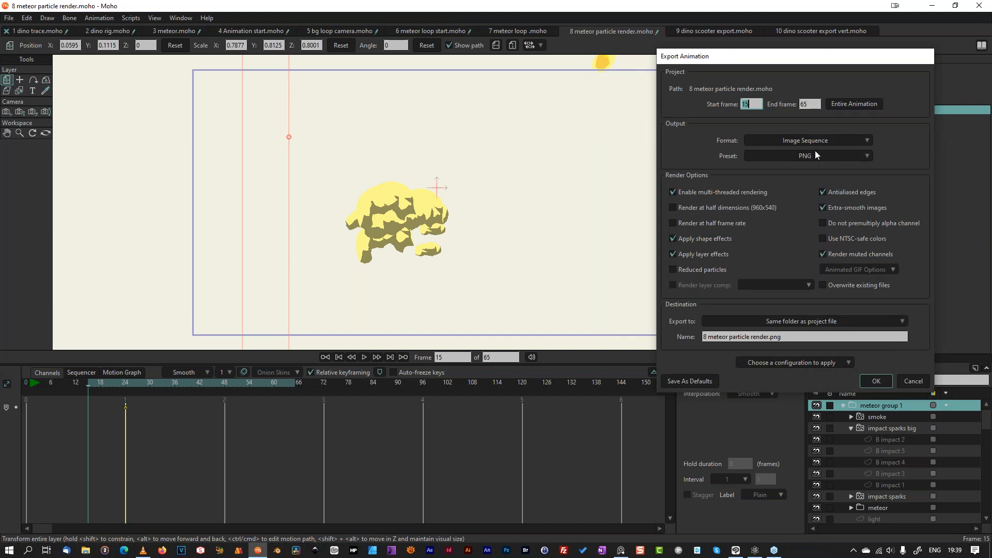
click(913, 381)
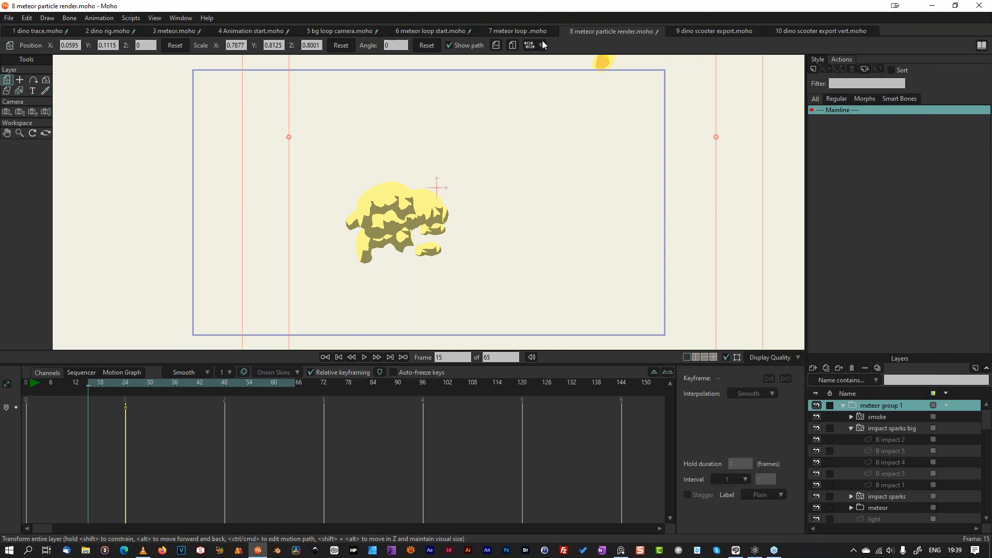
Step: Switch to 7 meteor loop .moho and import the image sequence starting with meteor particle render_00015.png from the image sequence folder
click(528, 34)
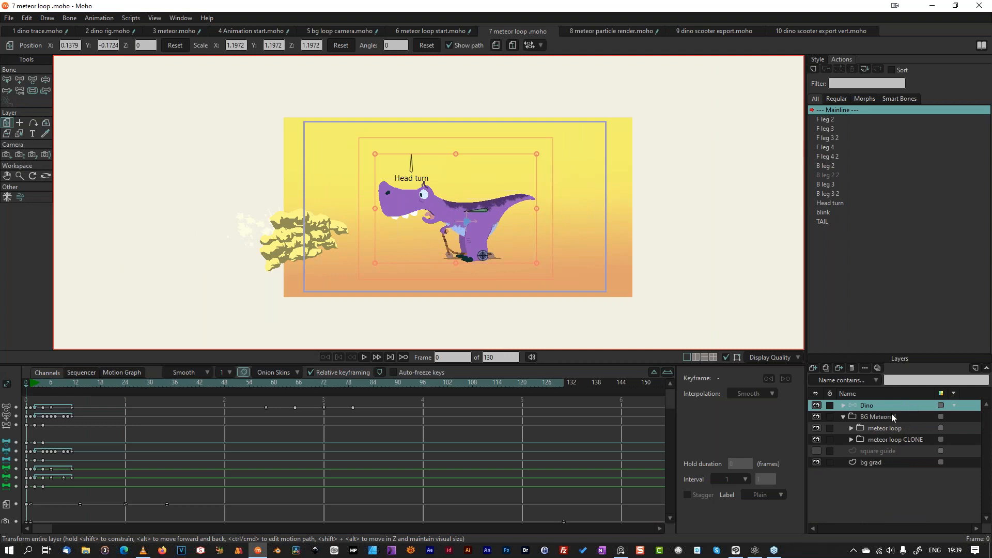
click(9, 18)
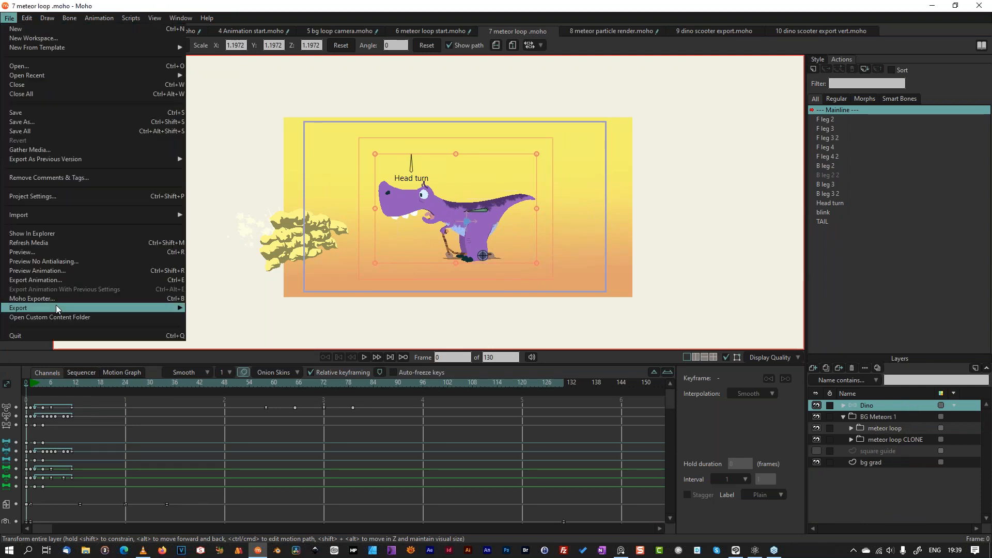
mouse_move(57, 216)
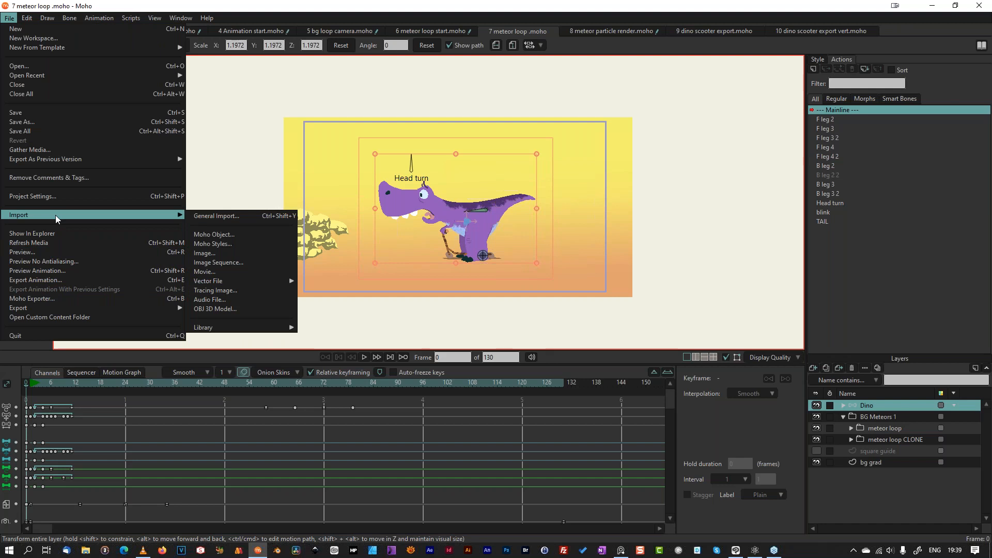
click(238, 264)
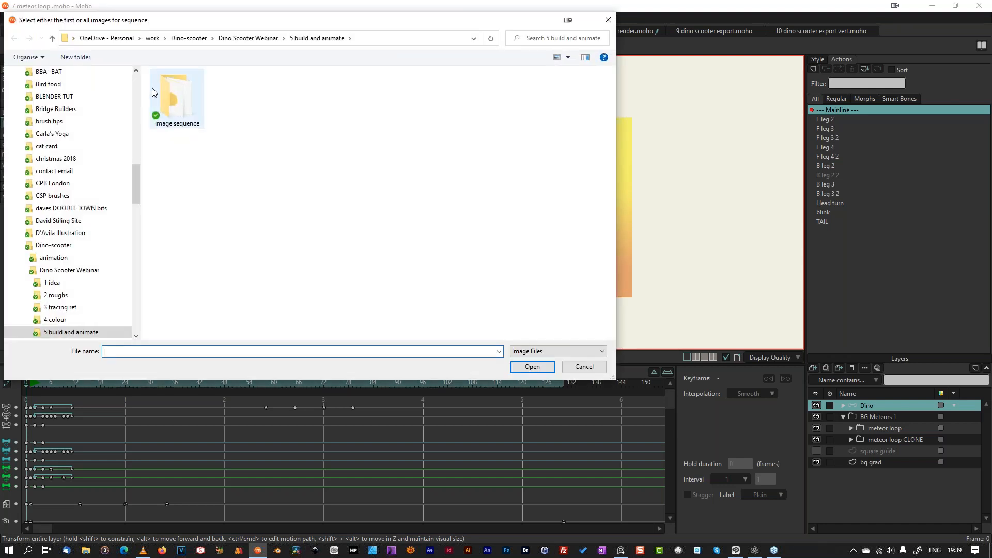
click(169, 97)
double_click(169, 97)
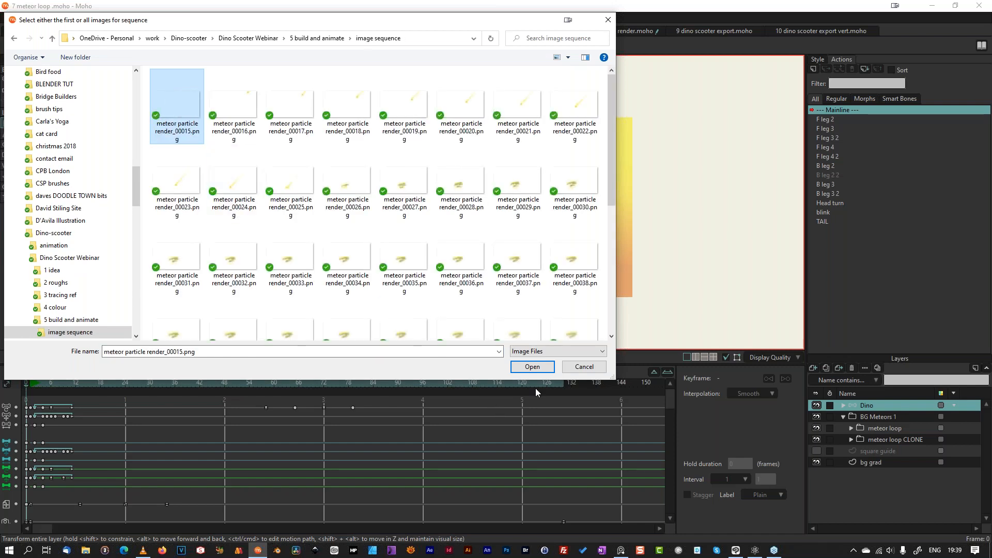
click(532, 366)
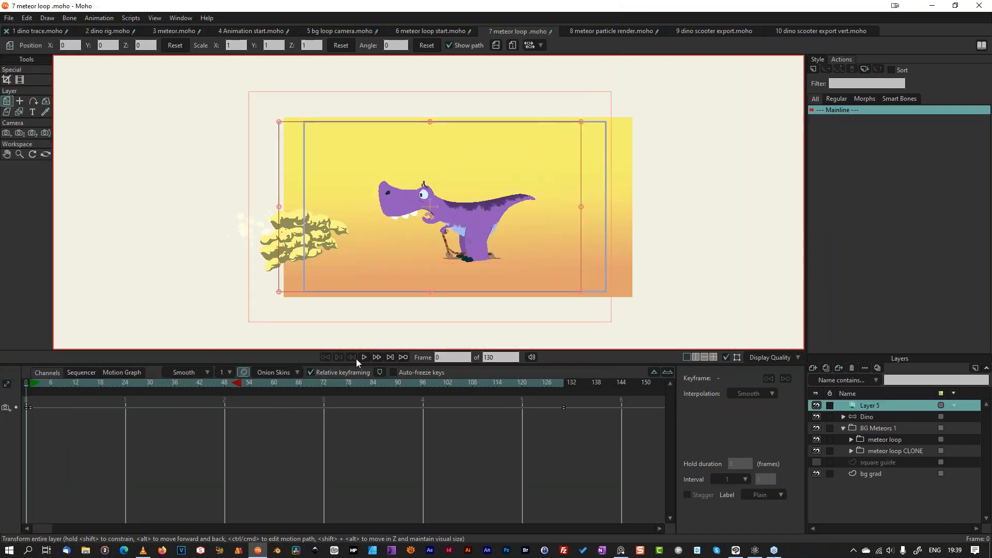
Step: At frame 0, raise the imported image sequence layer to Y 0.3101 and scale it uniformly to 0.8509
drag(38, 383, 21, 394)
drag(443, 264, 445, 238)
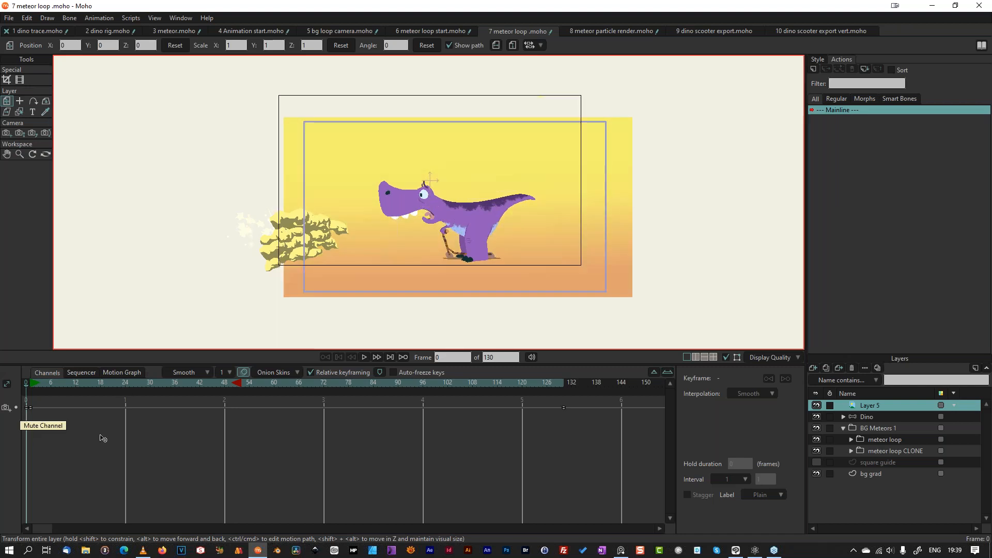
mouse_move(39, 381)
mouse_down()
mouse_move(93, 383)
mouse_move(26, 382)
mouse_up()
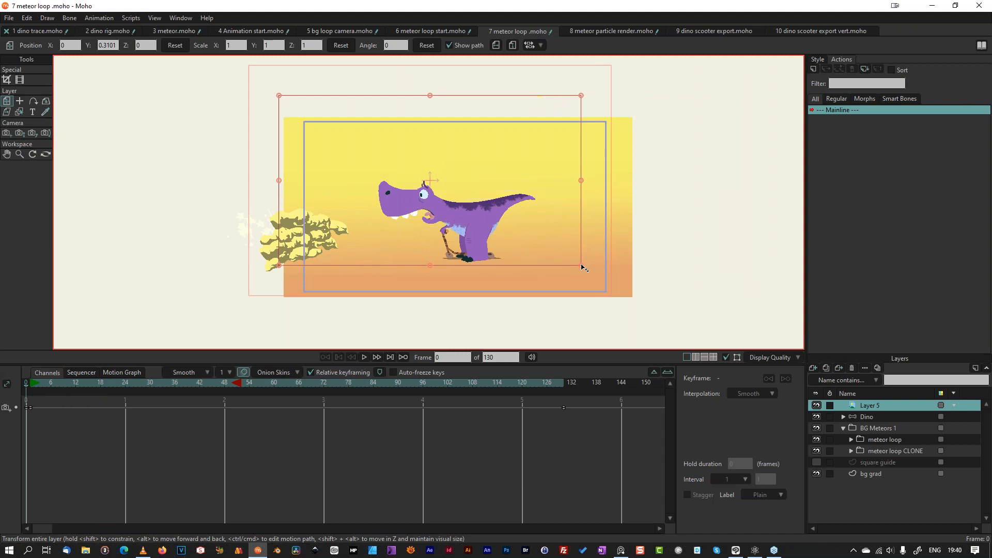
drag(582, 267, 567, 251)
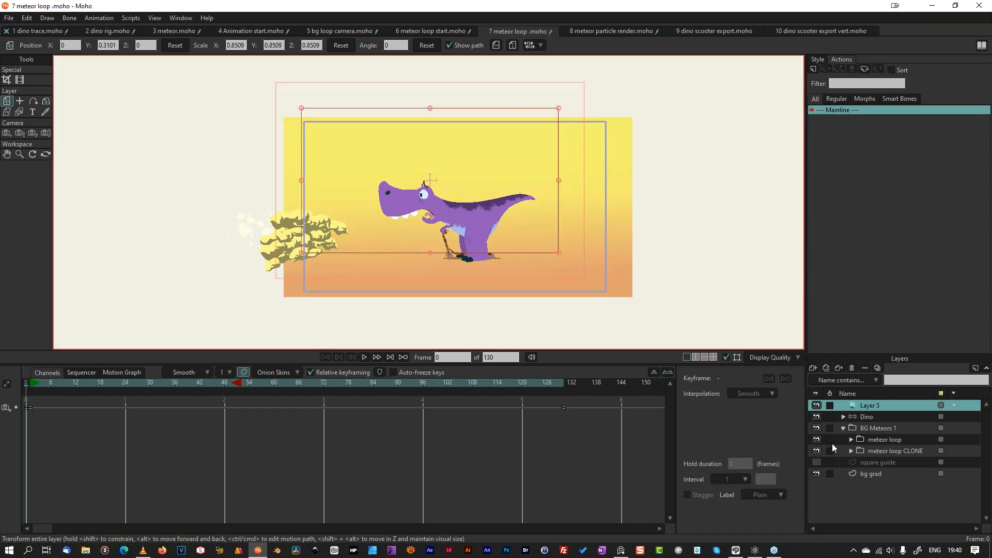
Step: Examine the imported sequence's depth against the background by orbiting the workspace at frame 11, hiding and reshowing the Dino layer
click(816, 418)
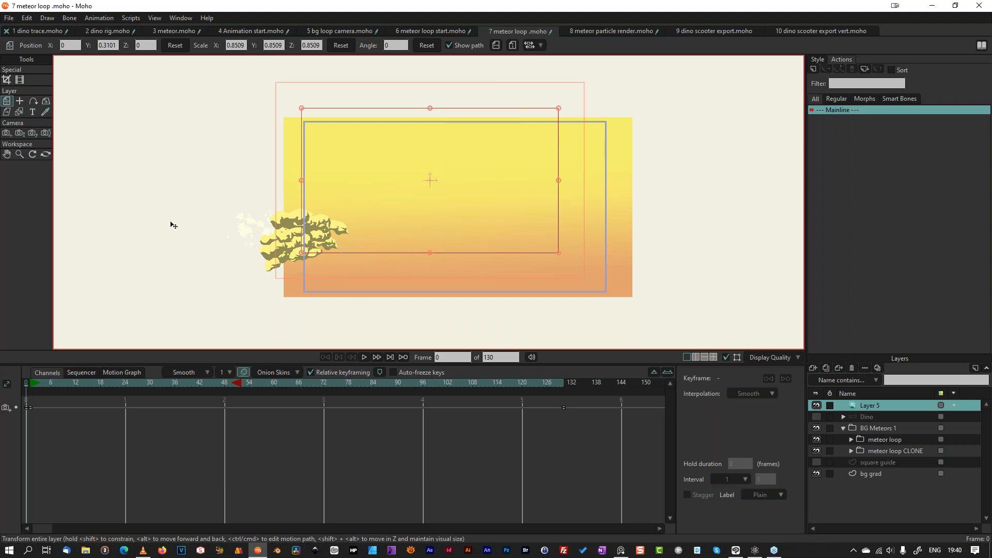
click(46, 155)
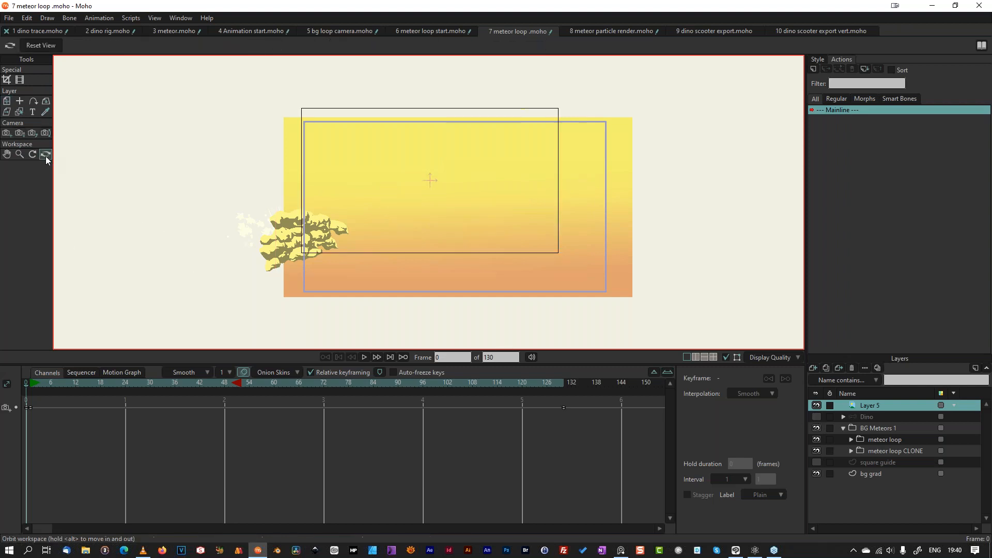
mouse_move(202, 252)
mouse_down()
mouse_move(469, 210)
mouse_move(411, 212)
mouse_move(295, 250)
mouse_move(292, 276)
mouse_up()
mouse_move(63, 380)
mouse_down()
mouse_move(295, 381)
mouse_move(69, 382)
mouse_up()
drag(350, 223, 478, 162)
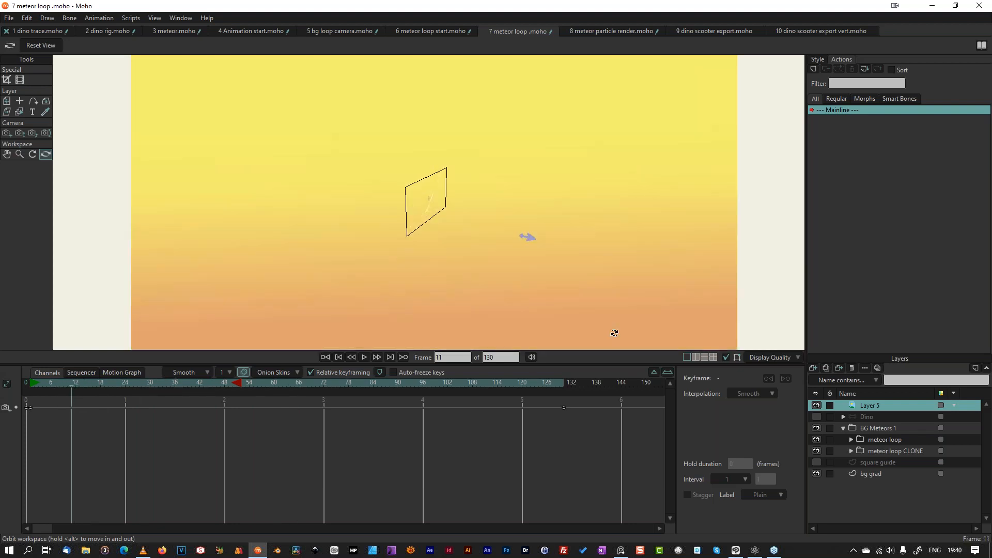
click(817, 417)
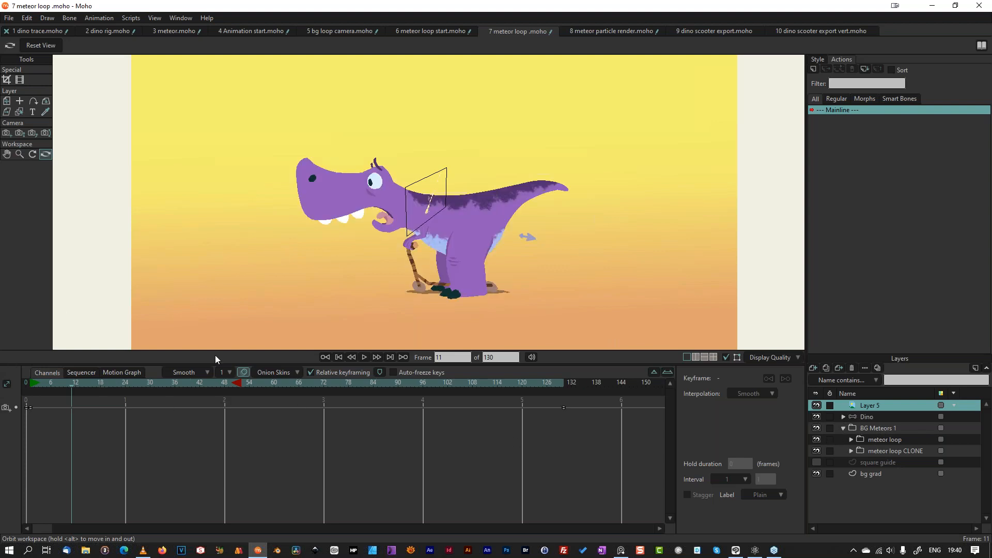
drag(248, 234, 240, 252)
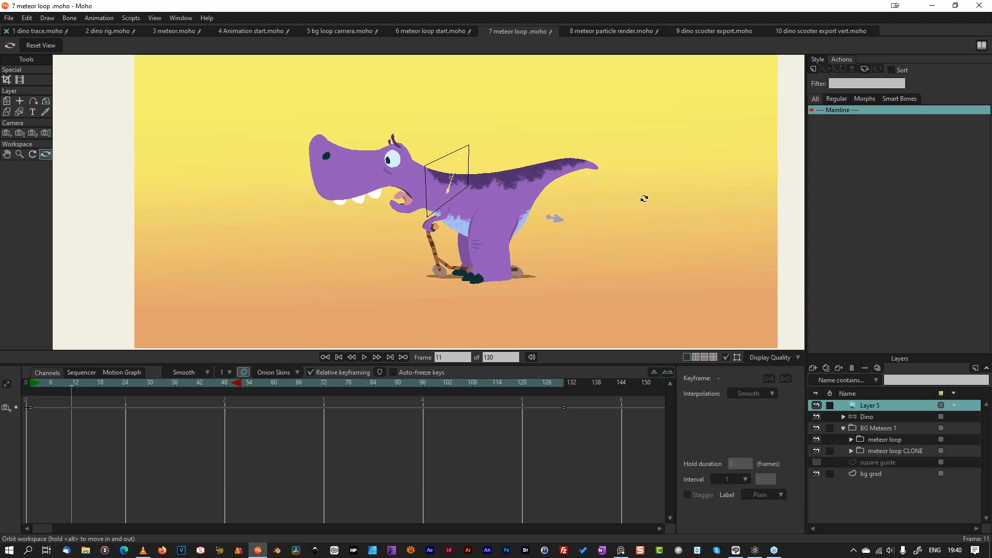
Step: Move the image sequence layer into the BG Meteors 1 group, directly above meteor loop
key(ctrl+r)
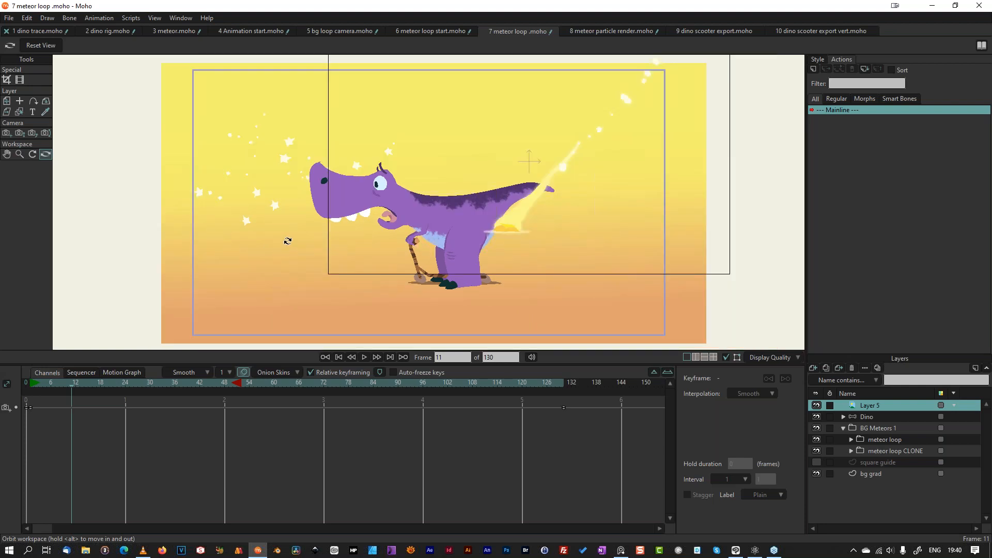
scroll(288, 241, down, 2)
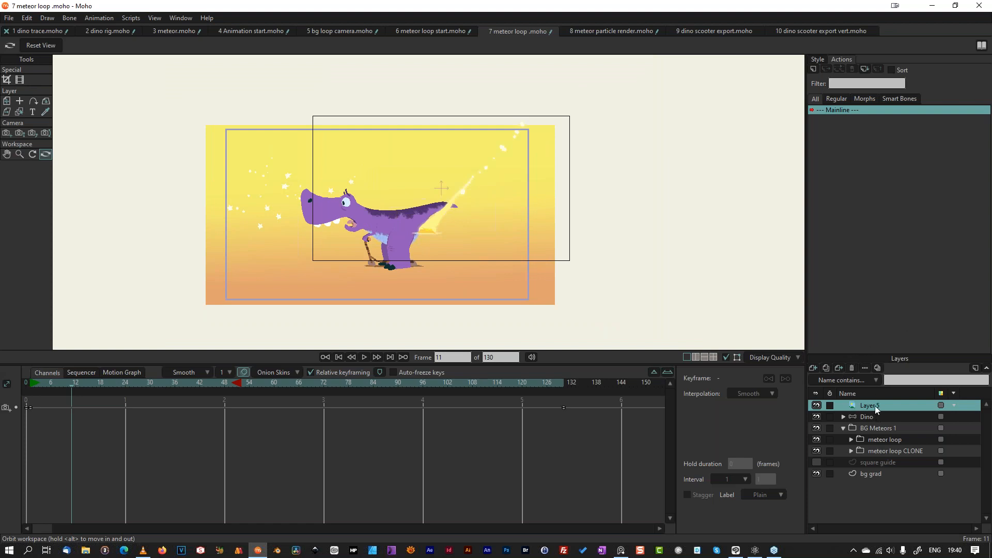
drag(875, 407, 878, 432)
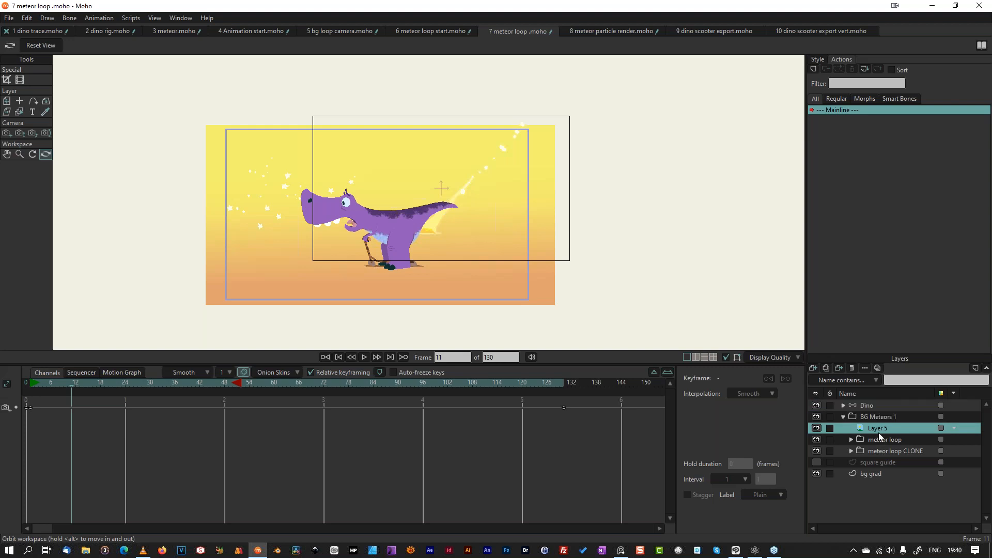
Step: Try to put the image sequence layer into its own group while on frame 11
right_click(876, 427)
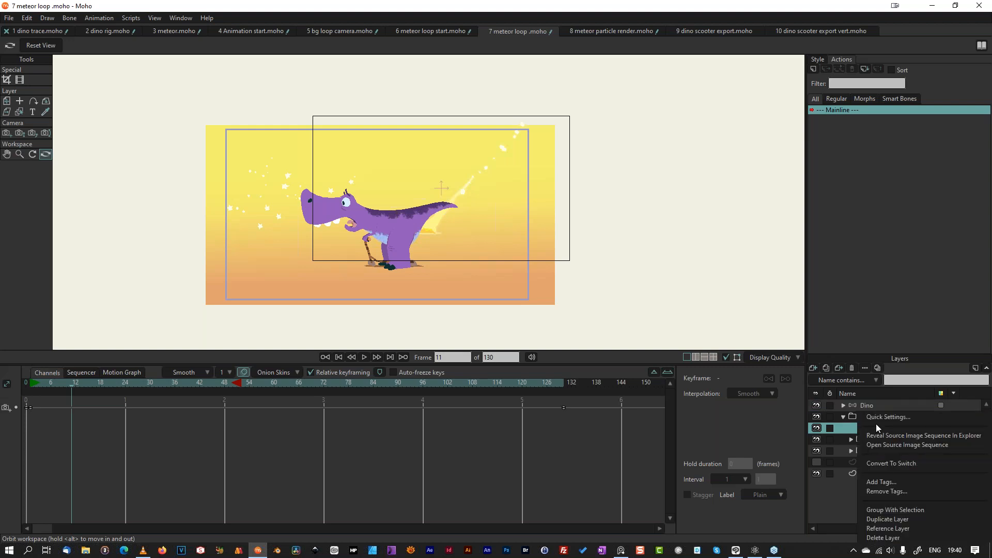
click(900, 509)
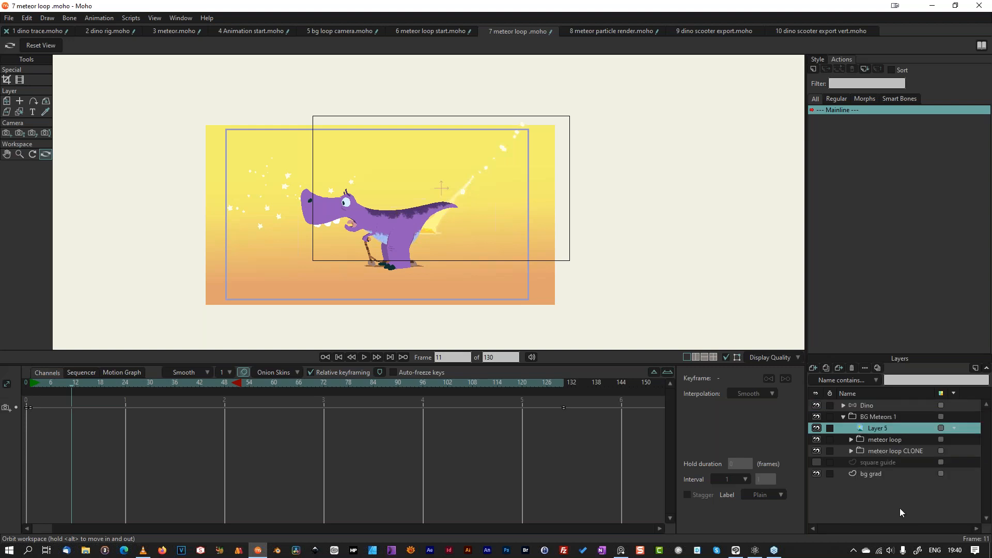
right_click(892, 428)
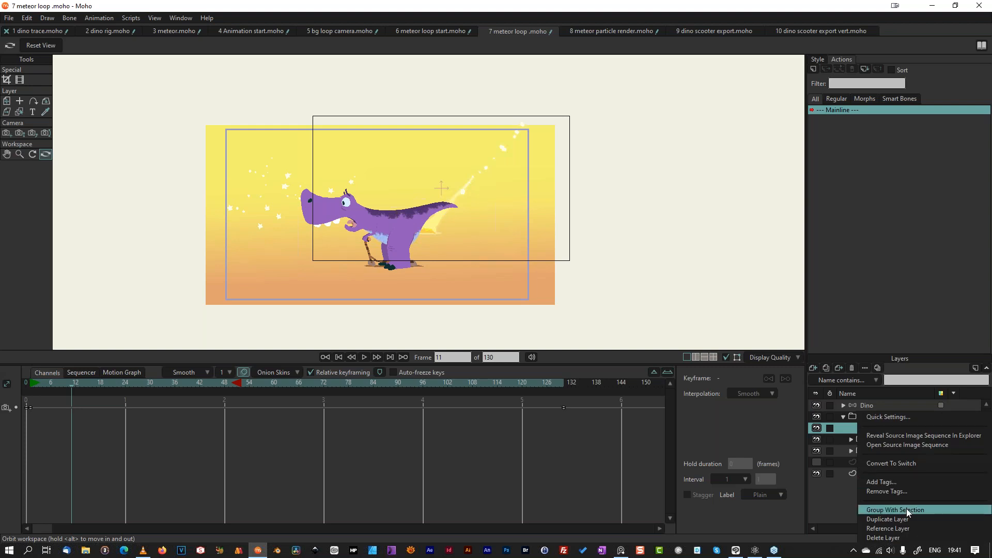
click(906, 506)
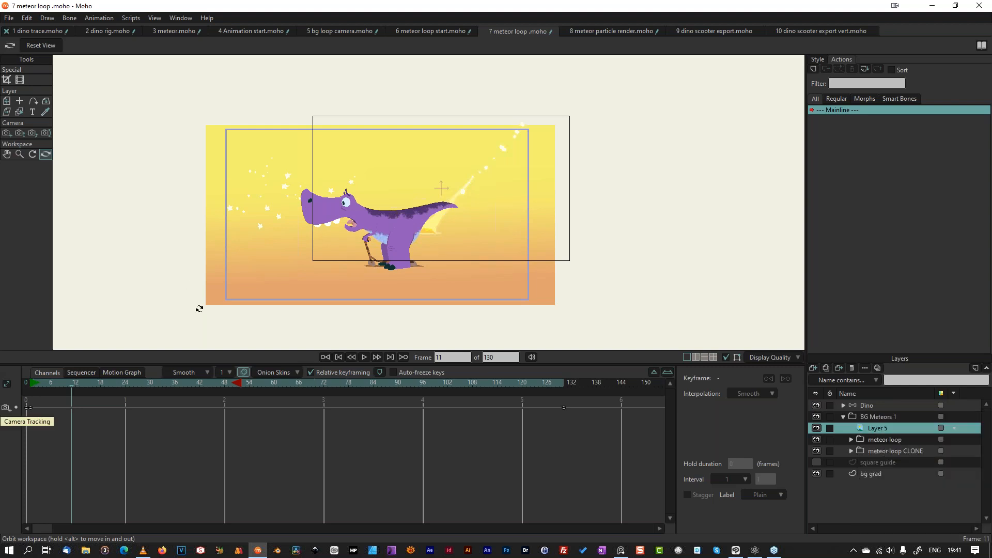
Step: At frame 0, put the image sequence layer into a group of its own and name the group bit meteor
drag(83, 387, 2, 383)
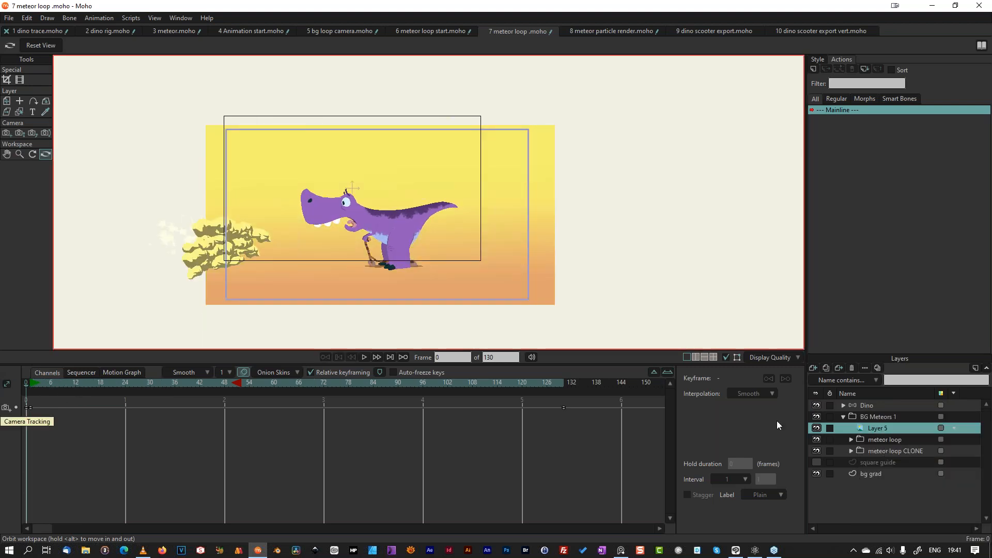
right_click(908, 426)
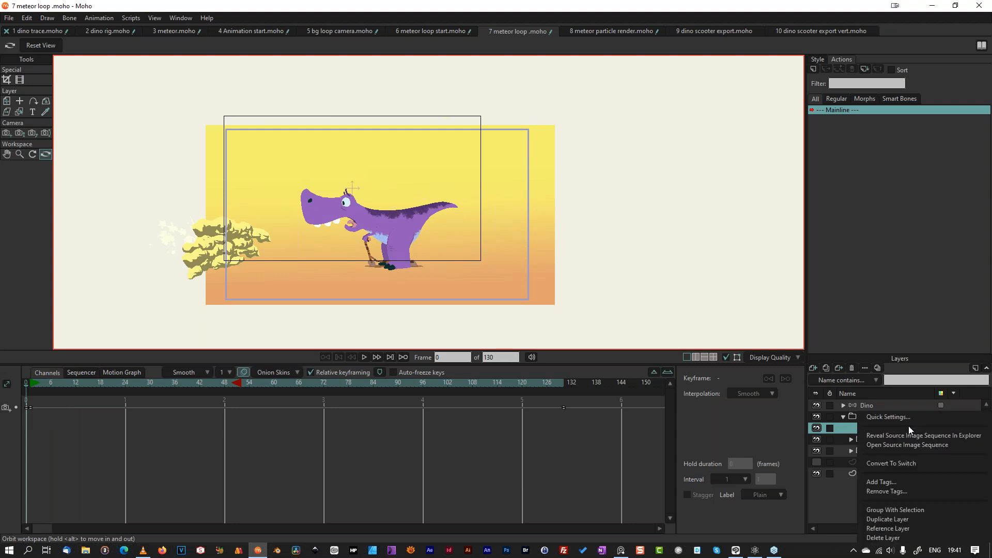
click(911, 510)
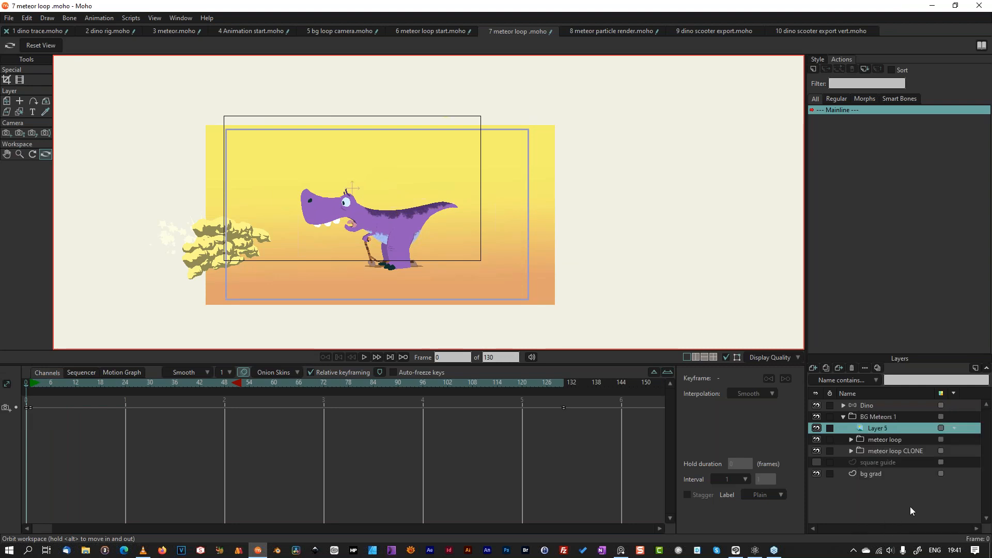
double_click(888, 427)
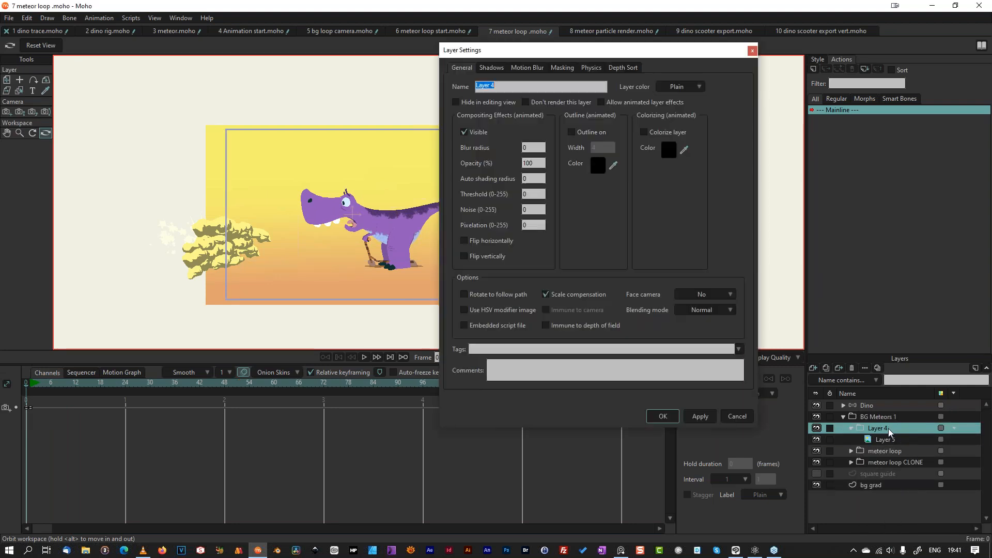
text(bit mete)
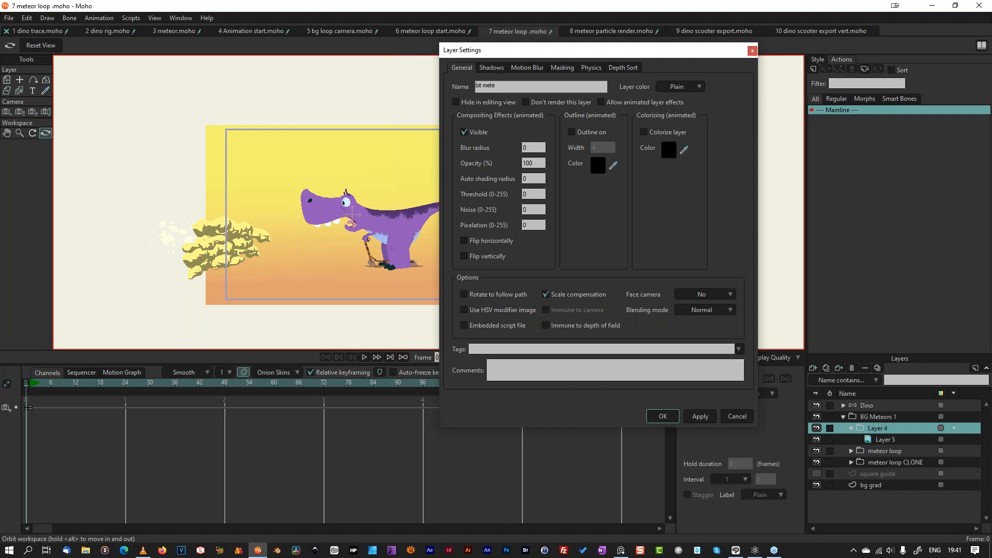
text(or)
click(663, 416)
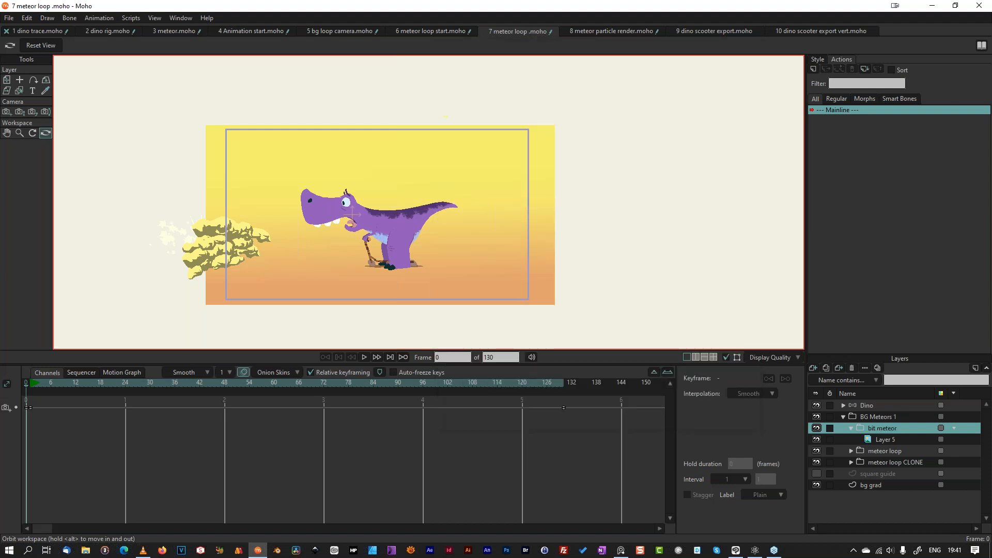
click(882, 442)
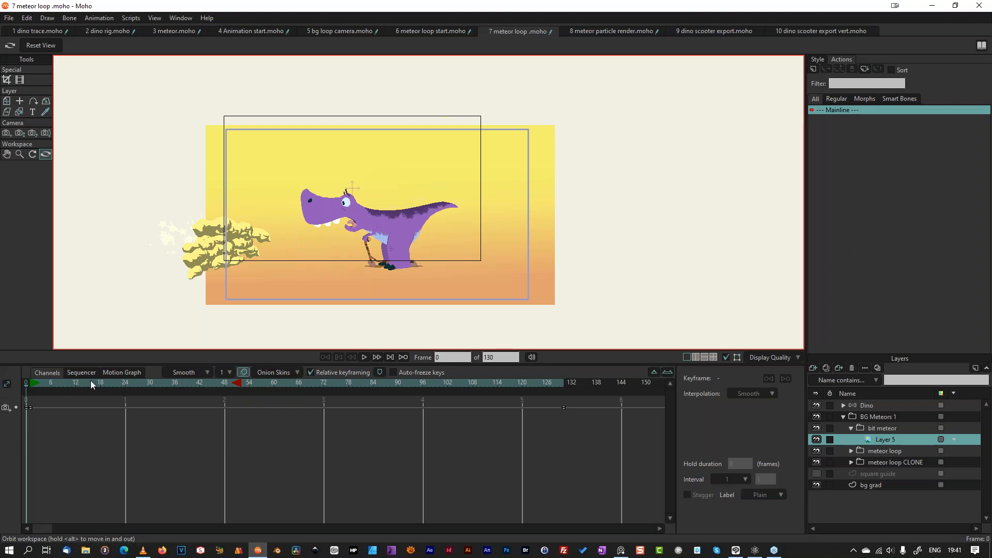
click(293, 373)
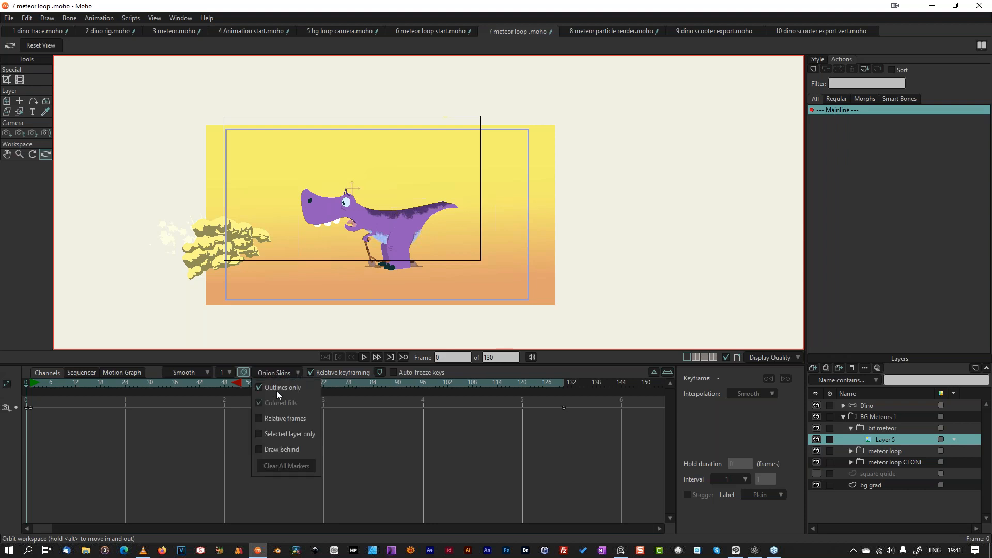
click(251, 358)
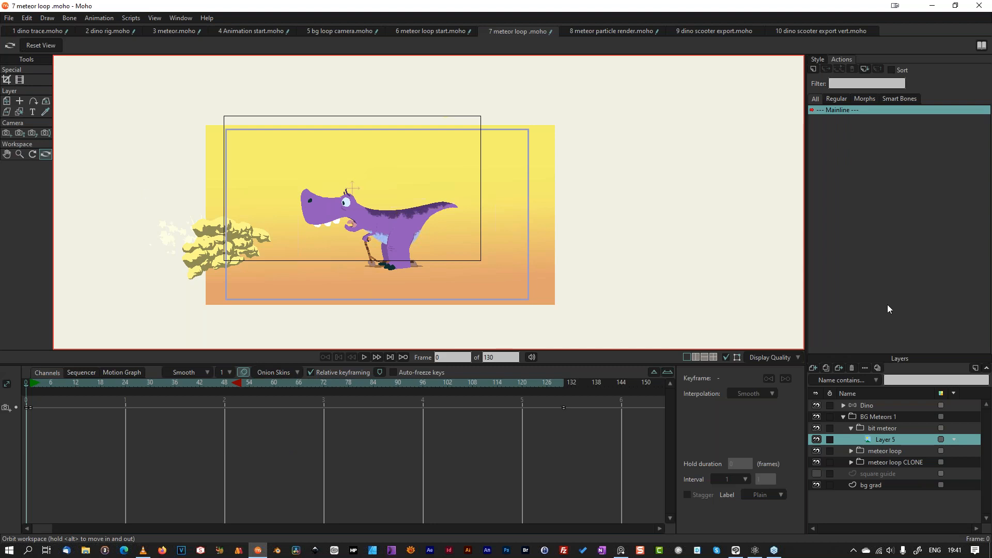
Step: Add a vector layer above the image sequence in the bit meteor group and name it sync
click(814, 368)
key(Escape)
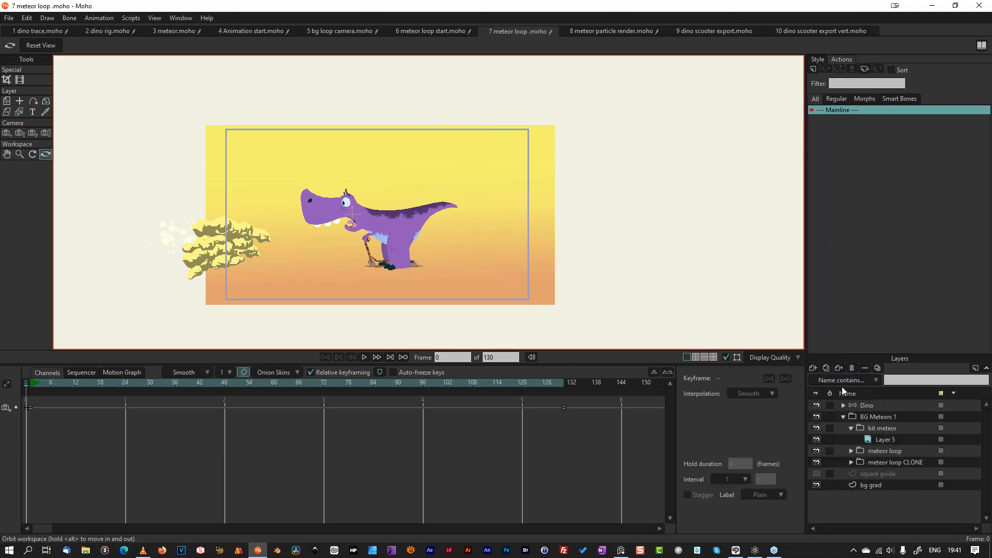
double_click(887, 439)
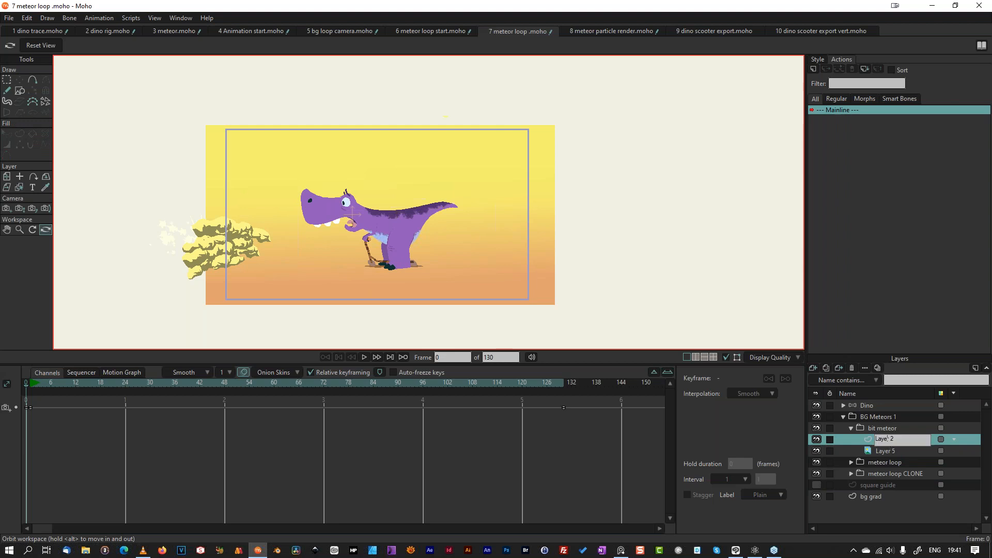
drag(903, 441, 843, 442)
text(sync)
key(Return)
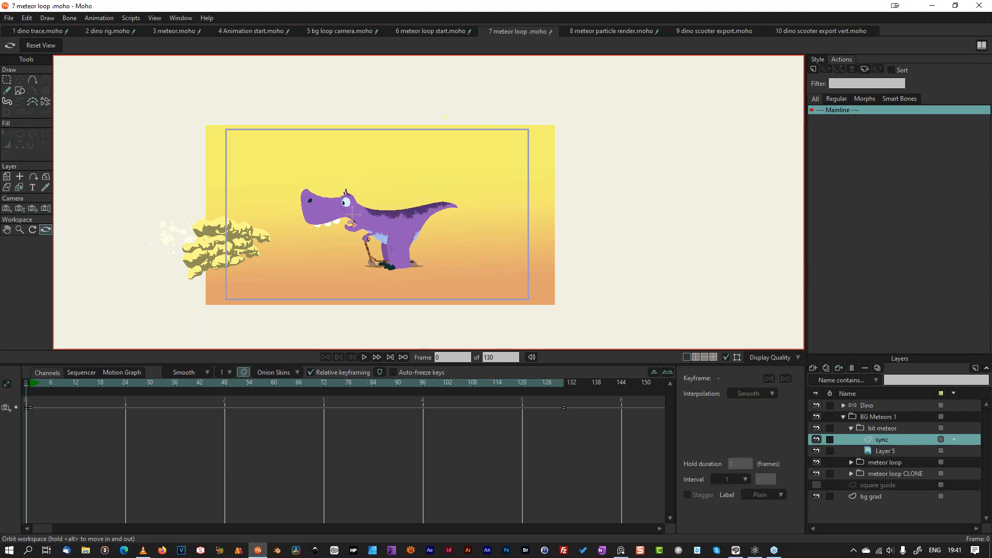
Step: Draw a filled rectangle above the dino on the sync layer, using no brush and a stroke width of 5
click(19, 91)
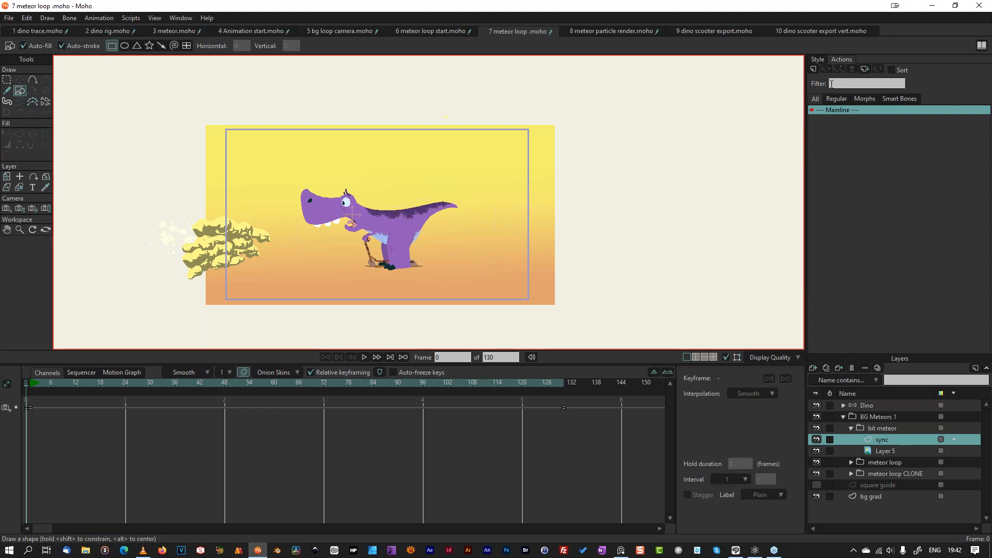
click(819, 60)
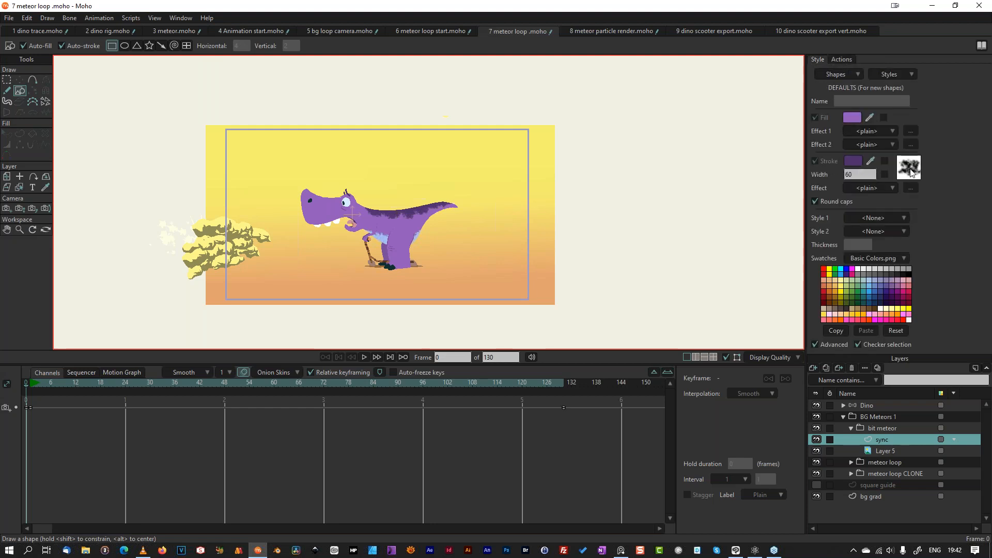
click(911, 173)
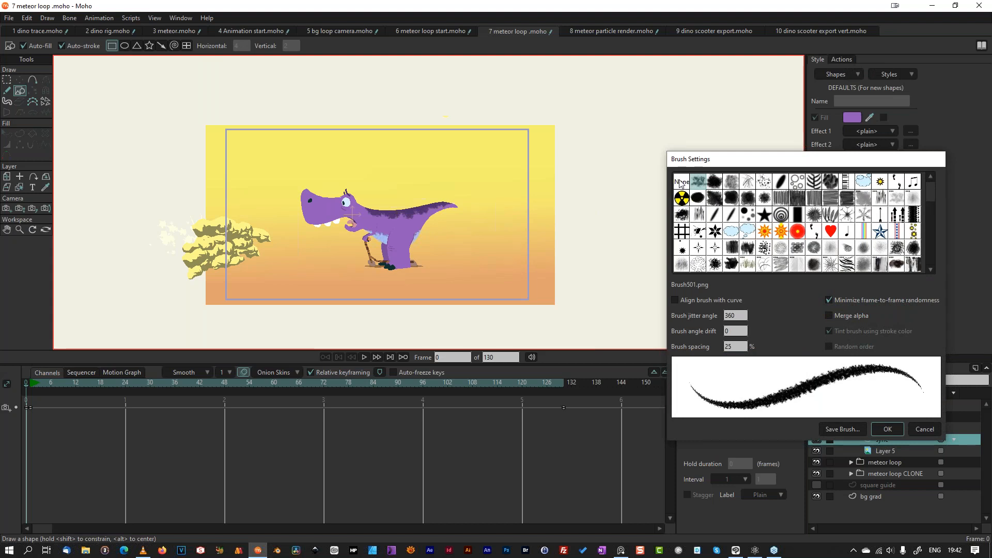
click(963, 128)
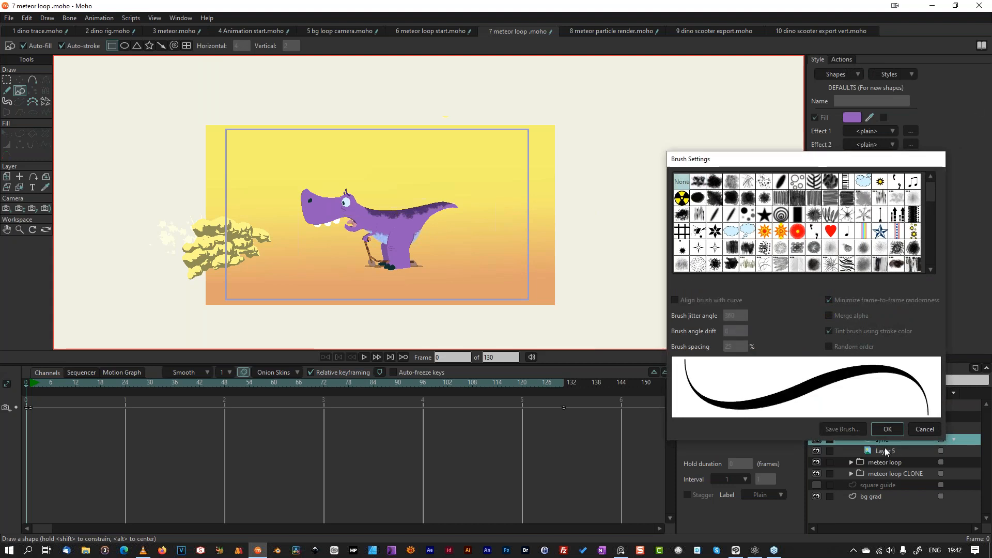
click(895, 431)
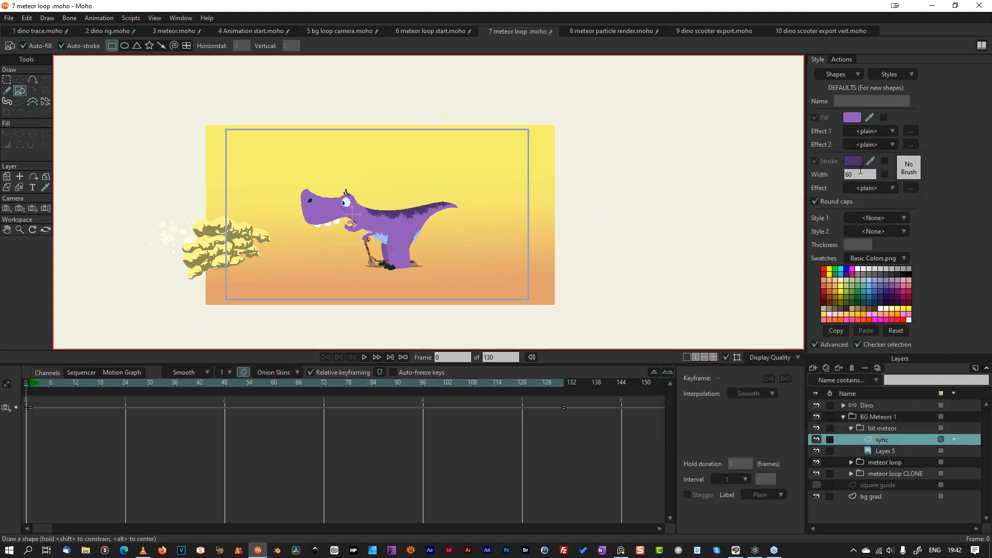
text(5)
mouse_move(308, 141)
mouse_down()
mouse_move(397, 189)
mouse_move(482, 178)
mouse_move(464, 185)
mouse_up()
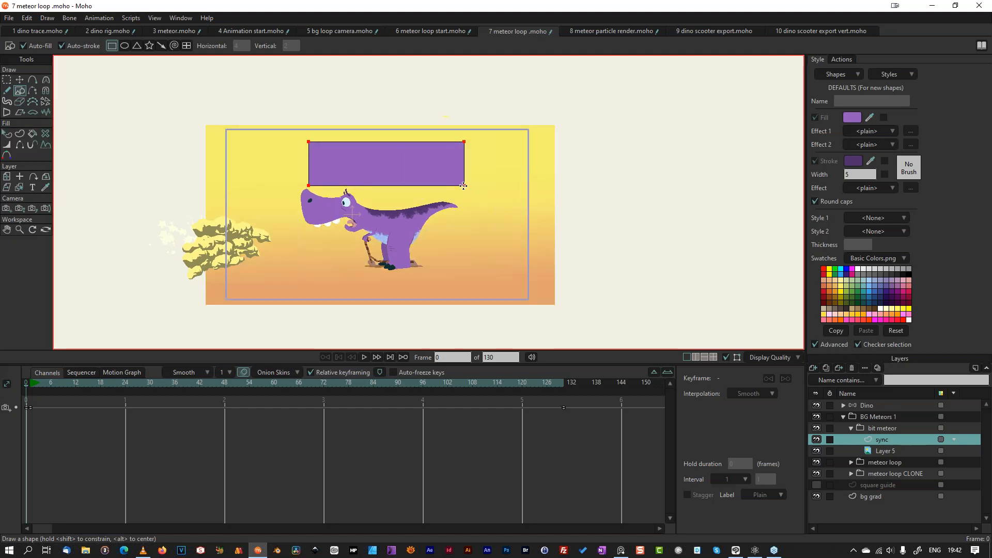
click(19, 79)
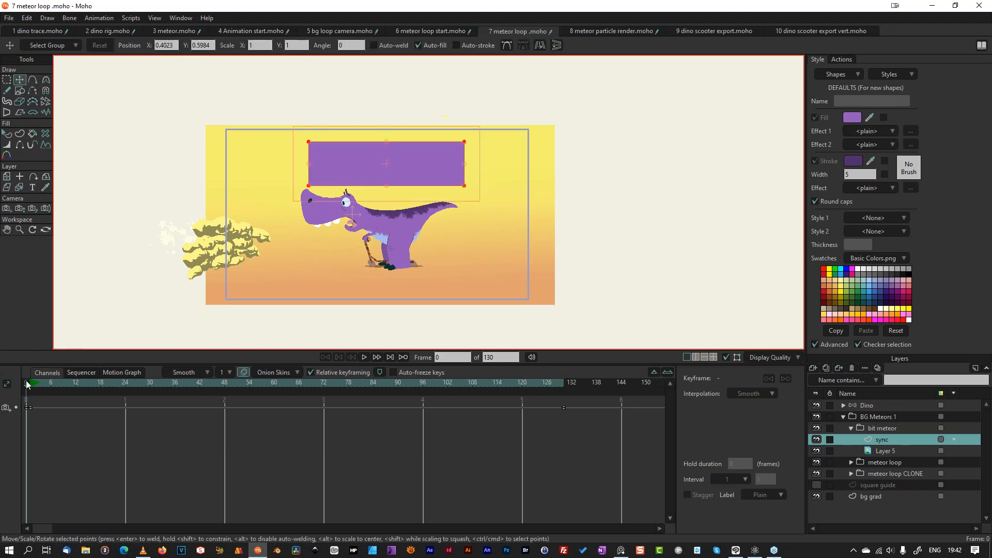
Step: Shift the bit meteor group about 8 frames earlier in the sequencer
click(85, 371)
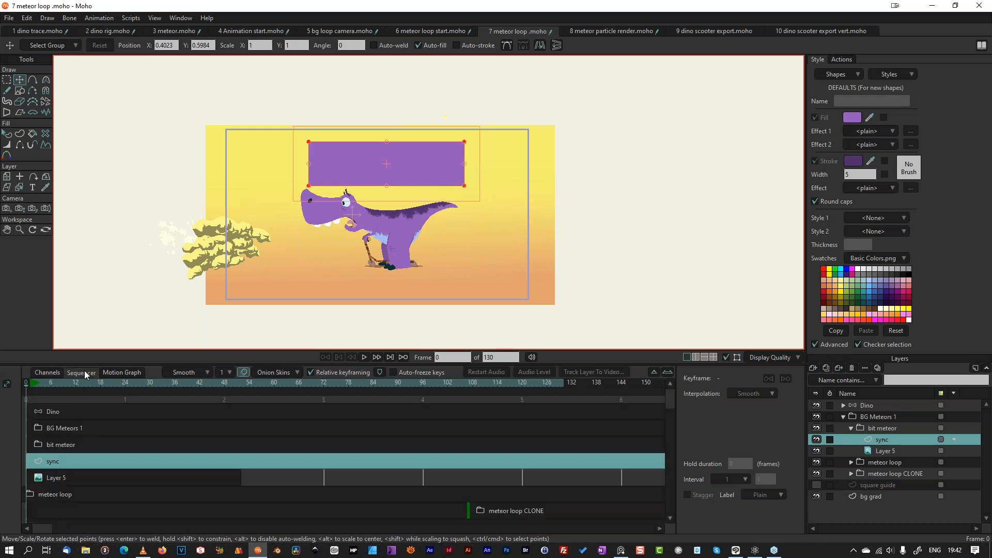
click(879, 429)
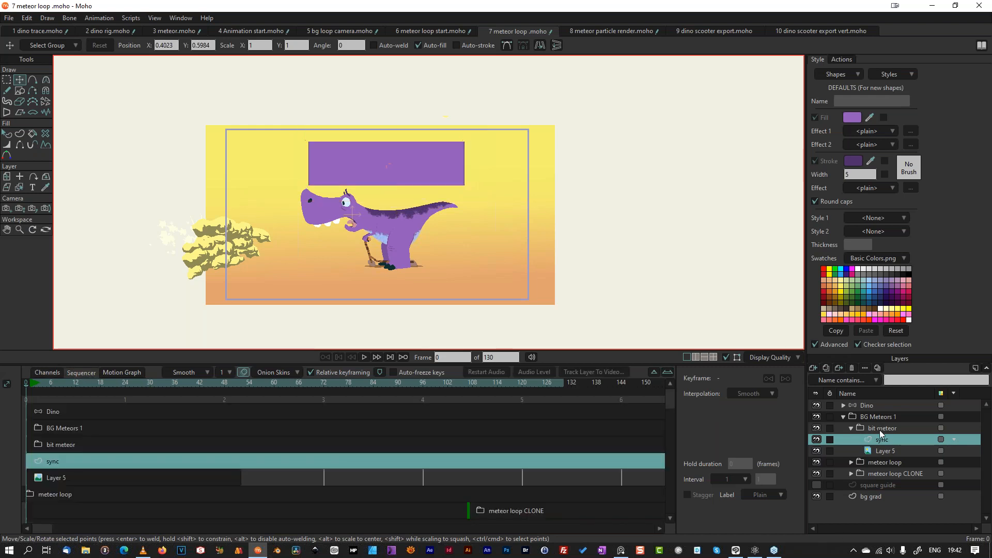
click(851, 429)
drag(83, 444, 45, 445)
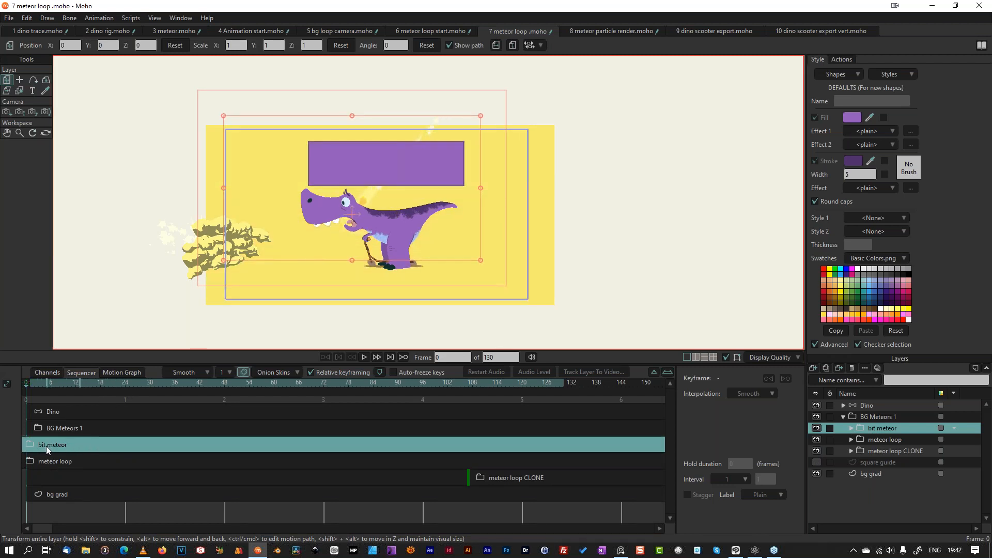
drag(46, 445, 47, 447)
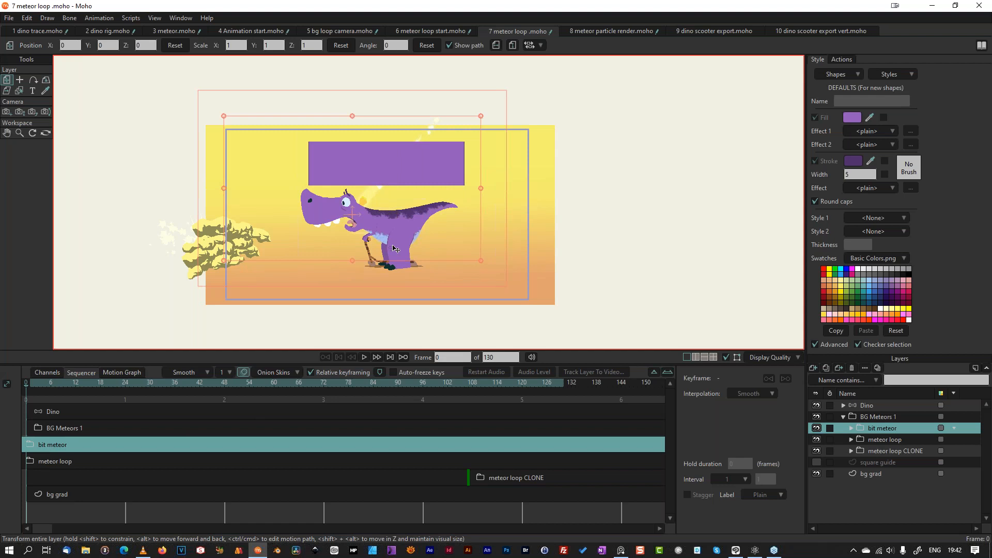
Step: Turn off the sync layer's animated visibility at frame 0 in its layer settings
click(850, 429)
click(883, 440)
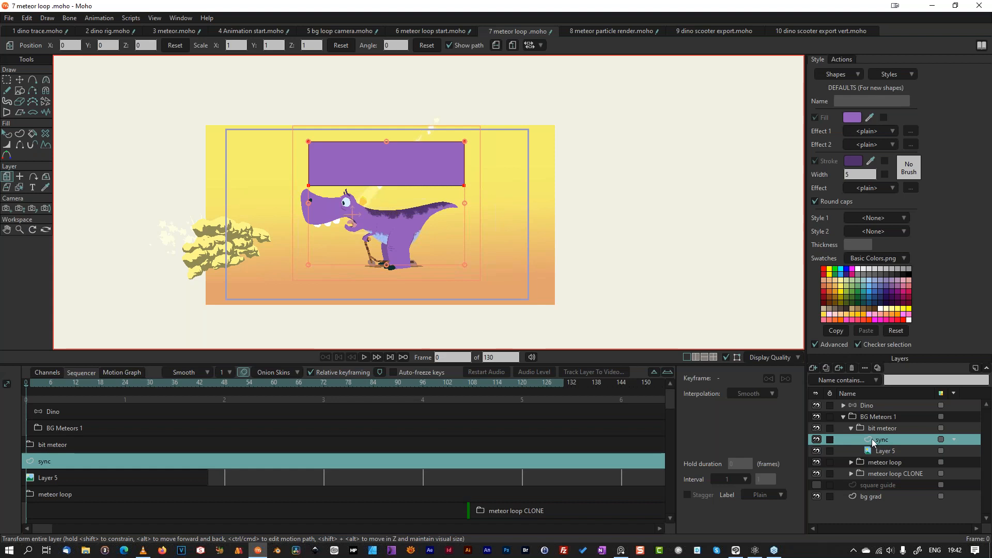
double_click(873, 440)
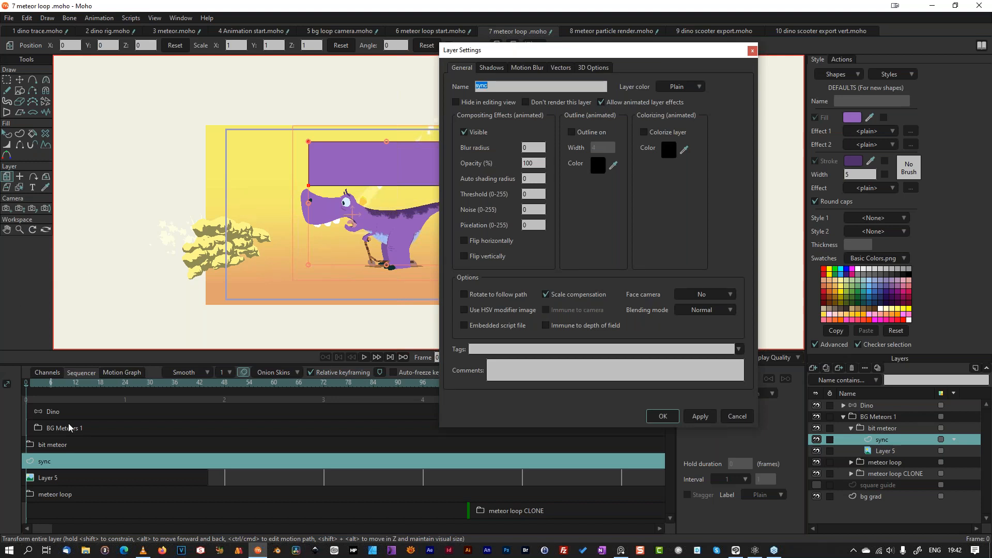
click(463, 133)
click(698, 417)
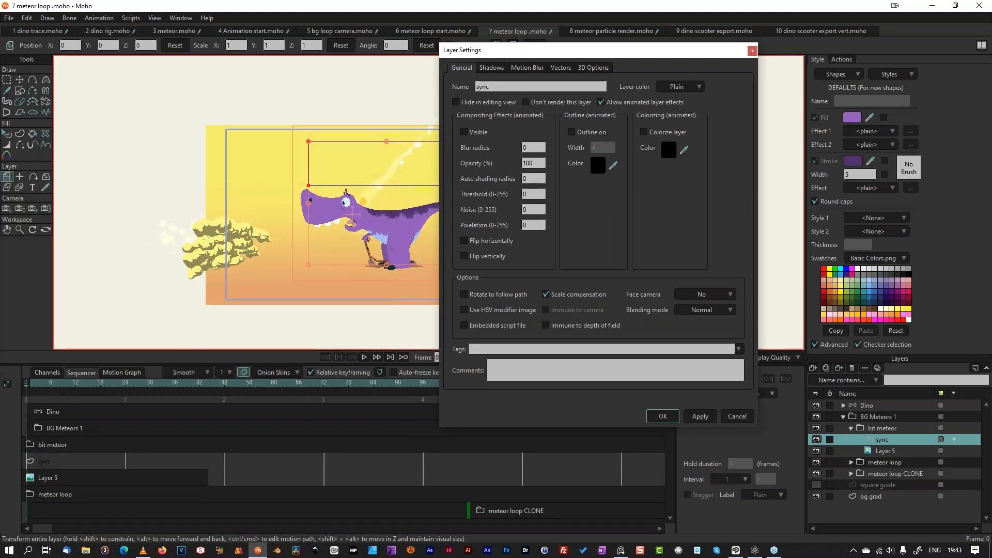
Step: At frame 1, turn the sync layer's visibility on and apply it
click(32, 385)
click(30, 385)
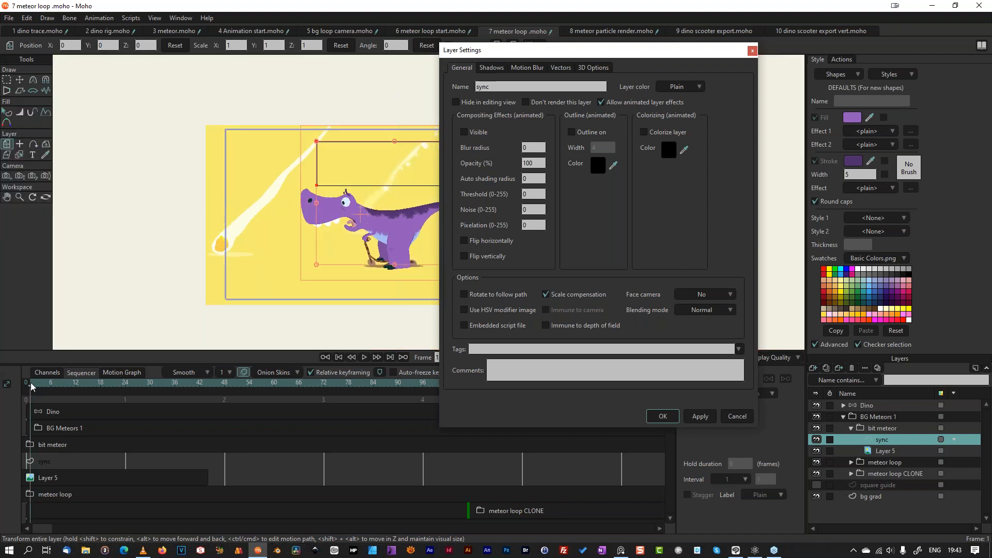
click(465, 133)
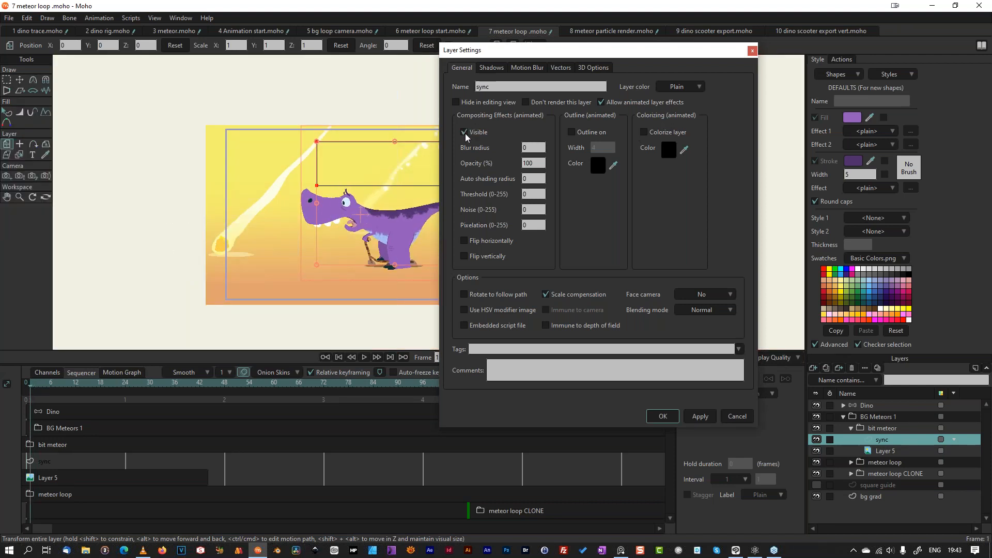
click(700, 416)
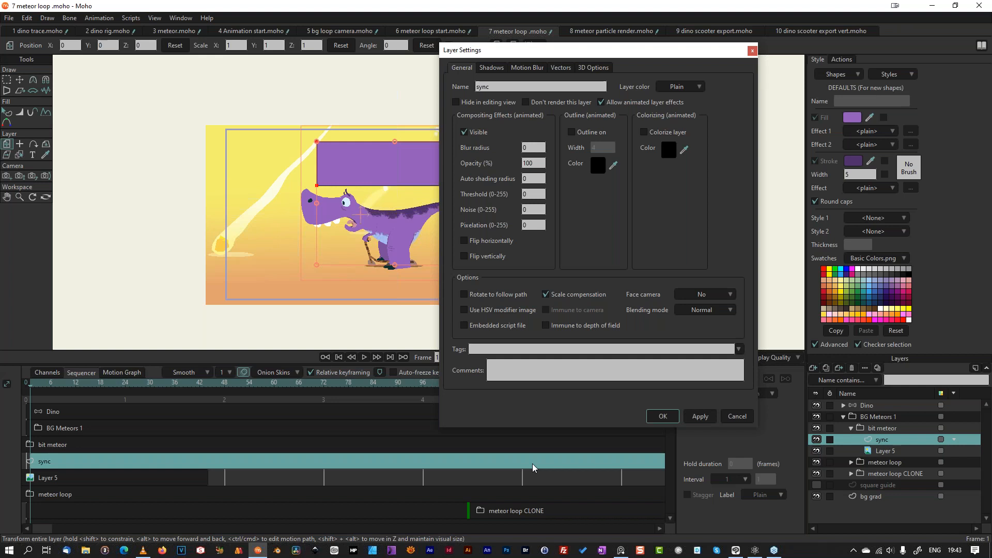
Step: Turn the sync layer's visibility off again at frame 2 and check its visibility keyframes
click(34, 386)
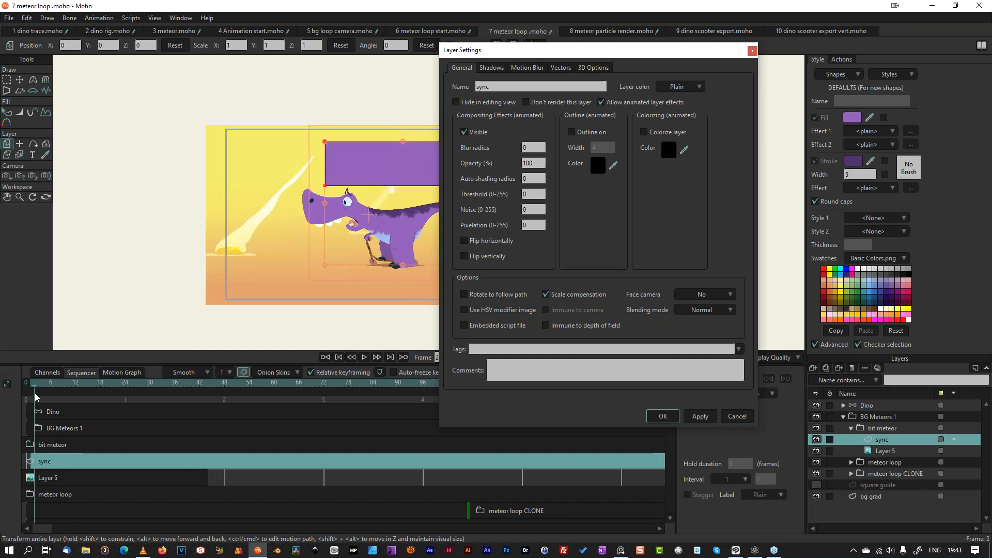
click(464, 133)
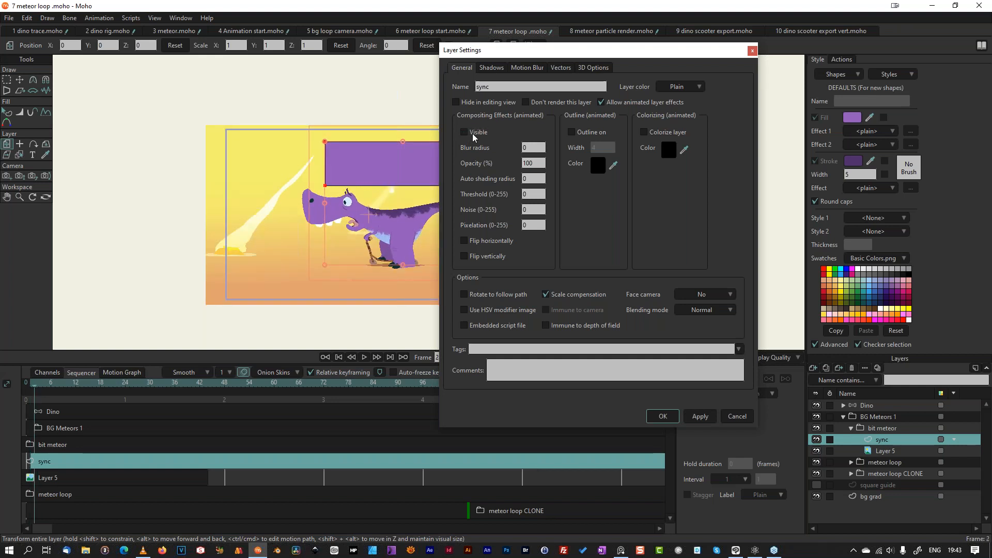
click(703, 417)
click(662, 416)
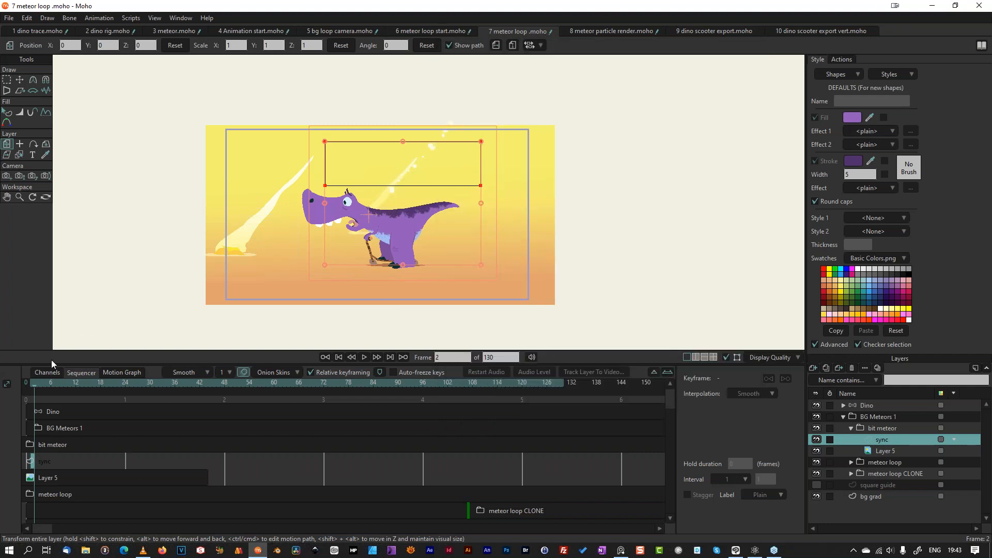
click(45, 374)
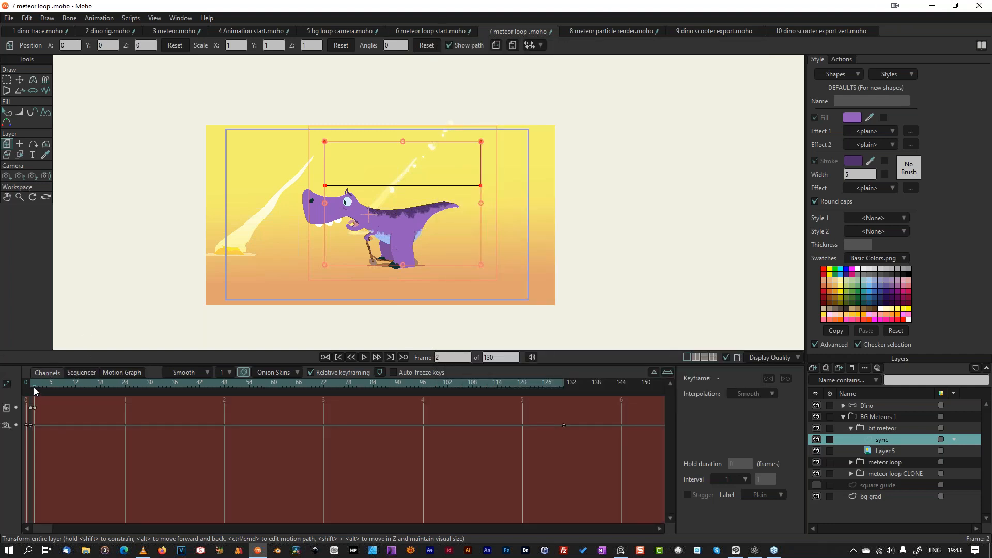
Step: At frame 0, duplicate the bit meteor group and name the copy bit meteor clone
mouse_move(37, 386)
mouse_down()
mouse_move(26, 385)
mouse_move(115, 383)
mouse_move(34, 384)
mouse_move(3, 359)
mouse_up()
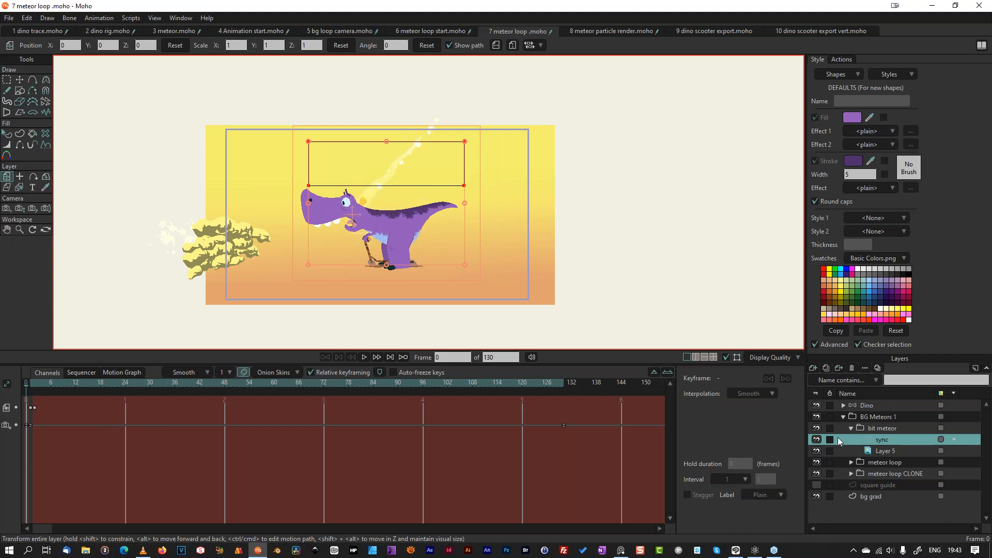
click(851, 427)
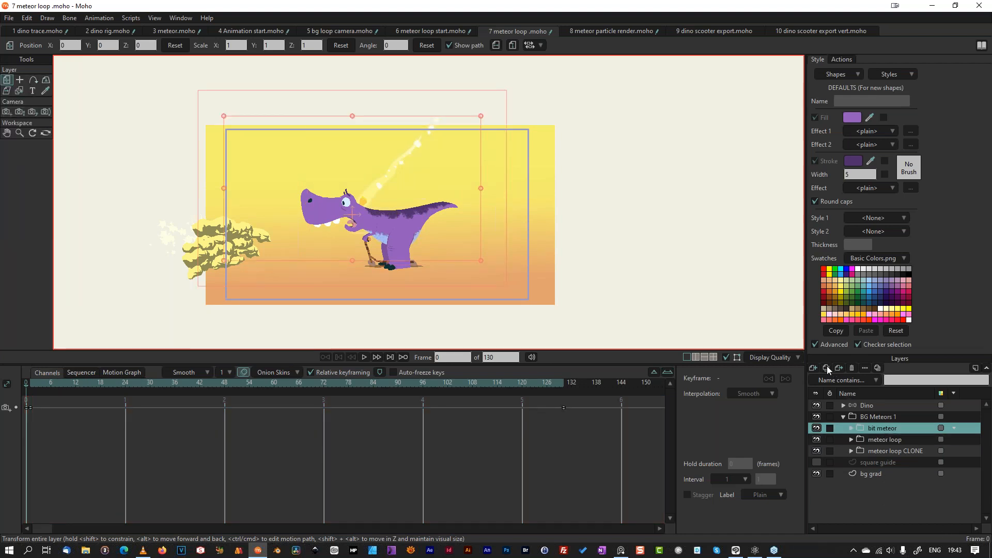
click(826, 368)
double_click(893, 428)
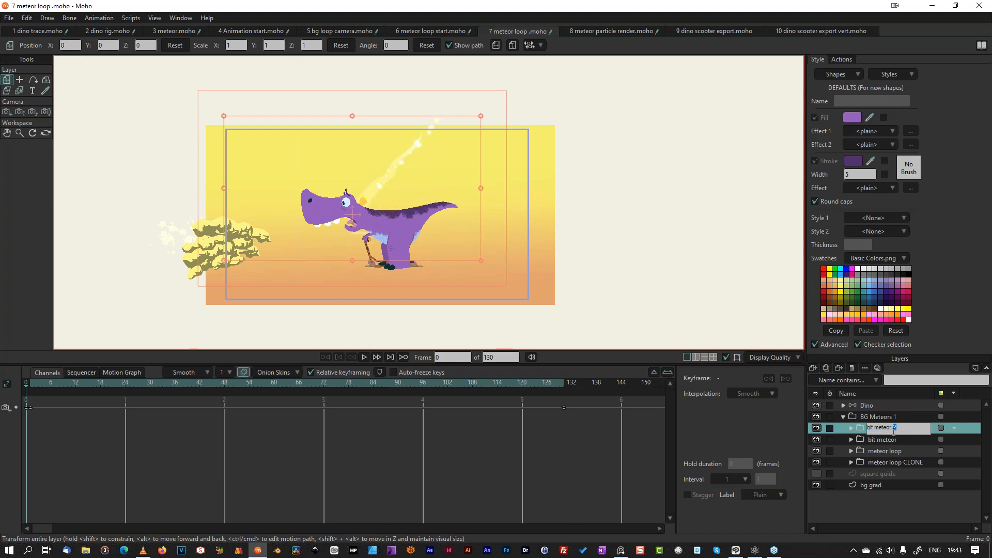
text(bit meteor clone)
key(Return)
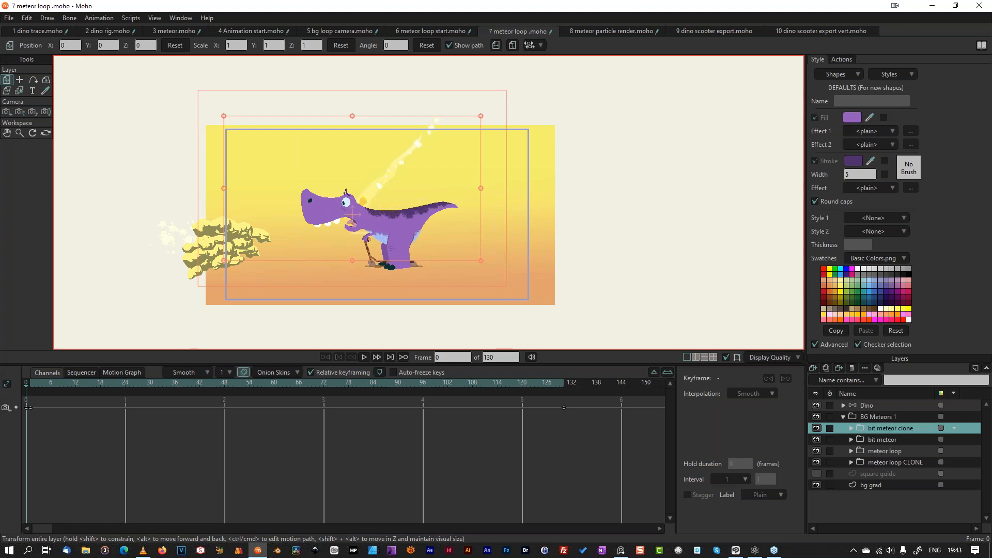
Step: Offset the bit meteor clone group in the sequencer so that it starts at about frame 117
click(81, 373)
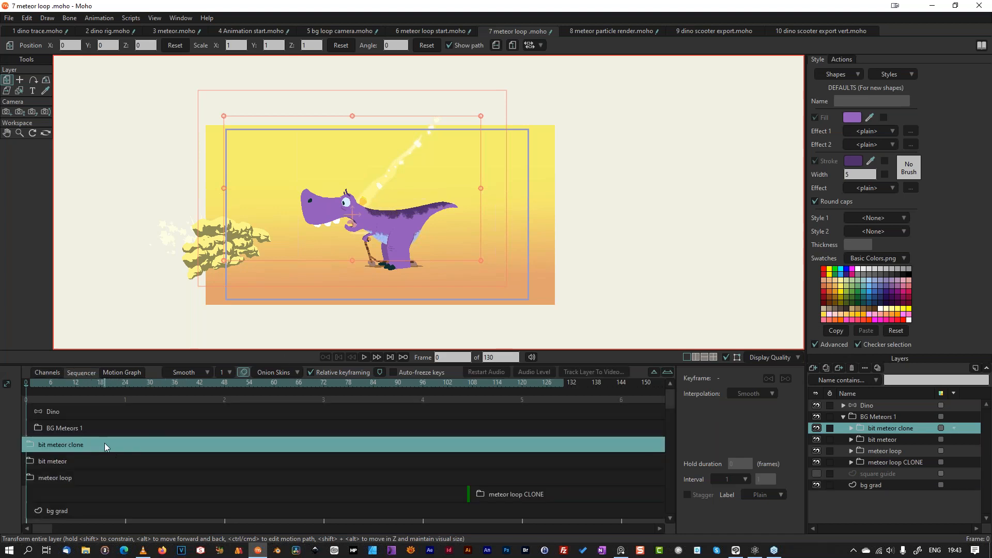
mouse_move(105, 444)
mouse_down()
mouse_move(184, 436)
mouse_move(542, 451)
mouse_up()
scroll(473, 290, down, 5)
scroll(472, 291, down, 2)
mouse_move(478, 441)
mouse_down()
mouse_move(581, 447)
mouse_move(571, 447)
mouse_up()
scroll(562, 299, down, 3)
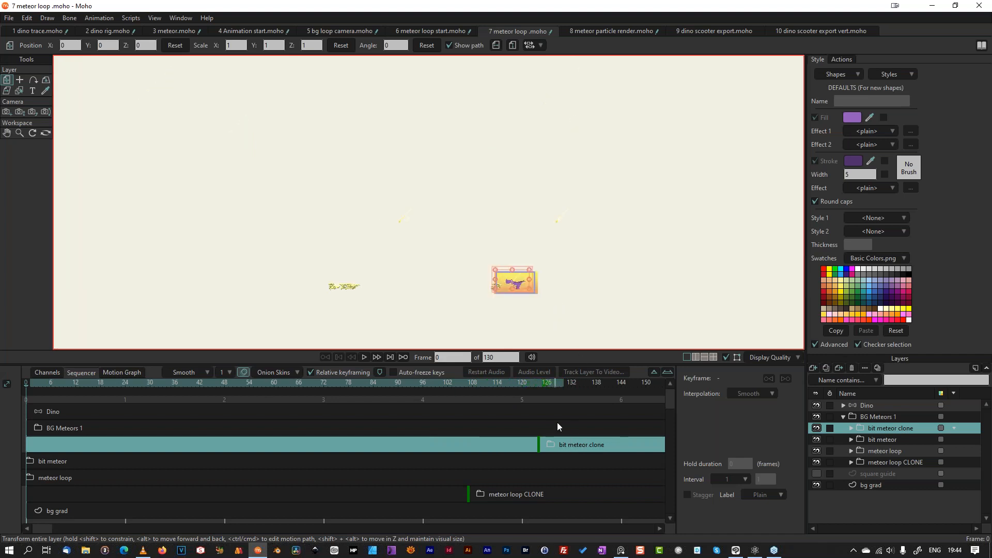
mouse_move(612, 443)
mouse_down()
mouse_move(541, 442)
mouse_move(672, 446)
mouse_move(599, 444)
mouse_up()
scroll(634, 261, up, 2)
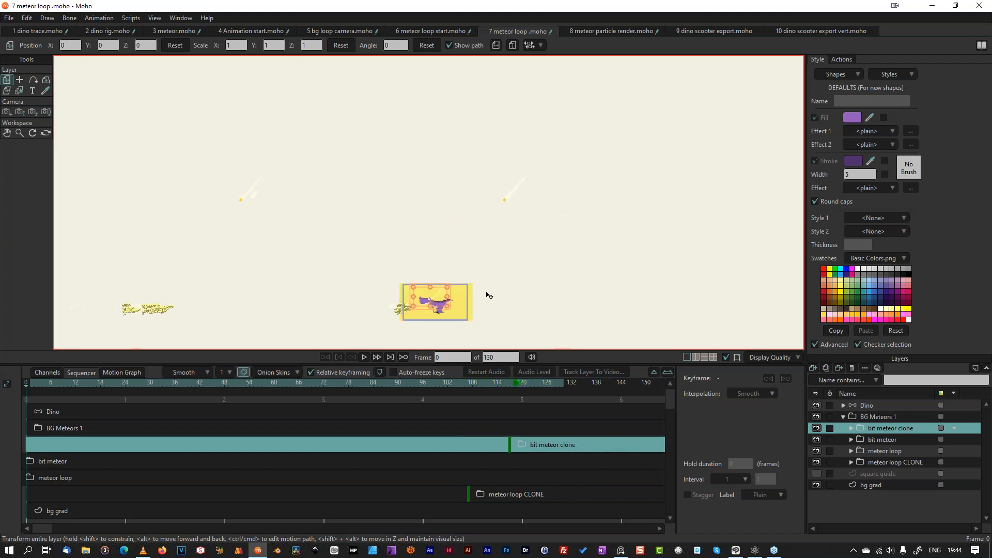
scroll(488, 282, down, 2)
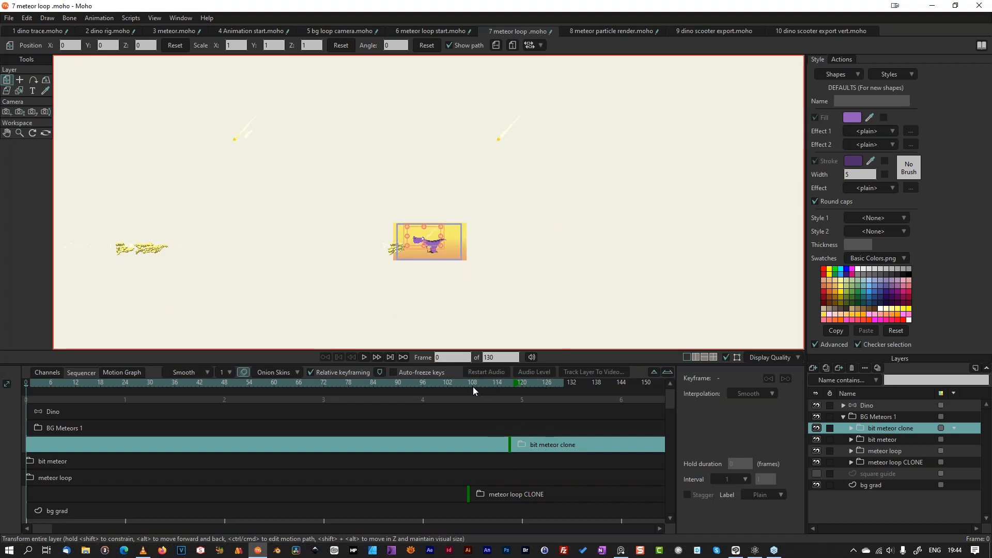
Step: Shift the bit meteor clone group to start at about frame 122 and, at frame 131, align its purple sync rectangle with the original's outline
drag(473, 383, 566, 385)
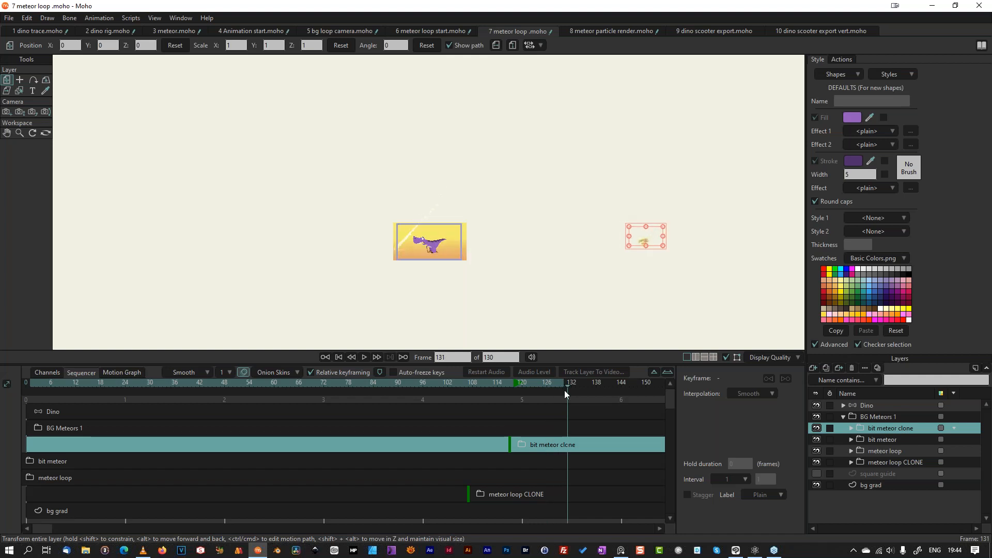
drag(531, 443, 550, 438)
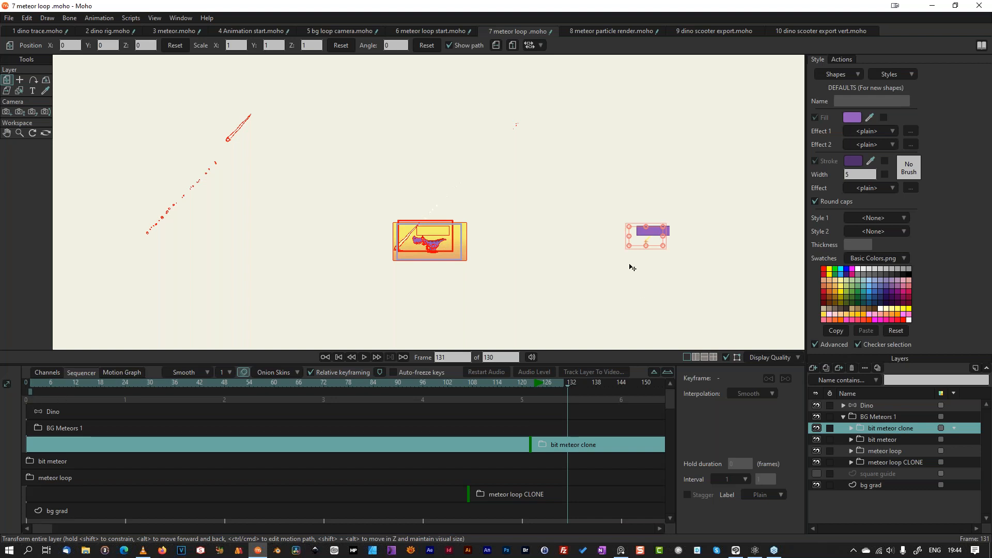
mouse_move(634, 241)
mouse_down()
mouse_move(431, 235)
mouse_move(443, 232)
mouse_up()
scroll(443, 232, up, 4)
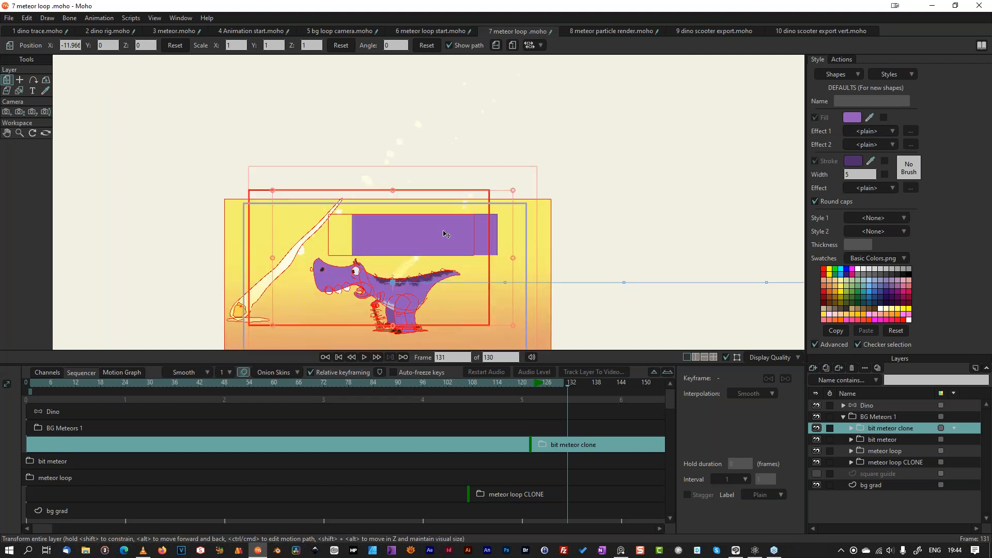
drag(378, 241, 358, 242)
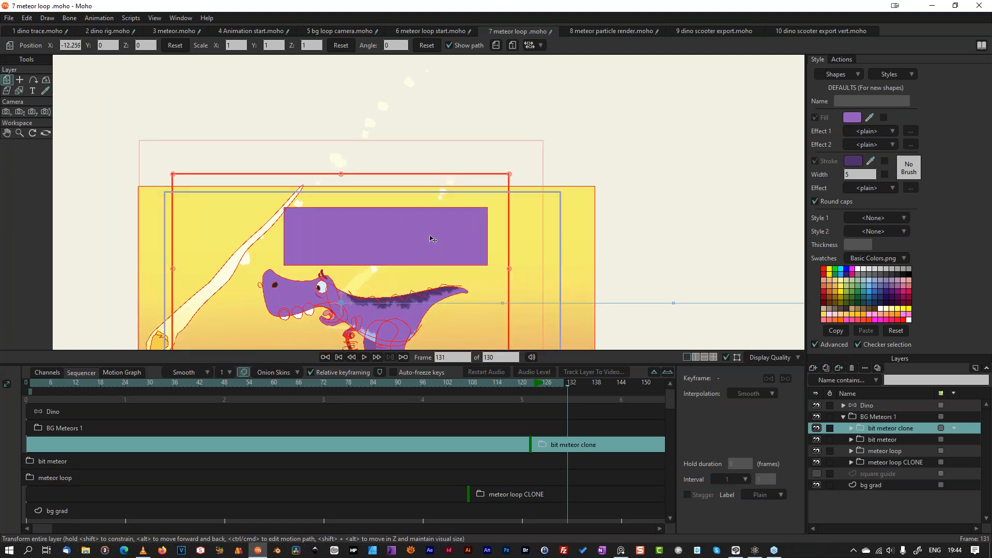
scroll(429, 237, up, 3)
scroll(431, 239, down, 5)
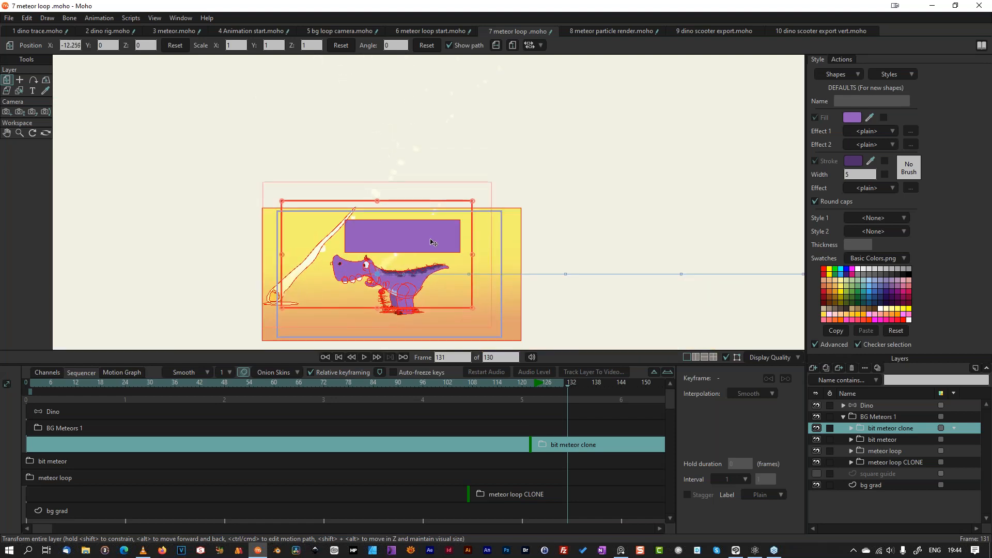
Step: Hide the sync layers in both bit meteor clone and bit meteor, and move the clone's position keyframe from frame 131 to frame 122
click(851, 429)
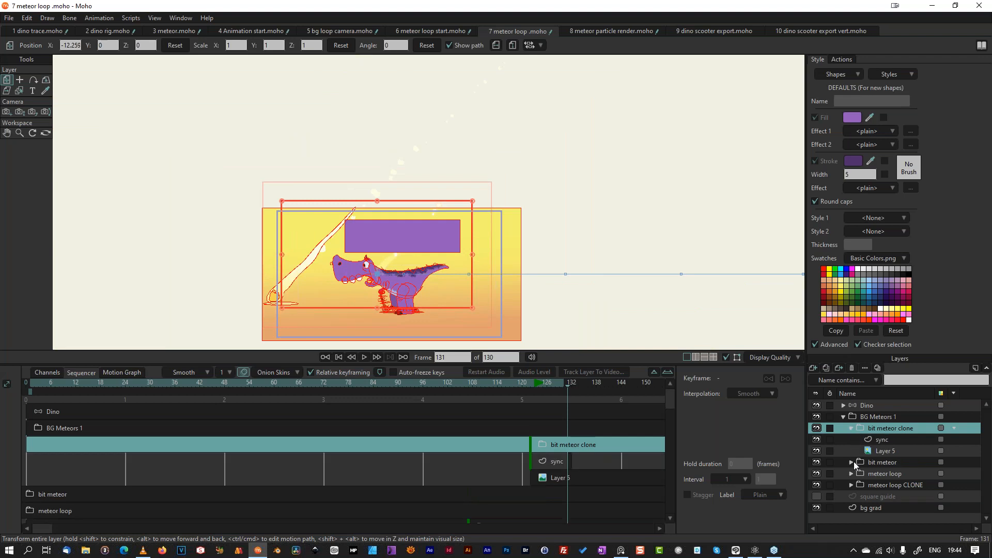
click(852, 462)
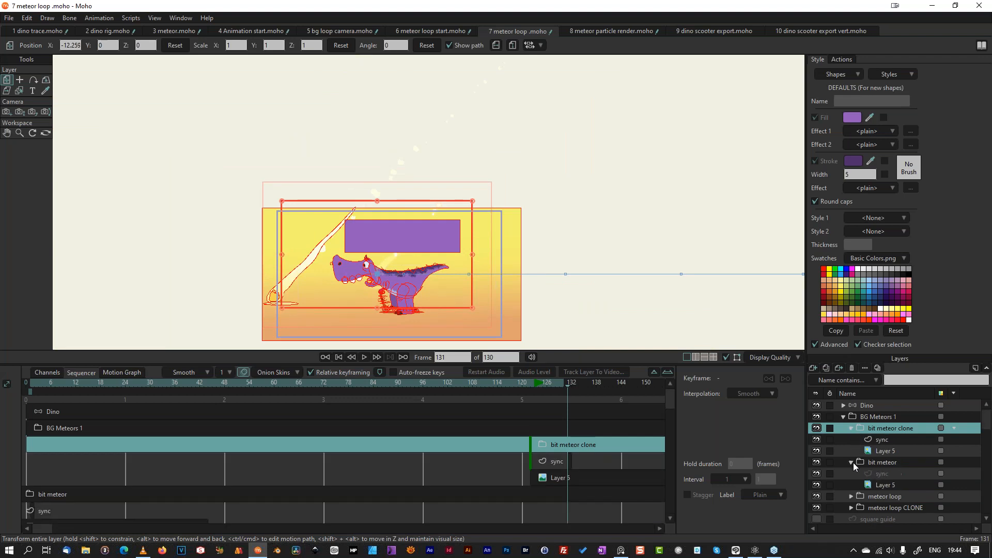
click(816, 440)
click(817, 474)
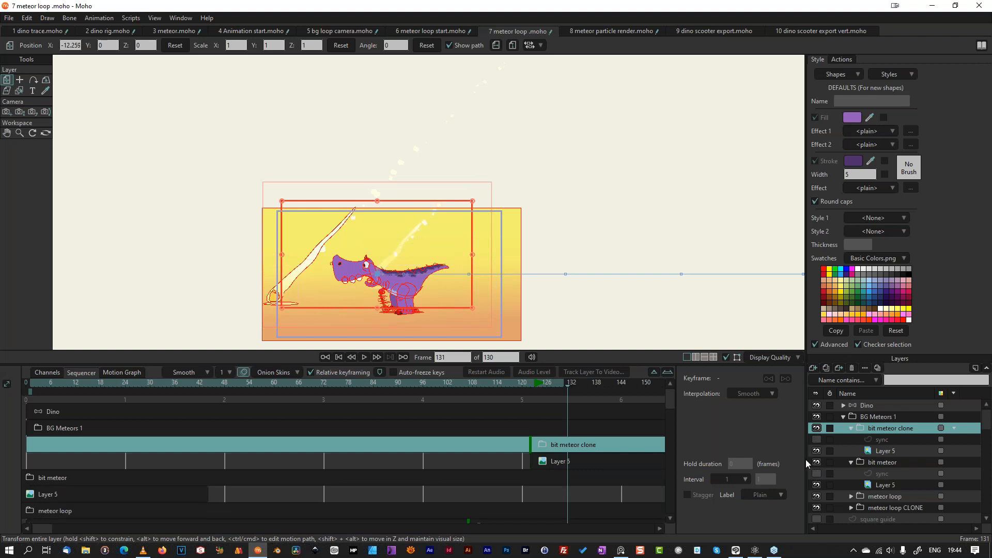
click(49, 374)
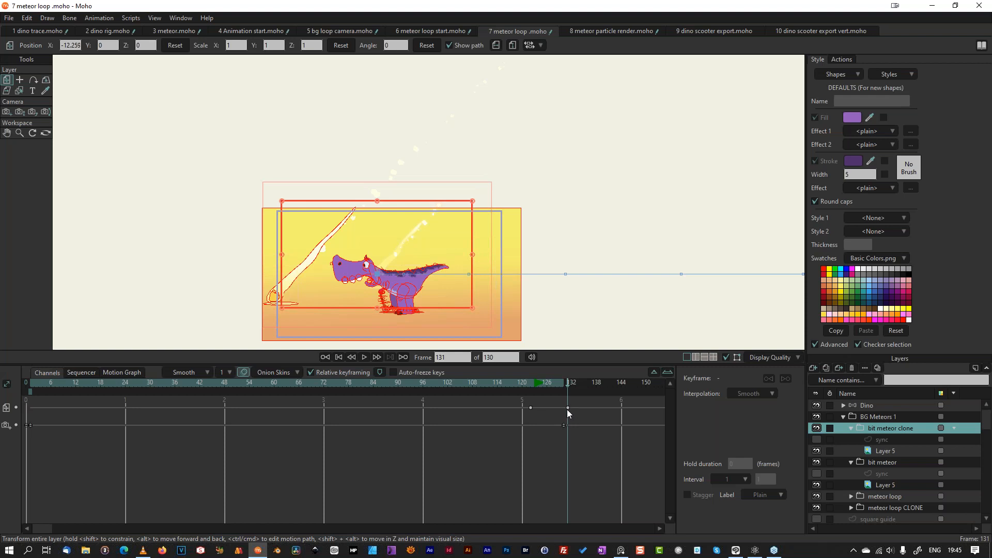
drag(569, 407, 529, 411)
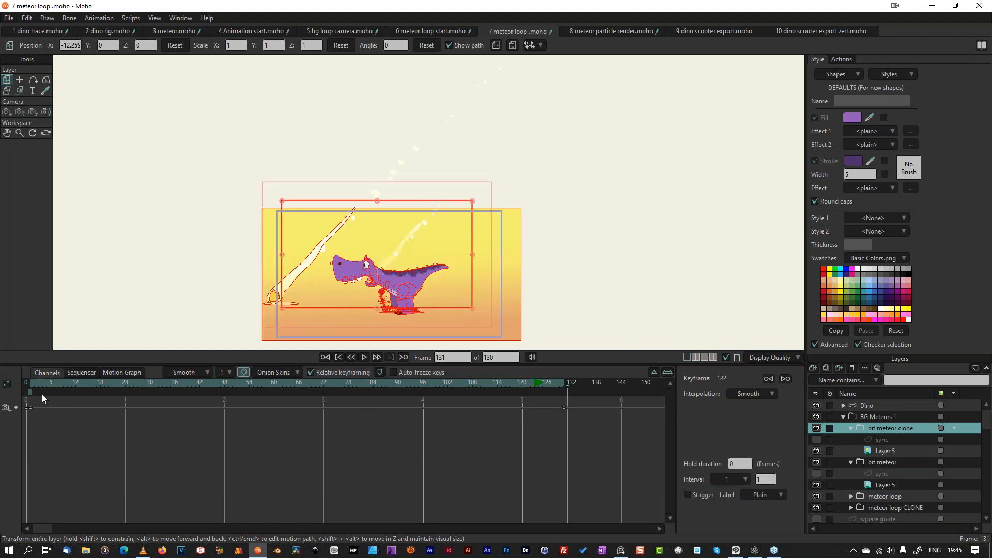
Step: Enable Show Output Only and play back the animation to check the meteor loop
drag(36, 382, 192, 389)
click(154, 19)
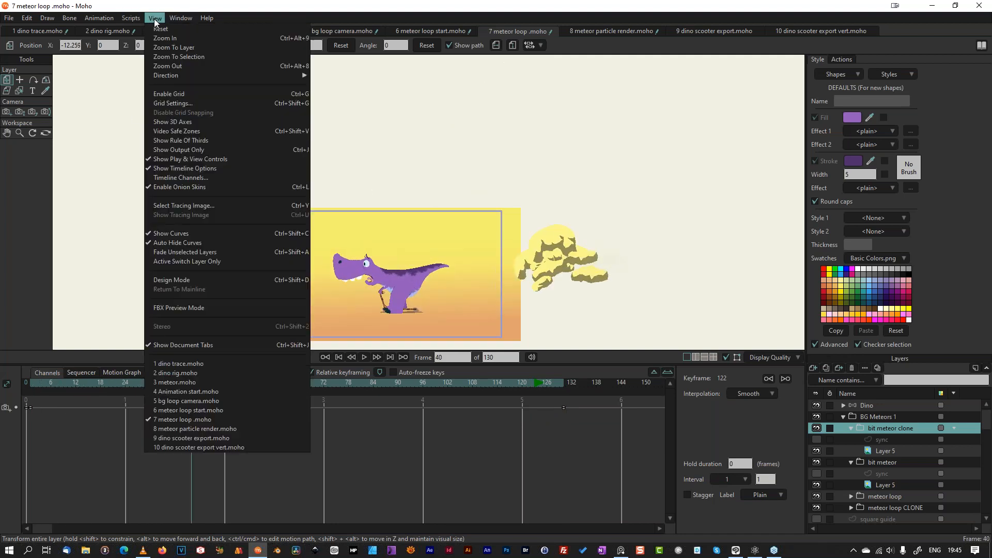
click(199, 150)
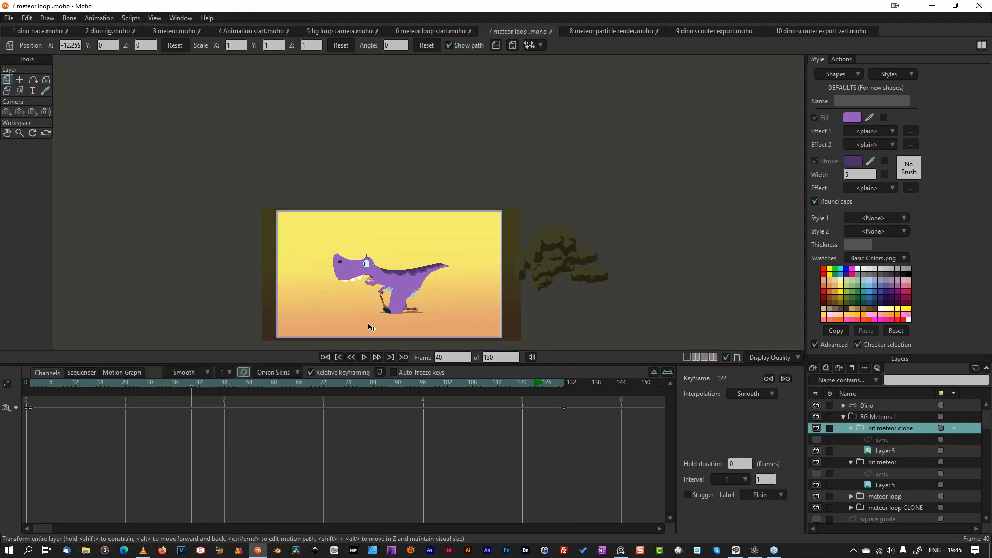
key(space)
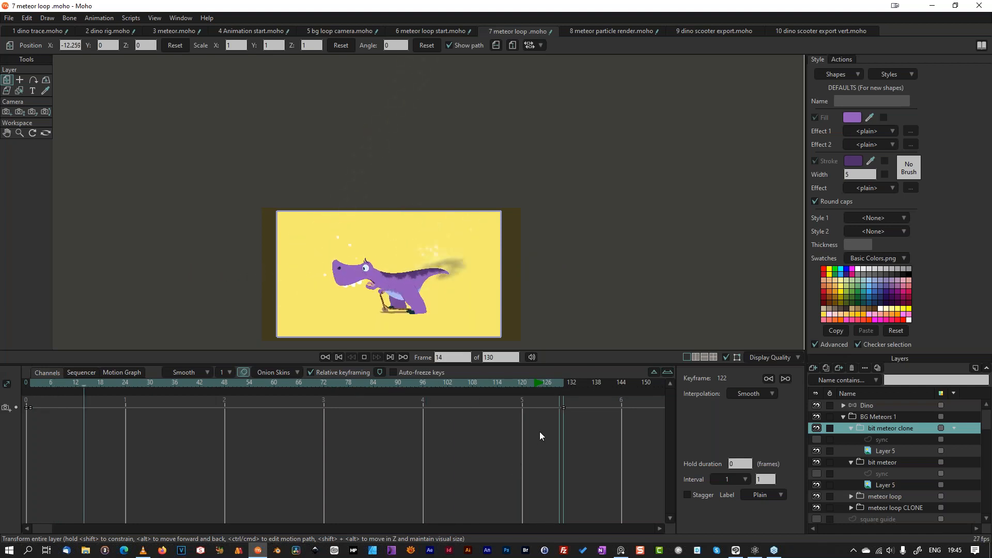
key(space)
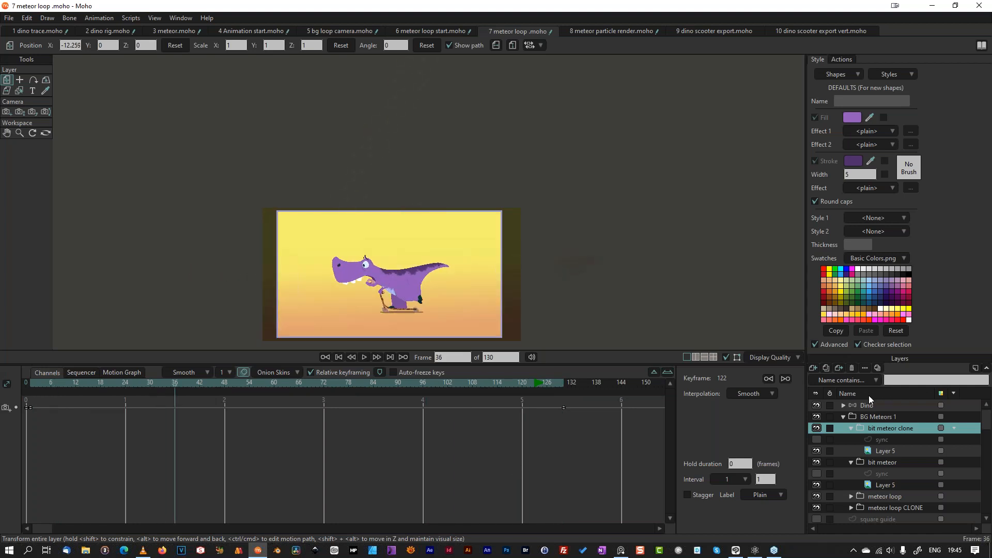
Step: Collapse the BG Meteors 1 group, switch to the 9 dino scooter export.moho document and scrub its animation to frame 67
click(843, 417)
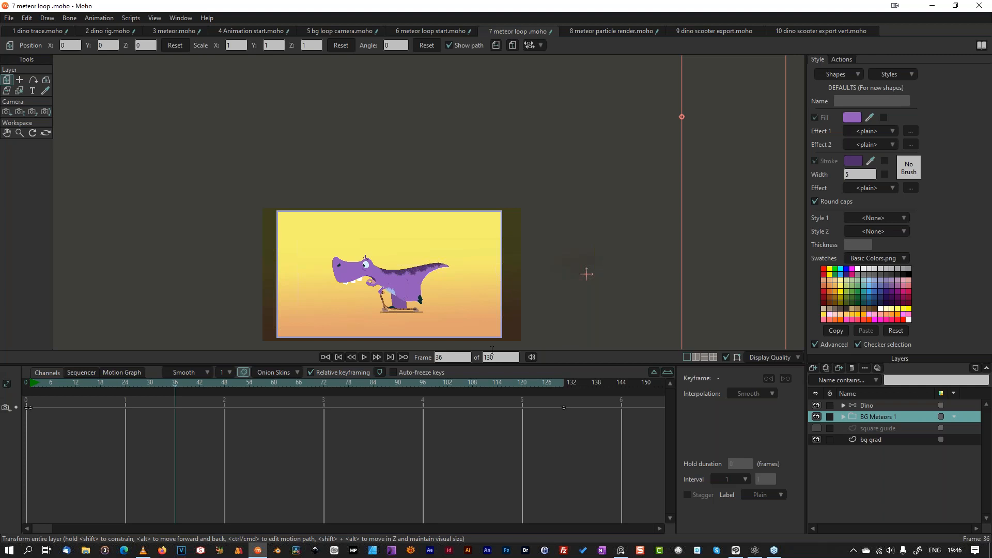
click(595, 33)
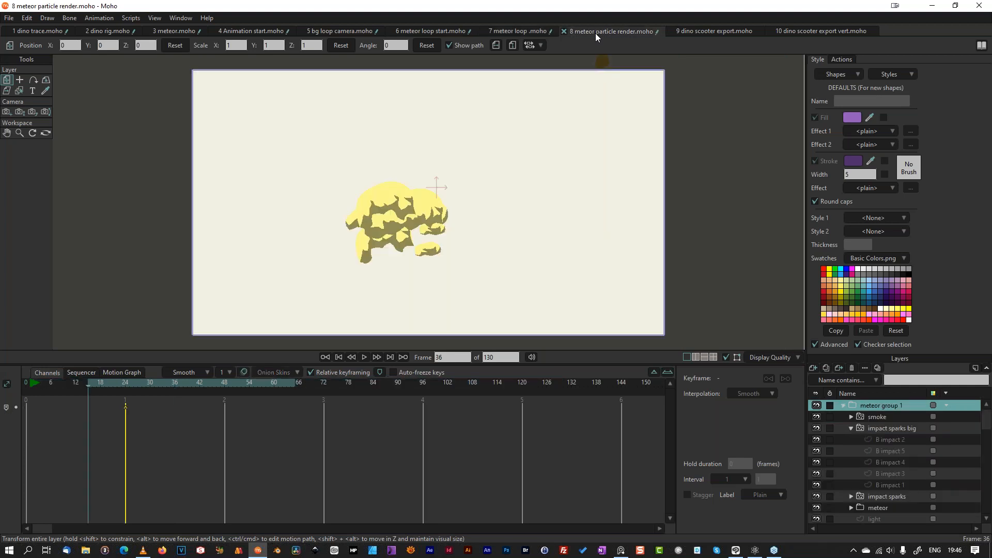
click(699, 31)
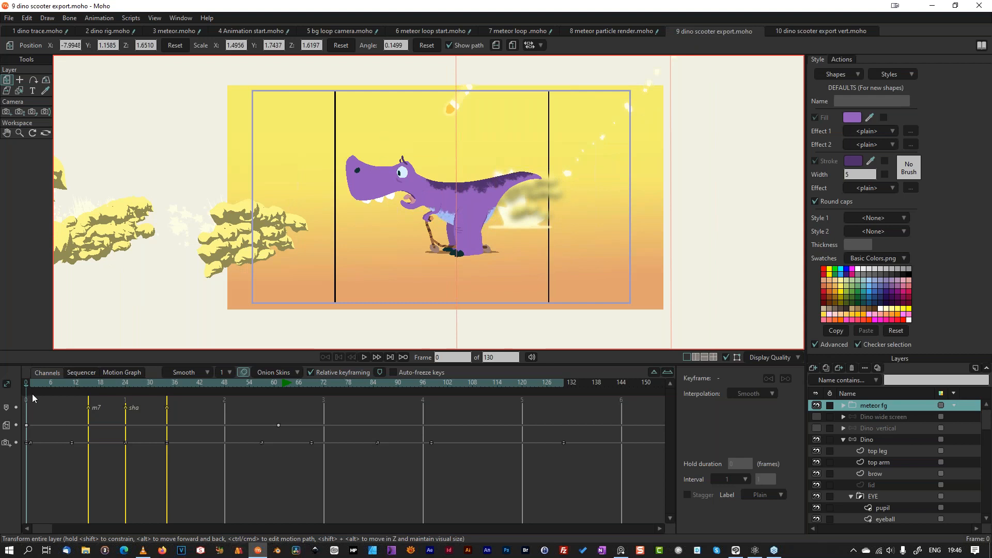
drag(41, 383, 302, 392)
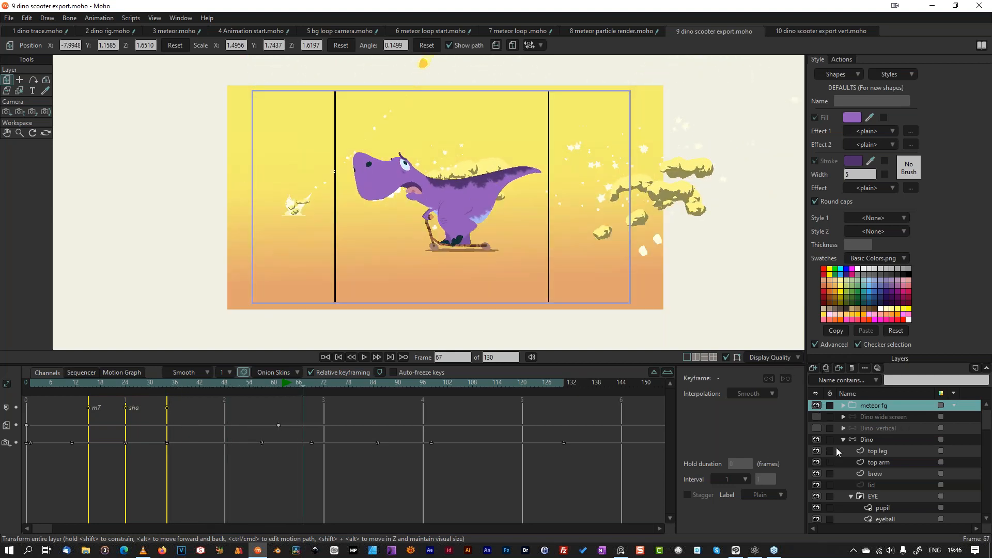
Step: Hide the Dino group and examine the background meteors by orbiting the workspace, resetting the view and scrubbing to frame 75
click(816, 439)
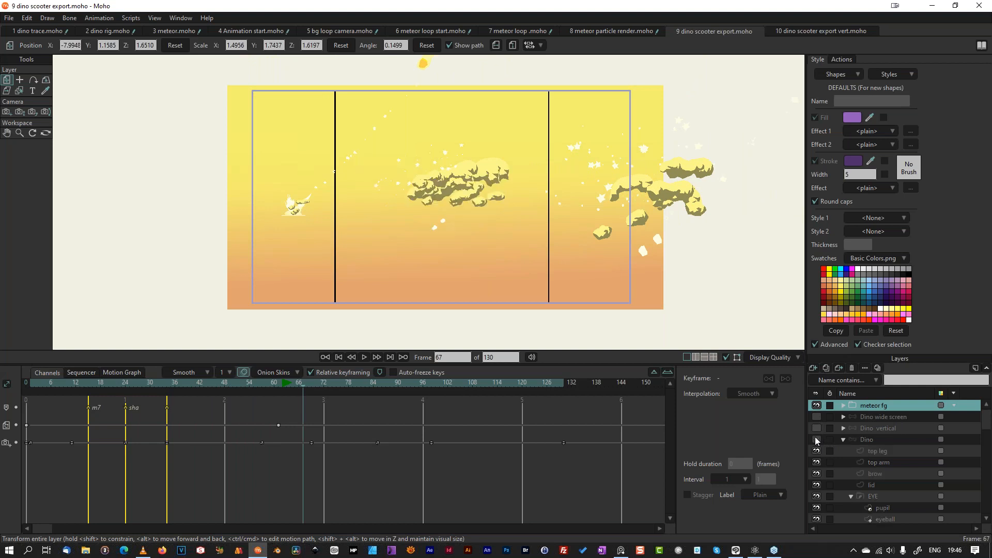
click(45, 133)
mouse_move(250, 255)
mouse_down()
mouse_move(351, 250)
mouse_move(470, 219)
mouse_move(502, 203)
mouse_move(518, 170)
mouse_move(408, 219)
mouse_move(294, 216)
mouse_up()
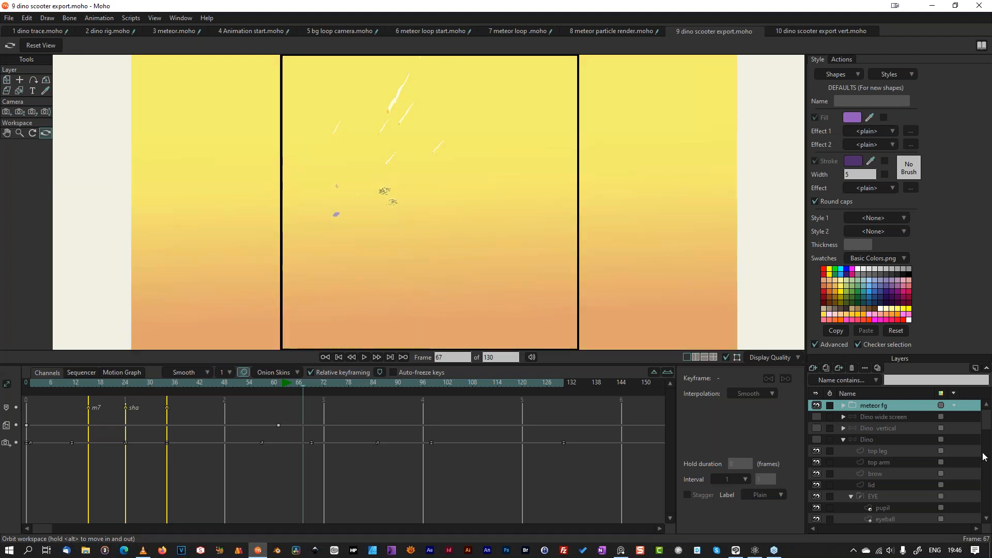
key(ctrl+r)
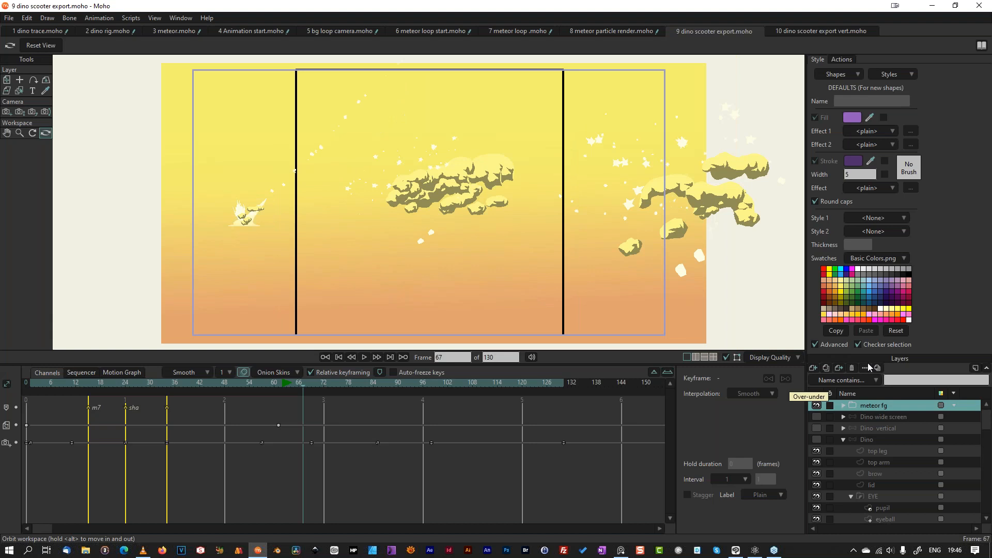
drag(67, 386, 336, 395)
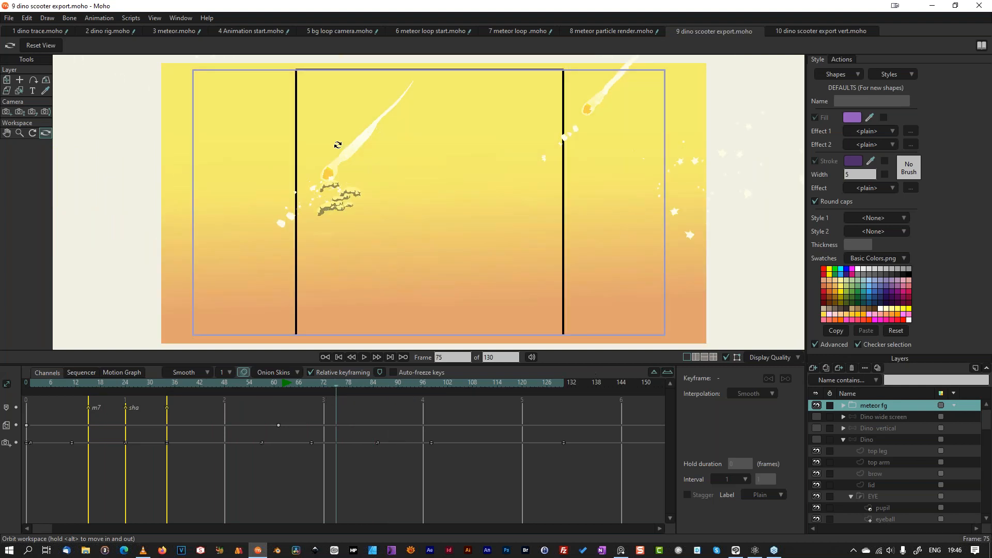
Step: Expand the BG Meteors 1 group and its meteor 11 group, and select the smoke particle layer inside
scroll(907, 449, down, 3)
scroll(906, 448, down, 6)
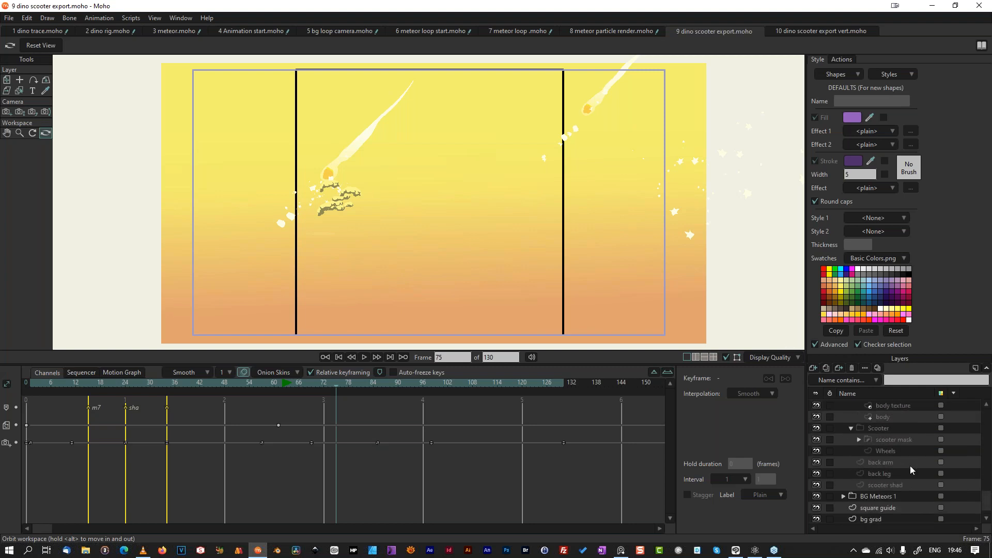
click(843, 489)
scroll(859, 449, down, 3)
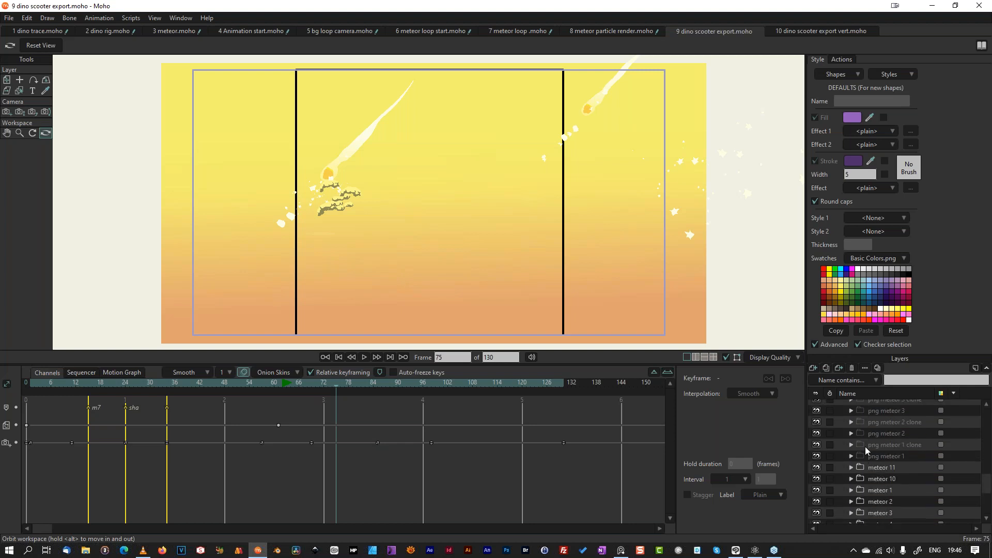
click(870, 467)
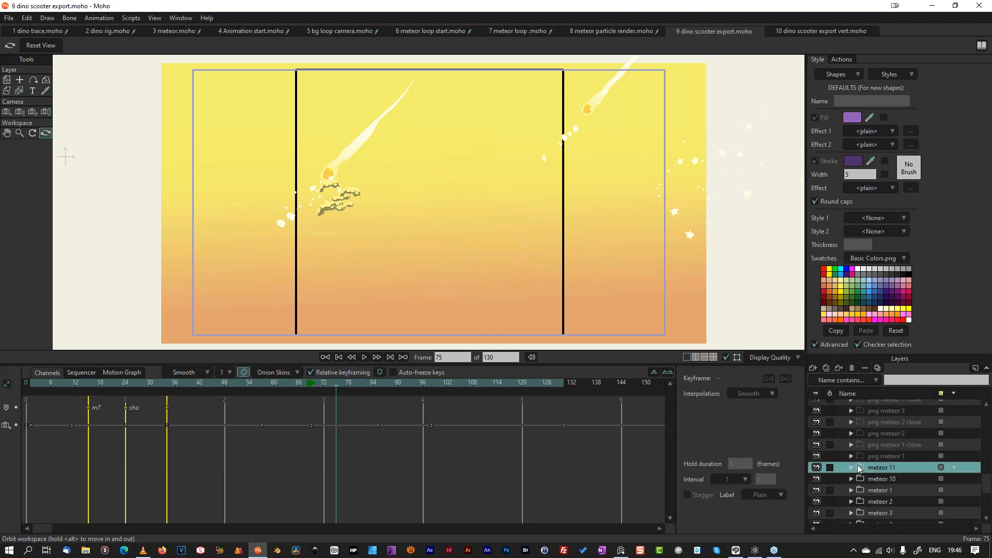
click(851, 467)
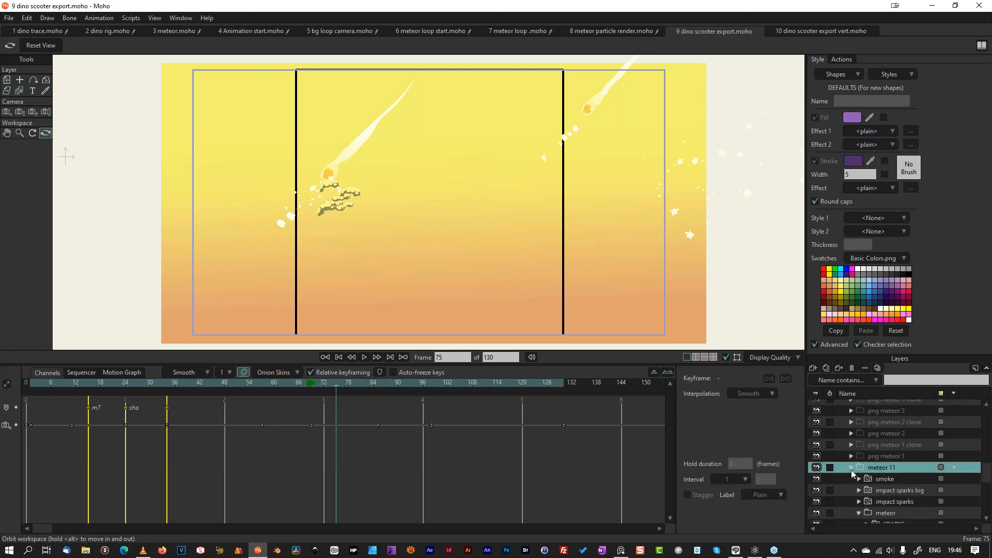
click(879, 478)
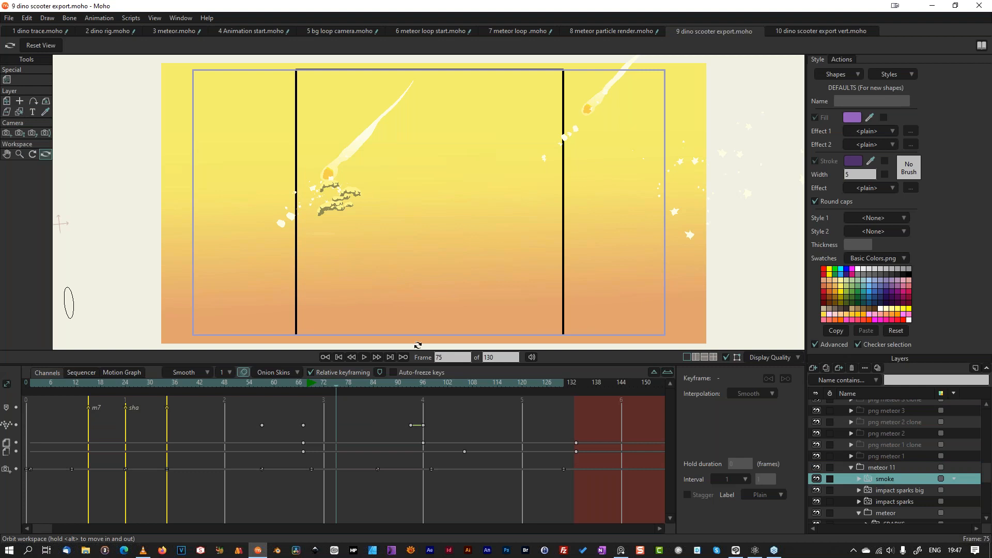
Step: Examine the Particle Options of meteor 11's smoke layer
click(5, 80)
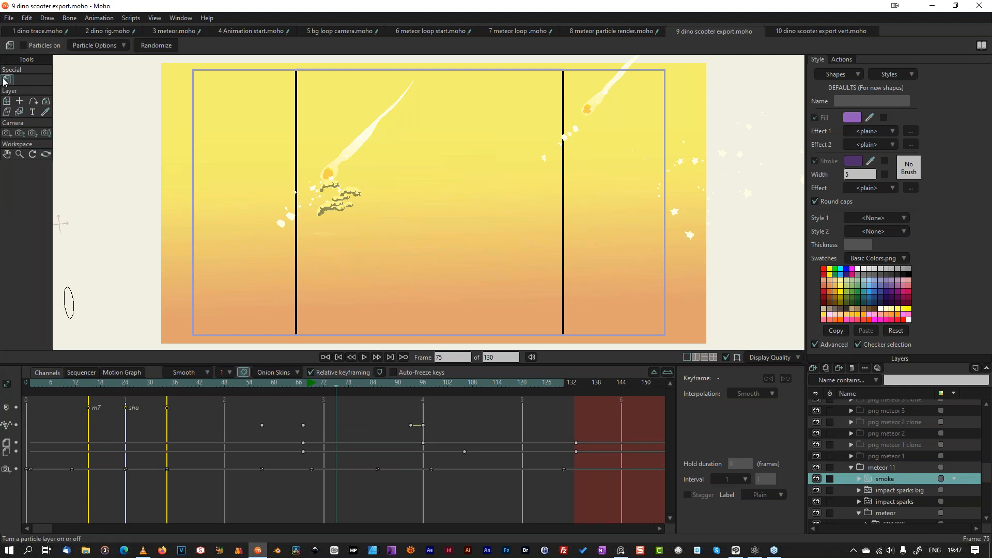
click(114, 48)
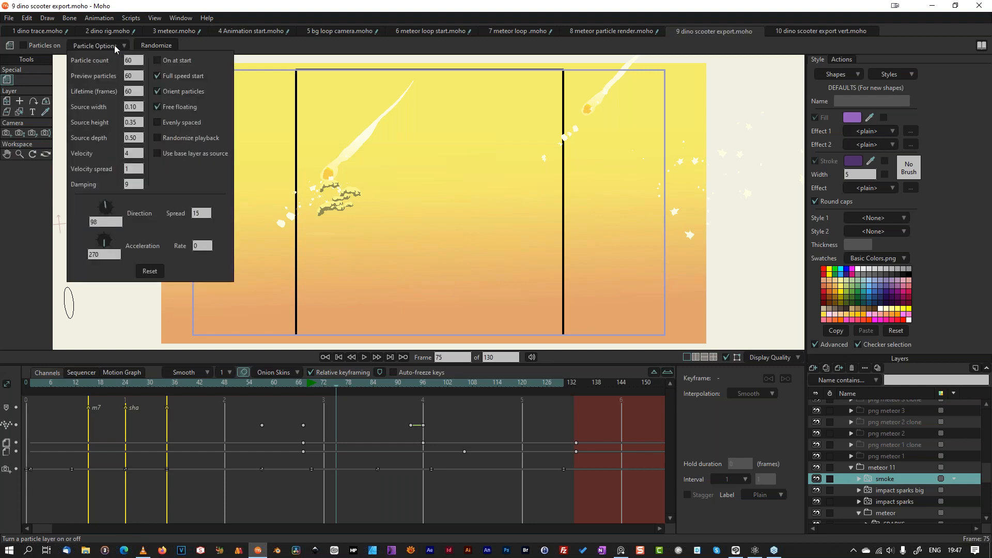
click(115, 47)
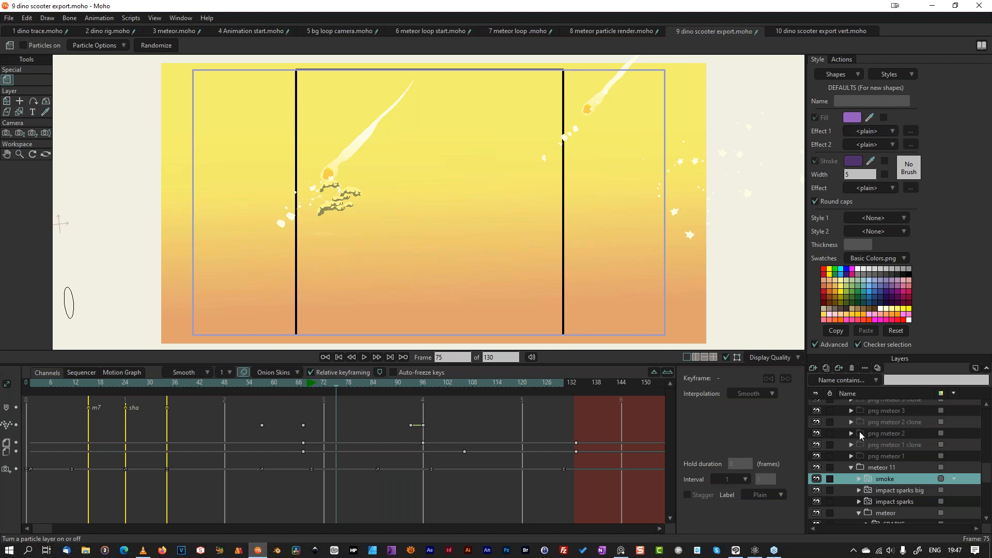
Step: Look through the layer contents of meteor 11, BG Meteors 1 and Dino, and select the top arm layer
scroll(840, 444, down, 1)
scroll(840, 444, down, 2)
scroll(840, 444, up, 4)
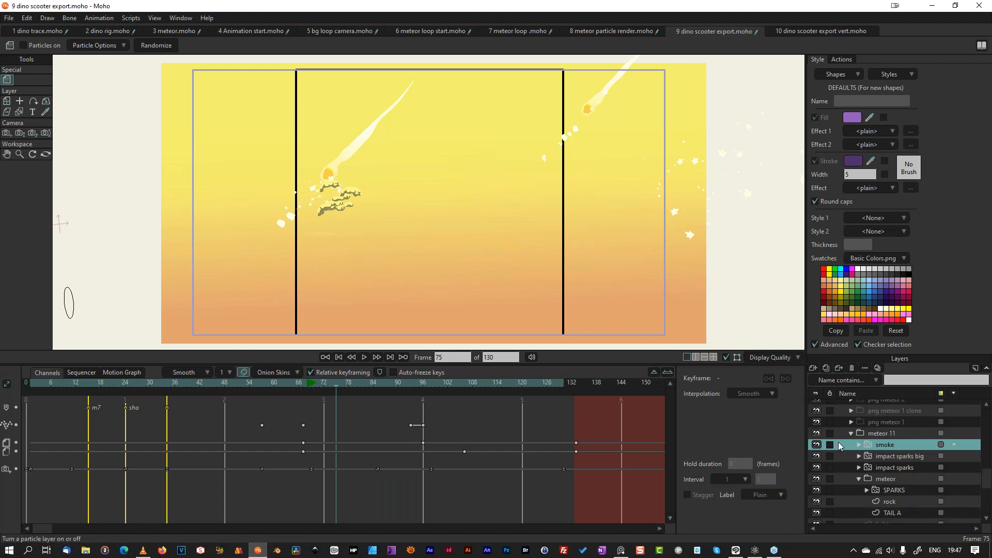
scroll(838, 444, up, 1)
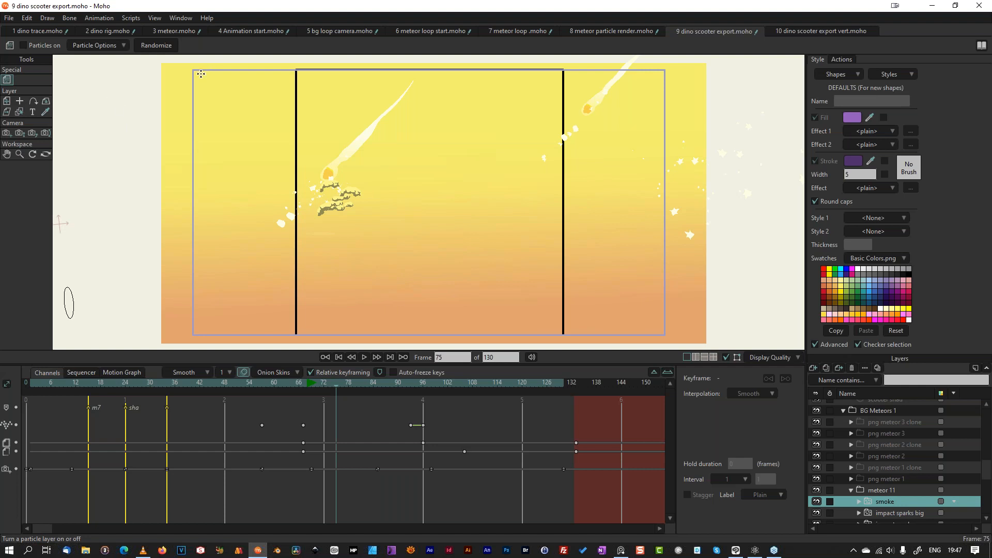
scroll(836, 451, up, 3)
scroll(836, 450, up, 5)
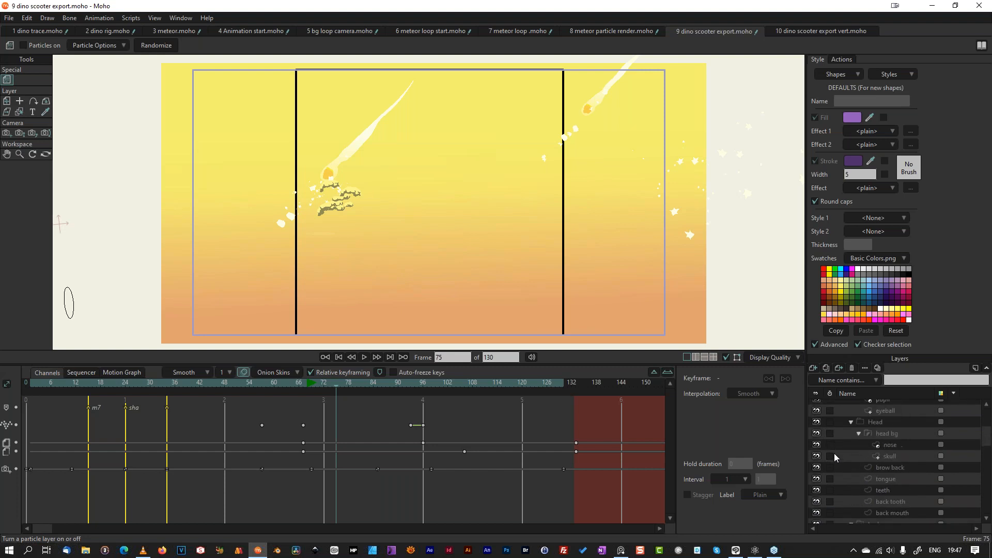
click(838, 458)
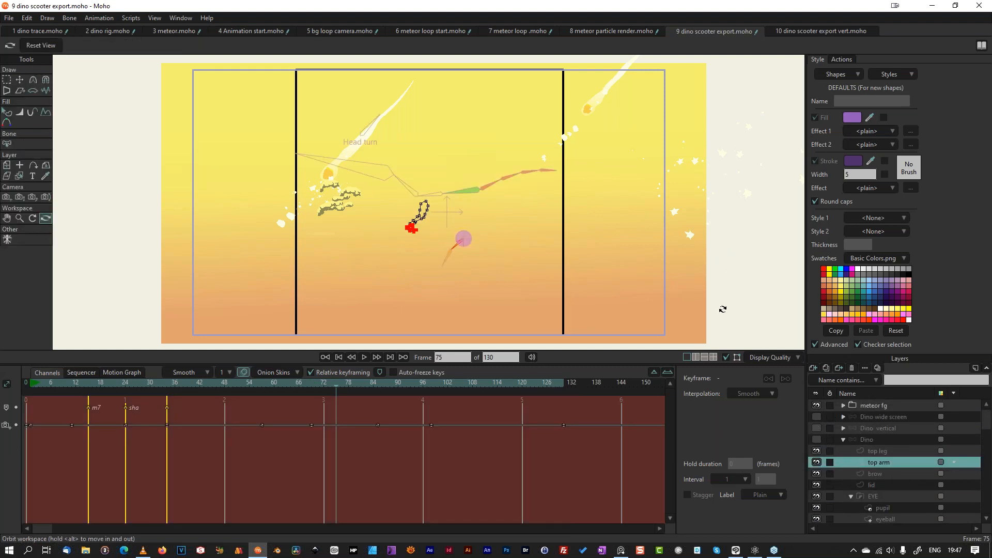
scroll(834, 444, down, 3)
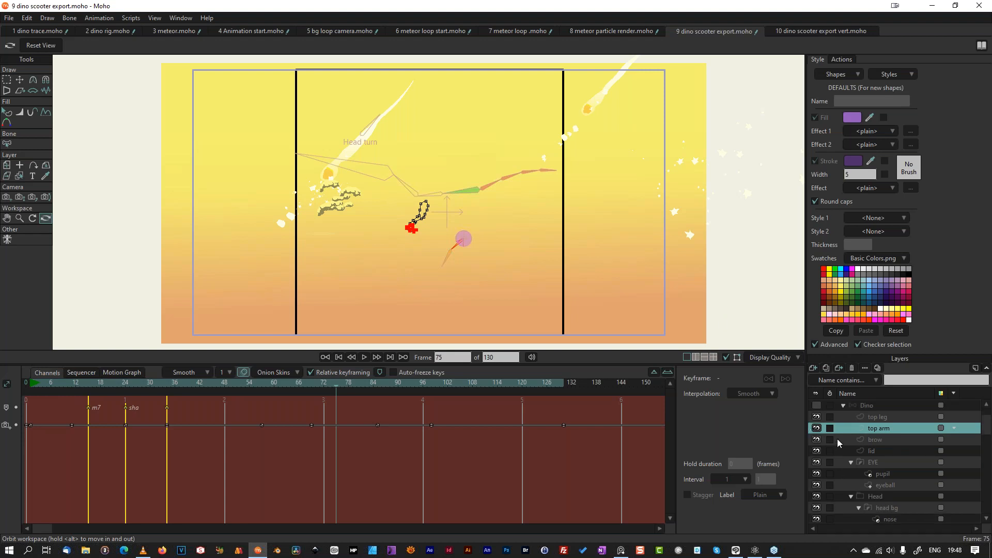
Step: Look over the Dino group's layers, make the group visible again and scrub the timeline to frame 69
scroll(831, 457, down, 2)
scroll(829, 454, down, 2)
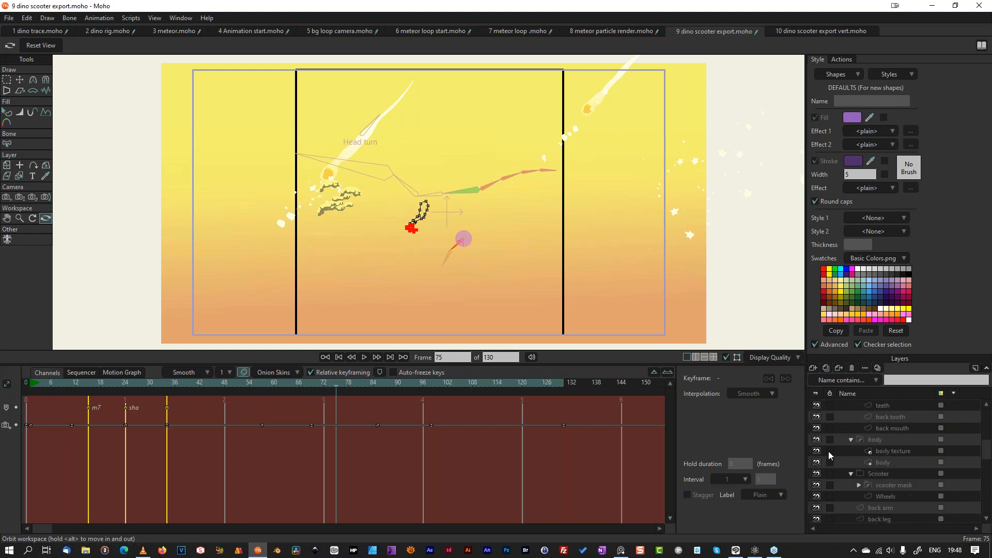
scroll(831, 465, up, 7)
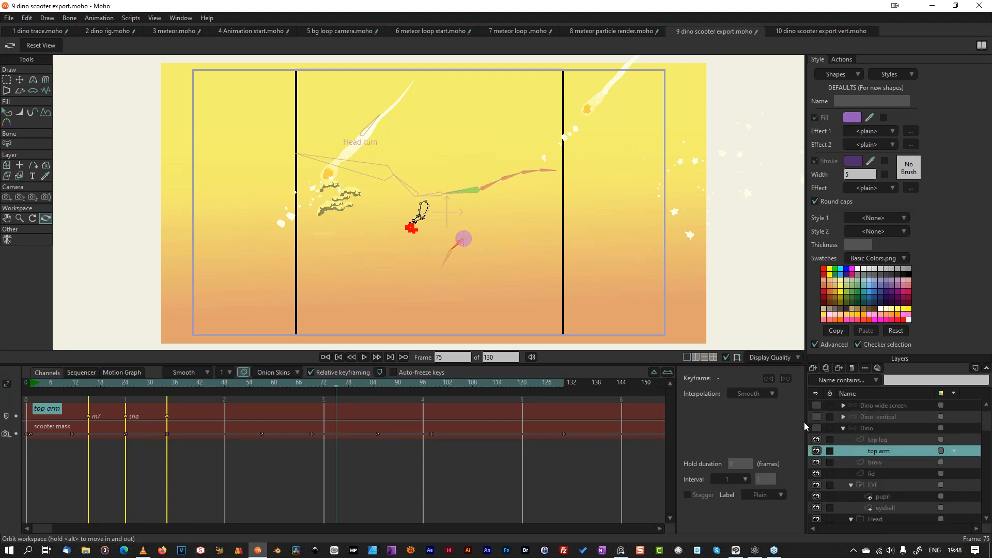
click(816, 429)
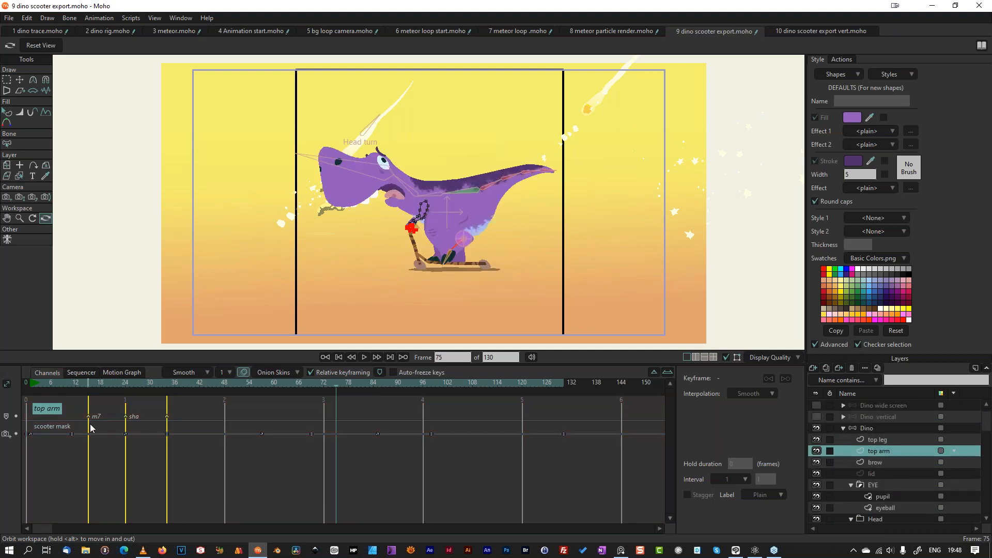
click(62, 384)
drag(193, 382, 312, 373)
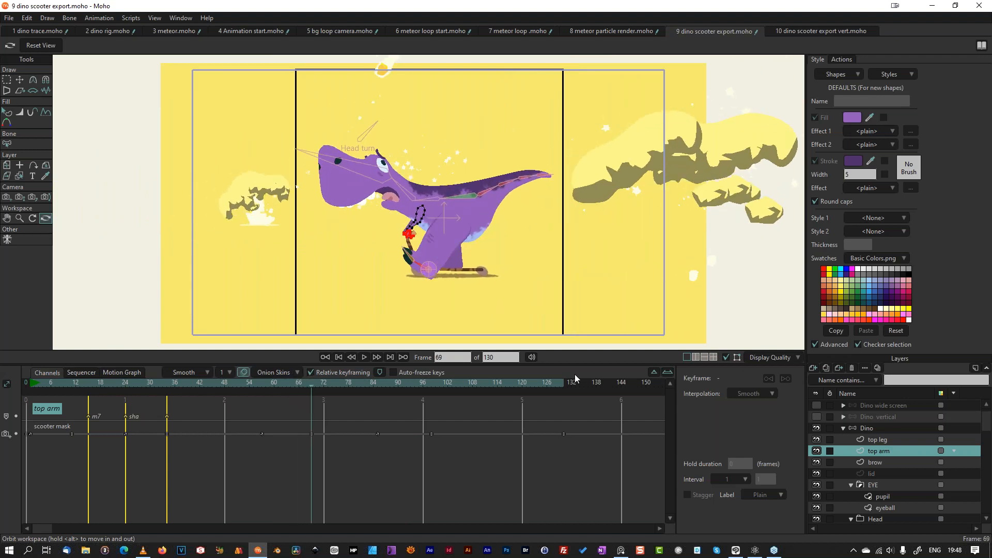
Step: Add a Camera Tracking keyframe at frame 48 and set its interpolation to Noisy
click(667, 374)
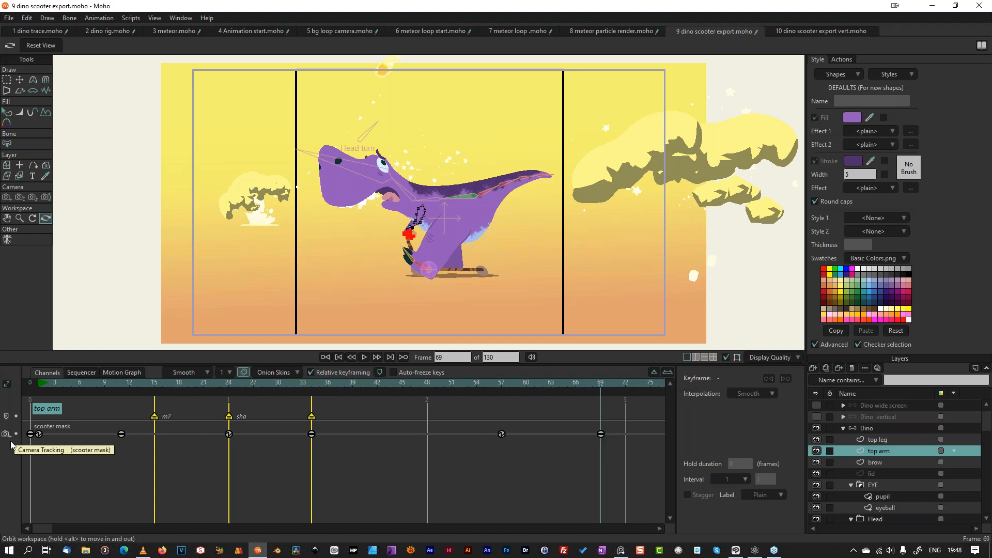
click(427, 387)
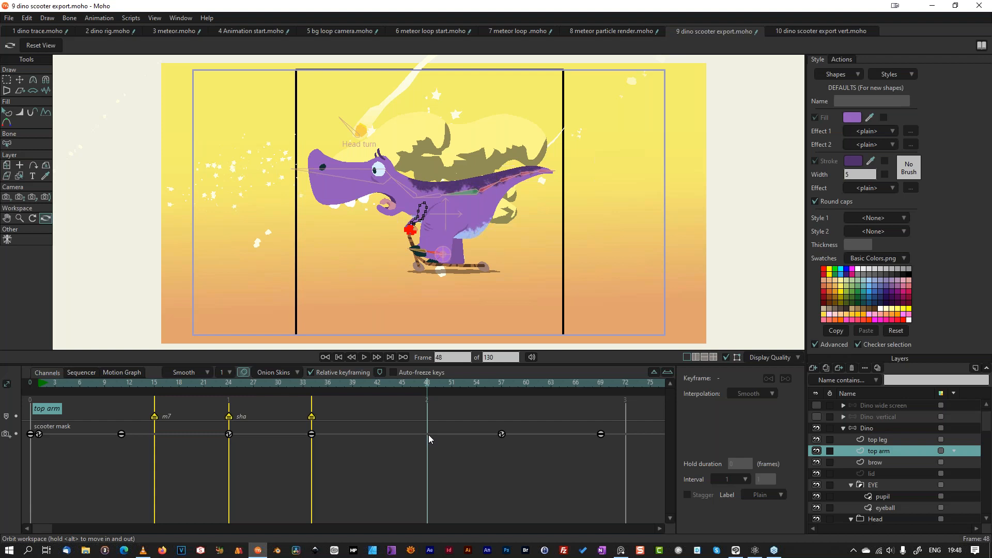
double_click(427, 434)
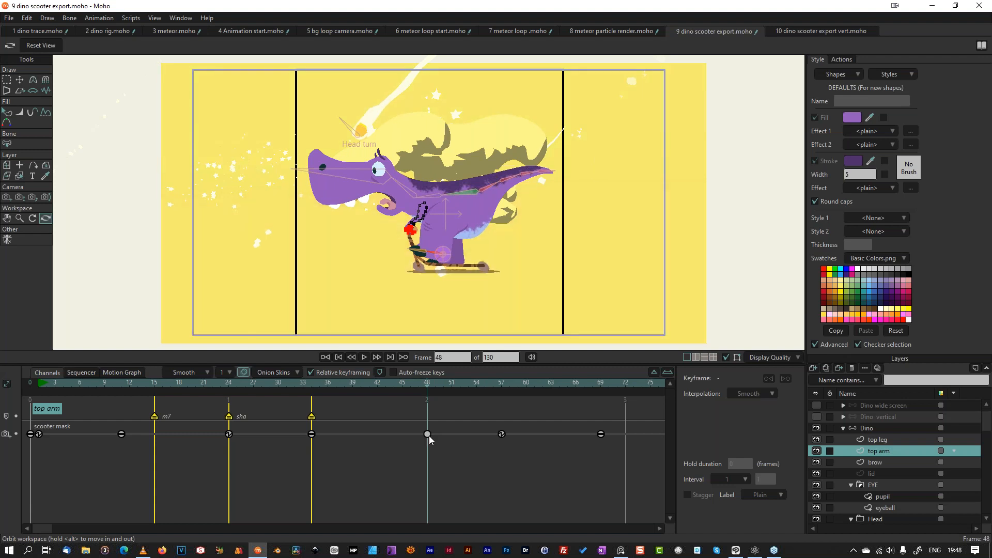
click(428, 434)
click(769, 394)
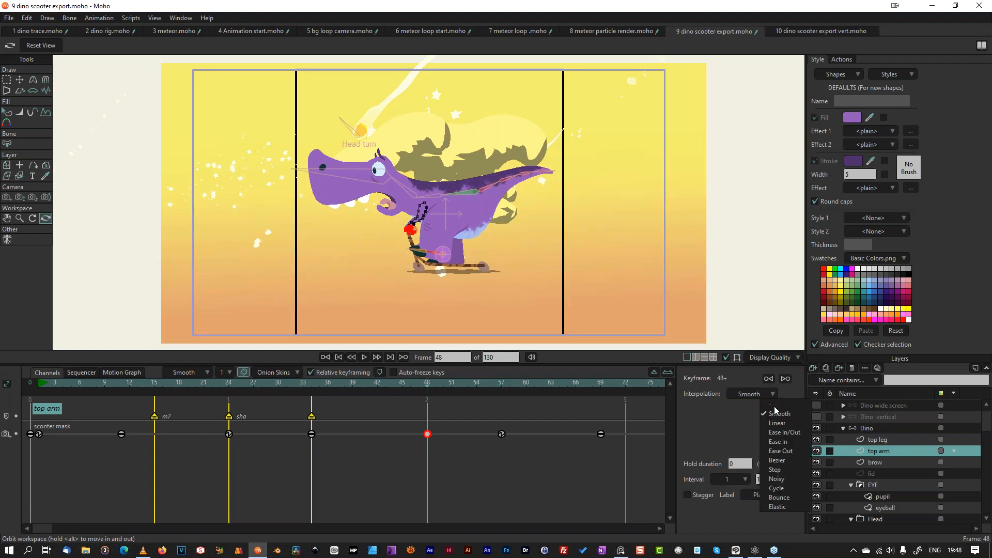
click(776, 479)
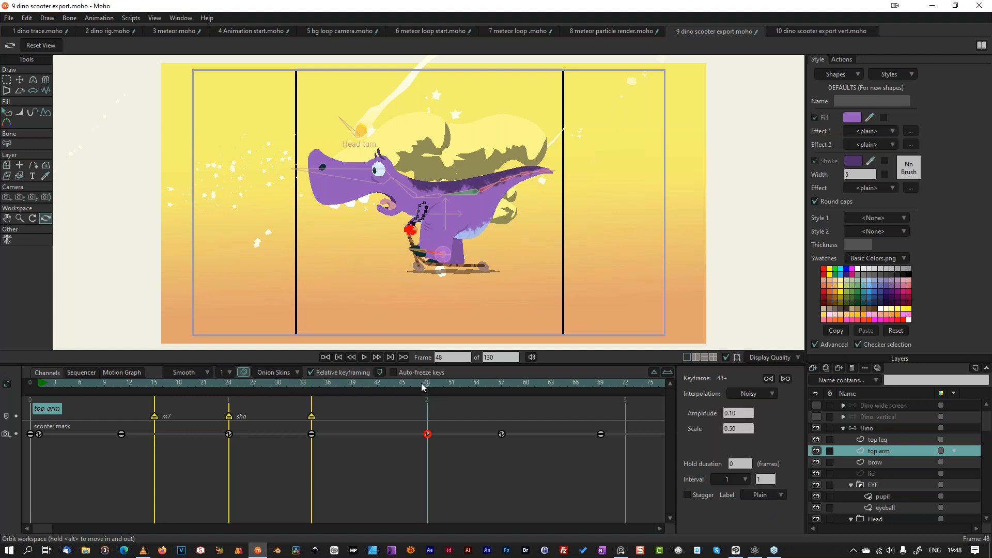
Step: Scrub around frame 48 to preview the camera noise, and delete the camera keyframe there
click(439, 390)
mouse_move(438, 390)
mouse_down()
mouse_move(476, 385)
mouse_move(405, 388)
mouse_move(425, 389)
mouse_up()
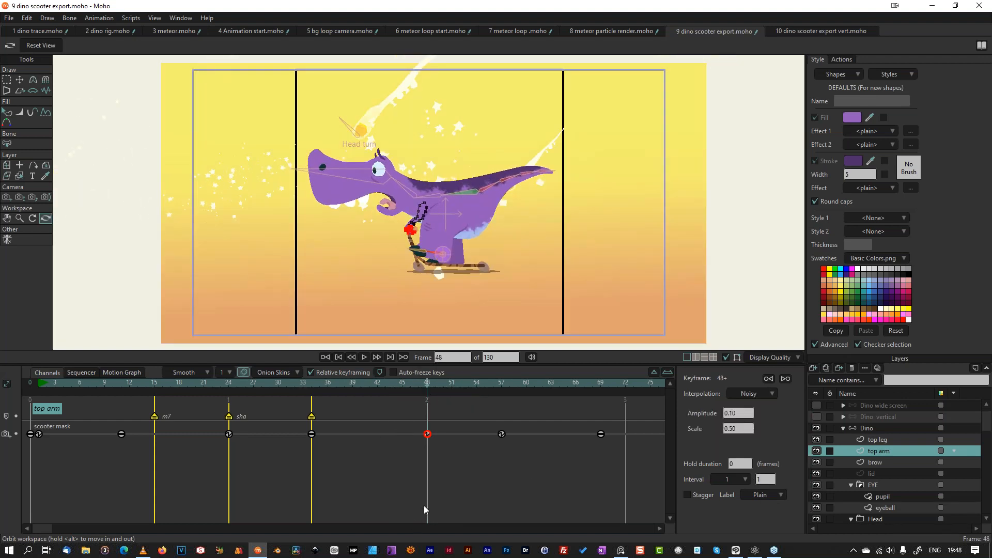
key(Delete)
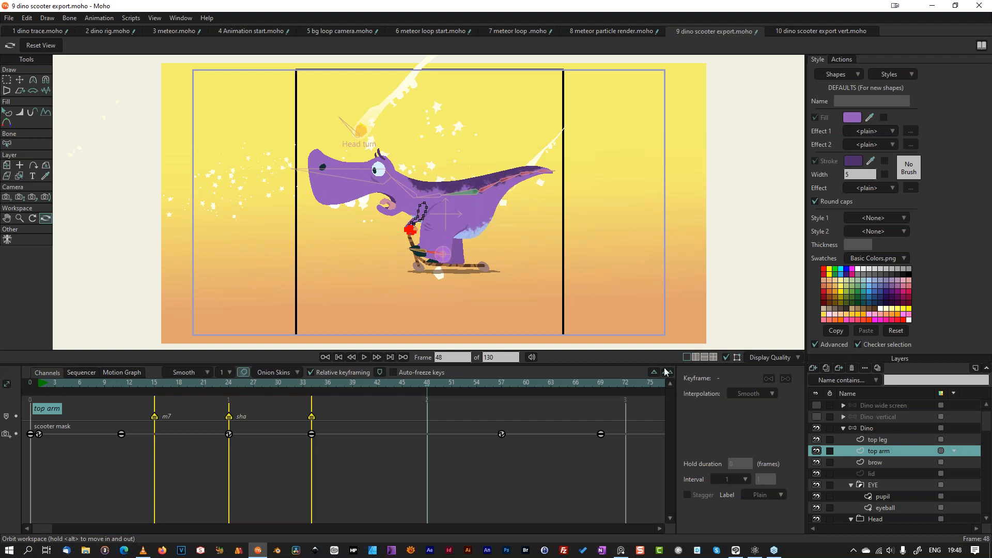
Step: Select the Dino group and examine its bone and layer keyframes while scrubbing the timeline to frame 67
click(872, 429)
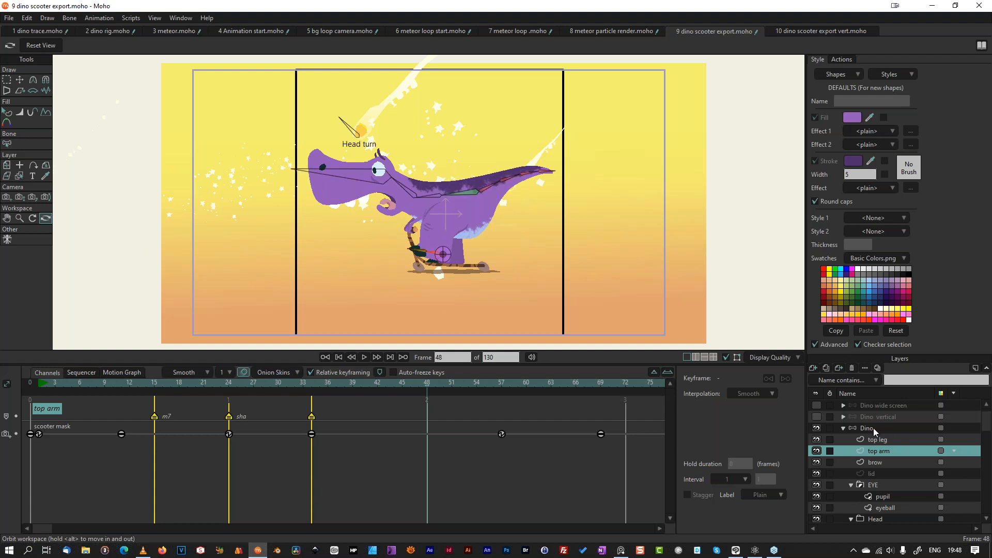
scroll(227, 465, down, 4)
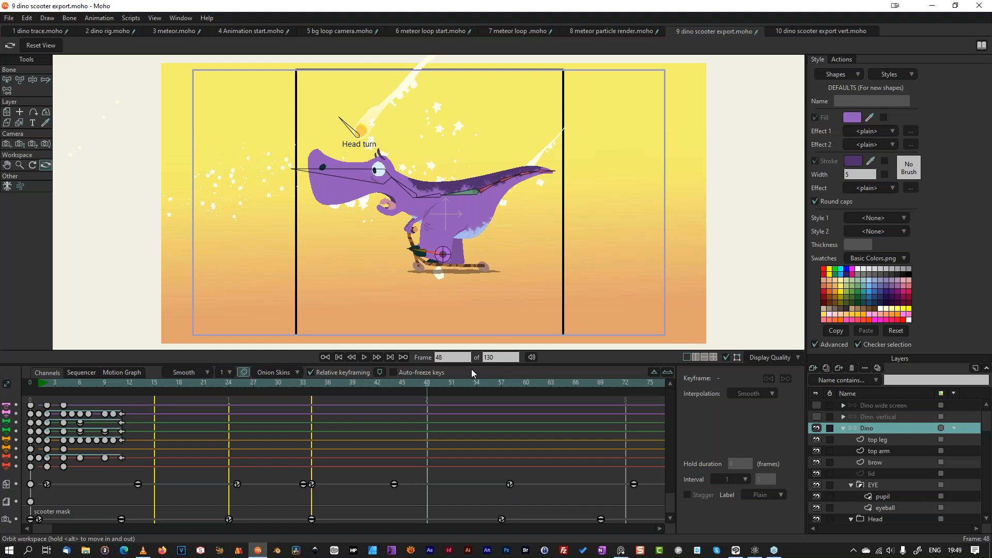
drag(480, 382, 404, 469)
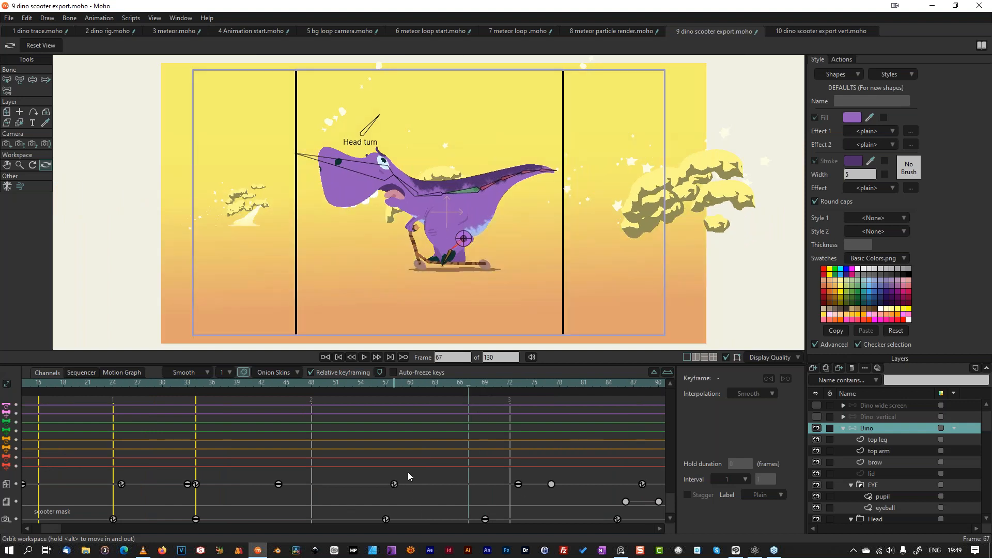
scroll(457, 254, down, 3)
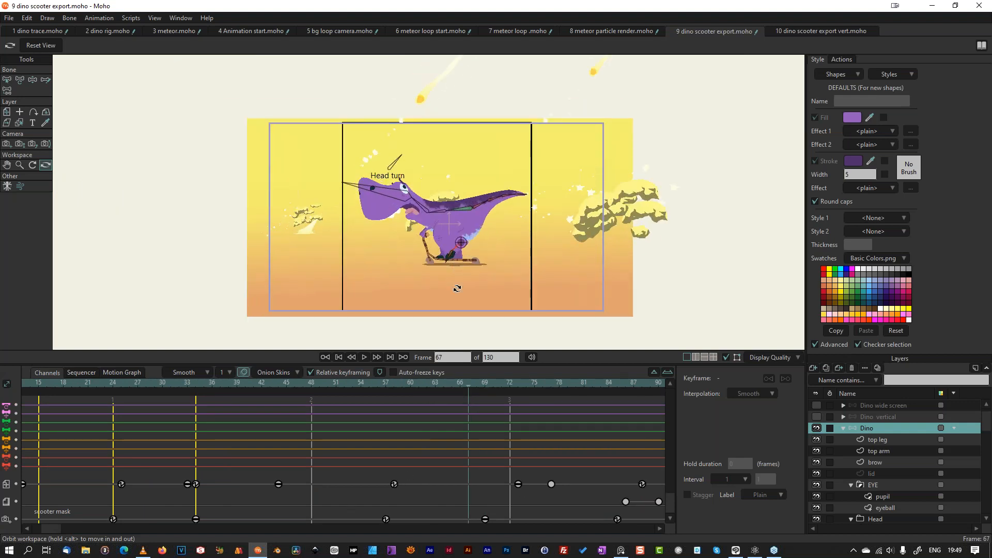
scroll(457, 288, down, 2)
scroll(457, 288, up, 2)
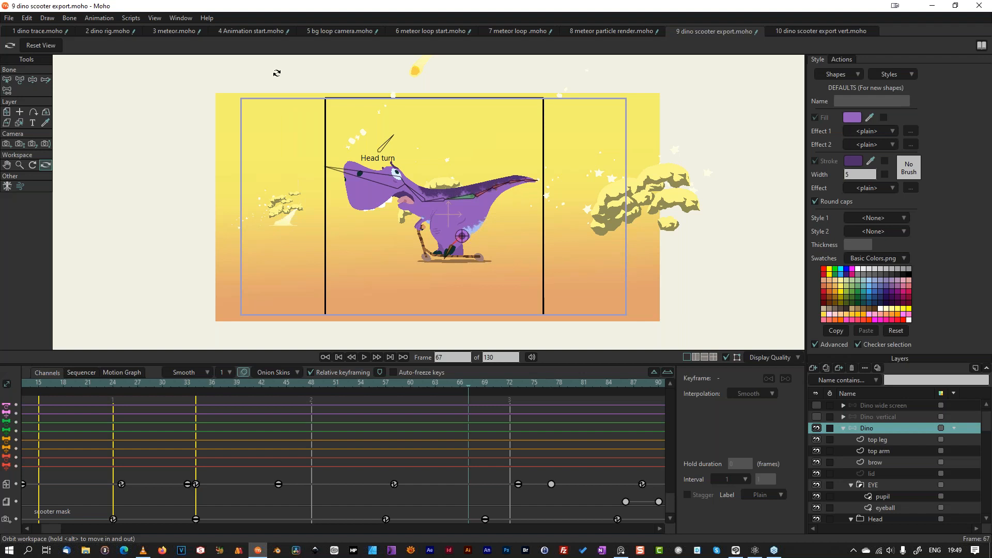
Step: In the project settings, turn off Constrain proportions and set the width to 1080 for a square format
click(9, 19)
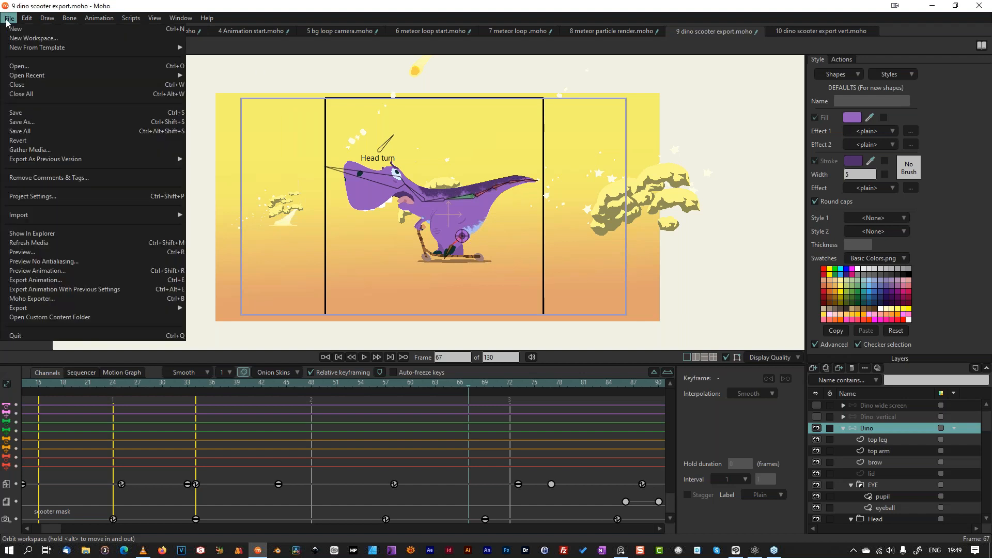
click(73, 196)
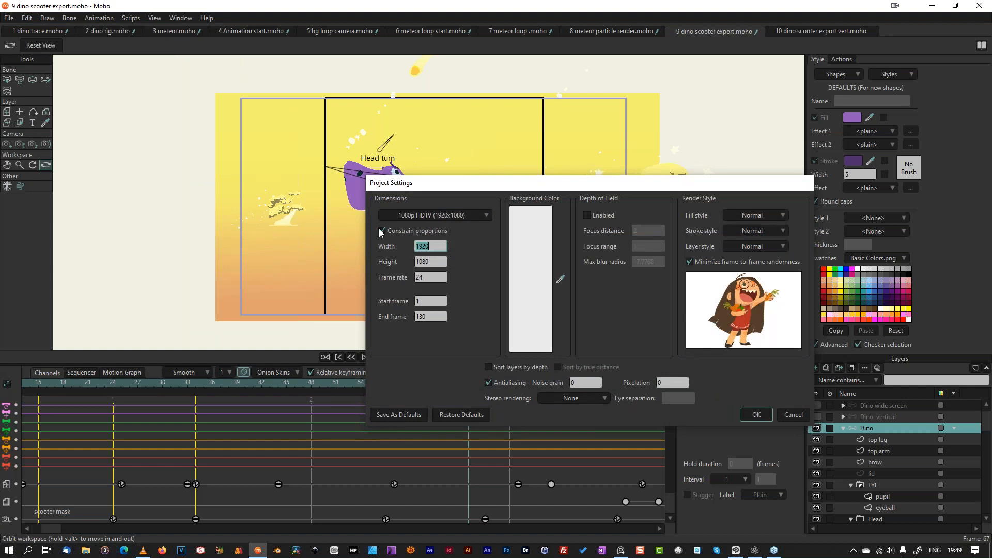
click(381, 230)
text(1080)
click(756, 414)
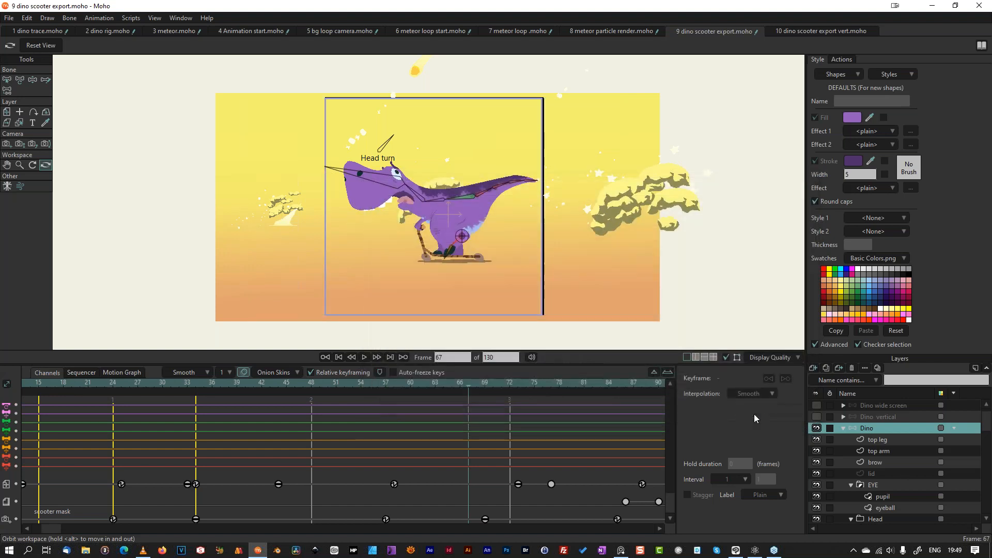
Step: Render a preview of frame 67, inspect it and close the render window
key(ctrl+r)
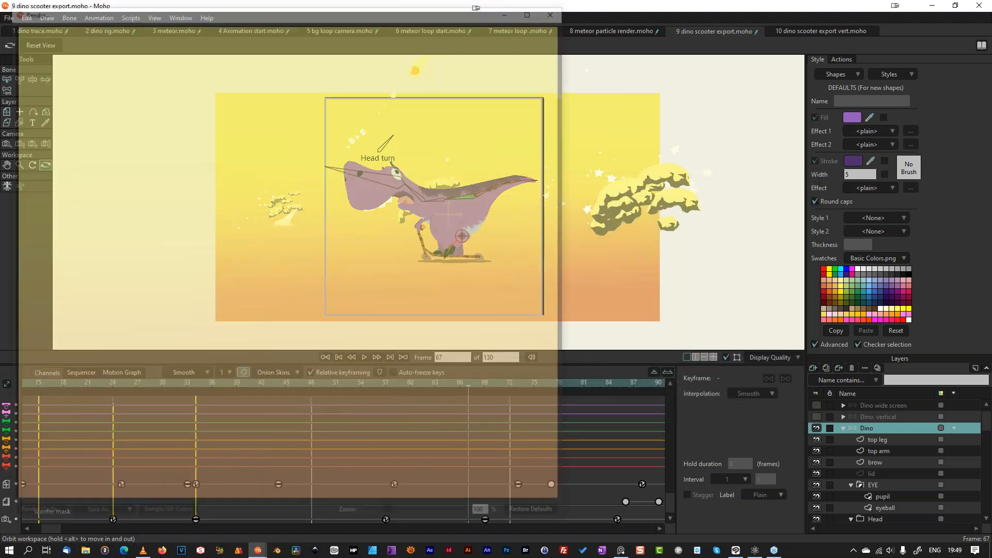
scroll(285, 254, up, 3)
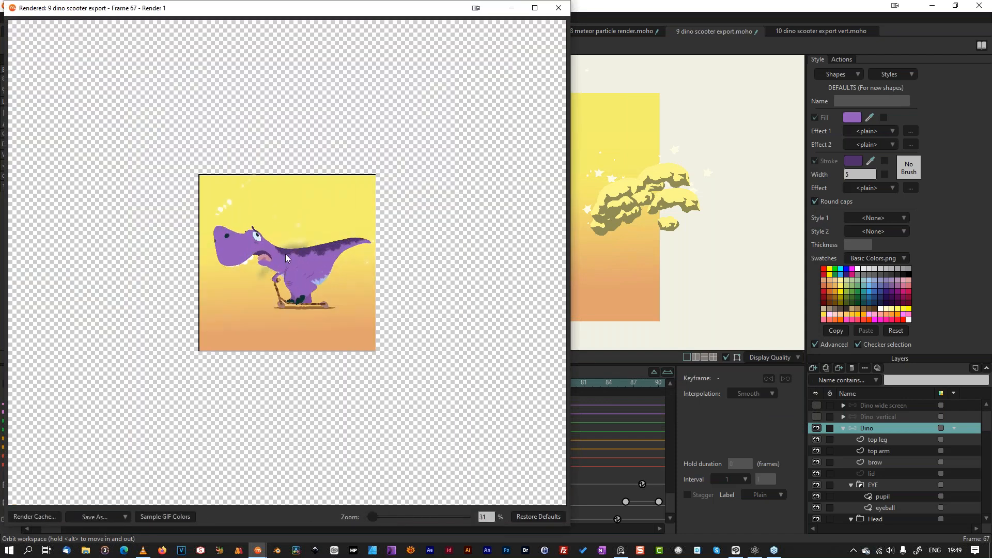
click(559, 8)
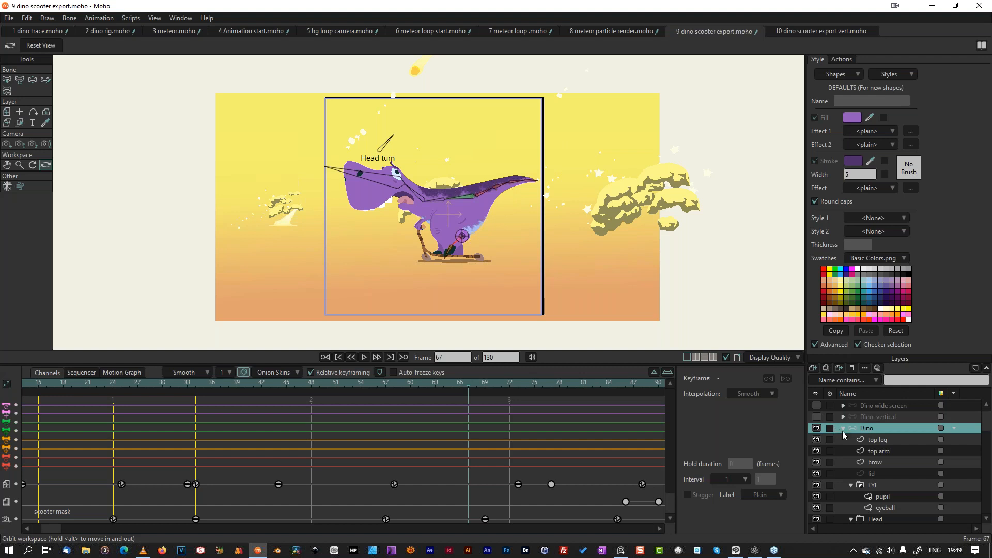
Step: Collapse the Dino and BG Meteors 1 groups in the layer list
scroll(848, 479, down, 5)
scroll(817, 470, up, 6)
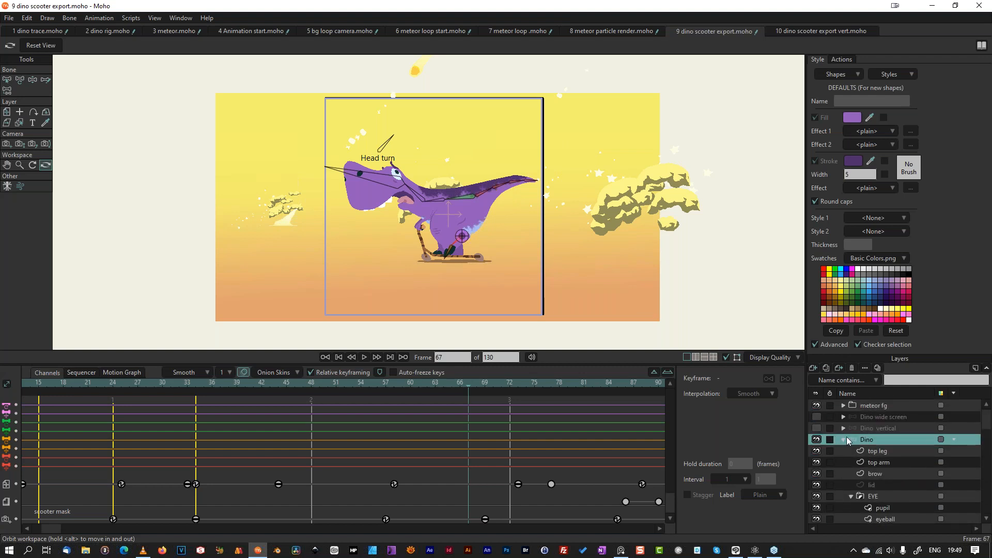
click(842, 439)
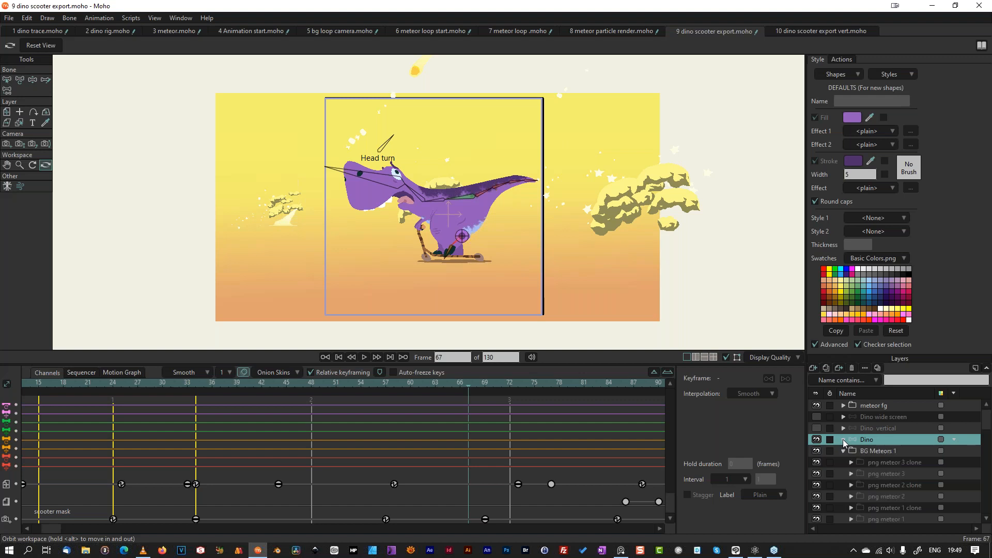
click(843, 451)
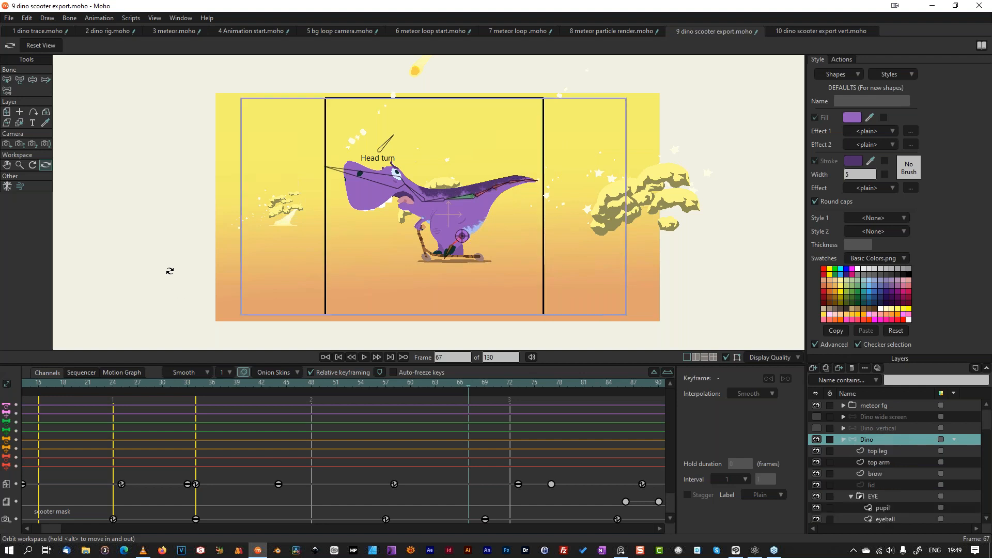
Step: Hide the Dino group, then show and select the Dino wide screen group
click(816, 439)
click(815, 418)
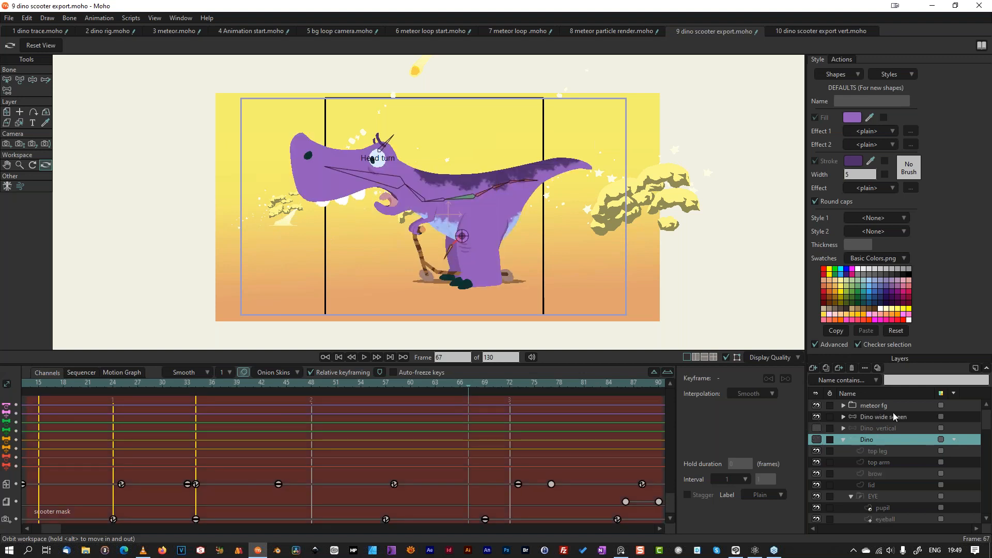
click(893, 417)
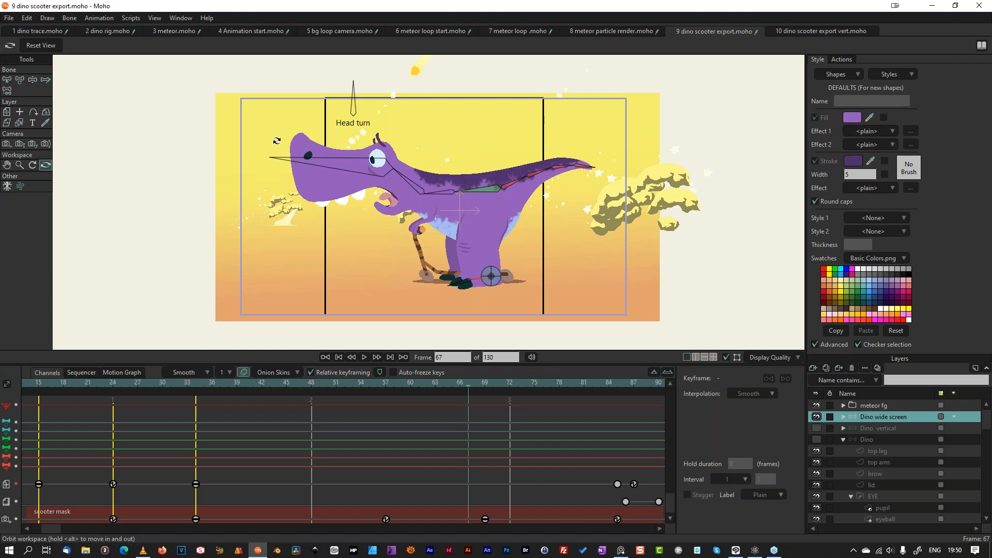
Step: Hide the square guide layer
scroll(832, 428, down, 8)
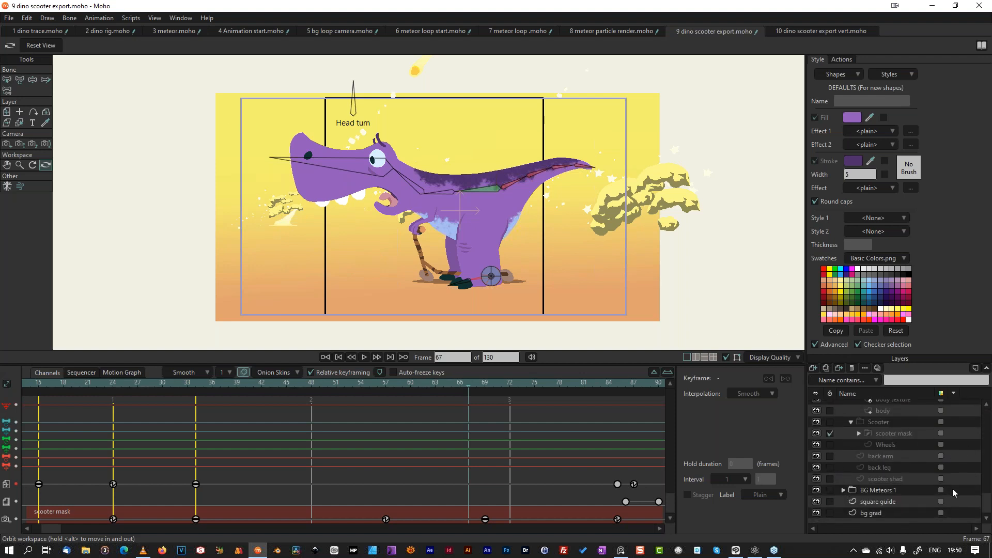
click(816, 501)
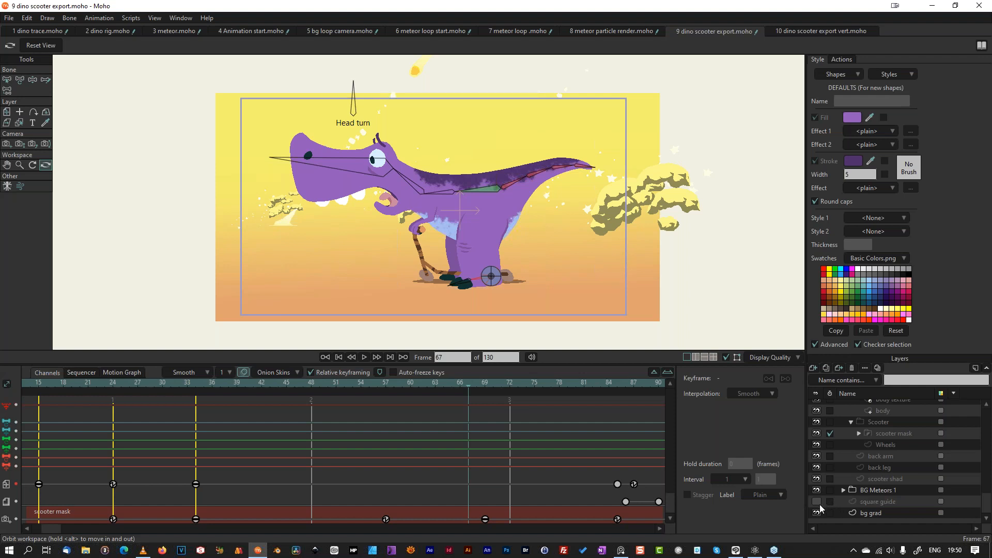
scroll(537, 226, up, 2)
scroll(537, 227, down, 4)
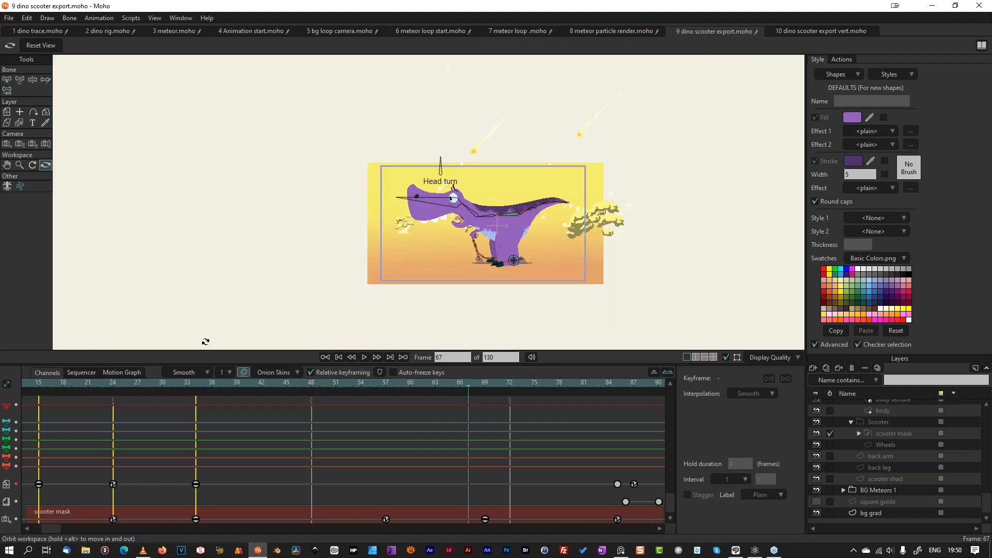
Step: Select all Layer Translation keyframes of the Dino wide screen group
click(652, 371)
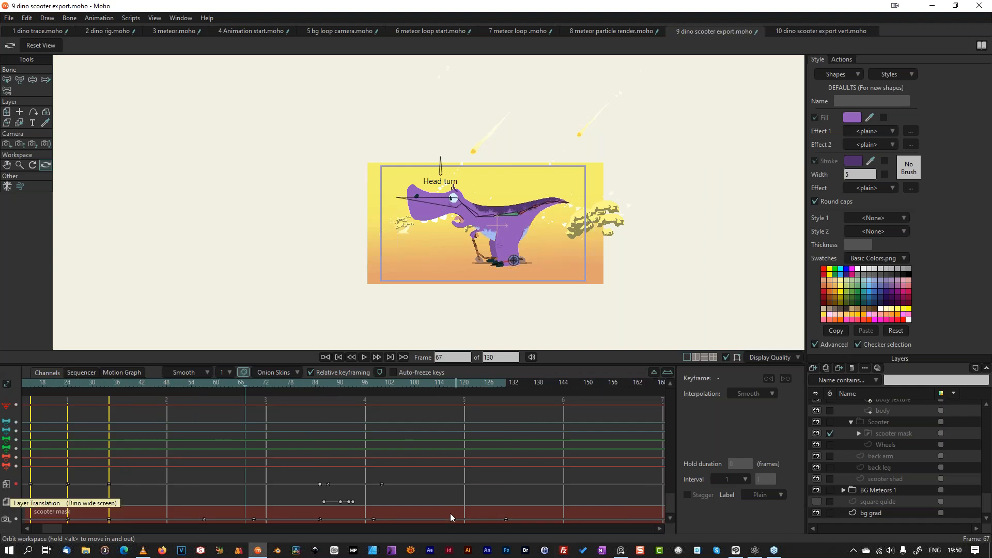
drag(51, 528, 21, 526)
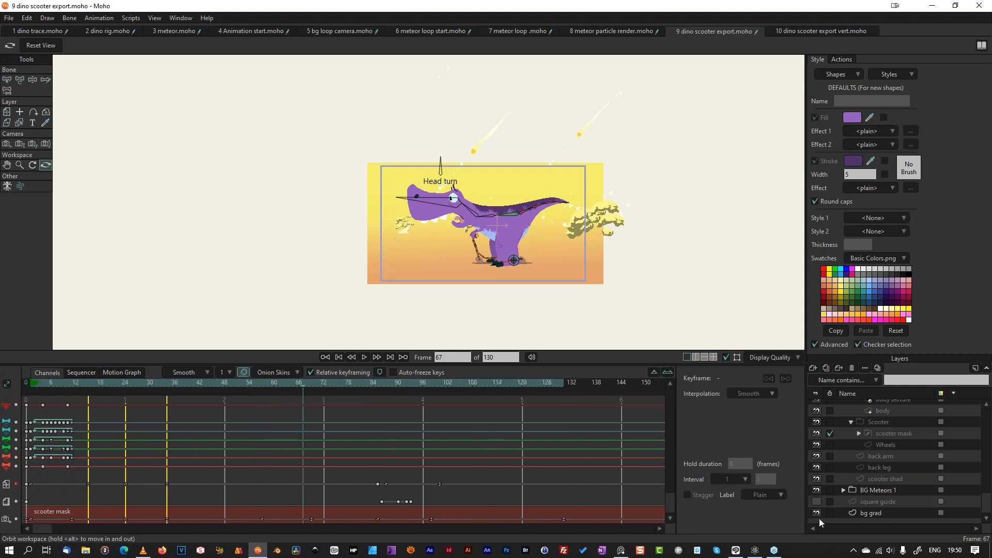
click(11, 487)
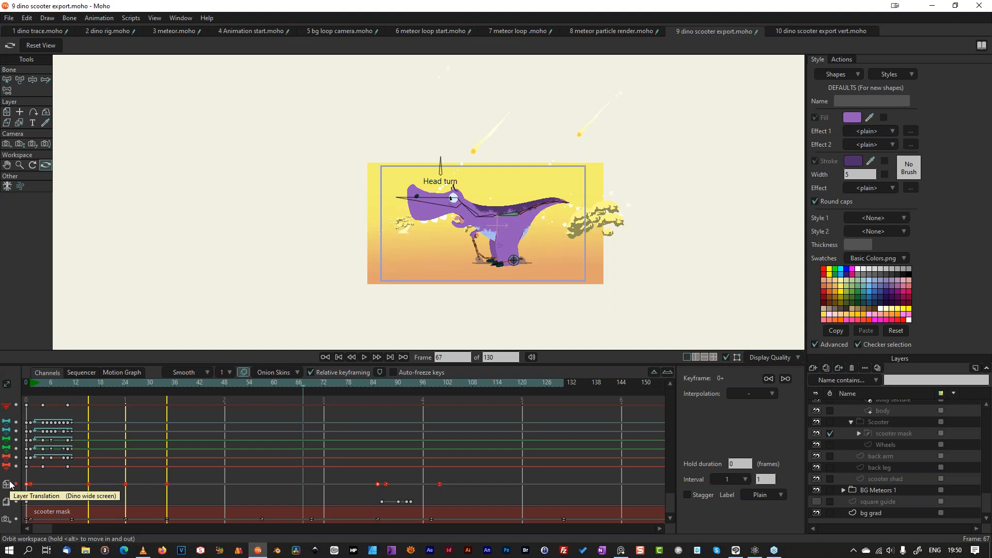
Step: Nudge the Dino wide screen group slightly at frame 67 with the Transform Layer tool
click(8, 81)
key(m)
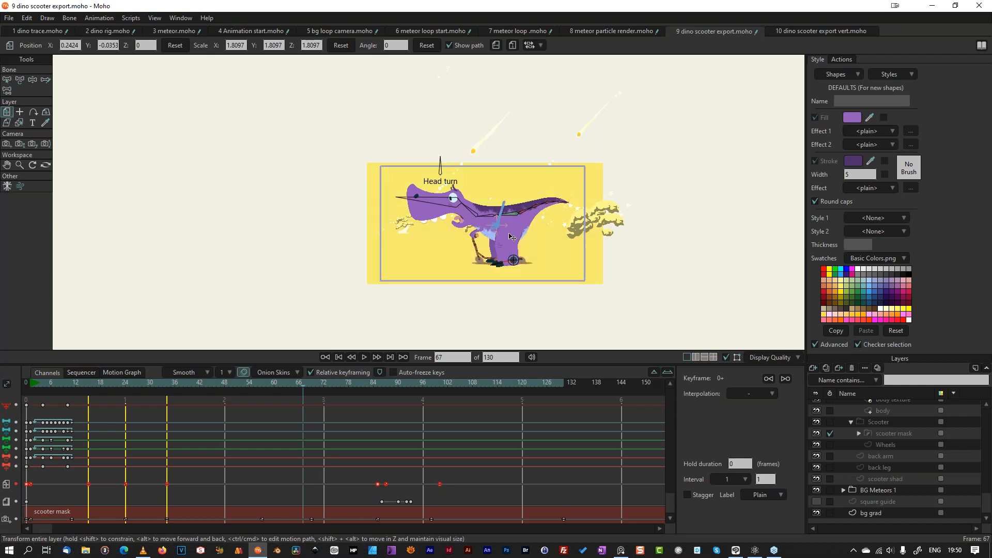
click(509, 237)
drag(509, 237, 507, 243)
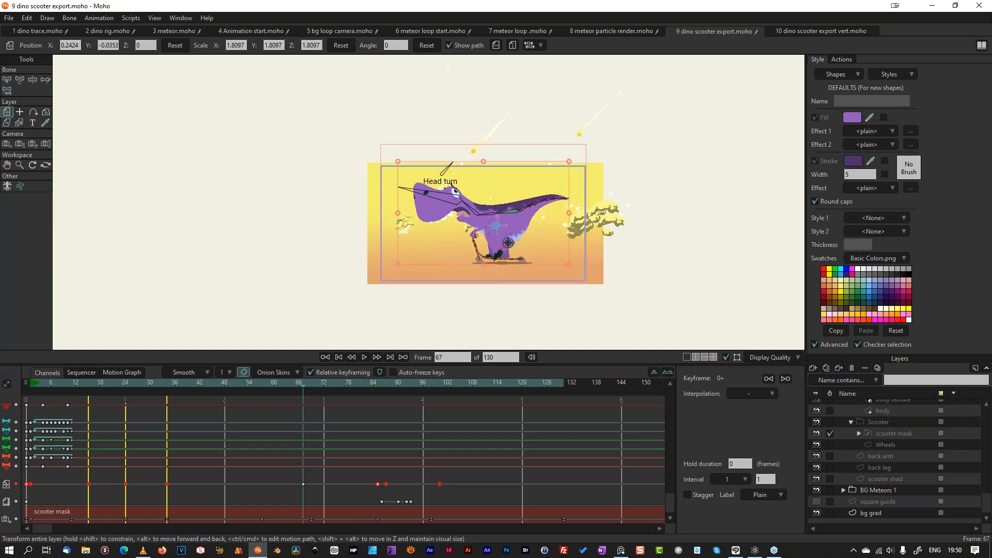
Step: Try to reposition the Dino wide screen group at frame 0 and play the animation to check its path
click(35, 490)
click(22, 486)
key(shift+ctrl+Left)
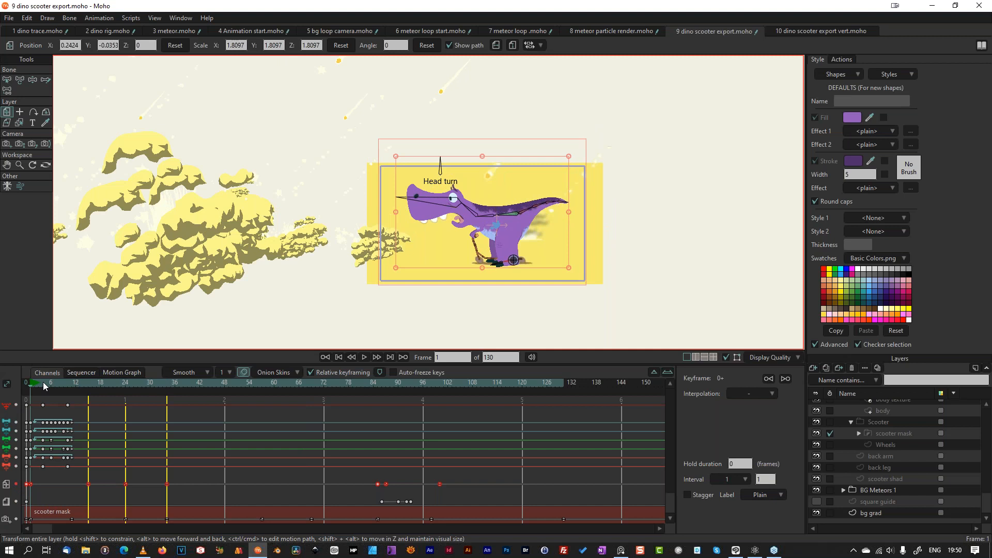
click(514, 230)
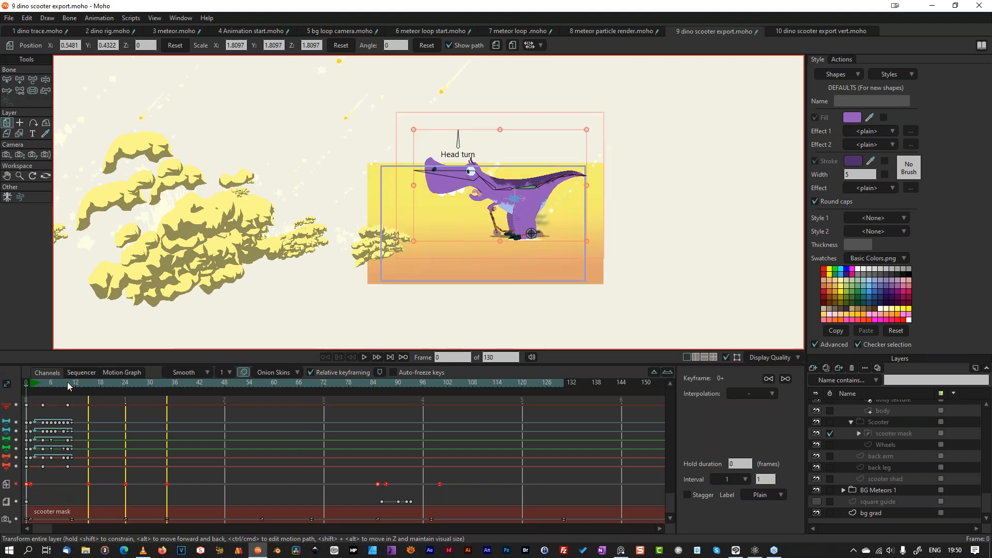
key(space)
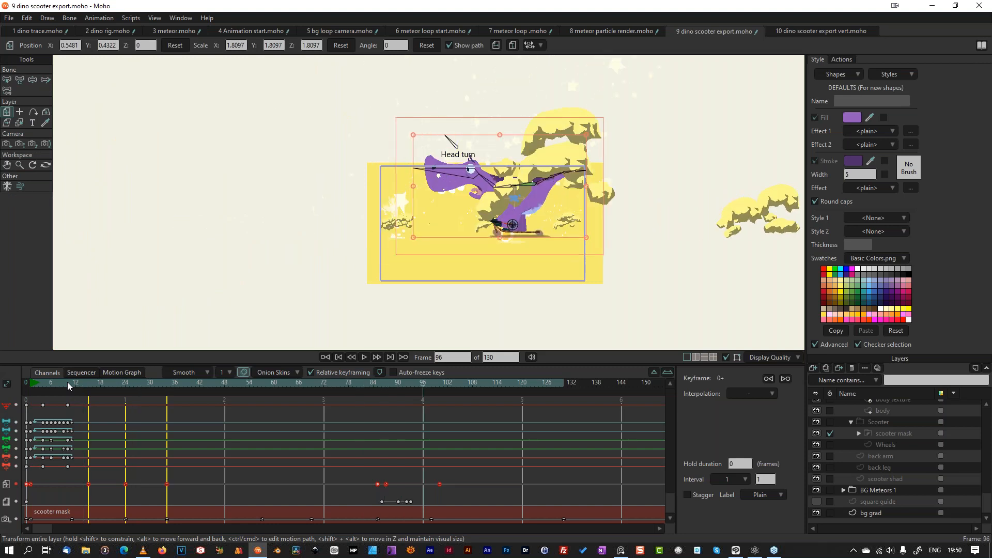
click(345, 382)
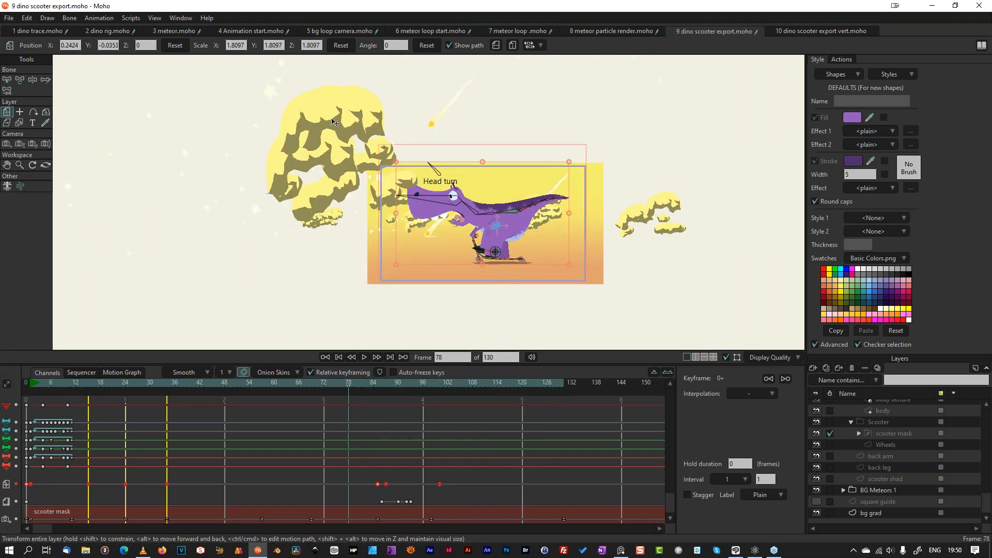
Step: Switch to the 10 dino scooter export vert document and review the vertical framing at frame 55
click(795, 30)
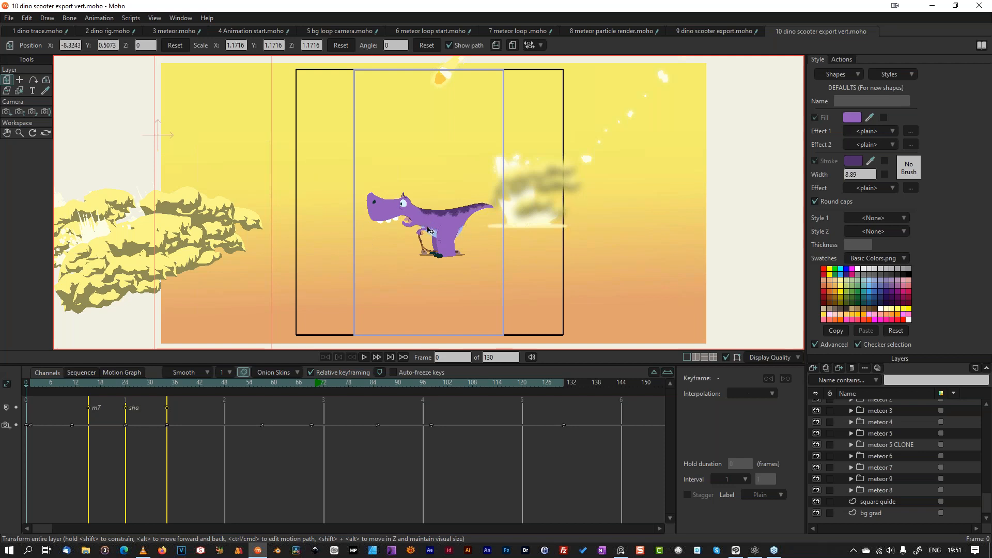
scroll(428, 231, down, 3)
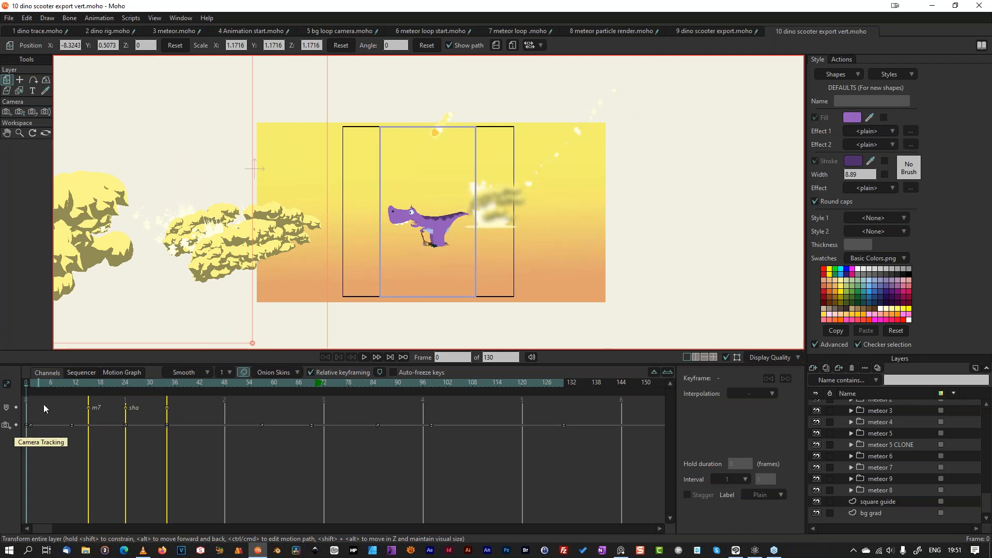
drag(58, 381, 254, 381)
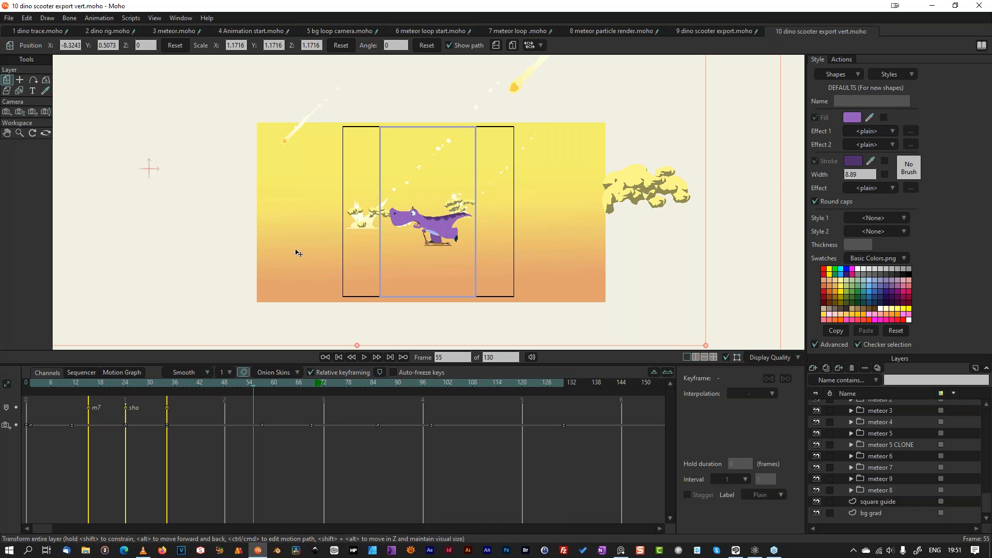
scroll(298, 252, down, 1)
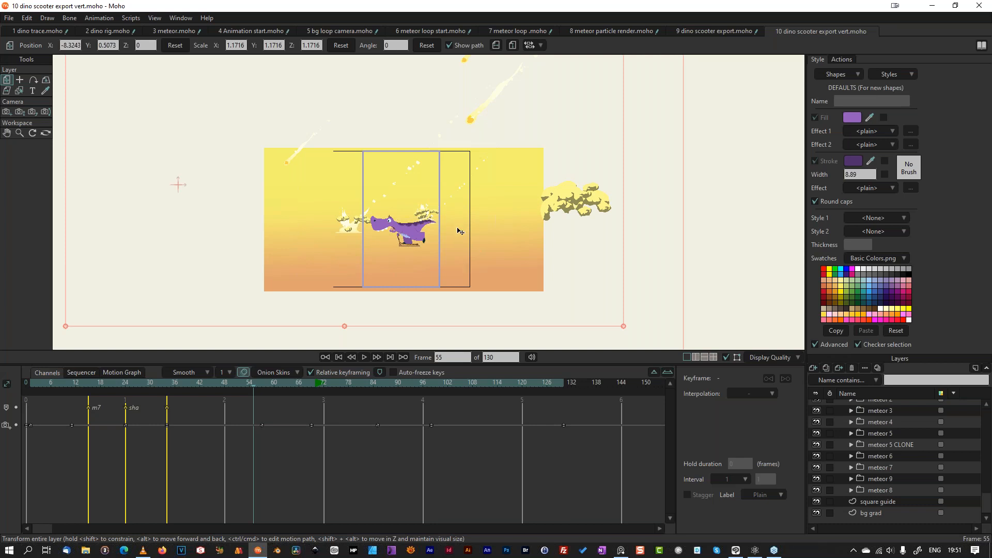
scroll(458, 231, down, 1)
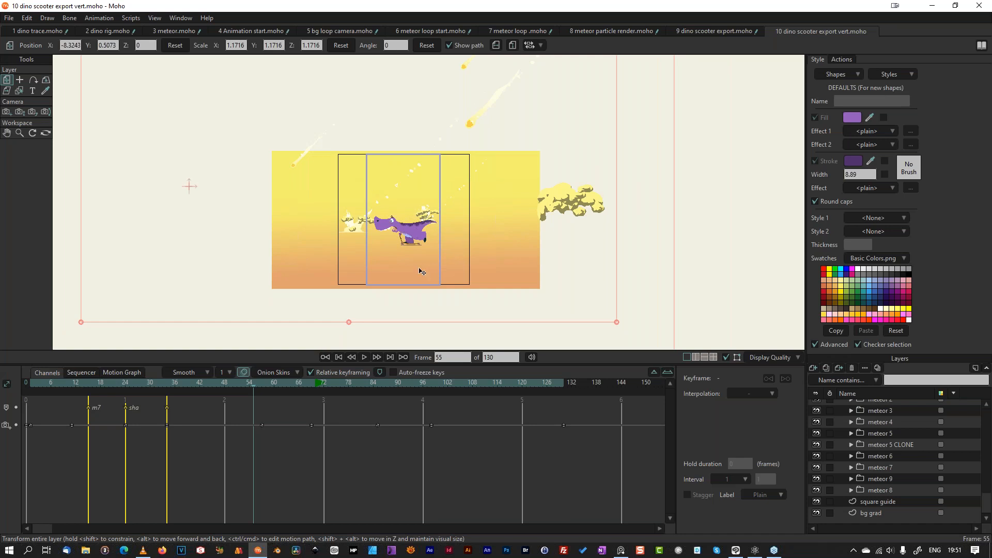
scroll(447, 237, up, 5)
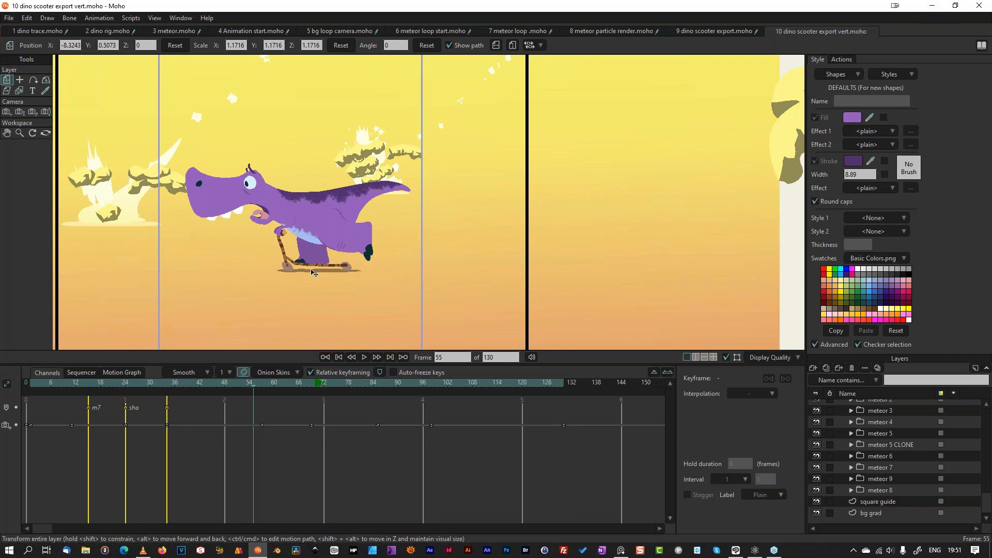
Step: Switch to VLC to play the finished DinoScooter.mp4, and return to the vertical document in Moho
click(931, 7)
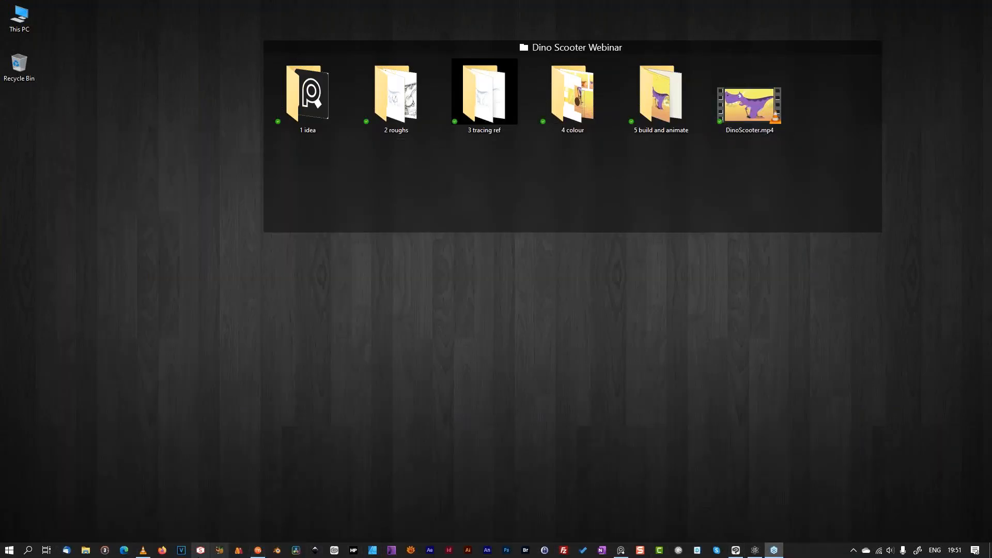
click(142, 551)
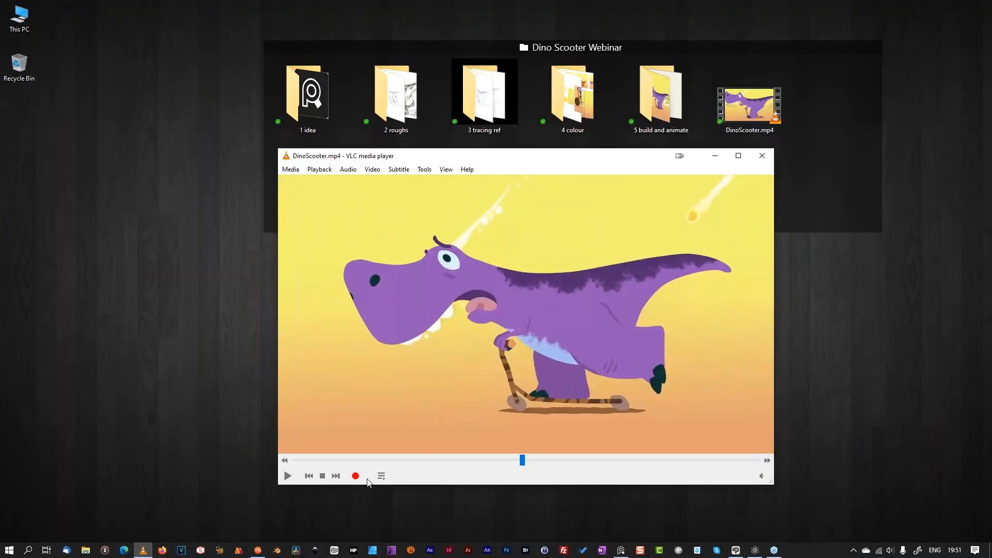
click(287, 474)
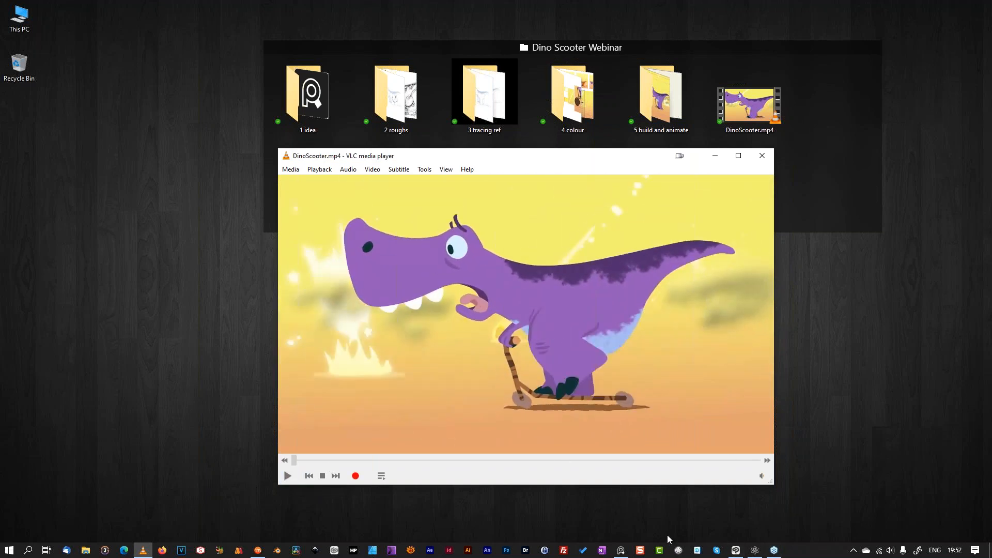
click(253, 552)
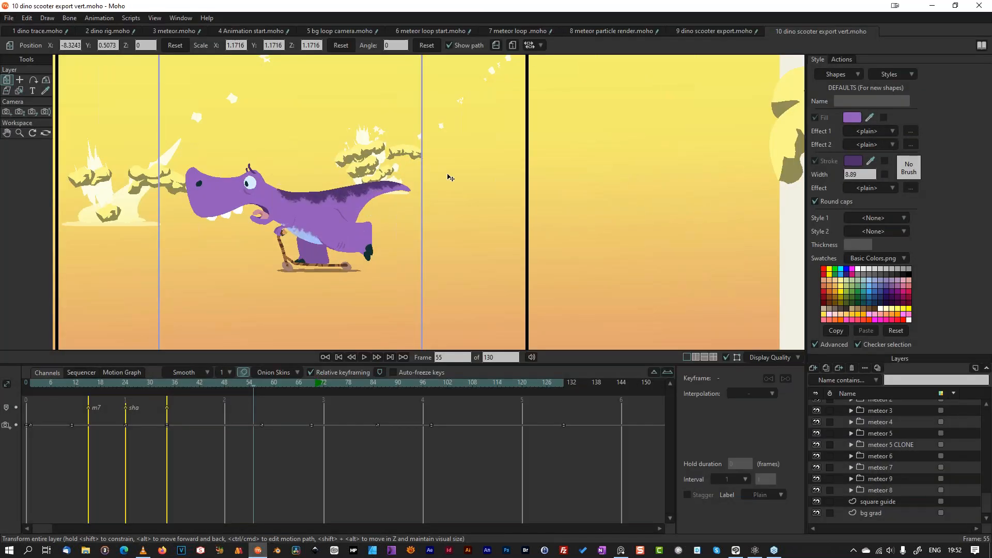
scroll(408, 197, down, 3)
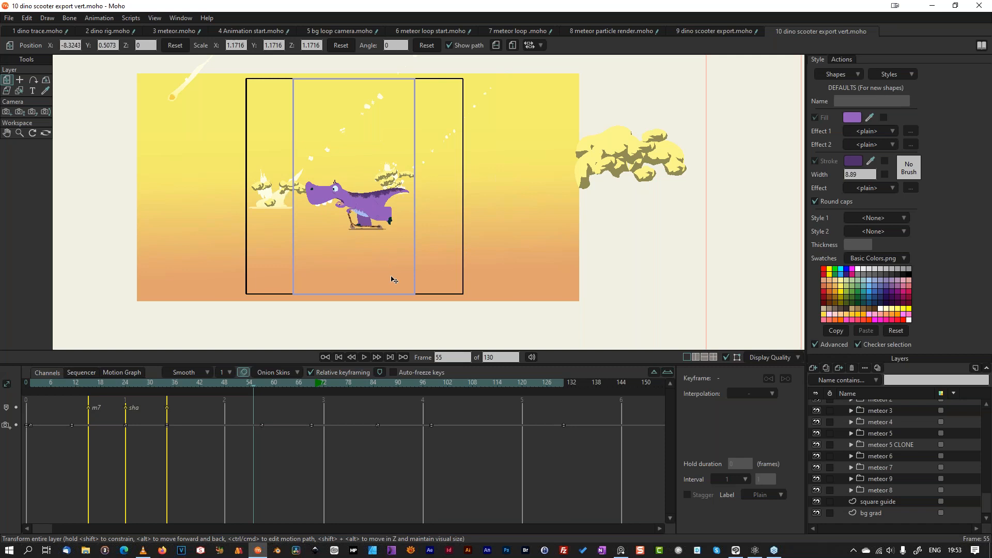
scroll(391, 238, up, 3)
scroll(391, 238, down, 4)
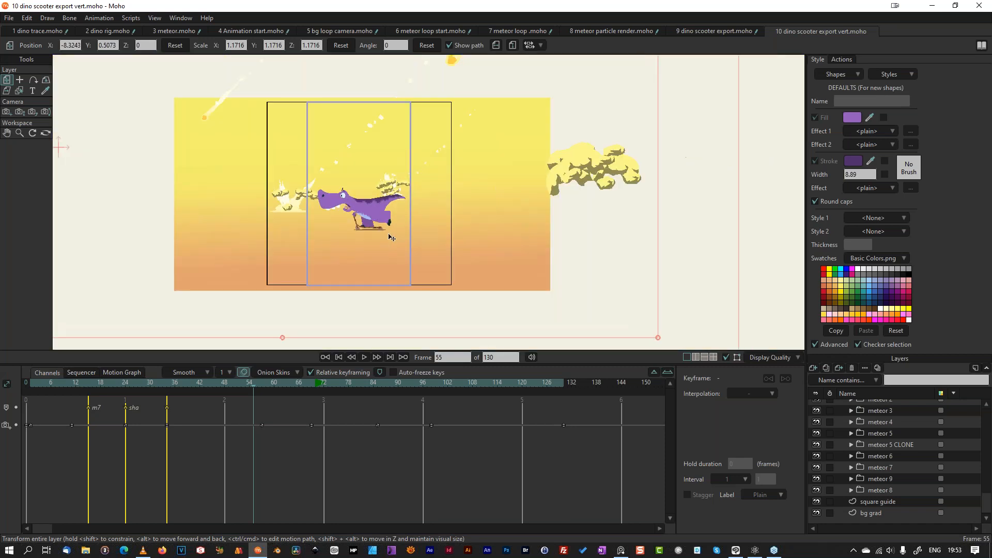
scroll(391, 240, up, 5)
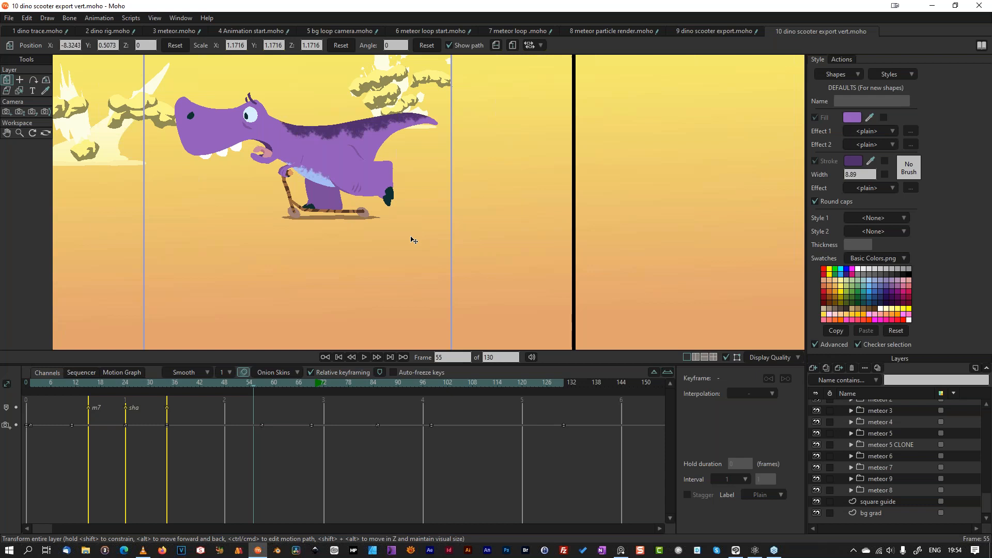
scroll(283, 194, down, 5)
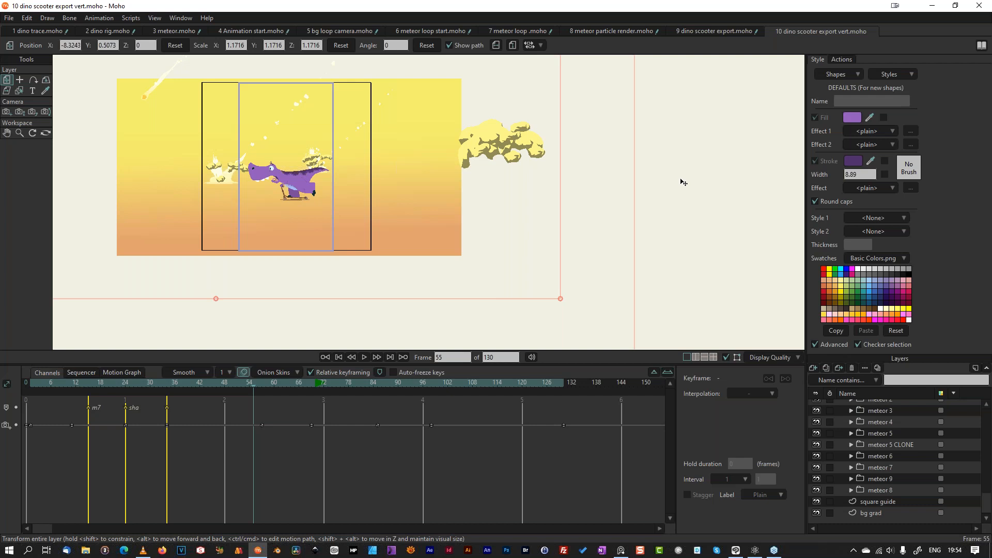
Step: Add a document-wide timeline marker labelled "Hit" at frame 66 and scrub the timeline around it
click(380, 372)
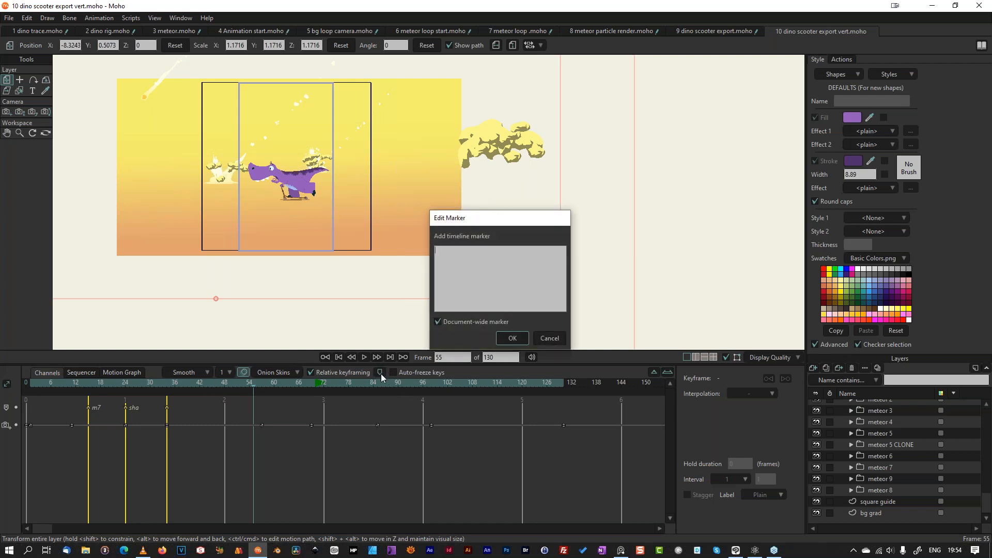
click(550, 337)
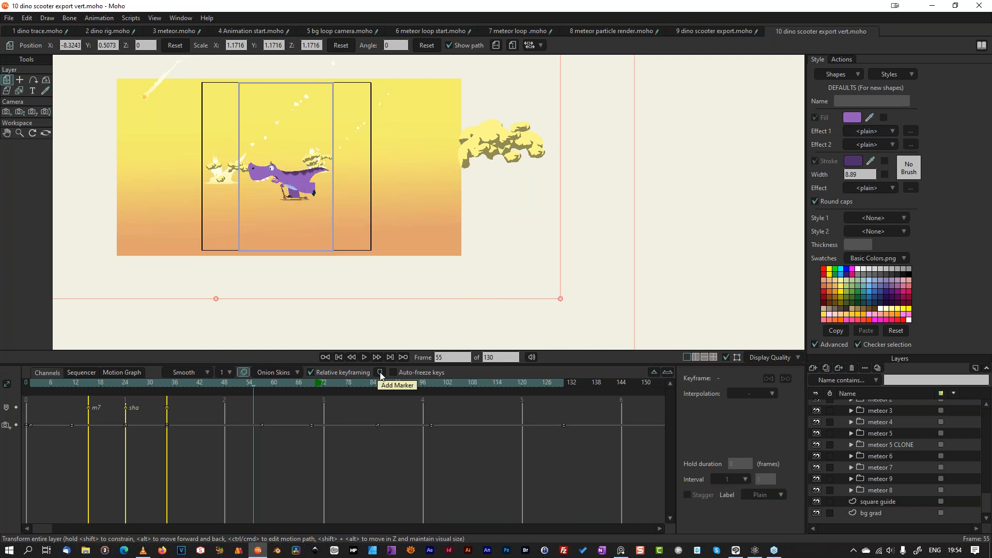
drag(339, 383, 299, 406)
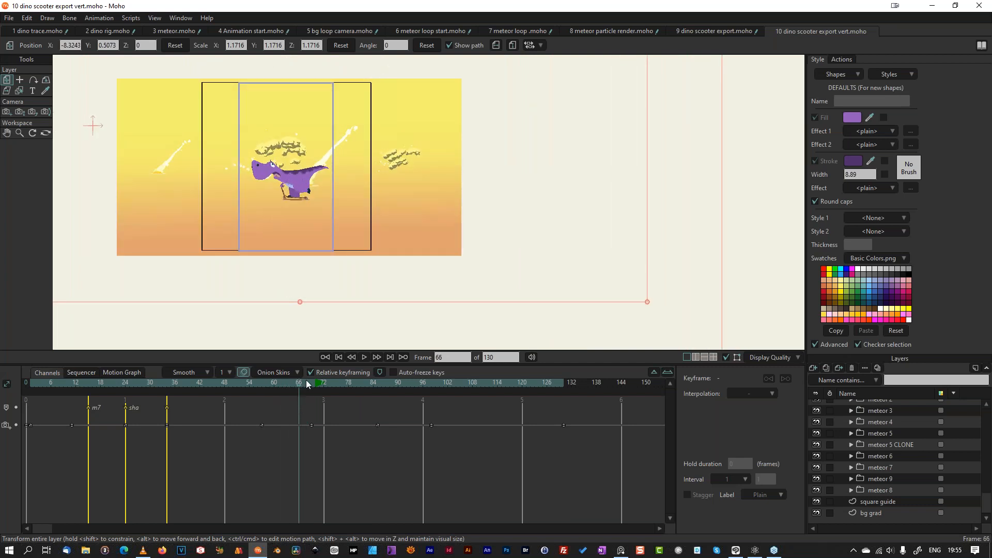
click(379, 372)
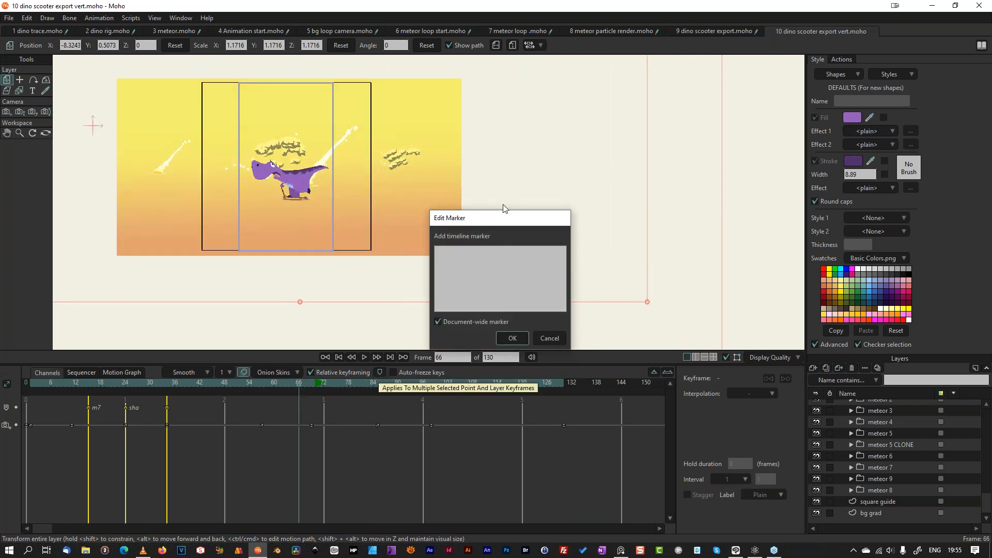
text(Hit)
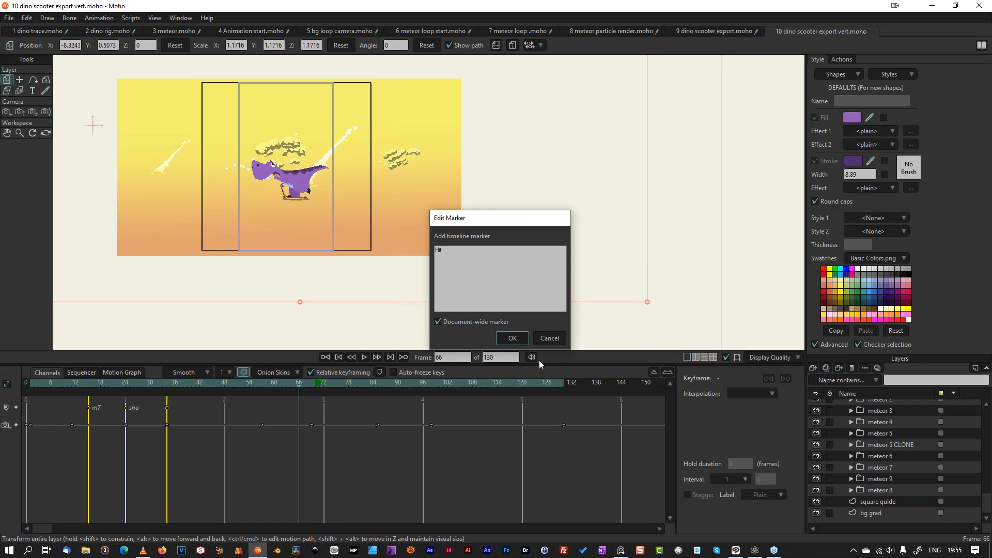
click(512, 338)
drag(249, 380, 171, 401)
drag(247, 399, 300, 410)
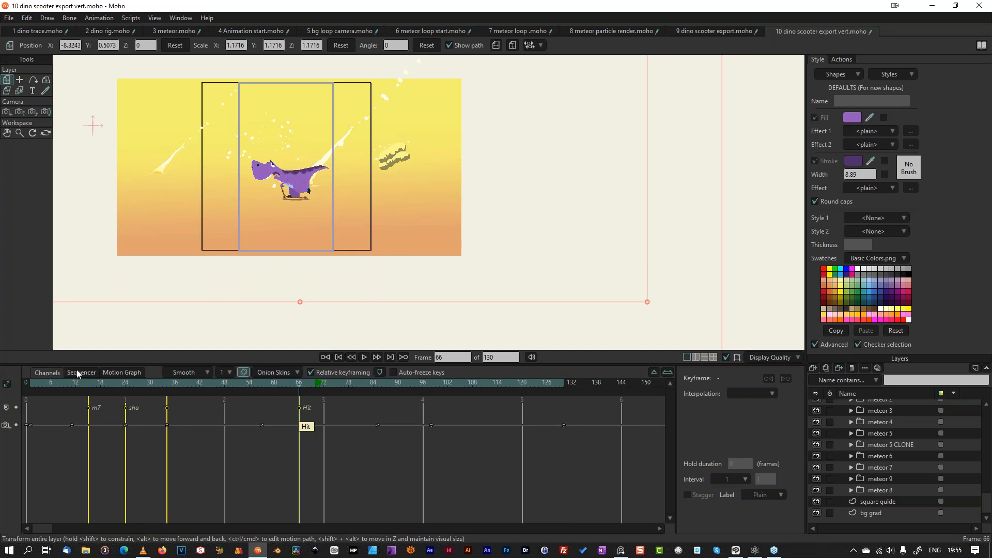
Step: Select the Dino vertical group's opening cycle keyframes and tighten them so that the cycle ends at frame 10
scroll(903, 426, up, 10)
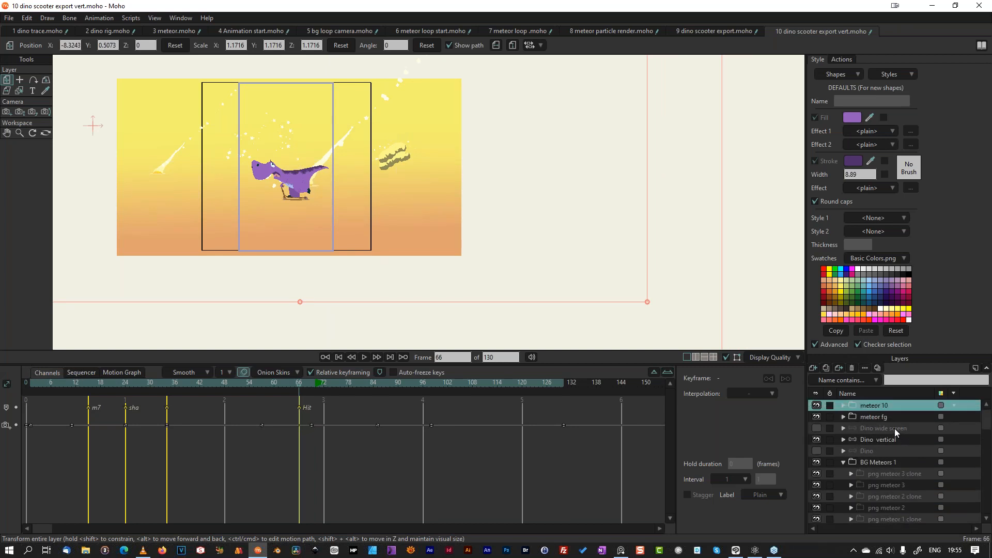
click(875, 440)
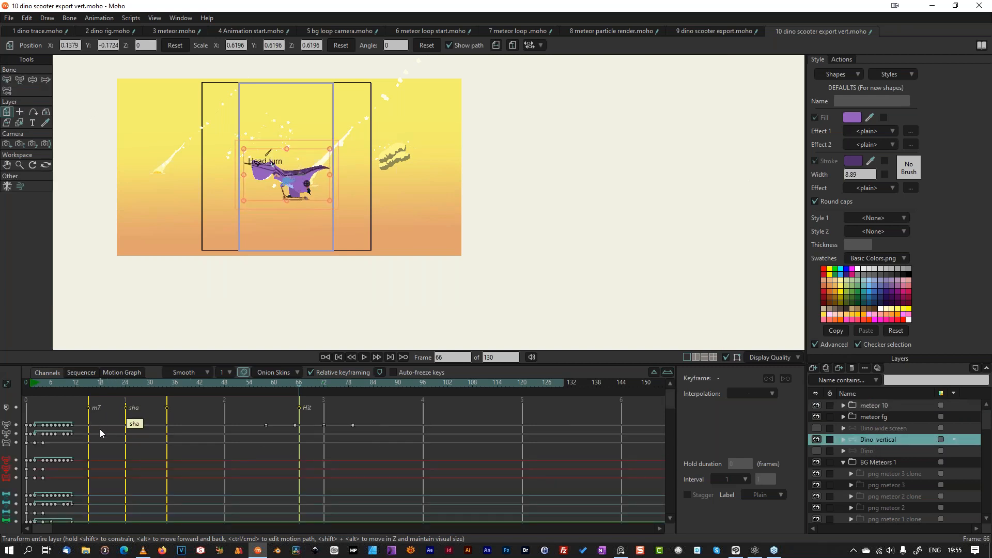
click(653, 372)
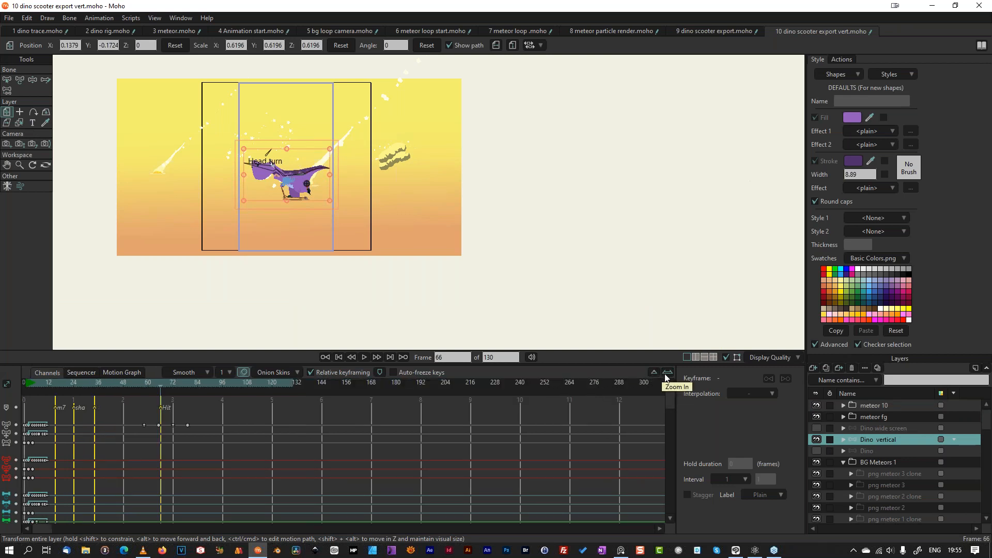
click(668, 372)
click(668, 372)
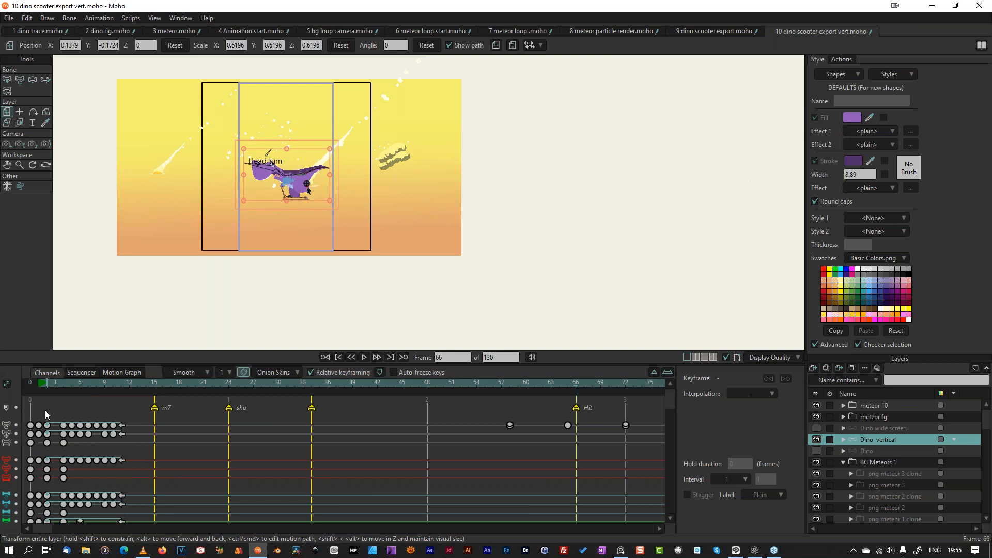
drag(35, 410, 130, 445)
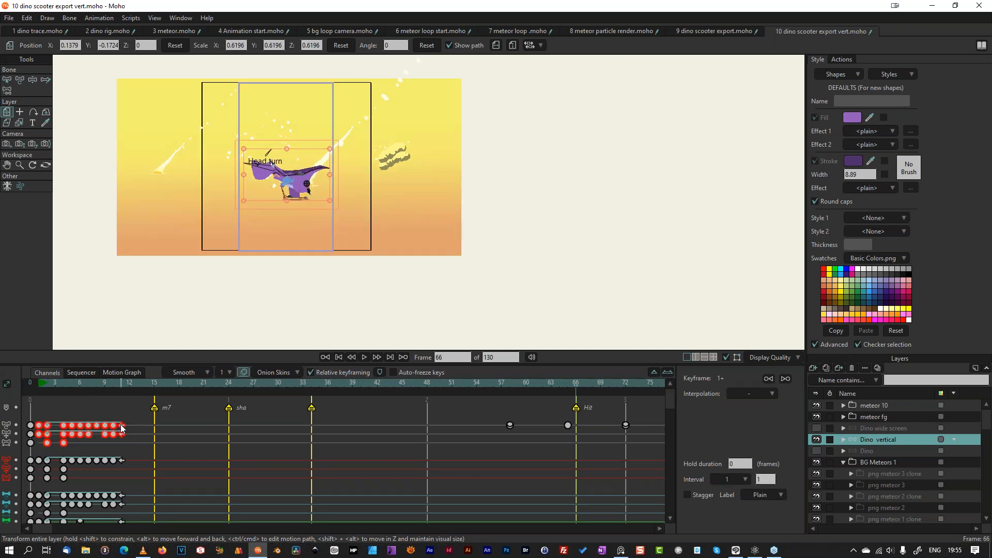
mouse_move(115, 426)
mouse_down()
mouse_move(287, 436)
mouse_move(99, 435)
mouse_move(129, 439)
mouse_move(116, 433)
mouse_up()
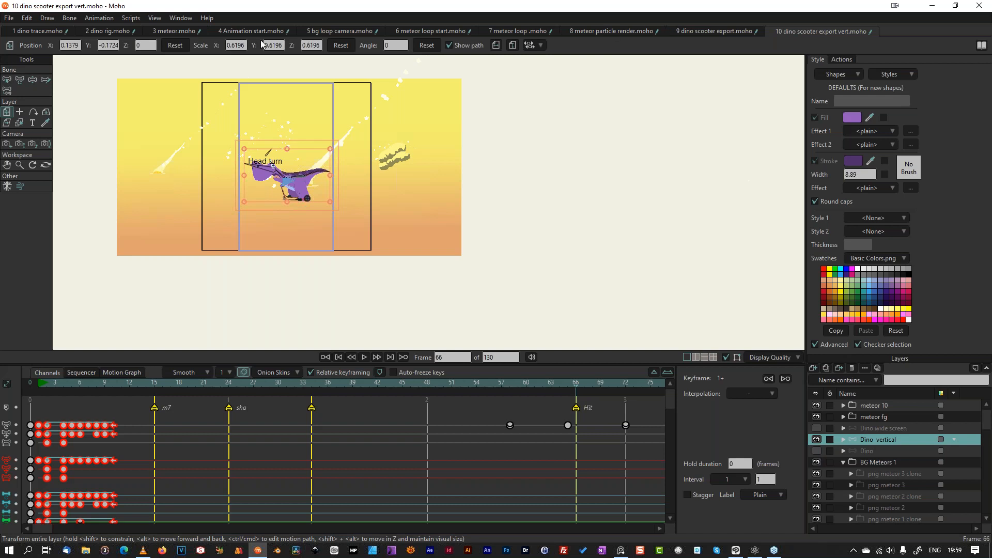
Step: In the 1 dino trace document, load head turn.png from the 3 tracing ref folder as the tracing image
click(36, 30)
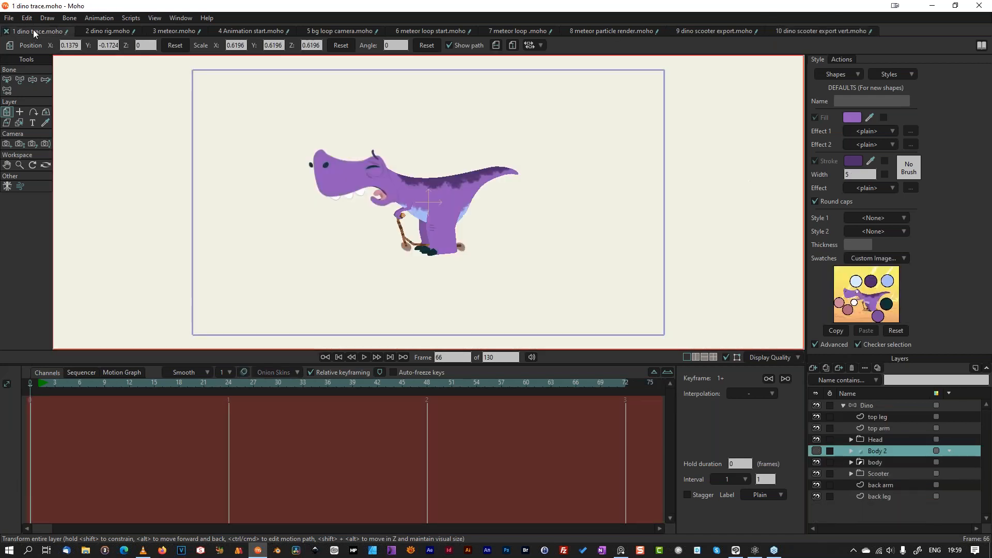
click(154, 19)
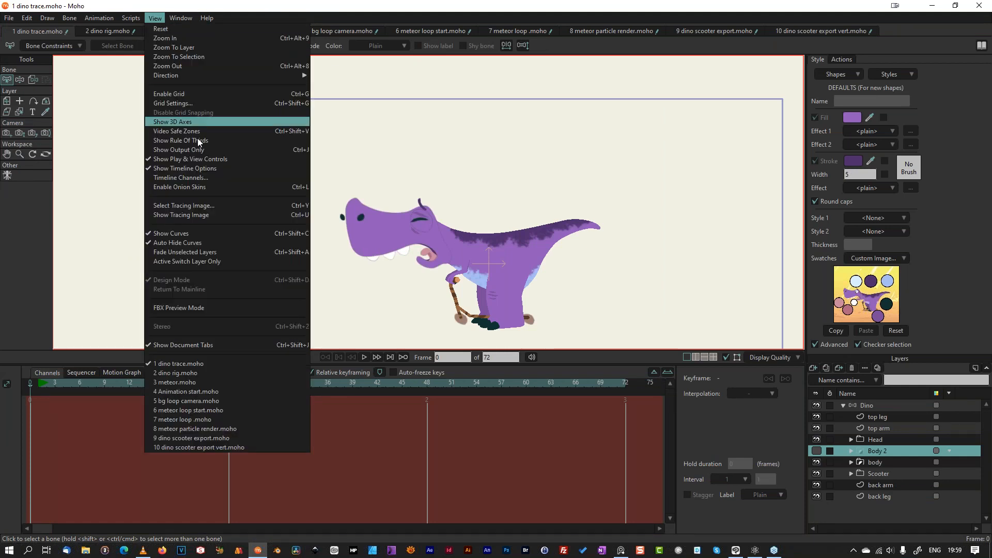
click(197, 207)
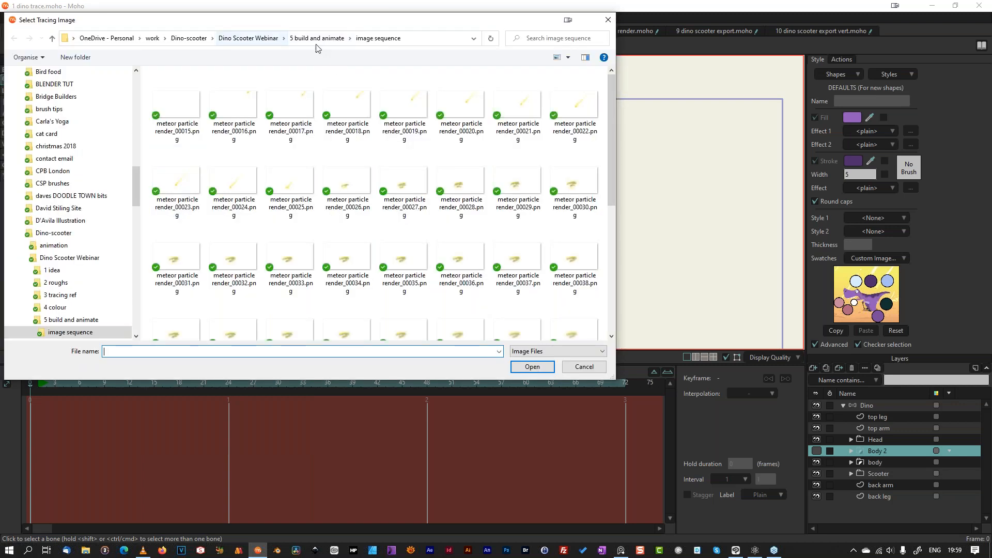
click(317, 39)
click(246, 40)
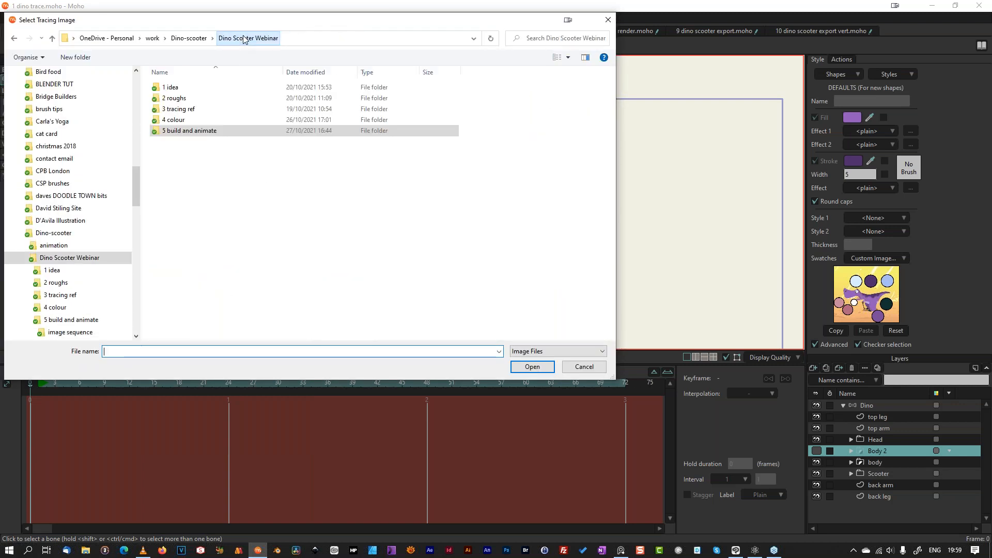
double_click(196, 116)
click(407, 105)
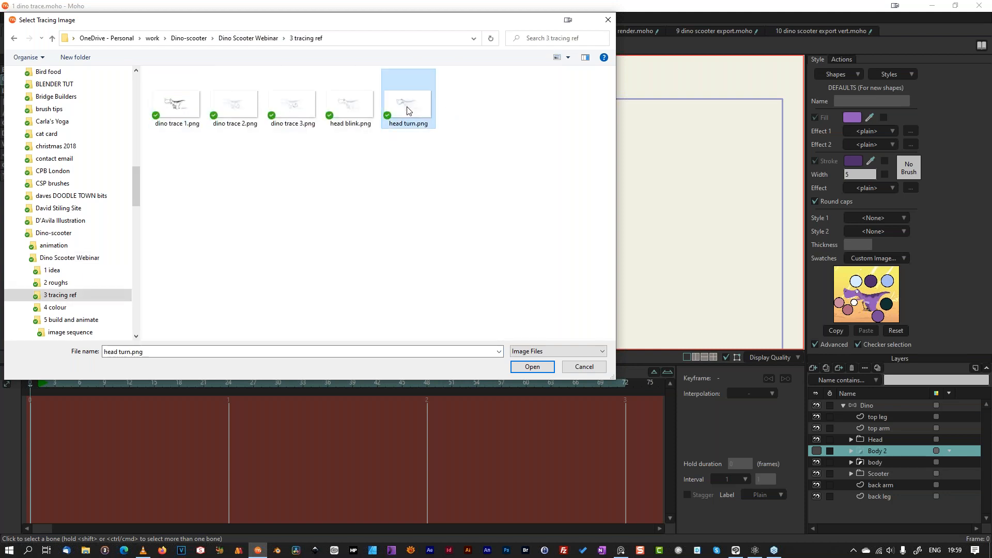
click(533, 368)
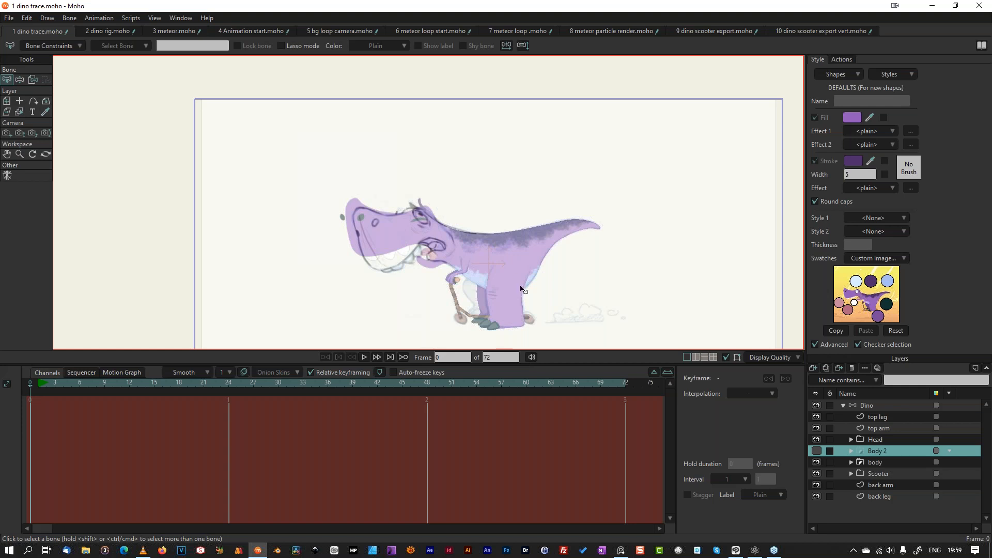
Step: Examine how the head turn tracing image lines up with the dino artwork, up close and across the whole canvas
scroll(519, 290, up, 3)
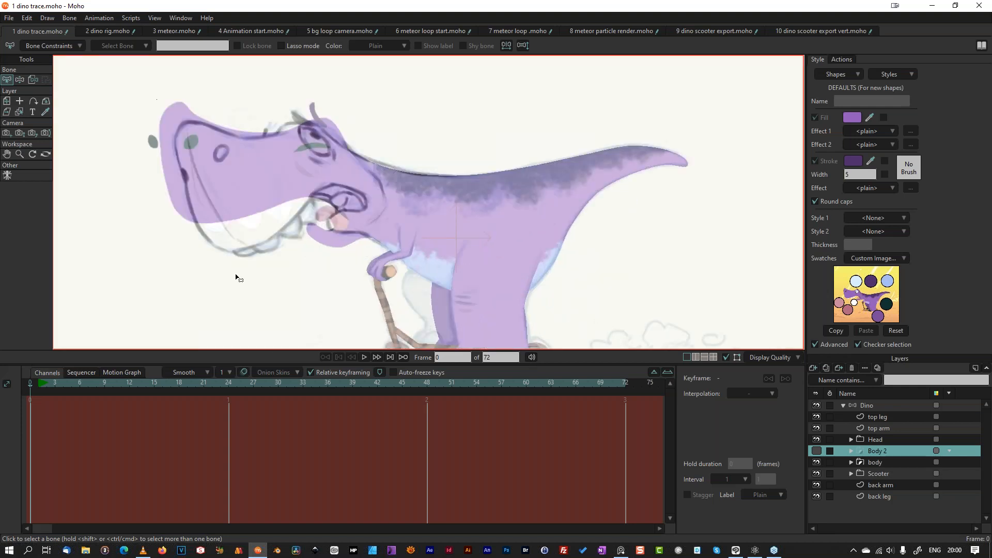
scroll(540, 275, down, 3)
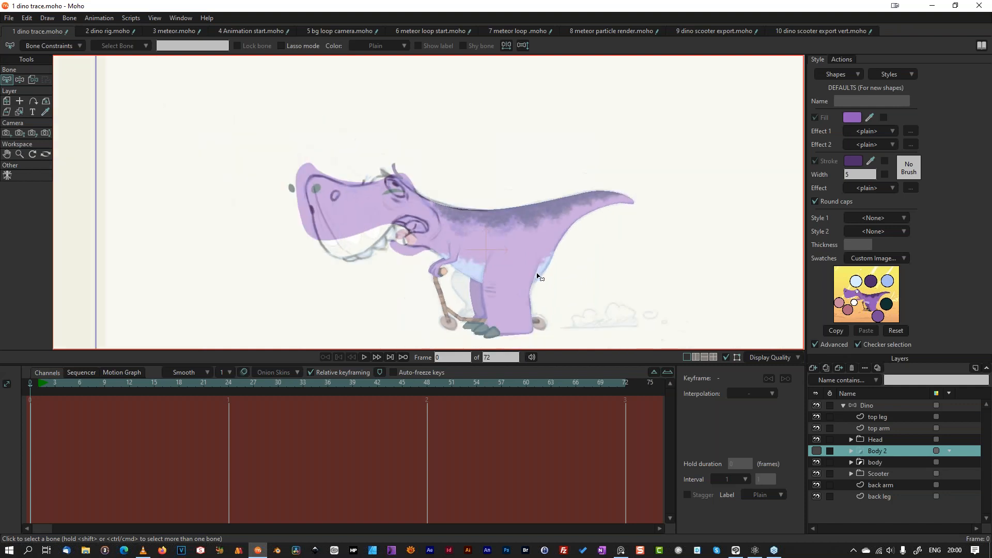
scroll(537, 276, down, 2)
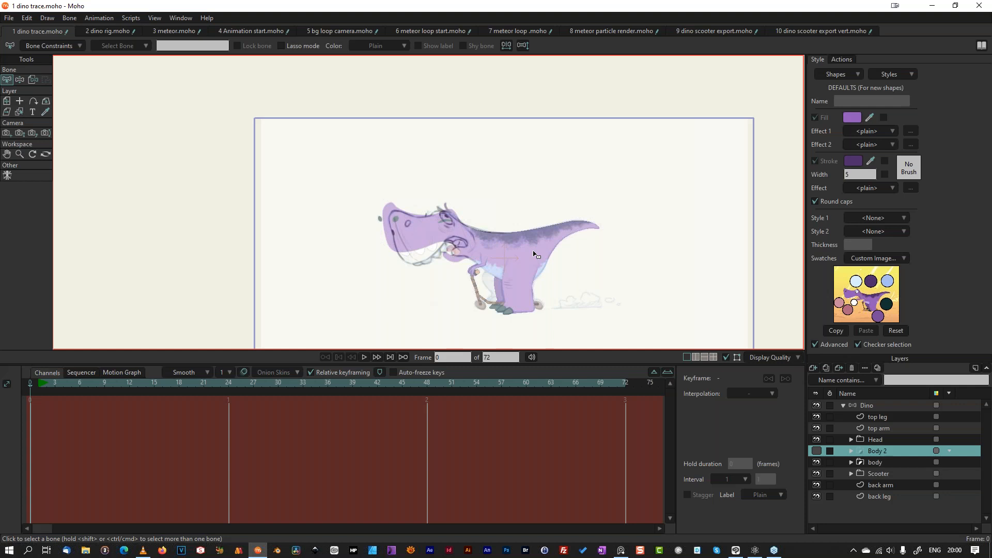
scroll(508, 287, down, 2)
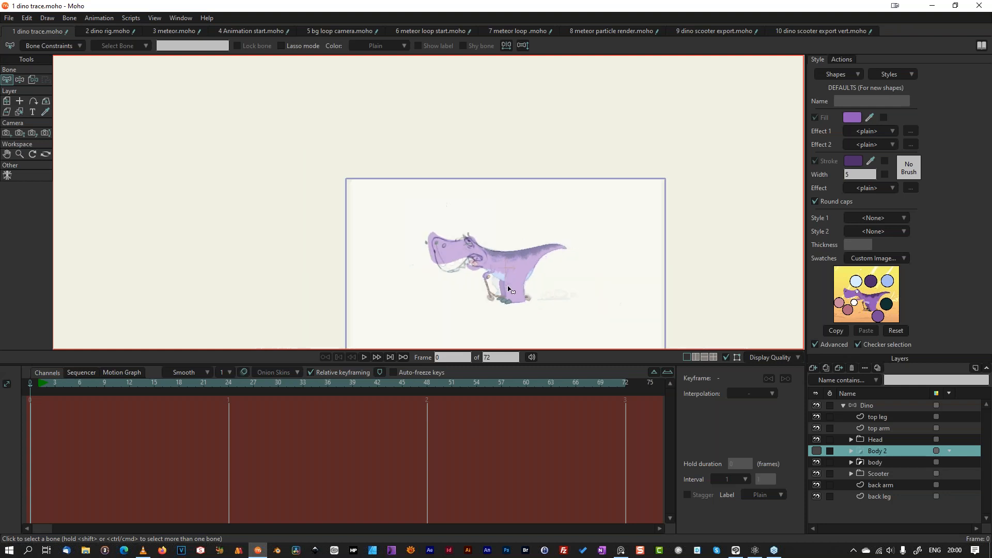
scroll(491, 291, up, 3)
scroll(491, 291, up, 1)
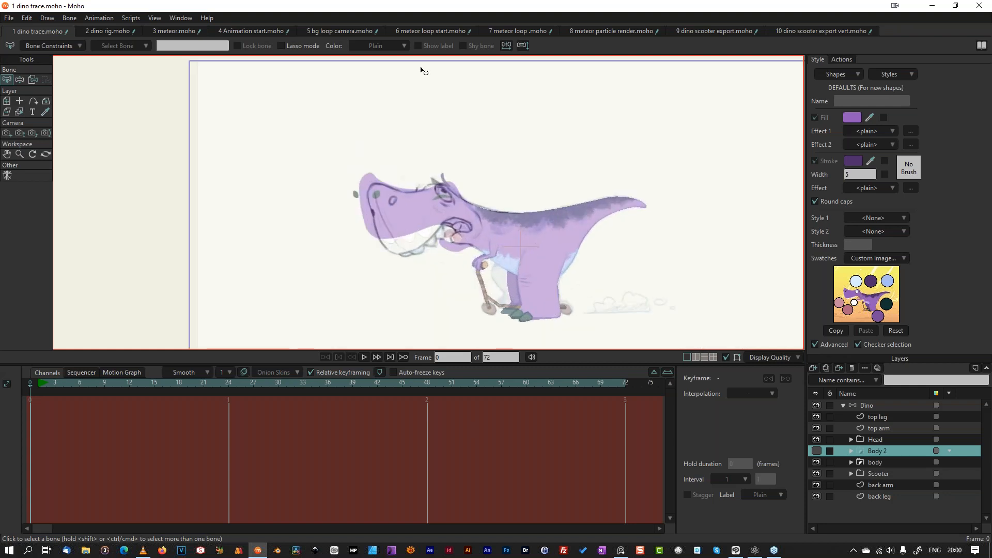
scroll(222, 271, down, 1)
scroll(223, 271, down, 2)
scroll(223, 270, up, 2)
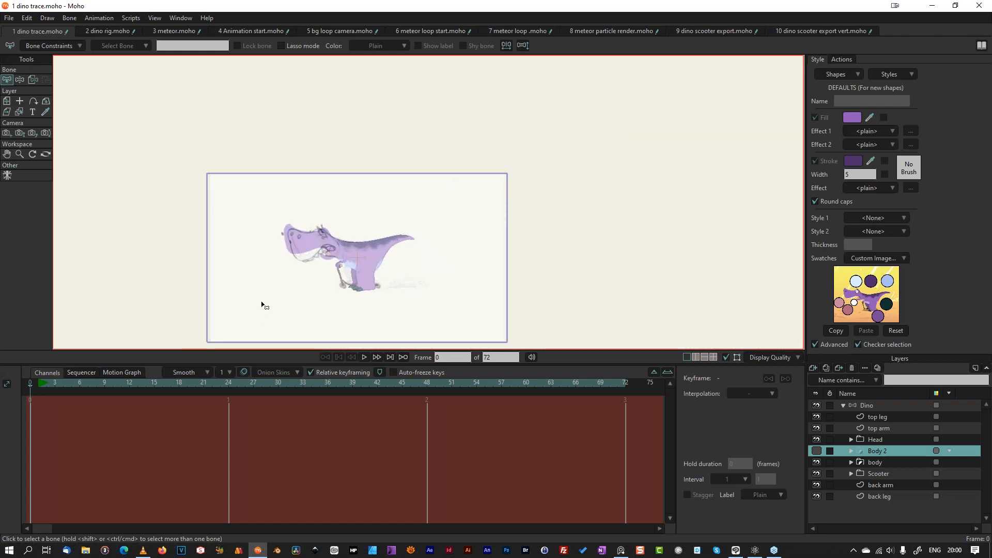
Step: Import the DinoScooter.mp4 movie from the Dino Scooter Webinar folder as a reference layer
click(9, 18)
mouse_move(59, 216)
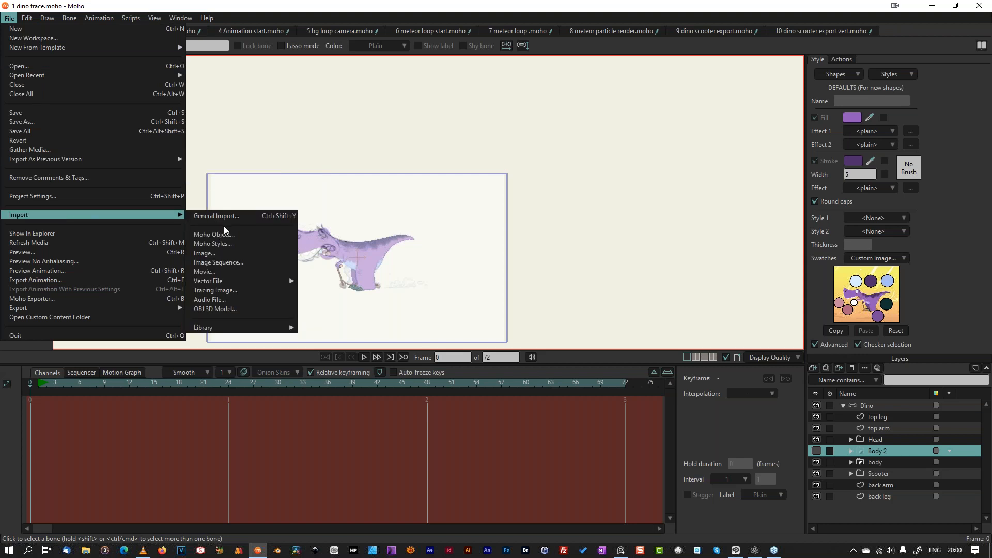
click(232, 272)
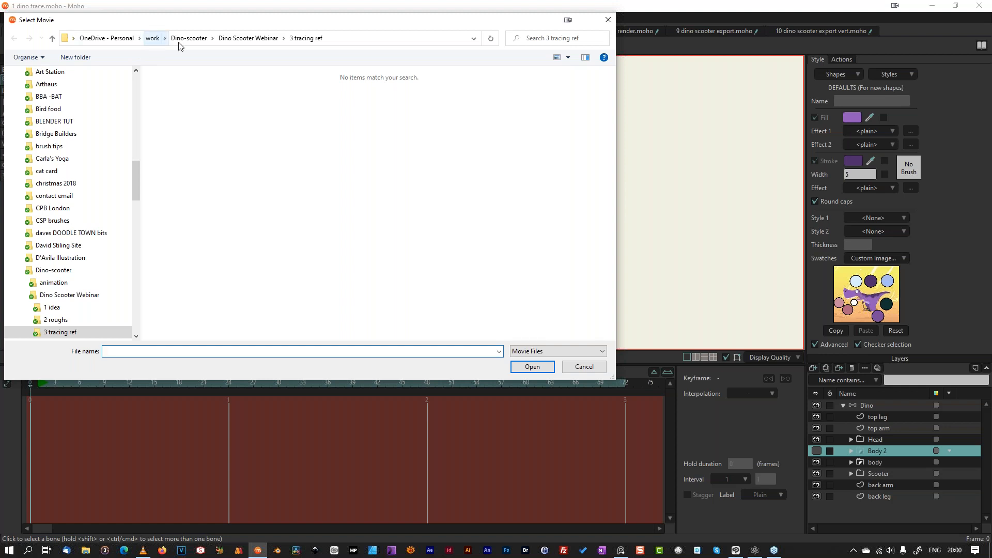
click(198, 42)
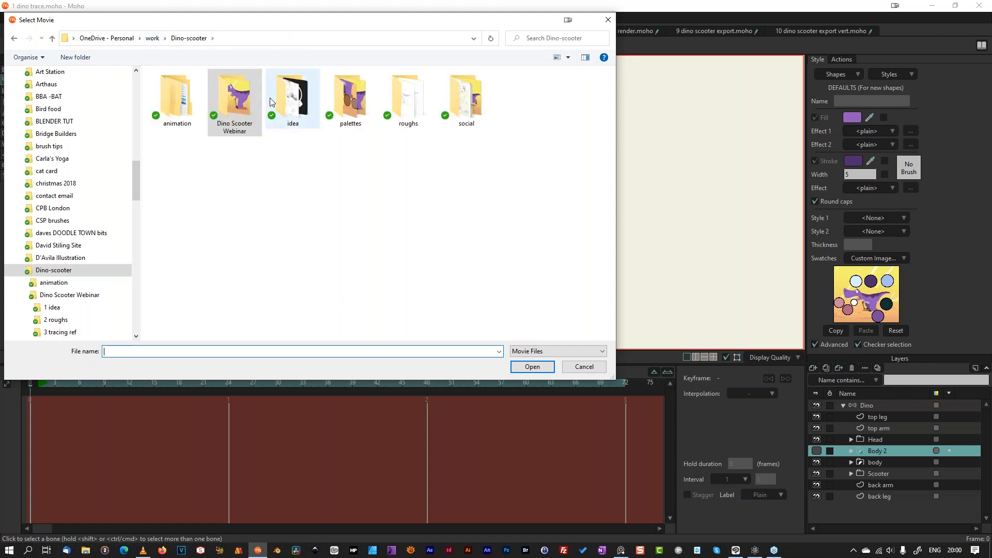
double_click(241, 100)
click(206, 142)
click(533, 368)
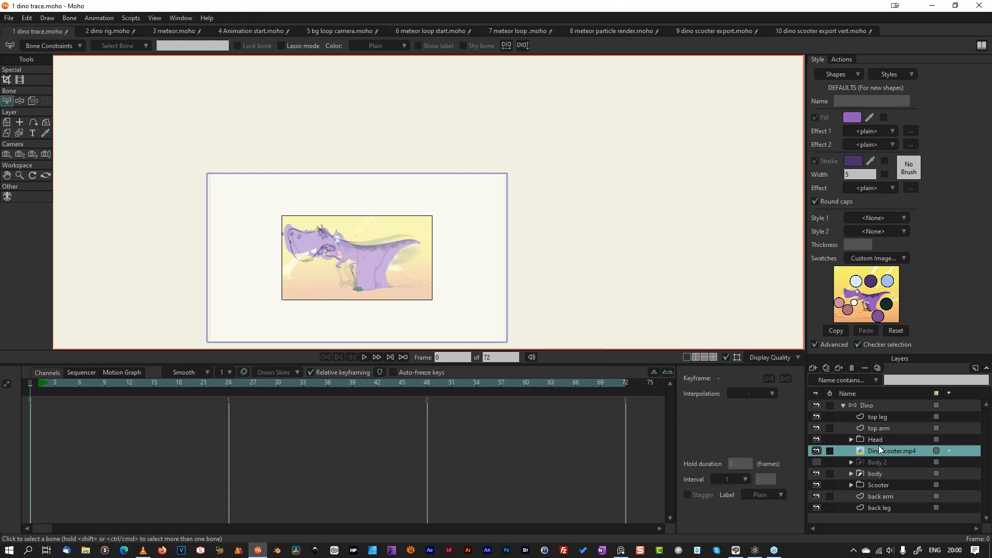
Step: Move the DinoScooter.mp4 layer above the Dino group, scrub through its footage and place it just above the canvas's upper-left corner
drag(873, 404, 872, 401)
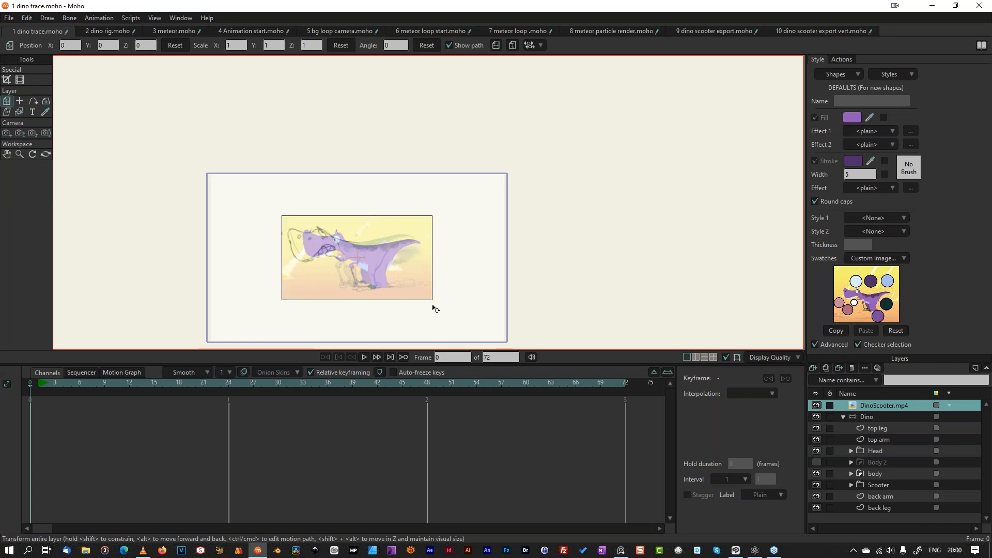
drag(353, 274, 126, 271)
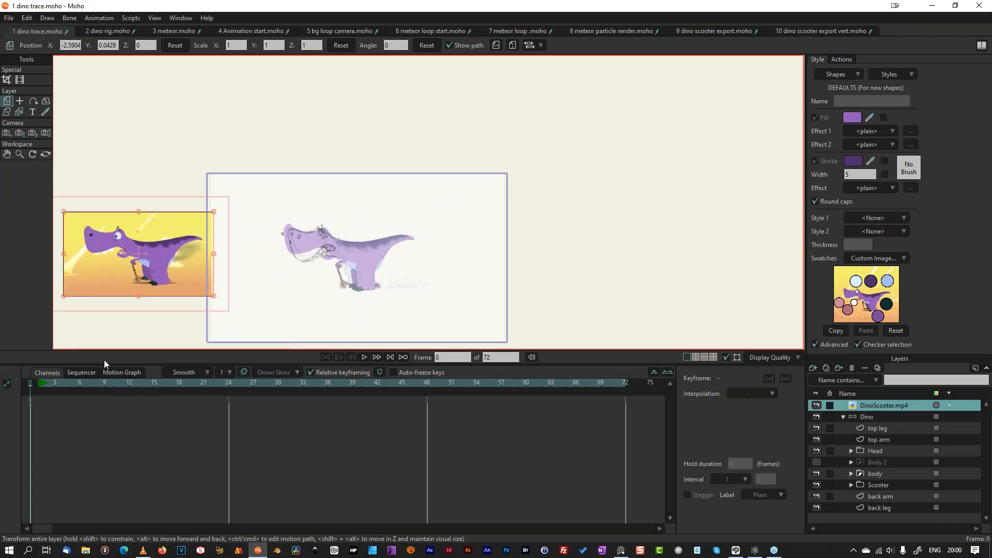
drag(76, 384, 295, 383)
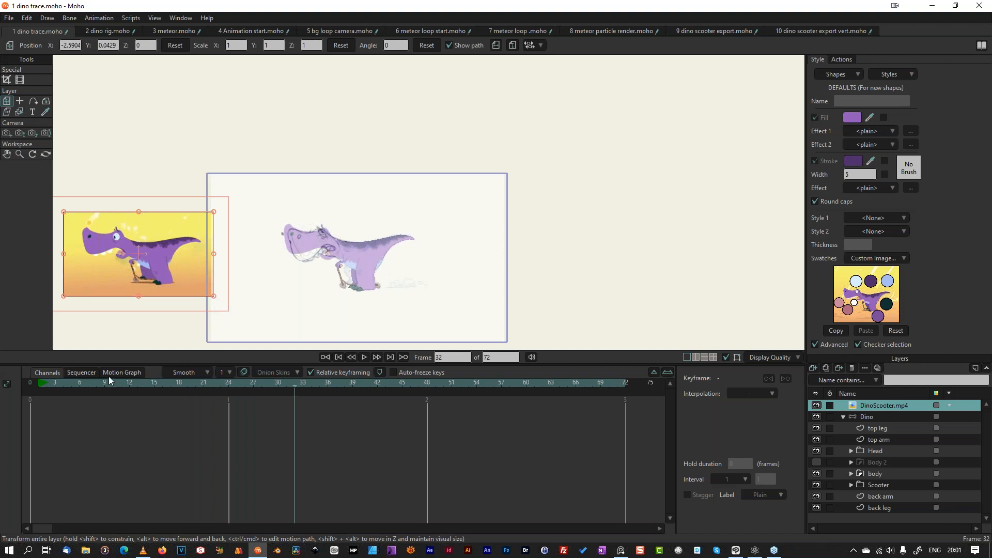
drag(179, 383, 377, 395)
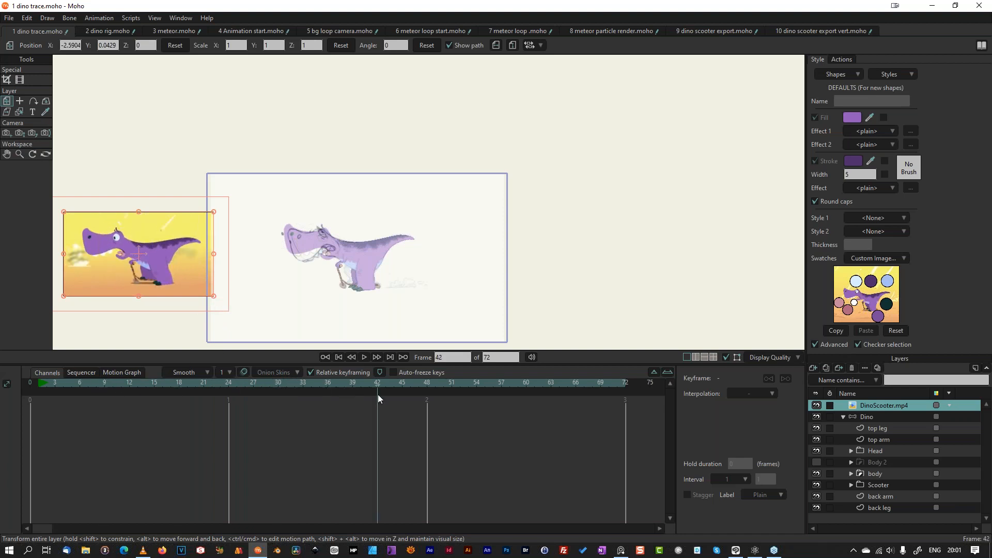
drag(161, 413, 31, 408)
drag(159, 278, 291, 163)
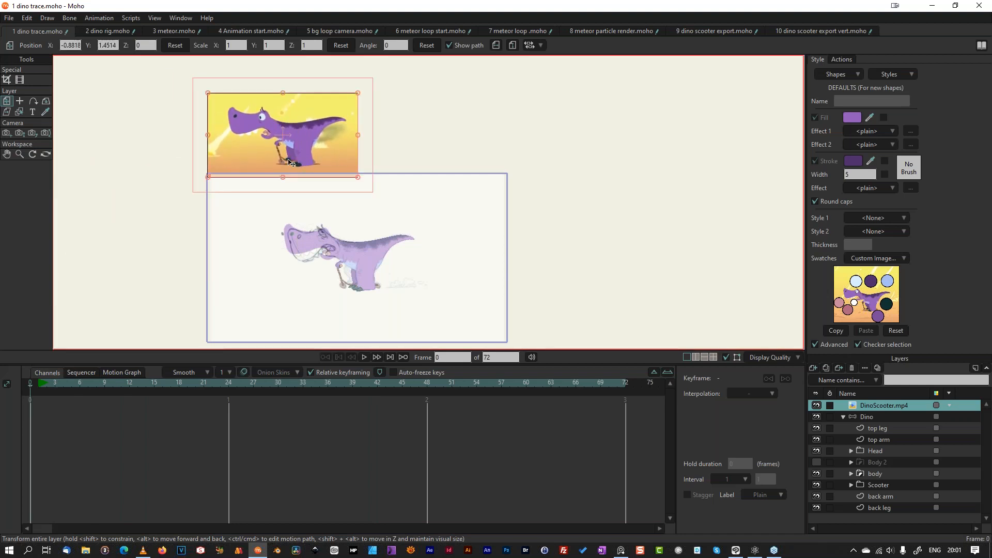
click(157, 18)
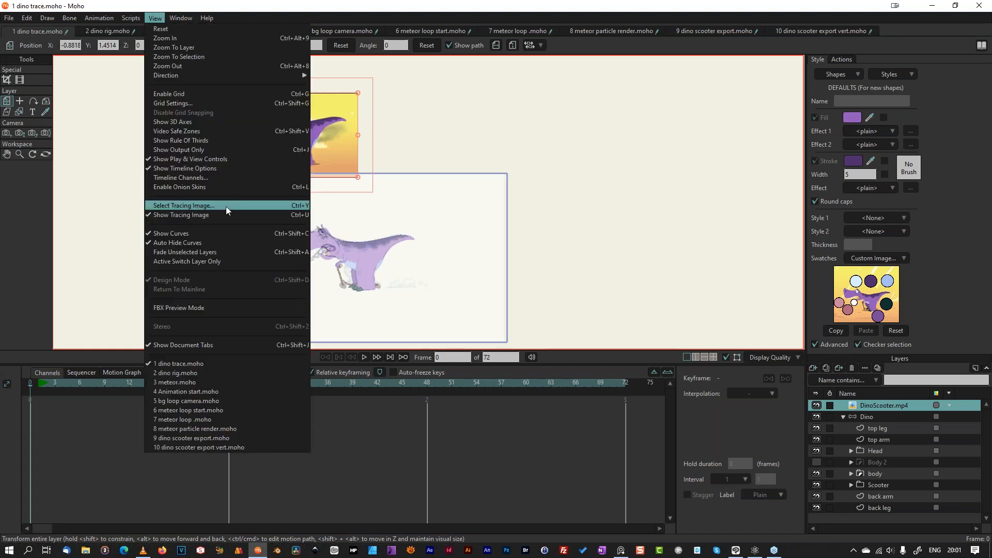
click(653, 146)
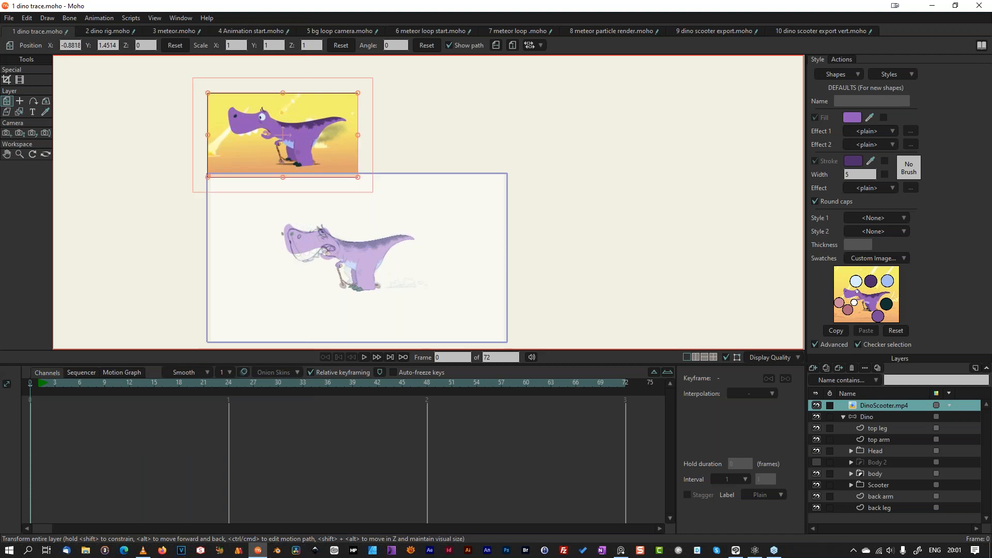
scroll(429, 236, up, 5)
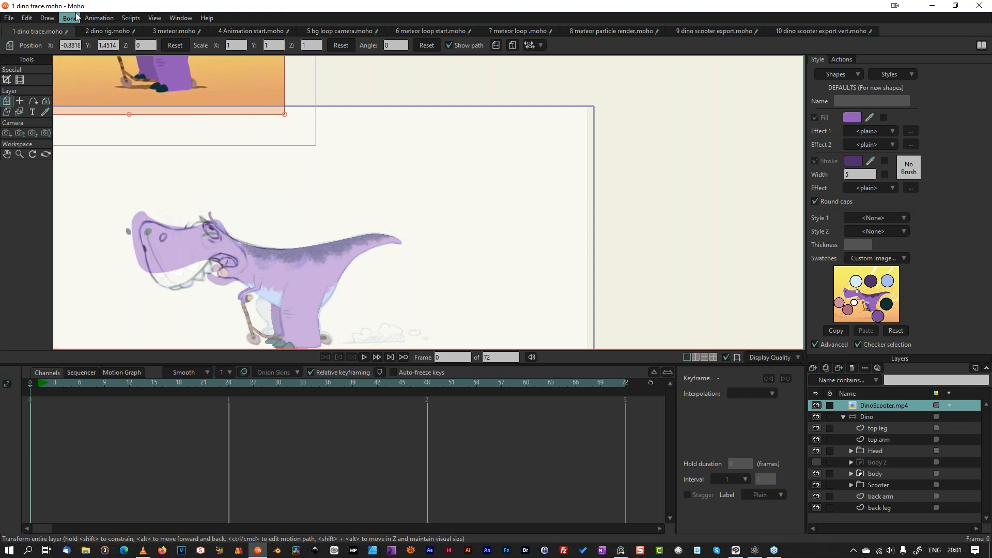
Step: Create a new document and draw a five-pointed star near the canvas centre on Layer 1
click(9, 19)
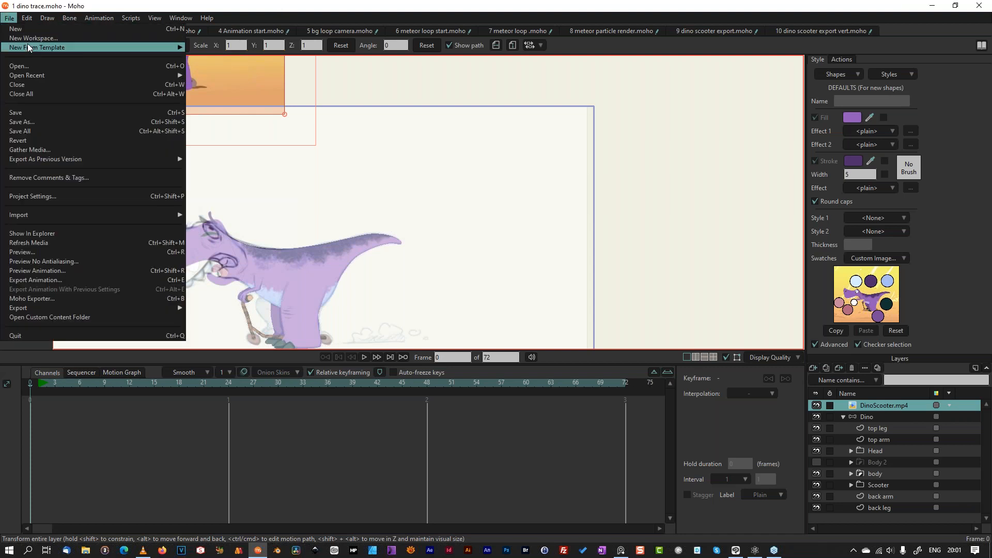
click(15, 29)
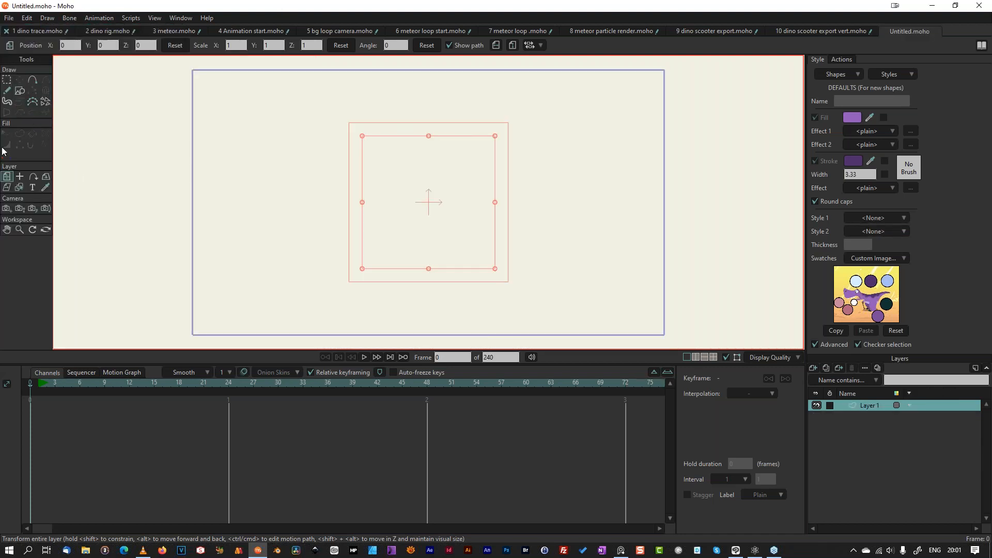
click(20, 91)
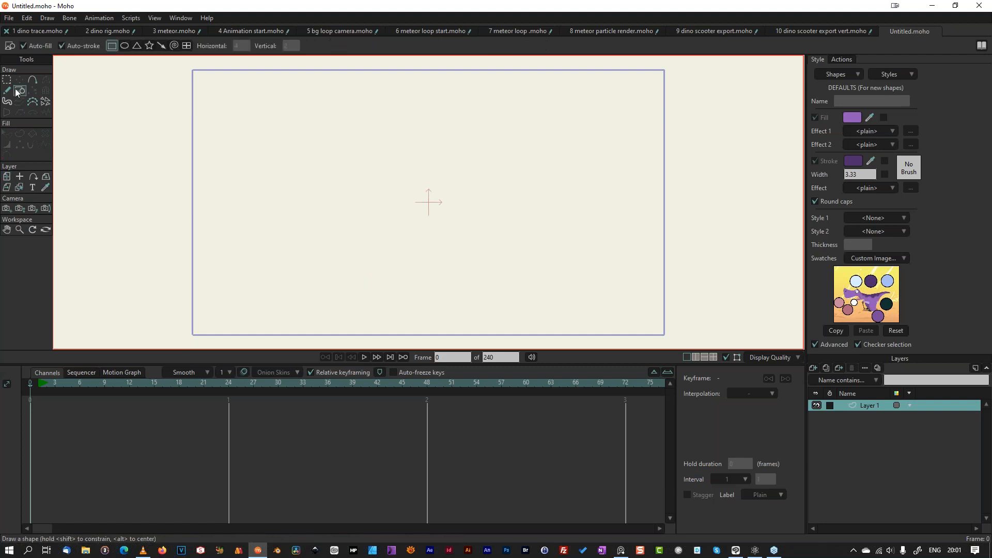
click(149, 46)
drag(389, 177, 432, 204)
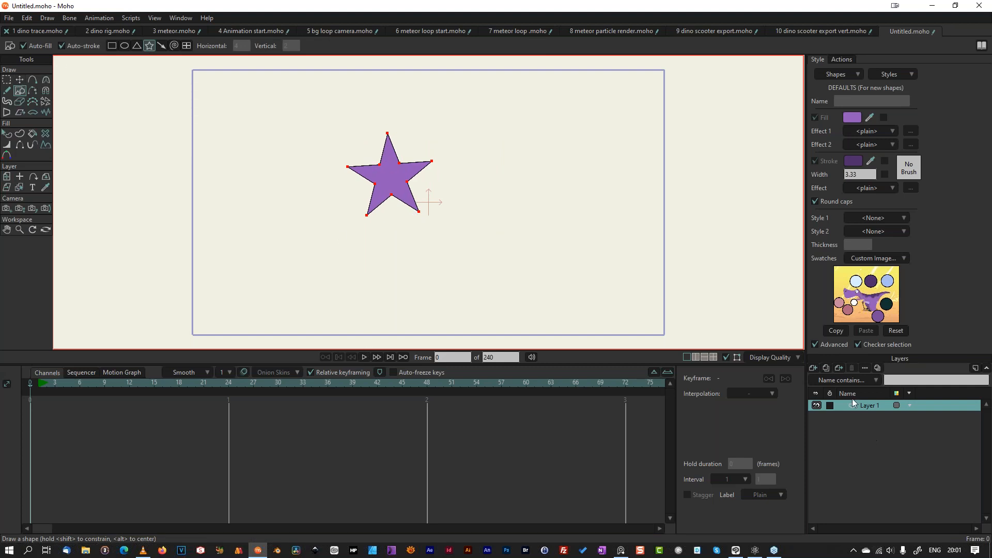
Step: Add a particle layer and nest the star's vector layer inside it
click(814, 367)
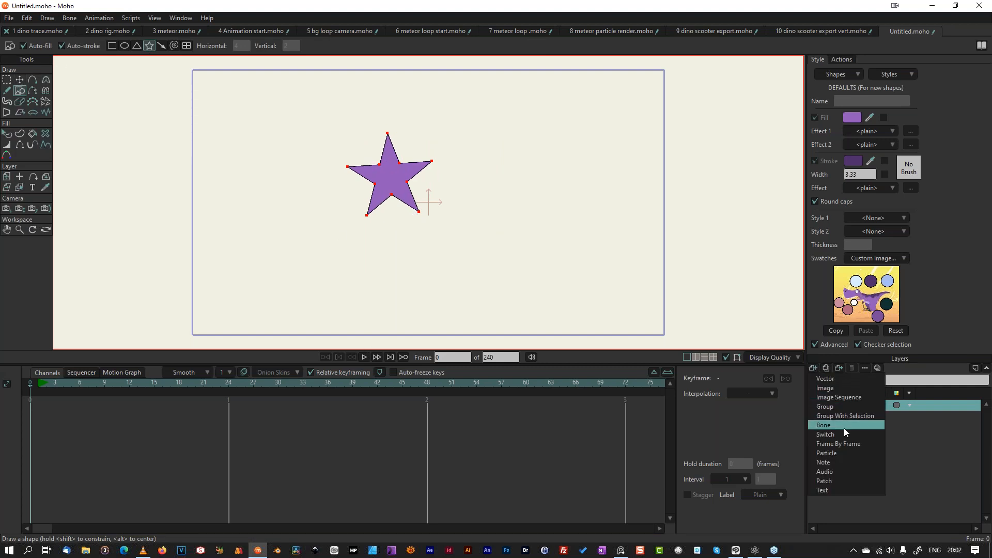
click(846, 453)
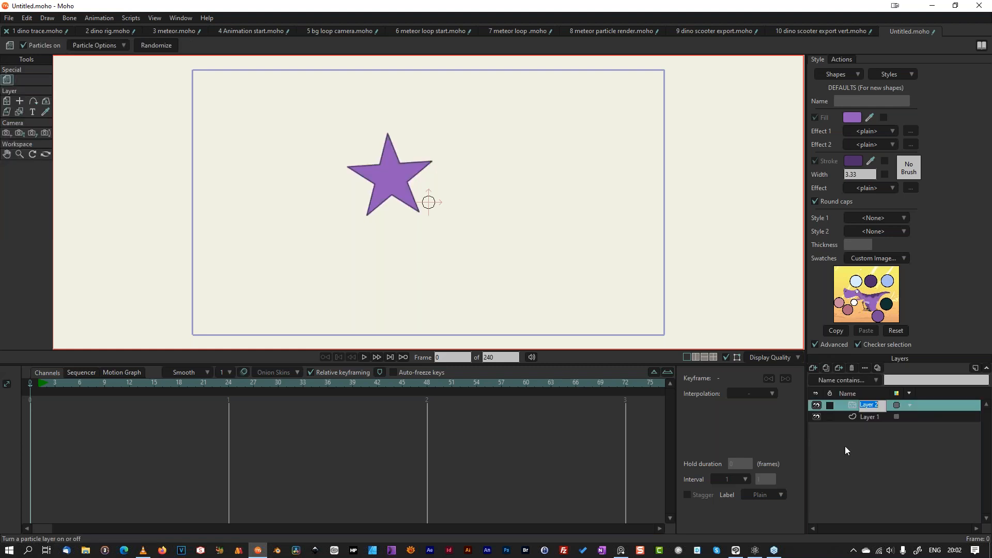
click(944, 416)
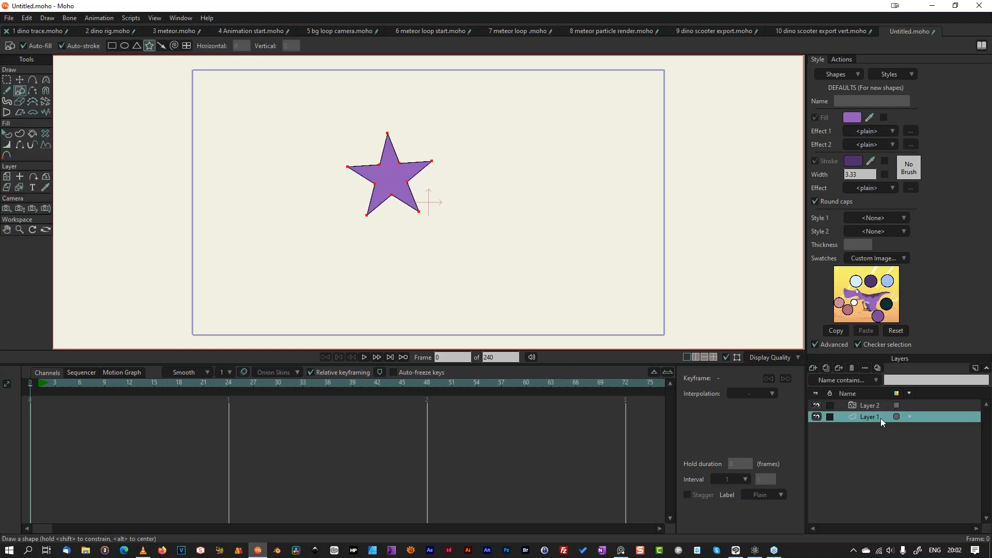
drag(879, 406, 883, 410)
Step: Add a second vector layer inside the particle layer and draw a triangle near the canvas centre
click(814, 369)
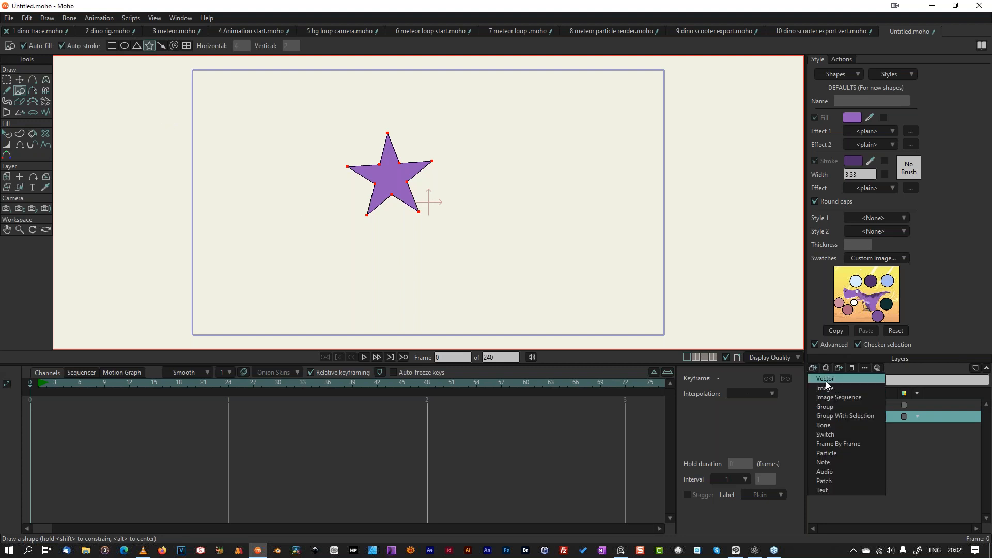
click(827, 380)
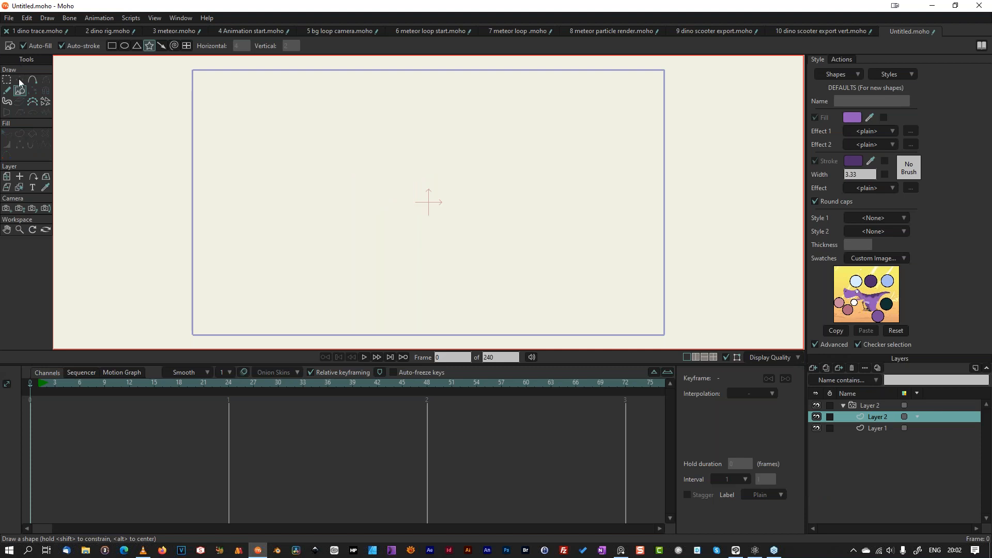
click(138, 45)
drag(405, 169, 475, 239)
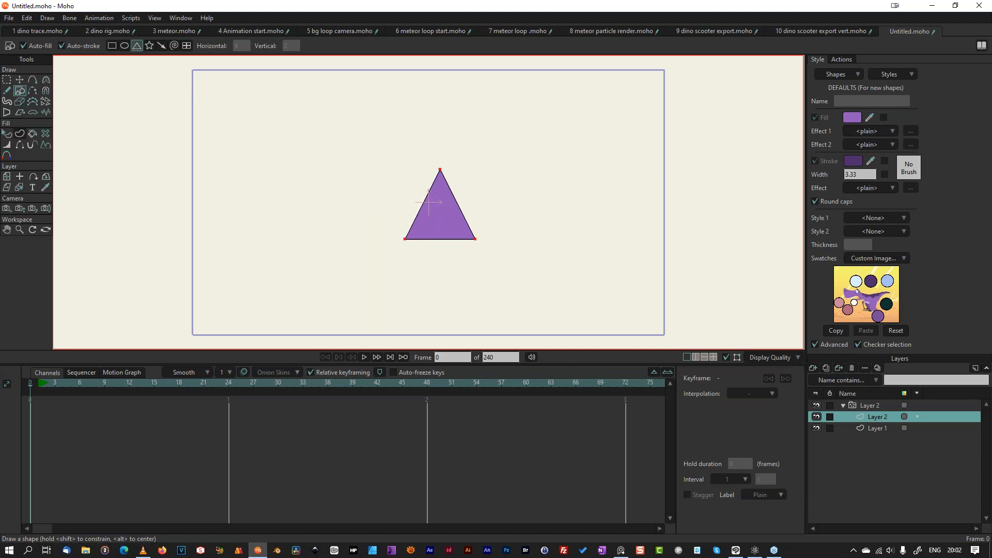
Step: Select the particle layer and play the animation from frame 1 to preview the mixed star and triangle particles
click(865, 405)
click(49, 382)
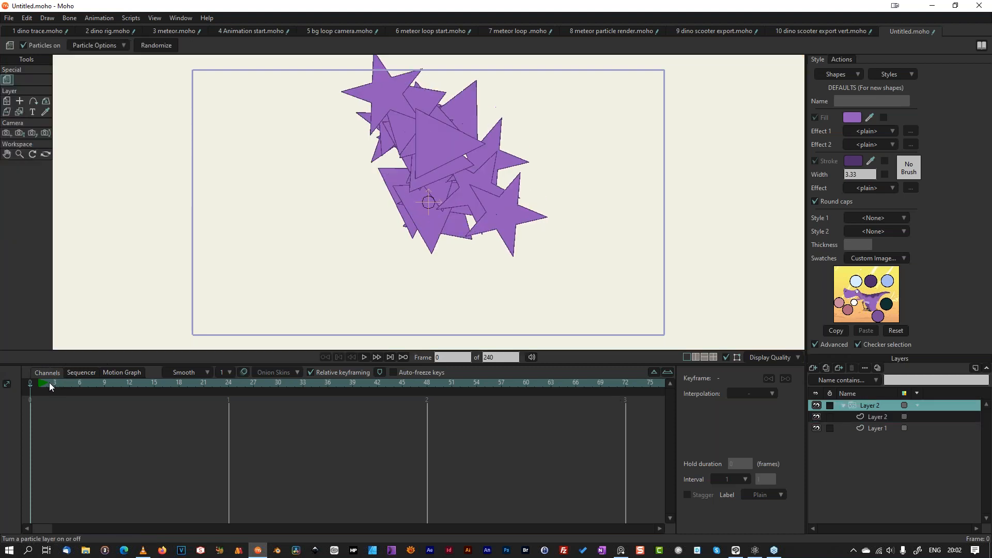
click(41, 384)
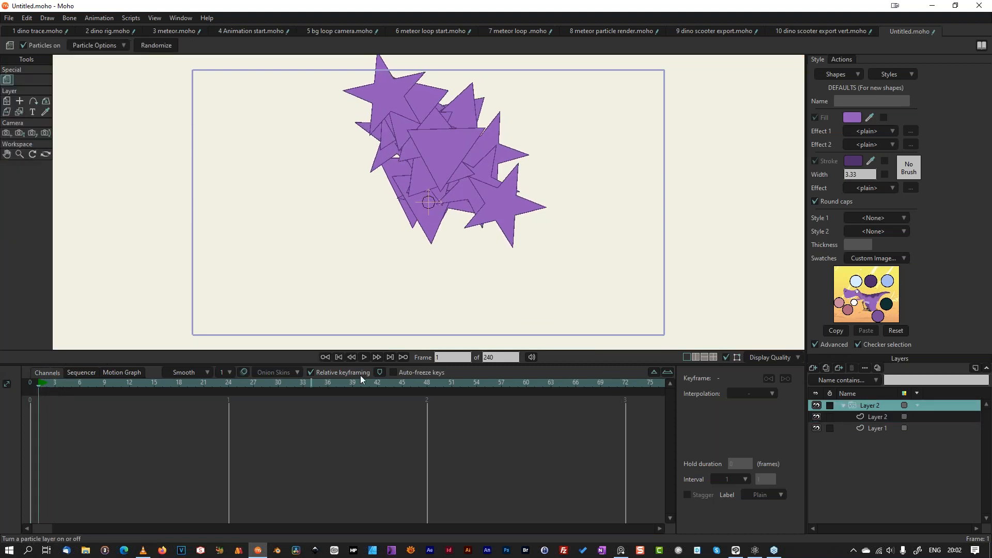
click(364, 357)
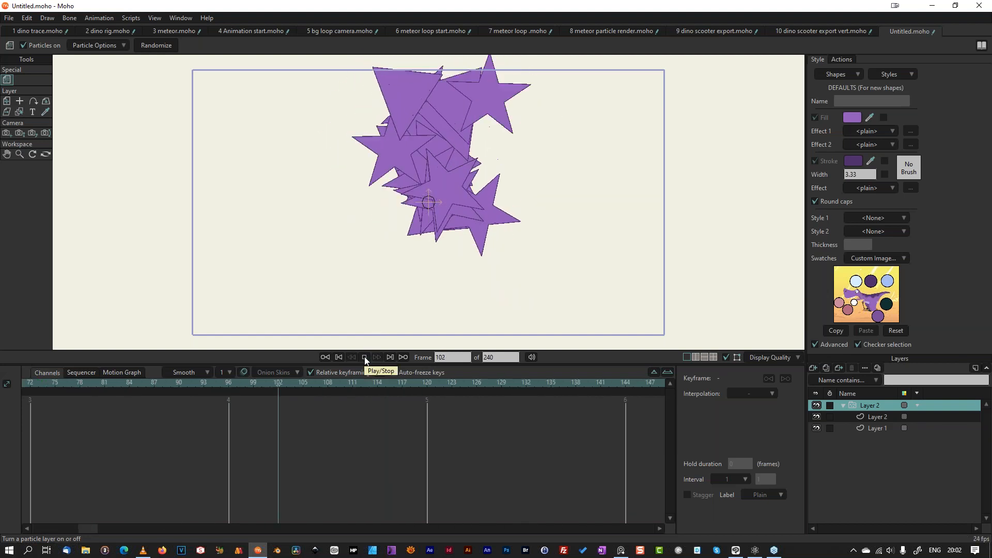
click(364, 357)
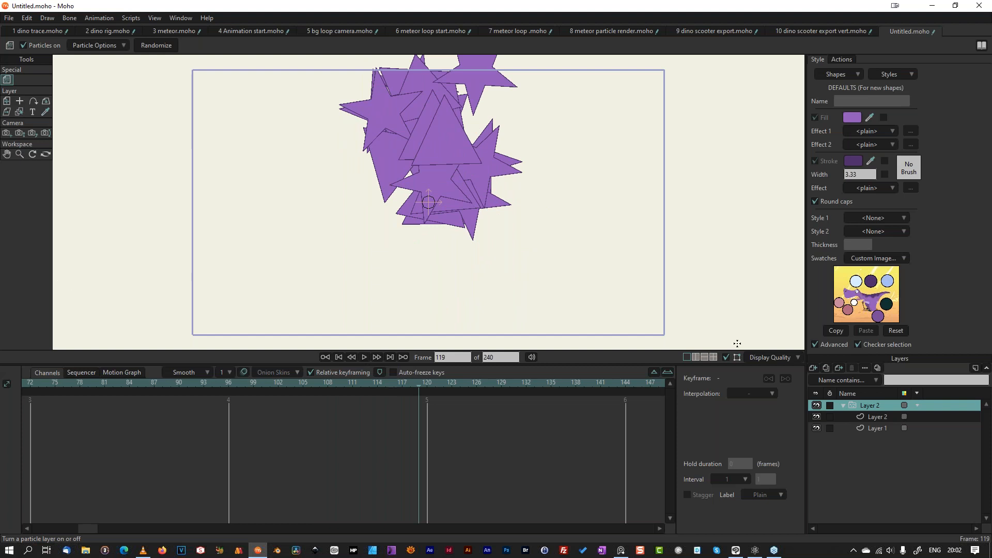
Step: On the nested triangle layer at frame 119, round the triangle's apex and lower-left points to a curvature of about 0.58
click(878, 416)
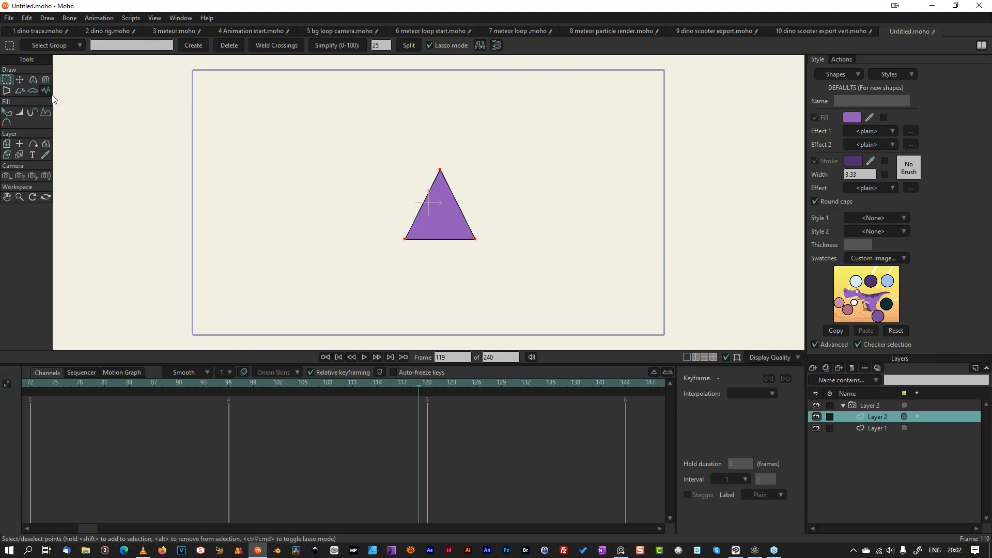
mouse_move(354, 145)
mouse_down()
mouse_move(383, 199)
mouse_move(470, 203)
mouse_move(364, 218)
mouse_move(514, 231)
mouse_move(536, 281)
mouse_up()
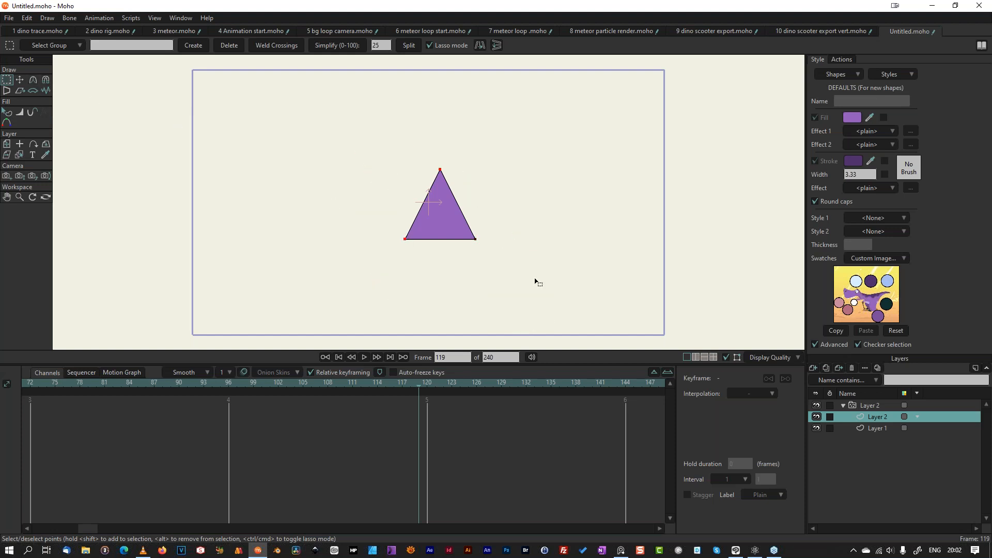
click(33, 80)
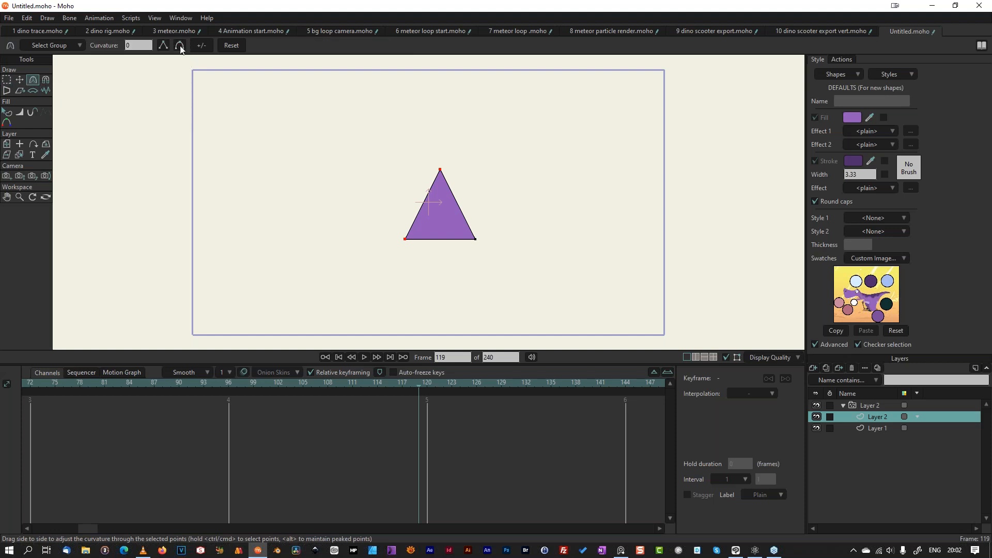
click(181, 45)
drag(500, 228, 604, 292)
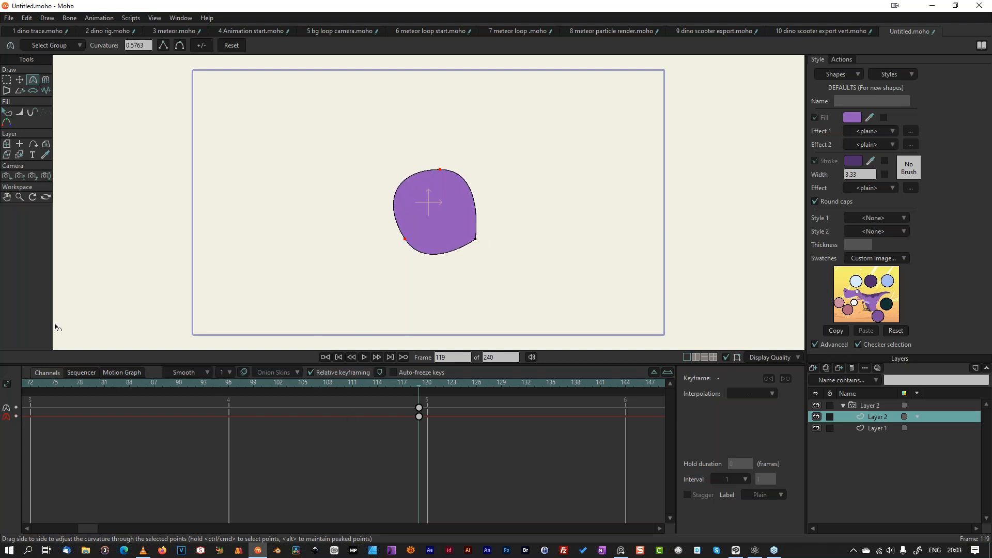
Step: Select the particle layer, scrub to frame 84 and set the particle lifetime to 110 frames
click(874, 405)
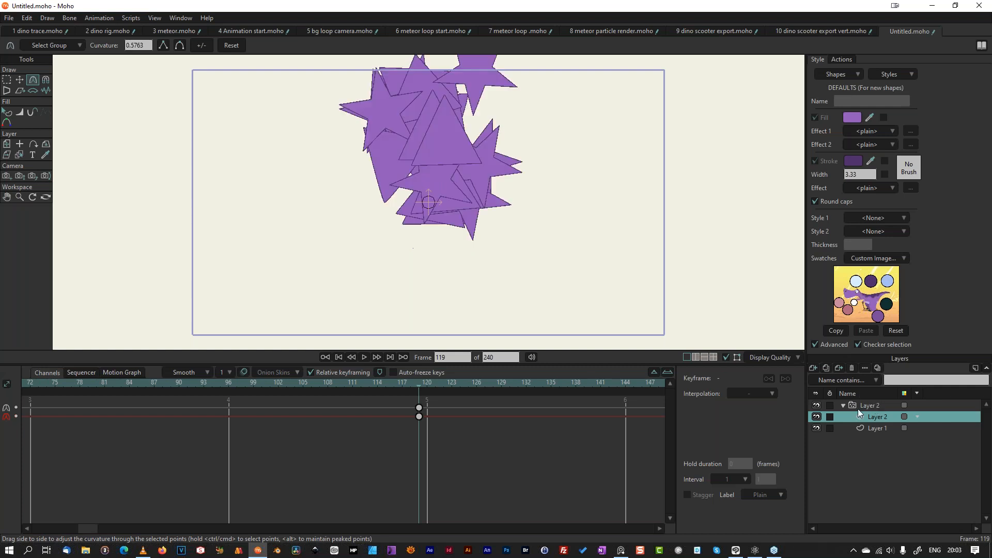
drag(42, 383, 129, 393)
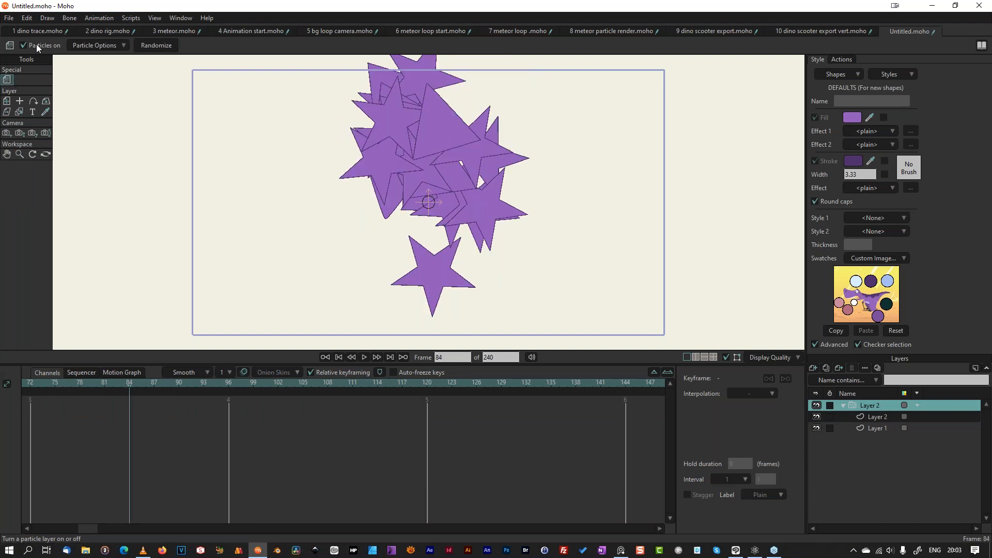
click(106, 46)
click(133, 91)
text(11)
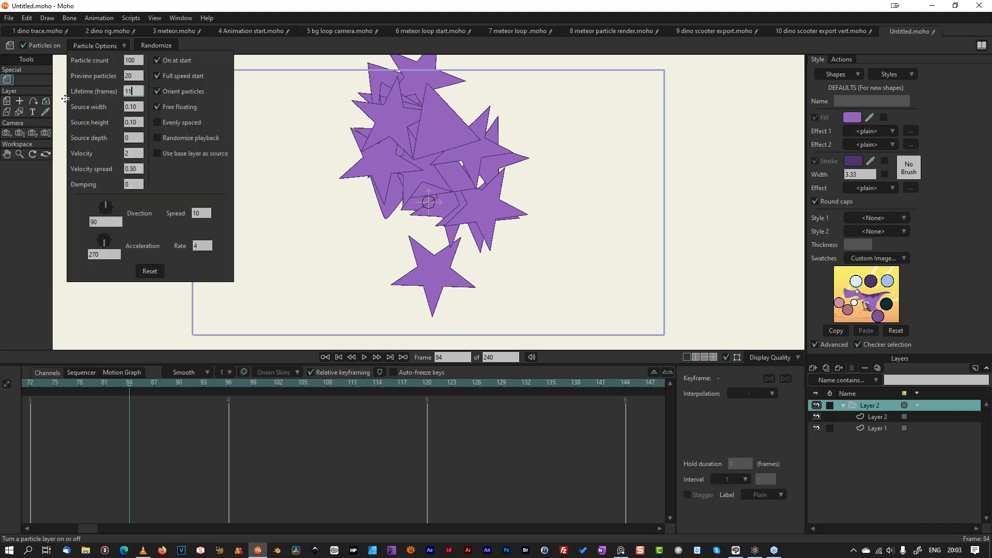
text(0)
key(Return)
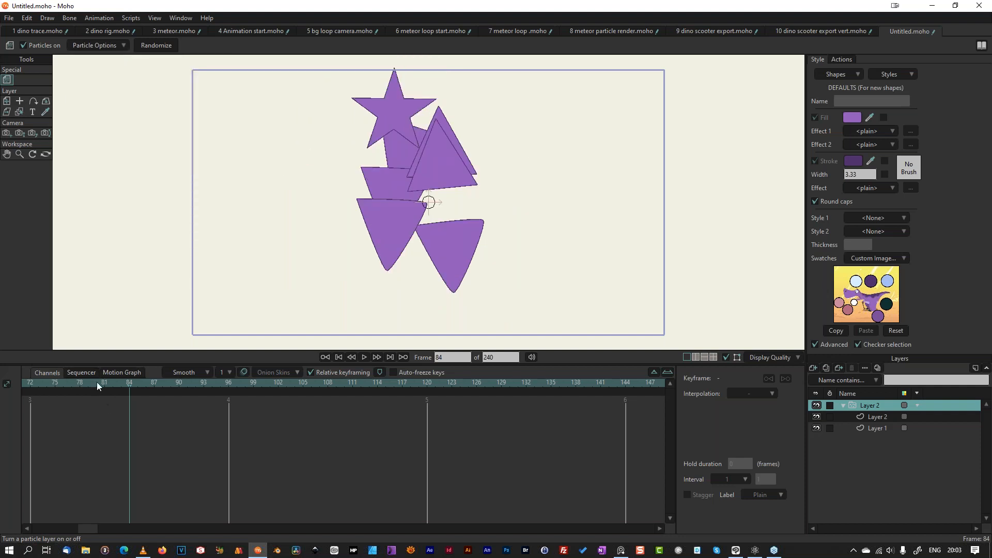
Step: Scrub the particle animation to frame 105 and set the particles' acceleration direction to 318.58
drag(82, 383, 304, 398)
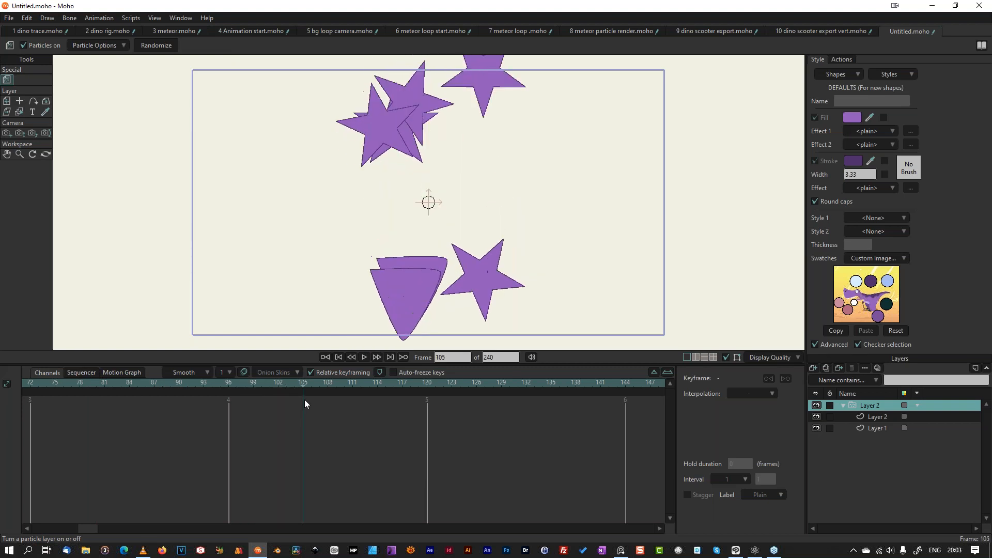
scroll(299, 248, down, 5)
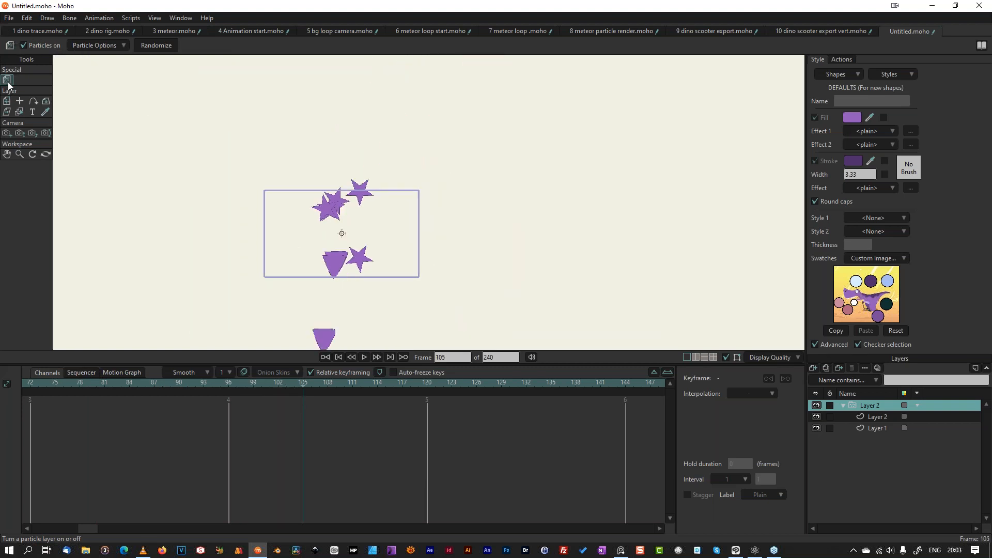
click(112, 46)
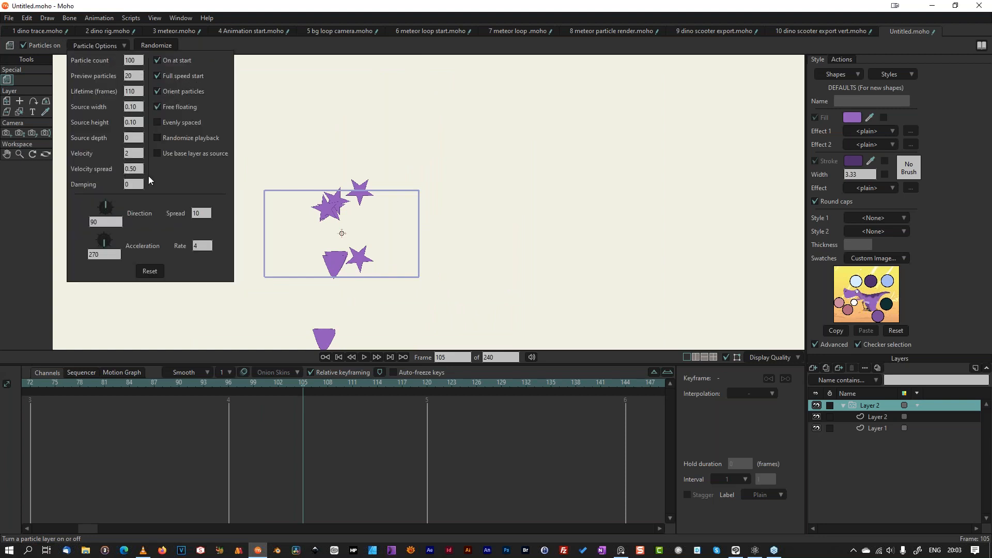
mouse_move(109, 247)
mouse_down()
mouse_move(117, 232)
mouse_move(112, 247)
mouse_up()
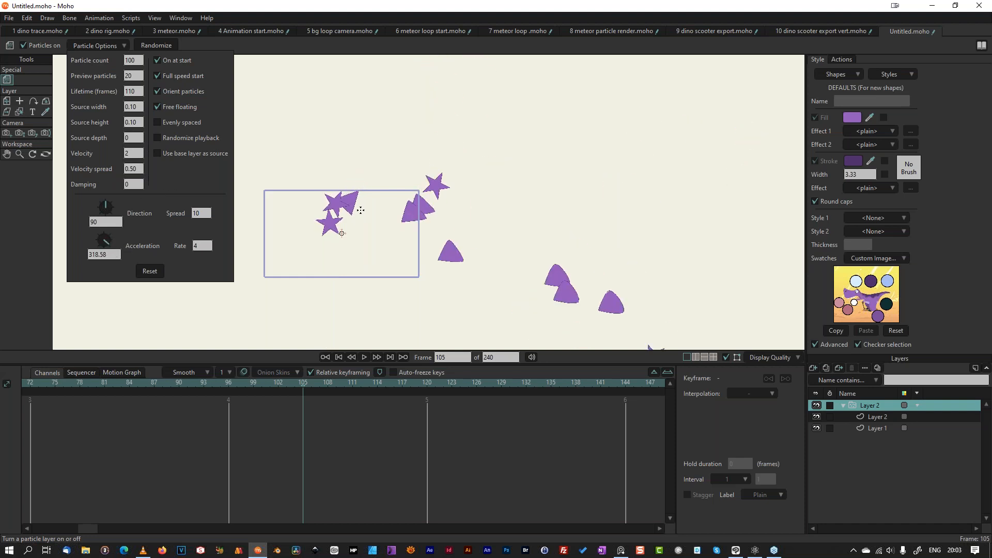
Step: Scrub back to frame 57 and examine how the particles spread beyond the canvas frame
scroll(449, 200, down, 5)
scroll(443, 210, up, 1)
click(64, 379)
drag(63, 379, 129, 385)
drag(42, 356, 31, 356)
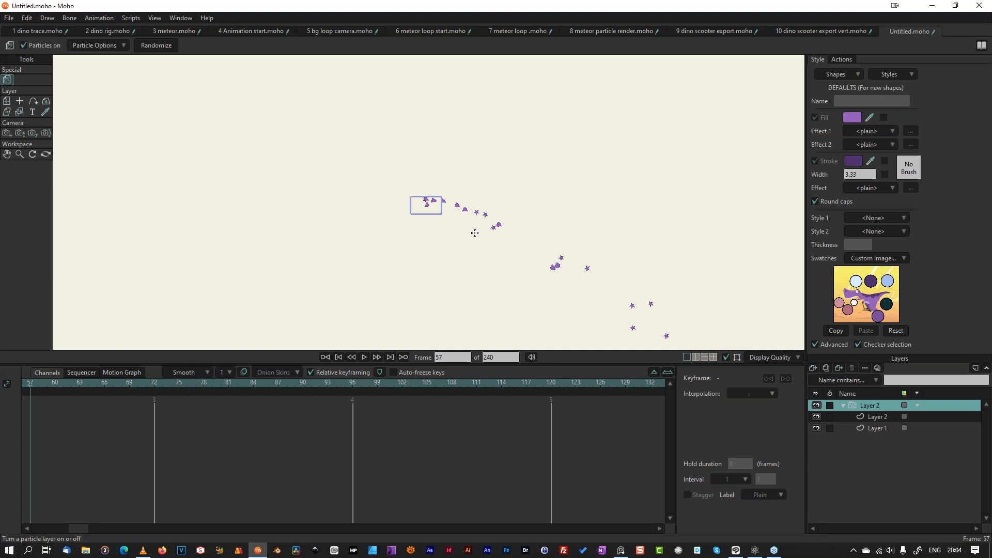
scroll(474, 233, up, 1)
scroll(475, 233, up, 5)
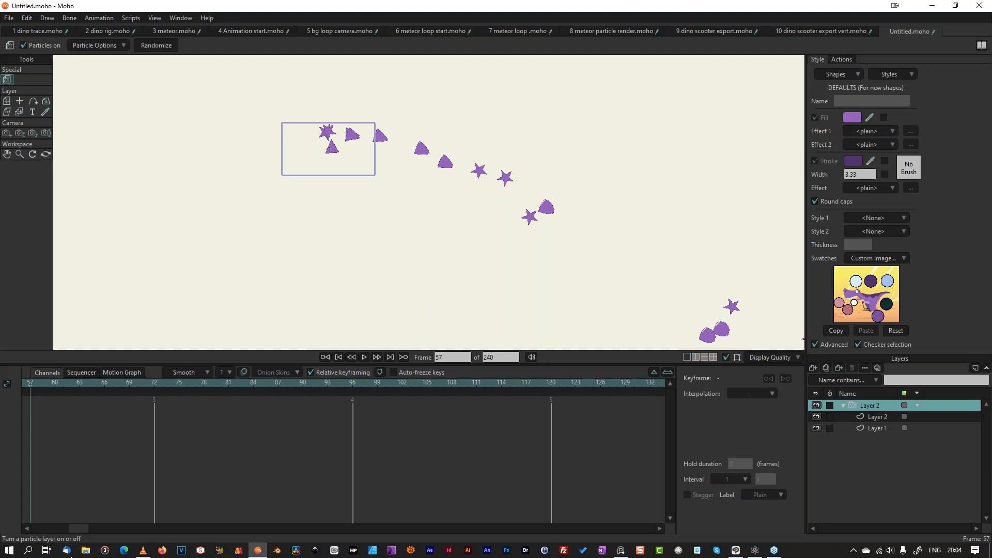
click(10, 18)
mouse_move(81, 308)
mouse_move(94, 211)
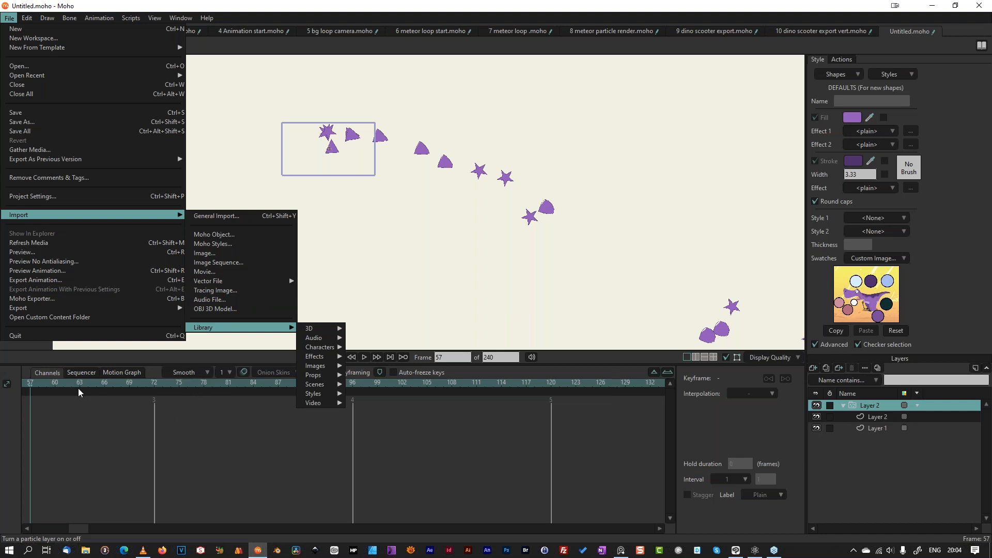
click(252, 423)
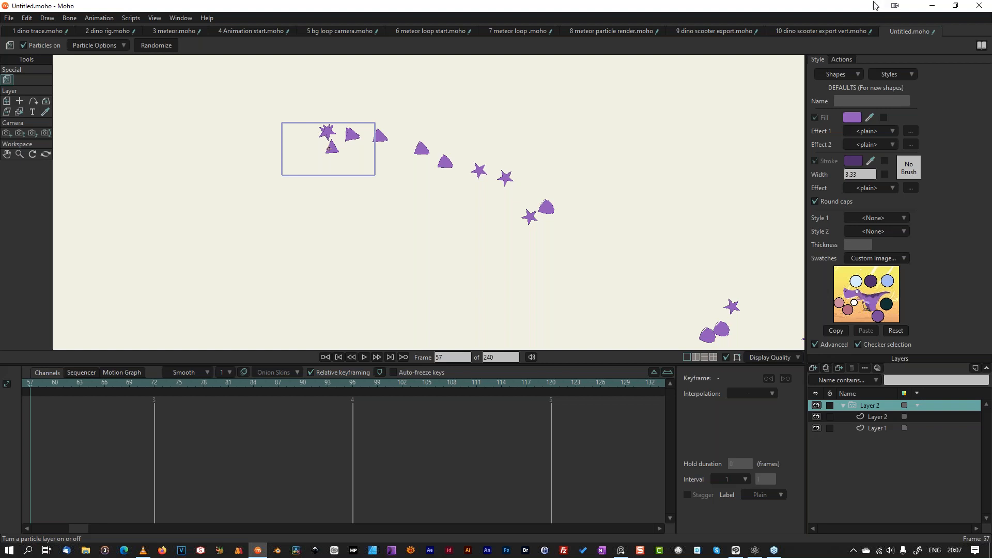
Step: Switch to the reference board of scanned sketches and examine the Dino Scooter sketchbook page closely
click(620, 551)
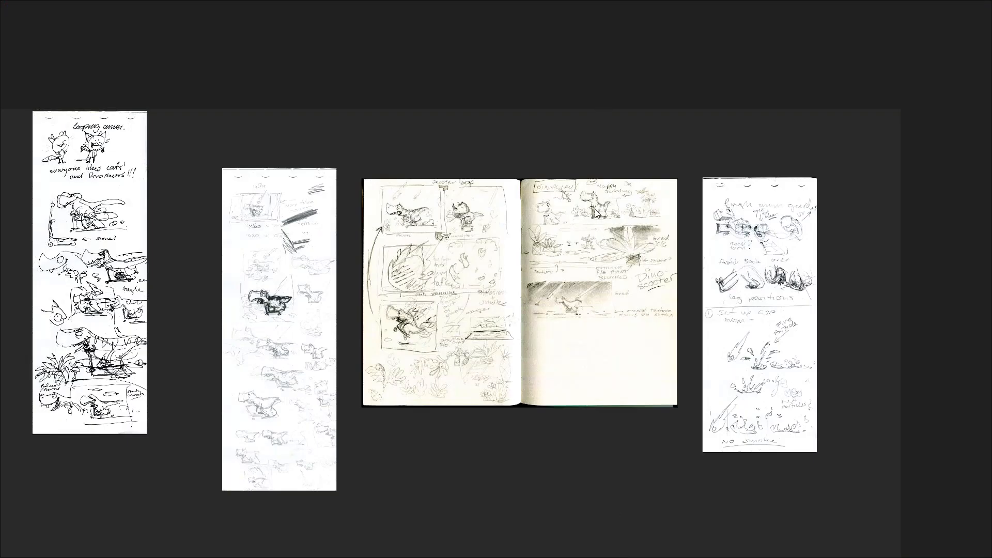
scroll(594, 206, up, 3)
scroll(594, 207, up, 5)
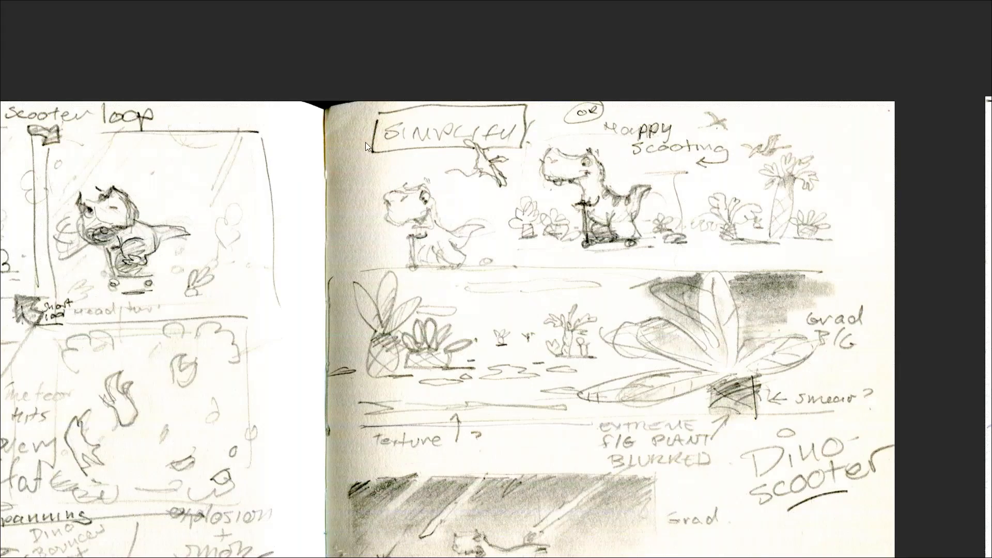
scroll(514, 131, down, 10)
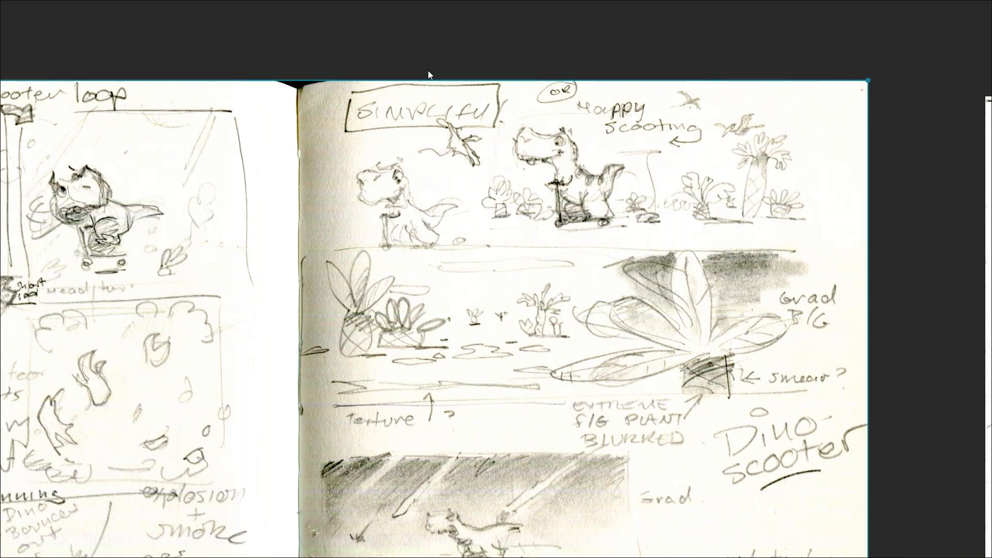